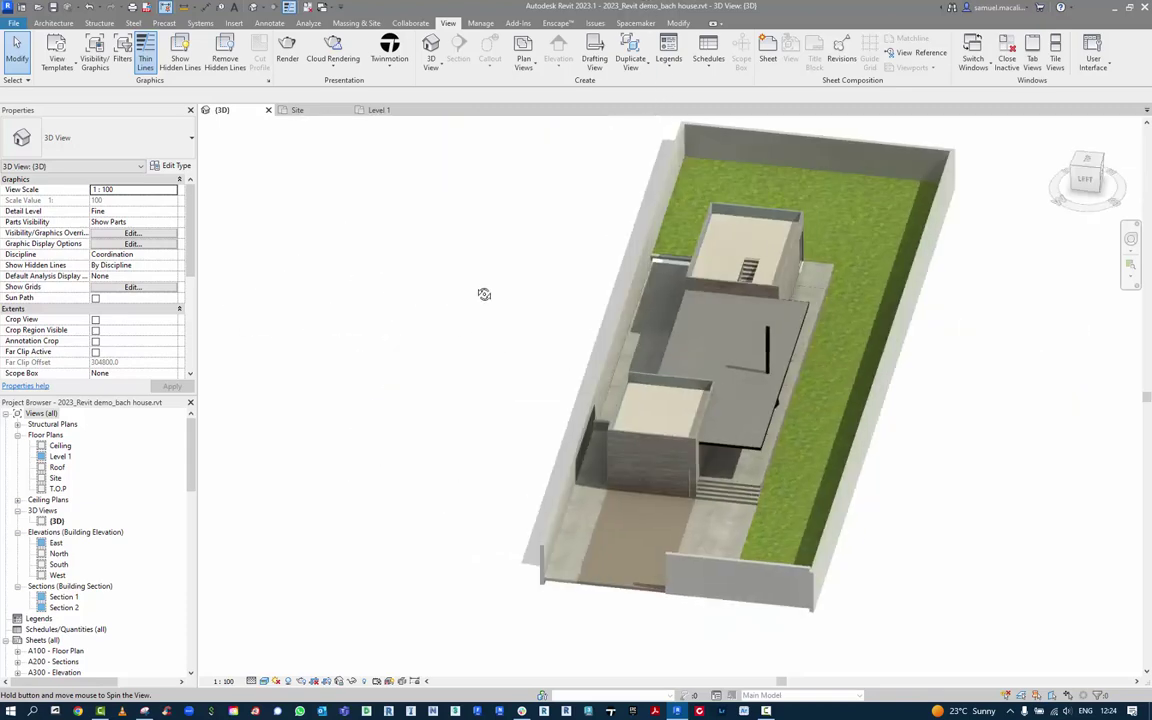
- Review the Twinmotion Datasmith export settings for the 3D view and close them without changes
scroll(566, 477, up, 5)
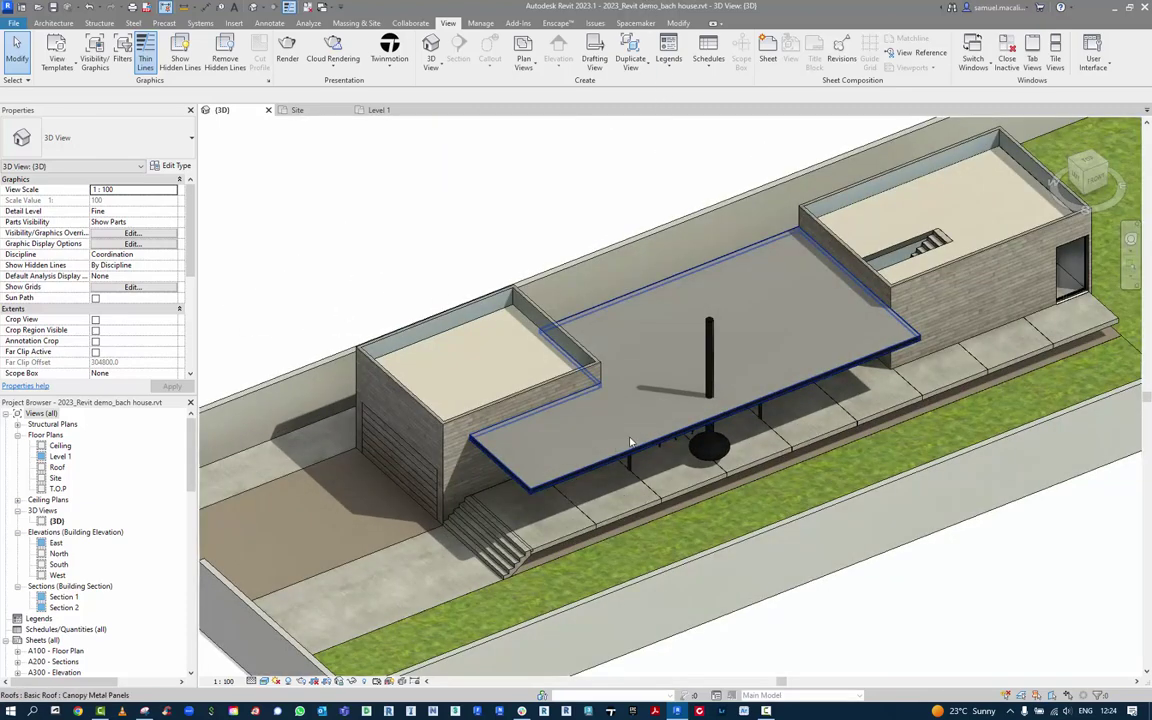
click(389, 61)
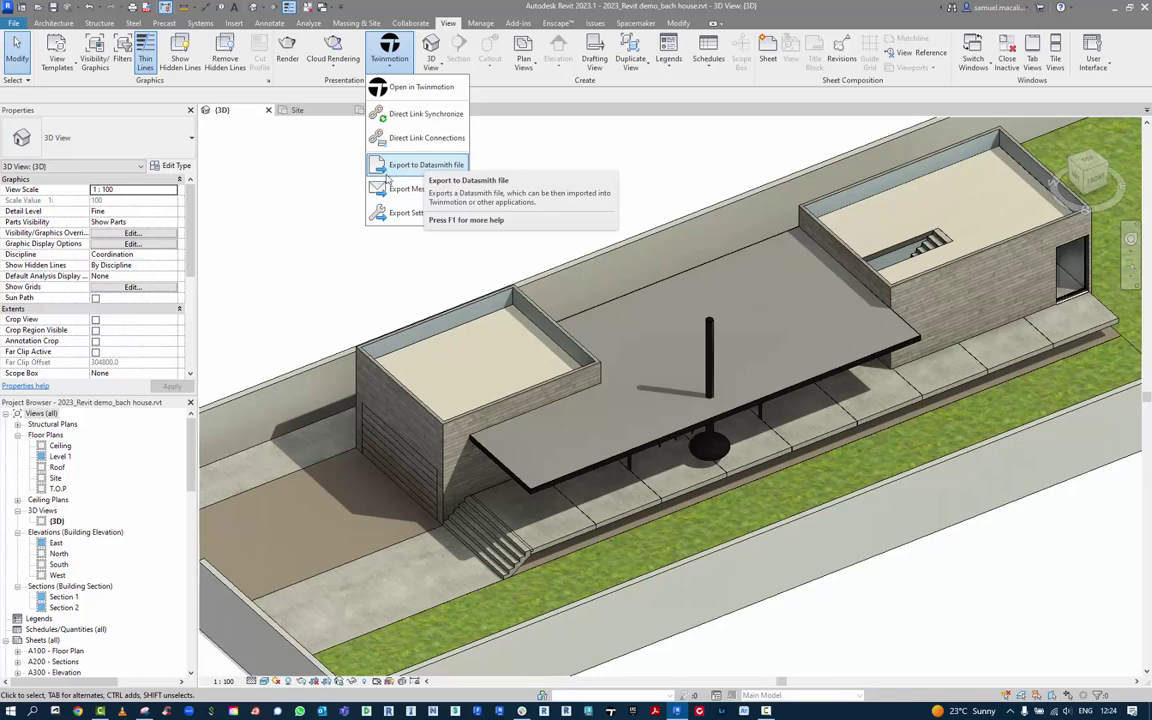
click(418, 212)
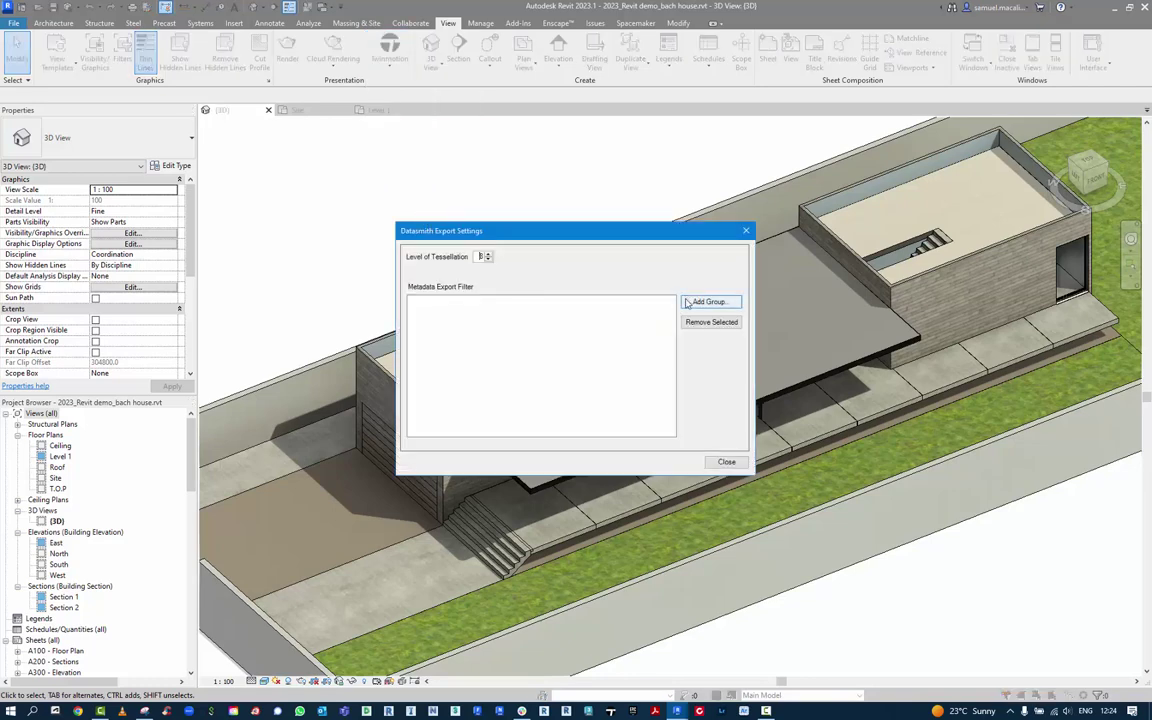
click(725, 462)
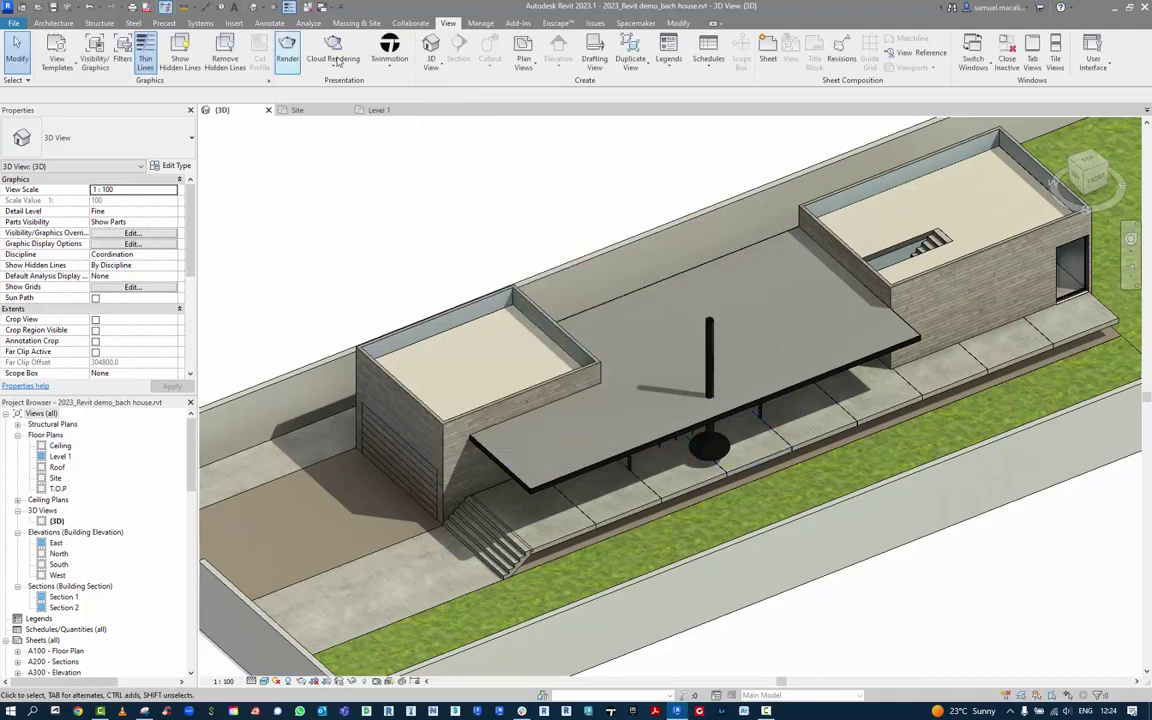
- Open the house's 3D view in Twinmotion and choose New project for the Direct Link
click(391, 58)
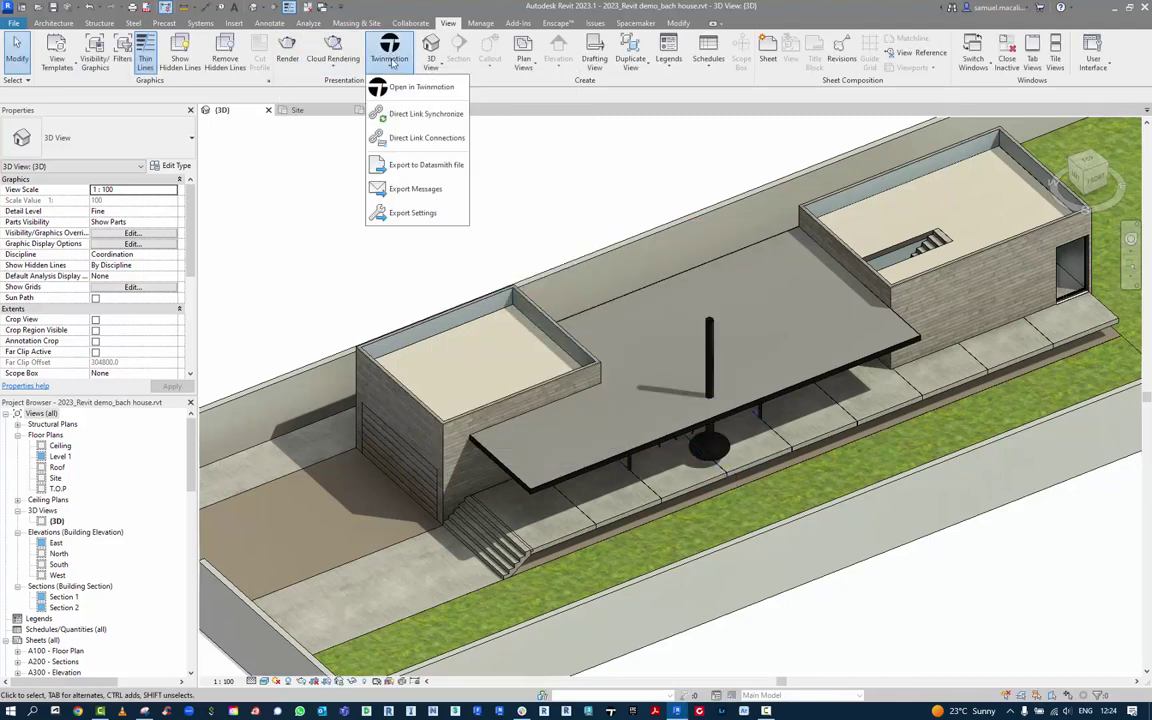
click(395, 85)
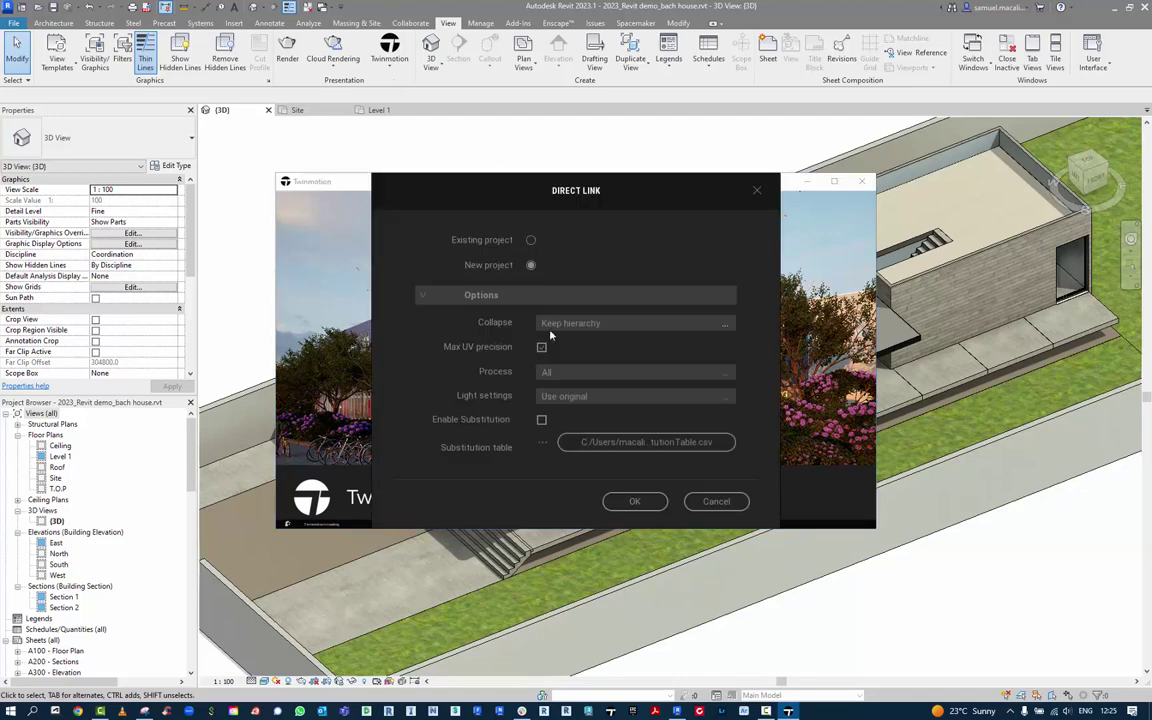
click(531, 241)
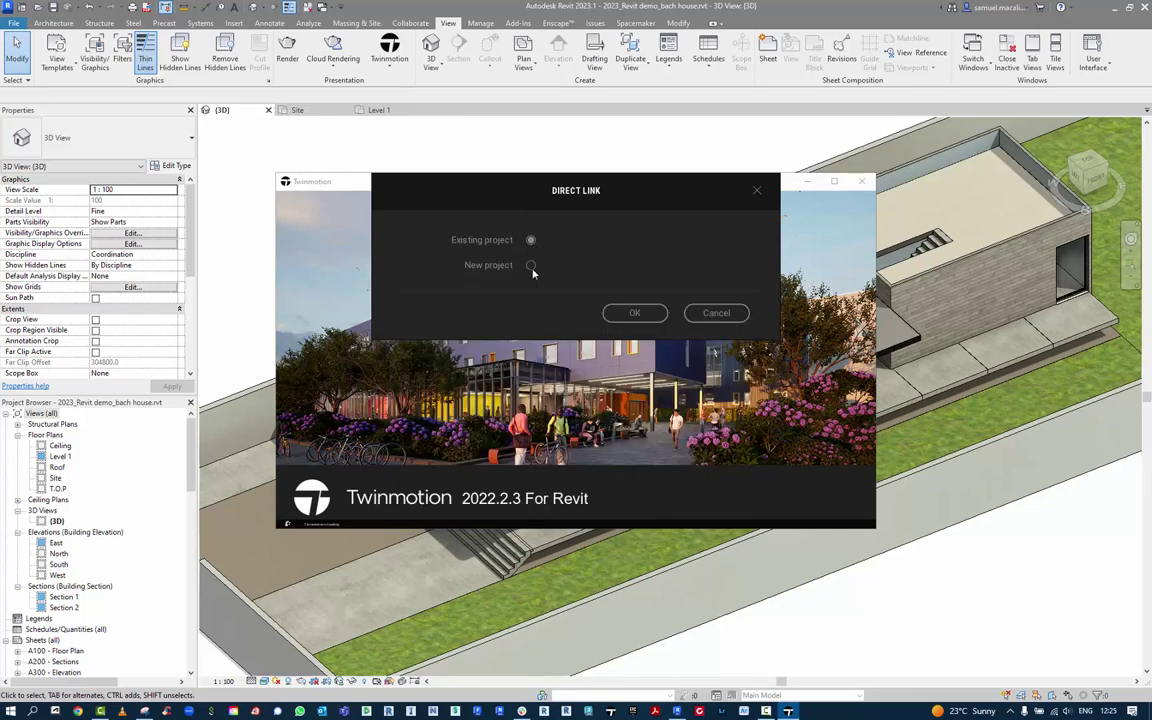
click(531, 266)
- With Collapse set to Keep hierarchy, review the Process and Light settings choices and confirm the Direct Link import
click(494, 295)
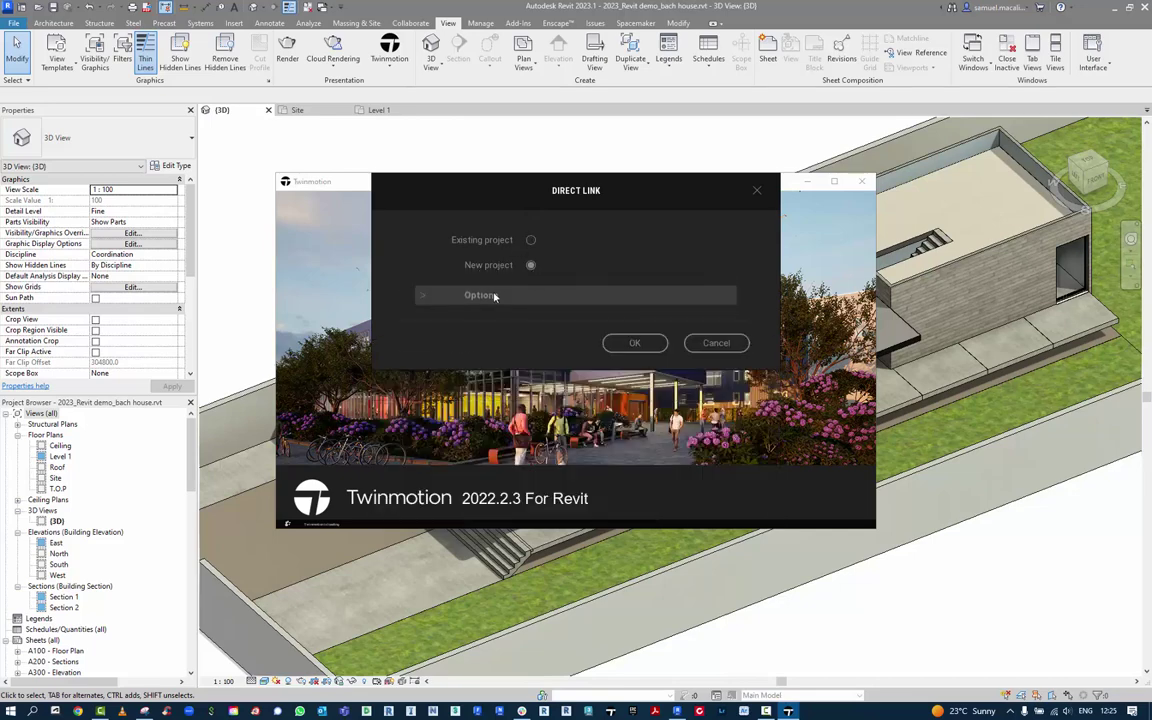
click(494, 295)
click(662, 325)
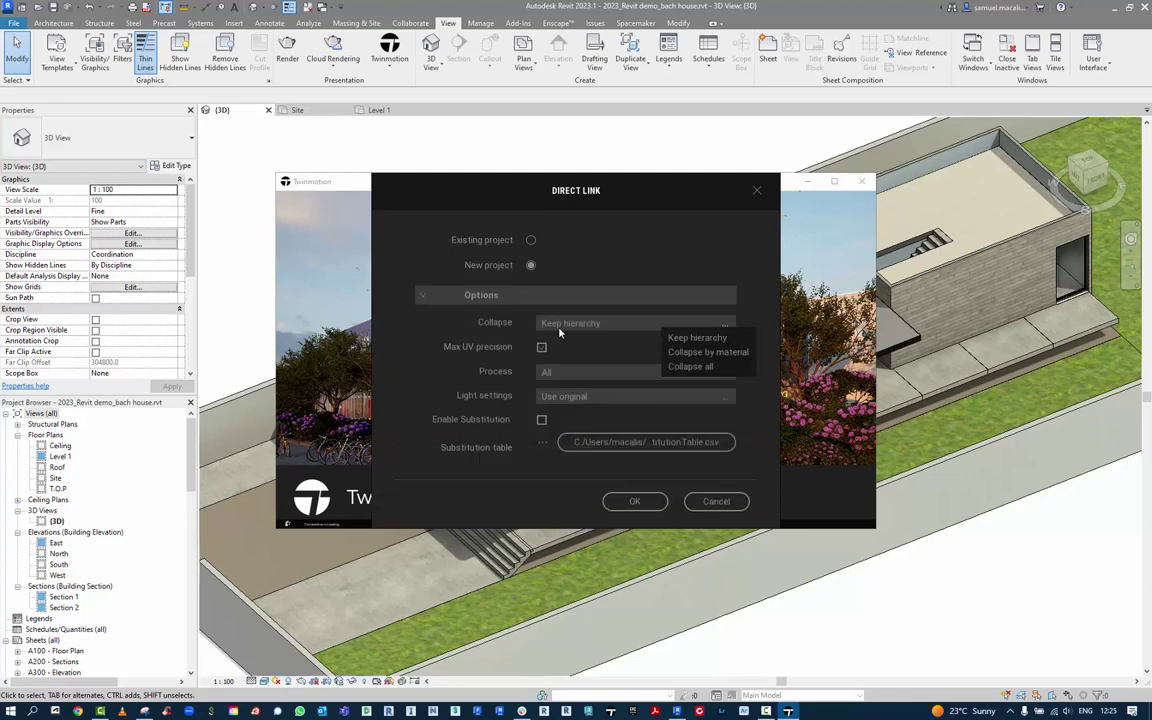
click(694, 338)
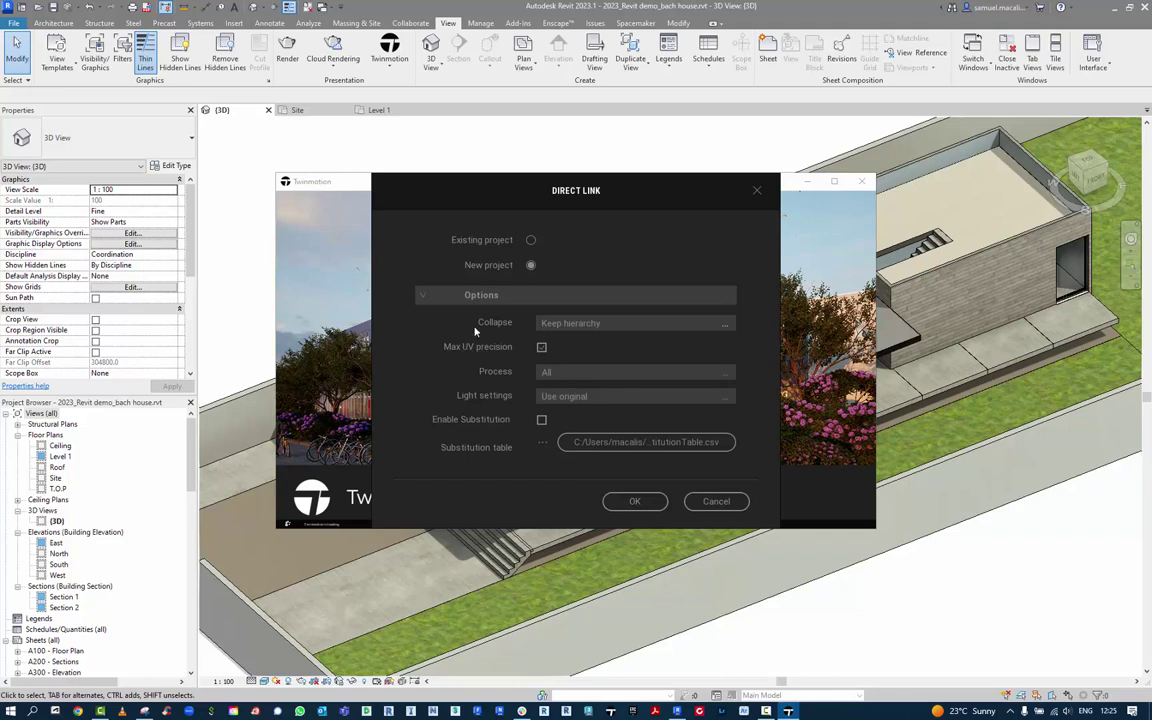
click(563, 376)
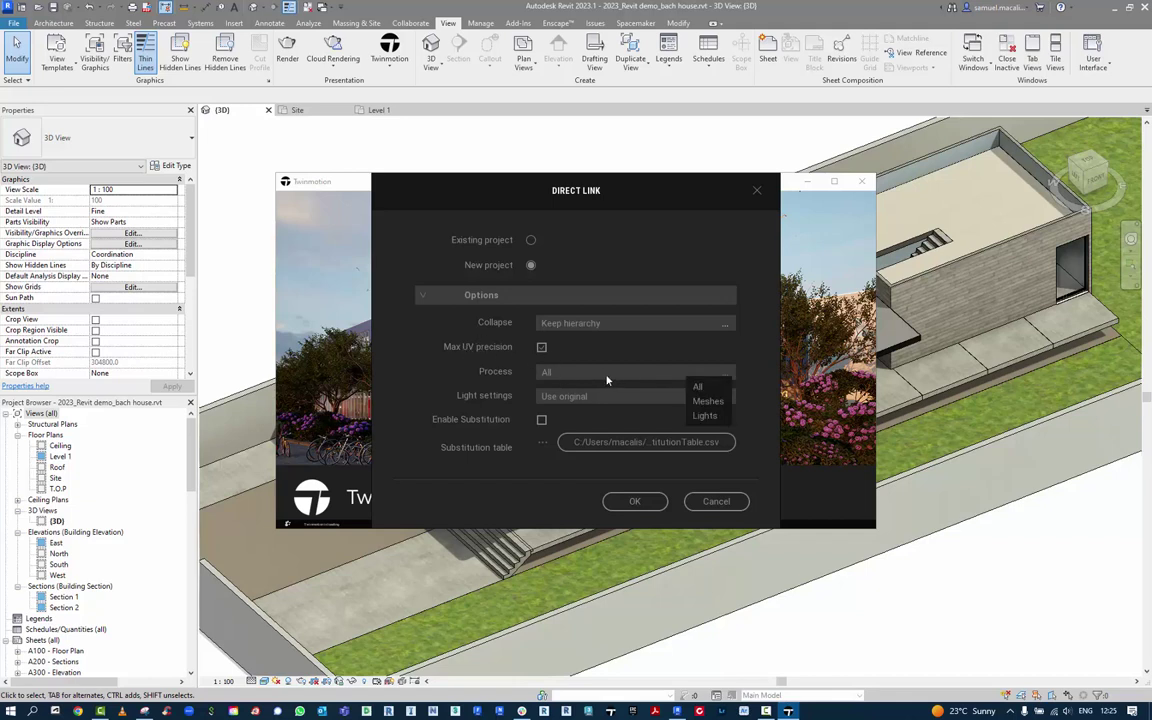
click(557, 396)
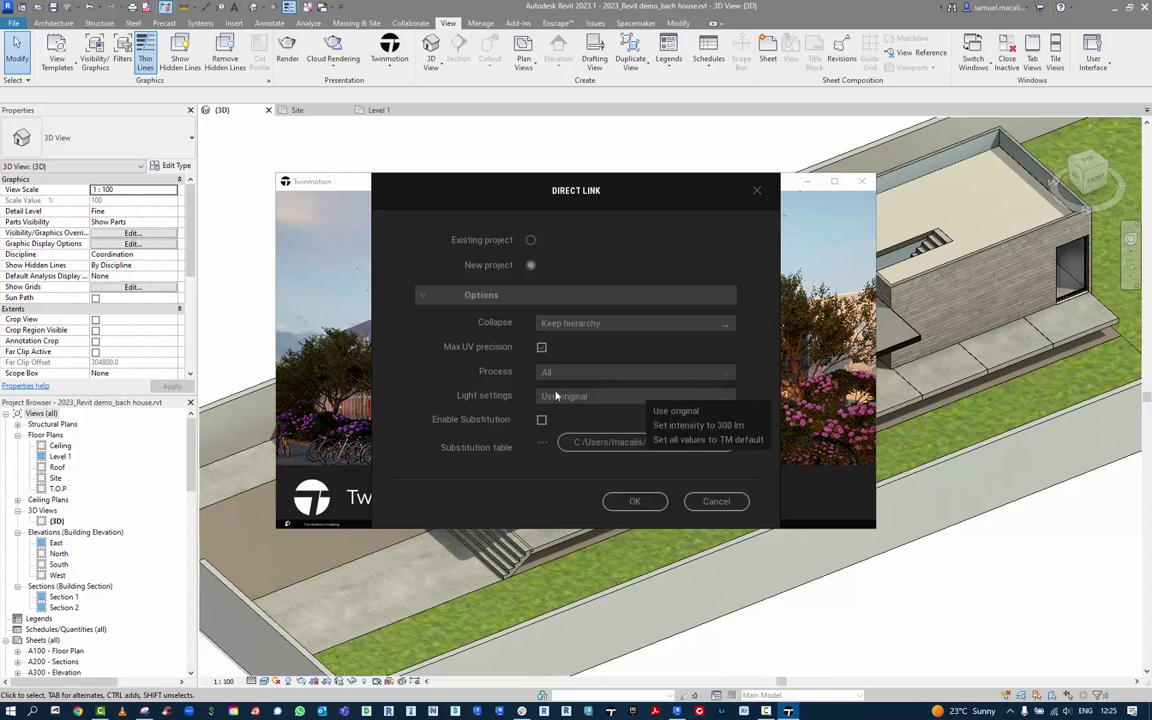
click(469, 377)
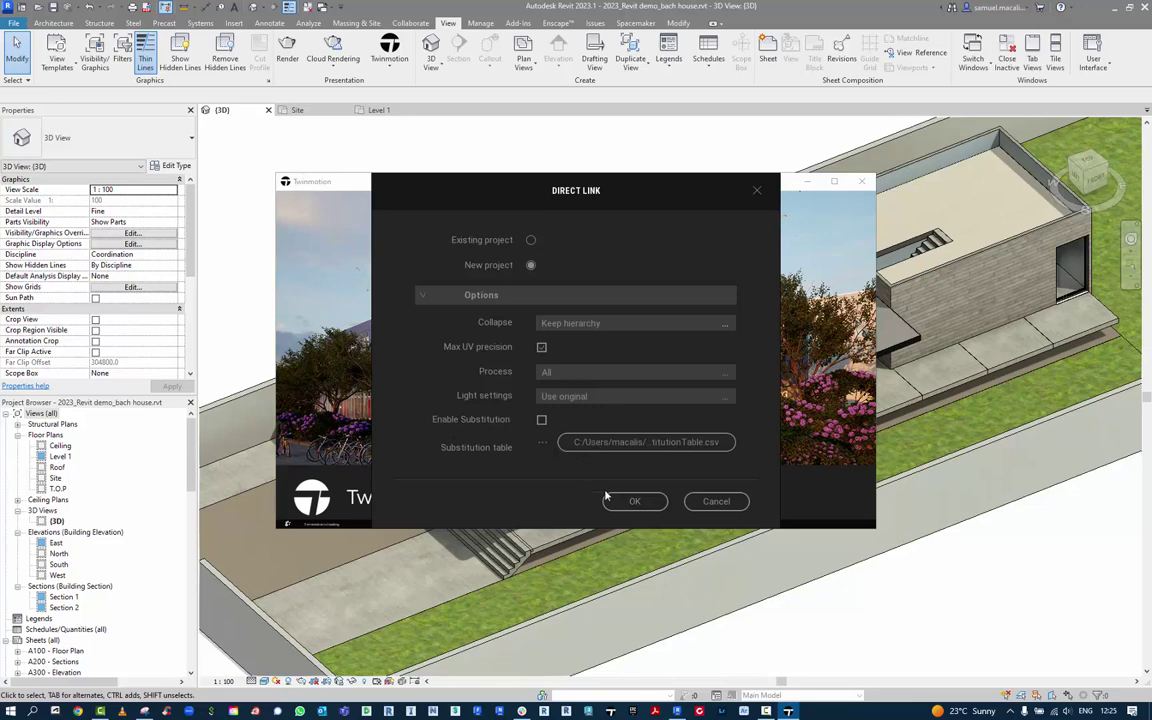
click(633, 502)
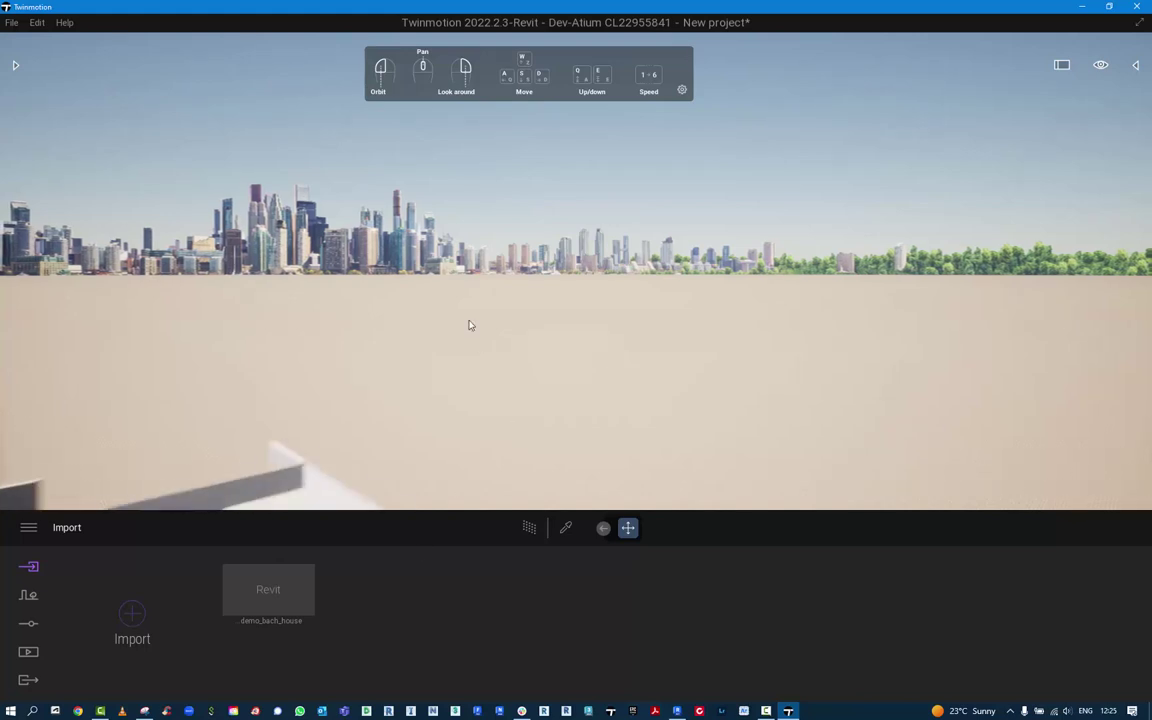
- Preview the Countryside background in the location settings and set the background picture to None
scroll(471, 325, down, 6)
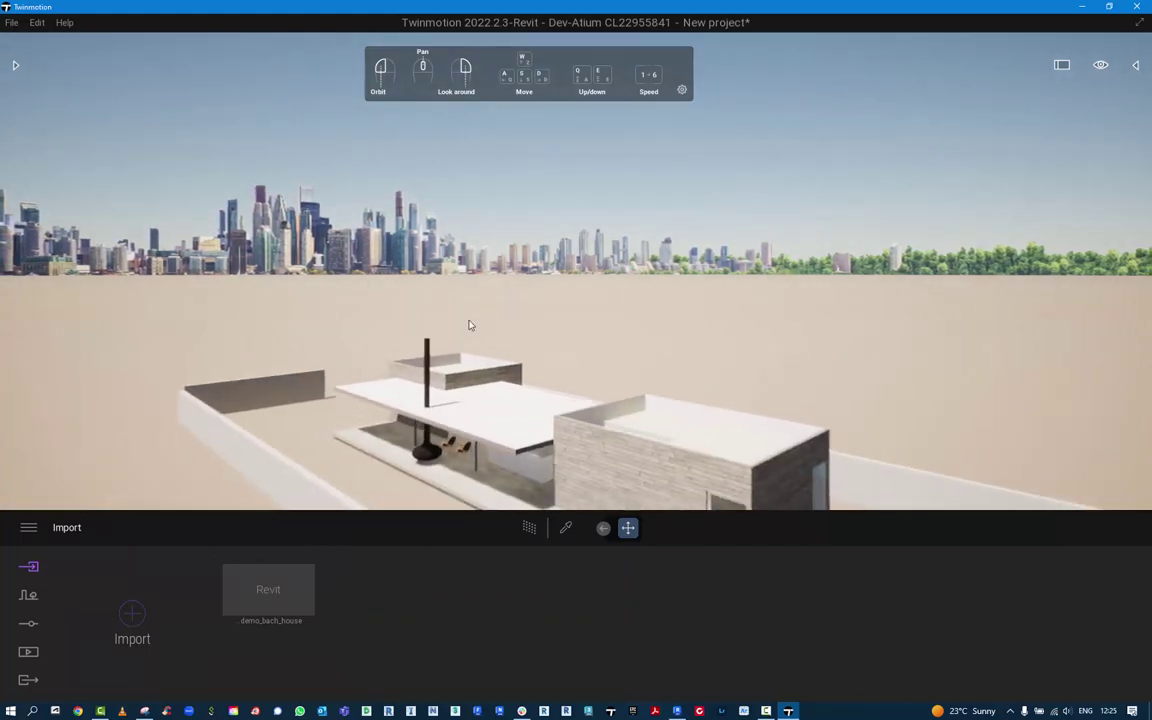
right_drag(548, 344, 577, 404)
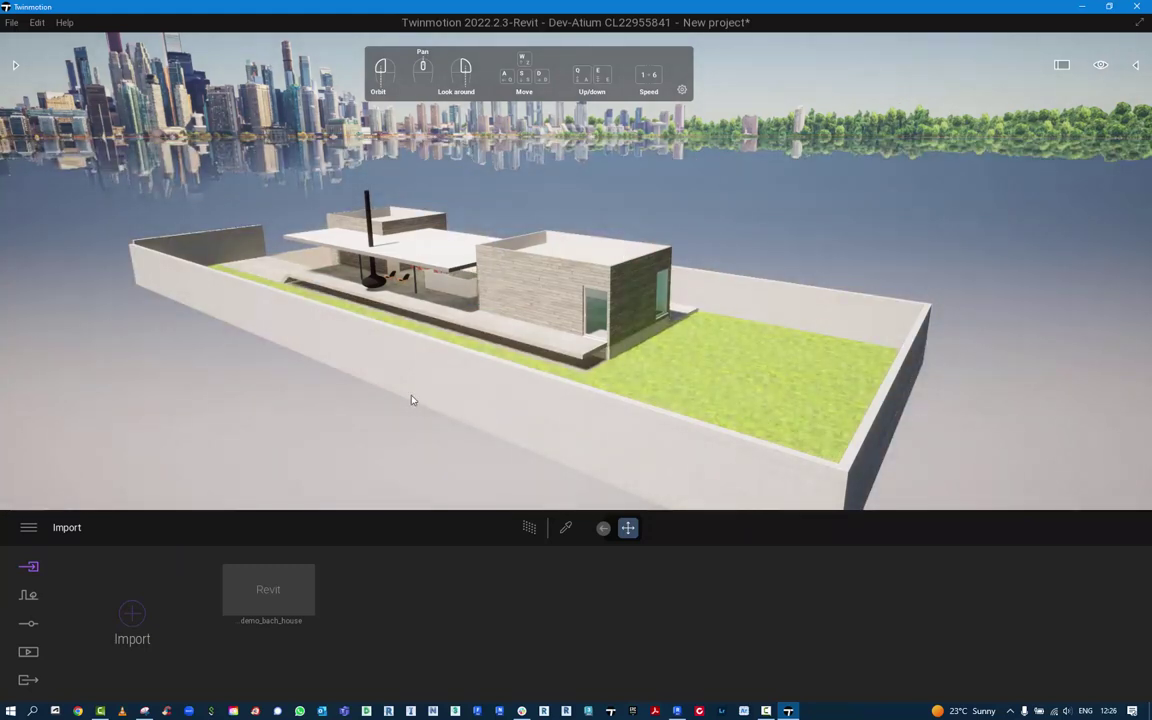
click(27, 625)
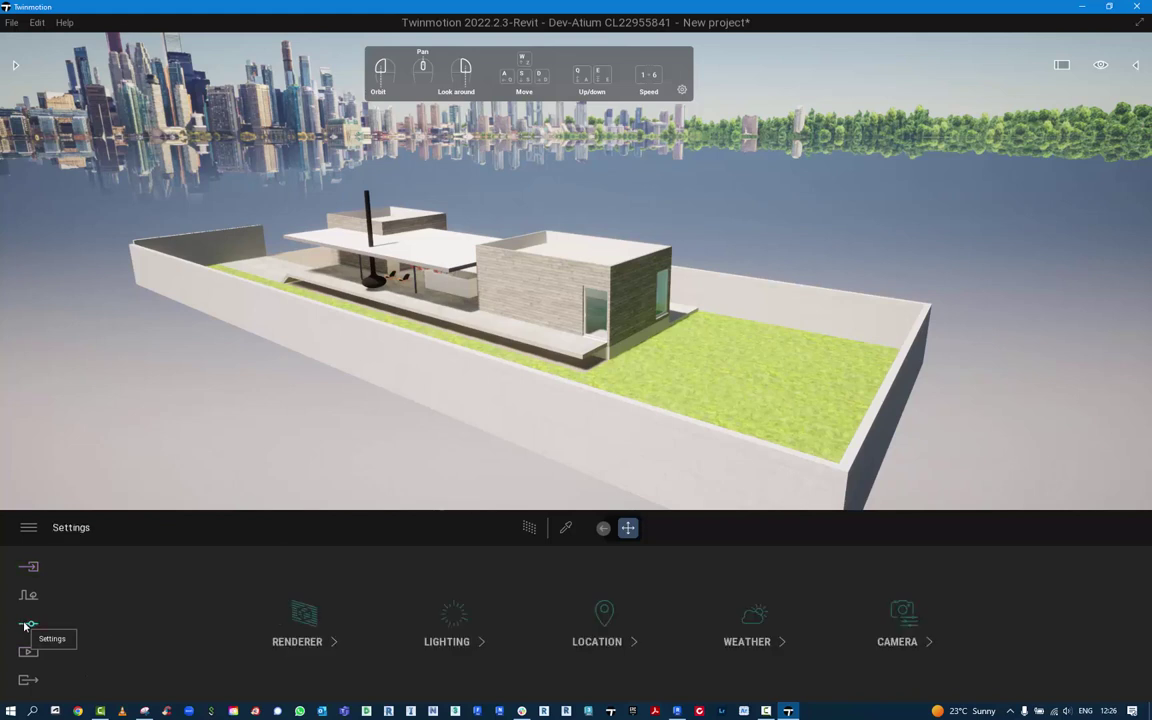
click(597, 619)
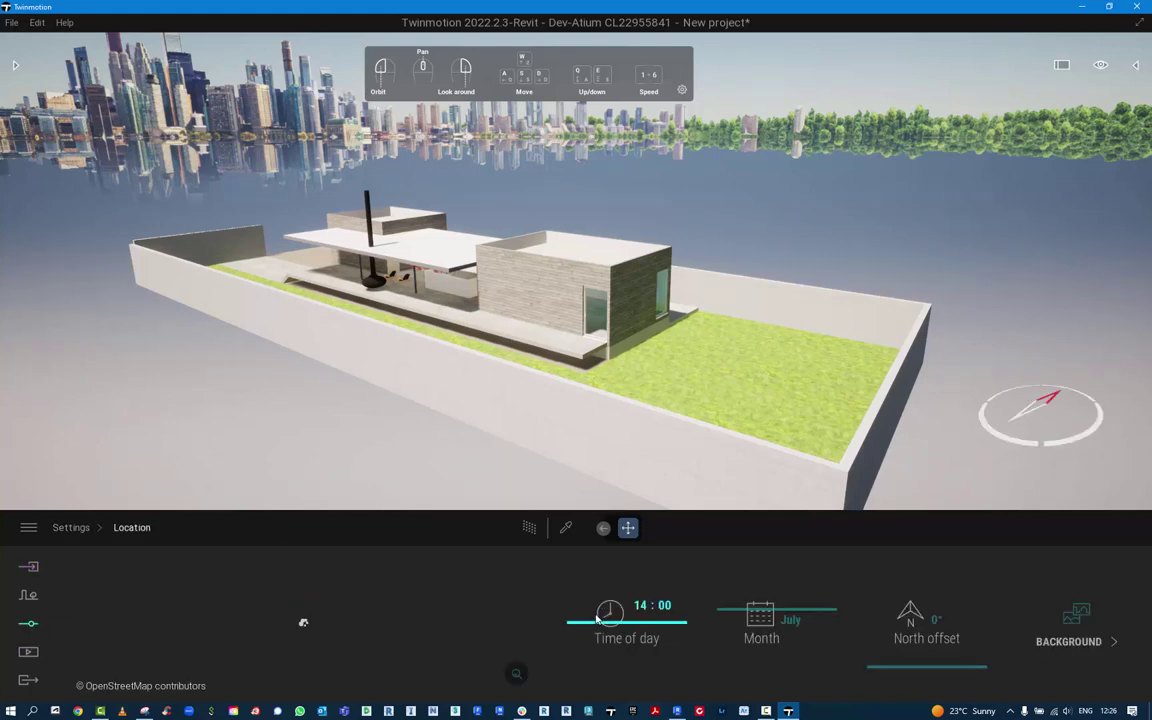
click(1080, 641)
click(543, 622)
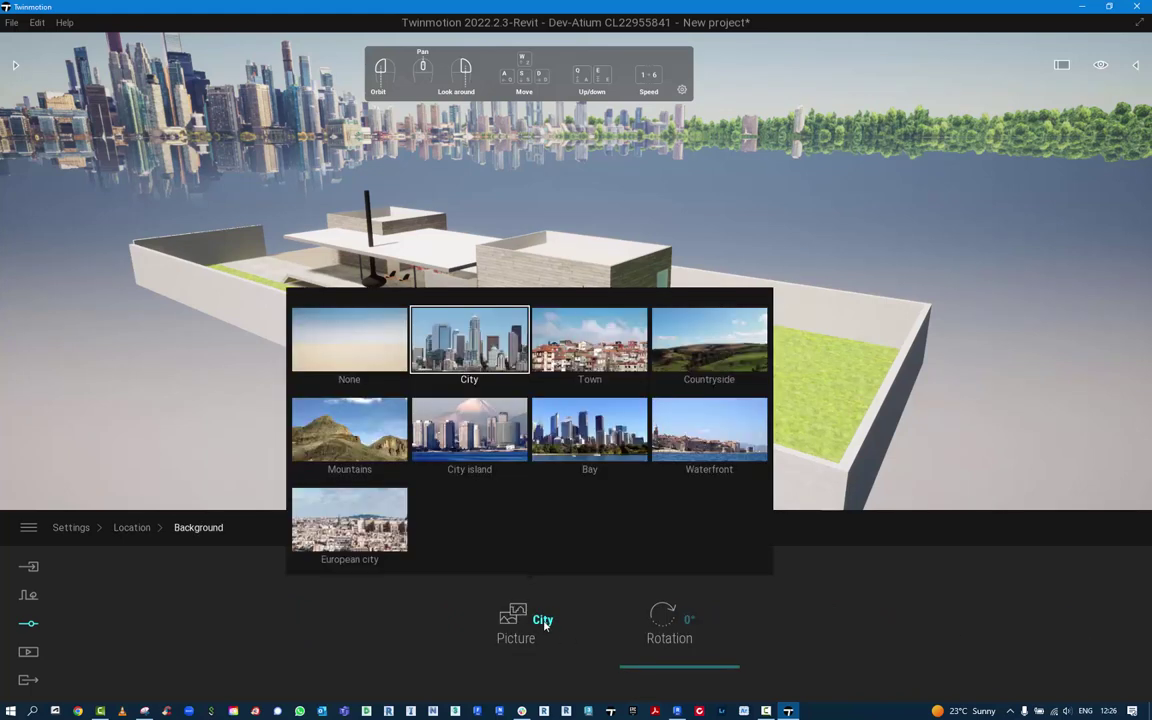
click(708, 352)
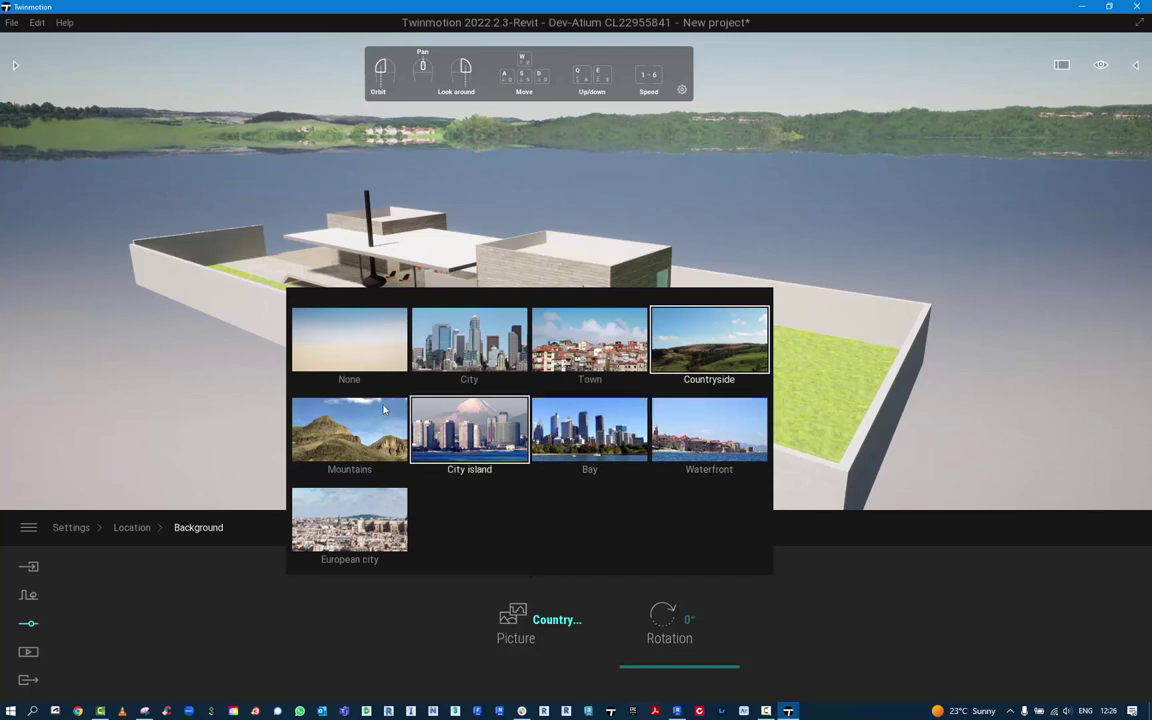
click(379, 358)
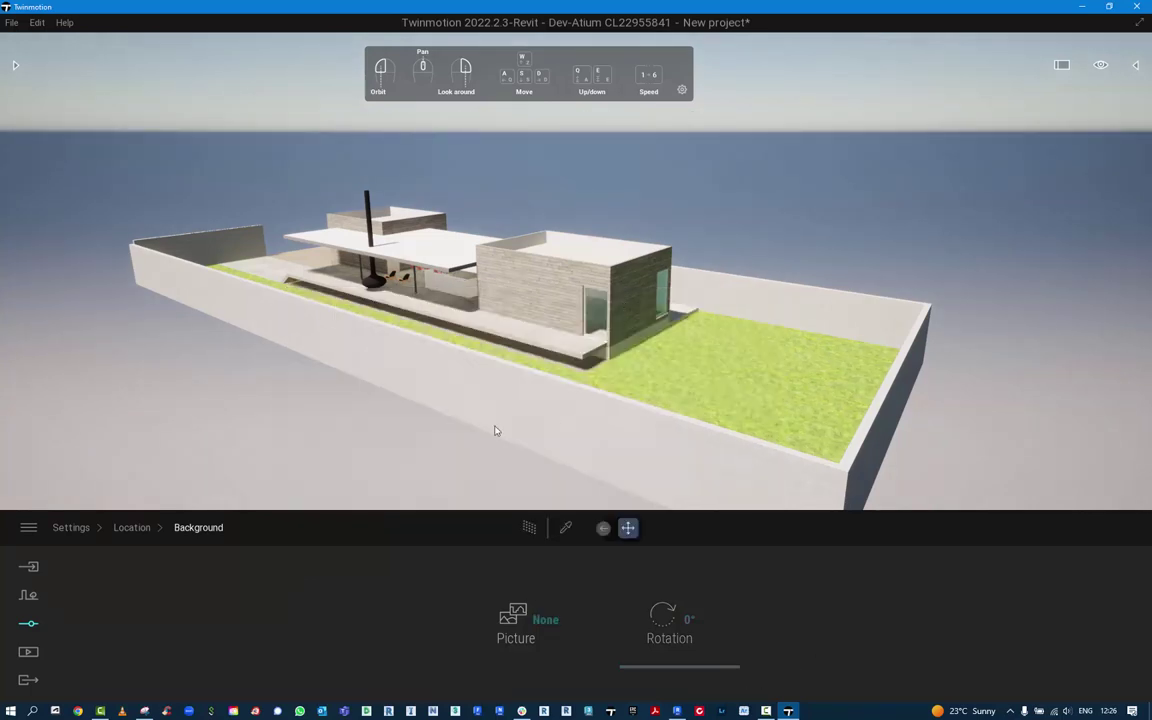
- Examine the imported house and walled garden from outside by moving sideways, forward, back, up and down
right_drag(373, 416, 322, 394)
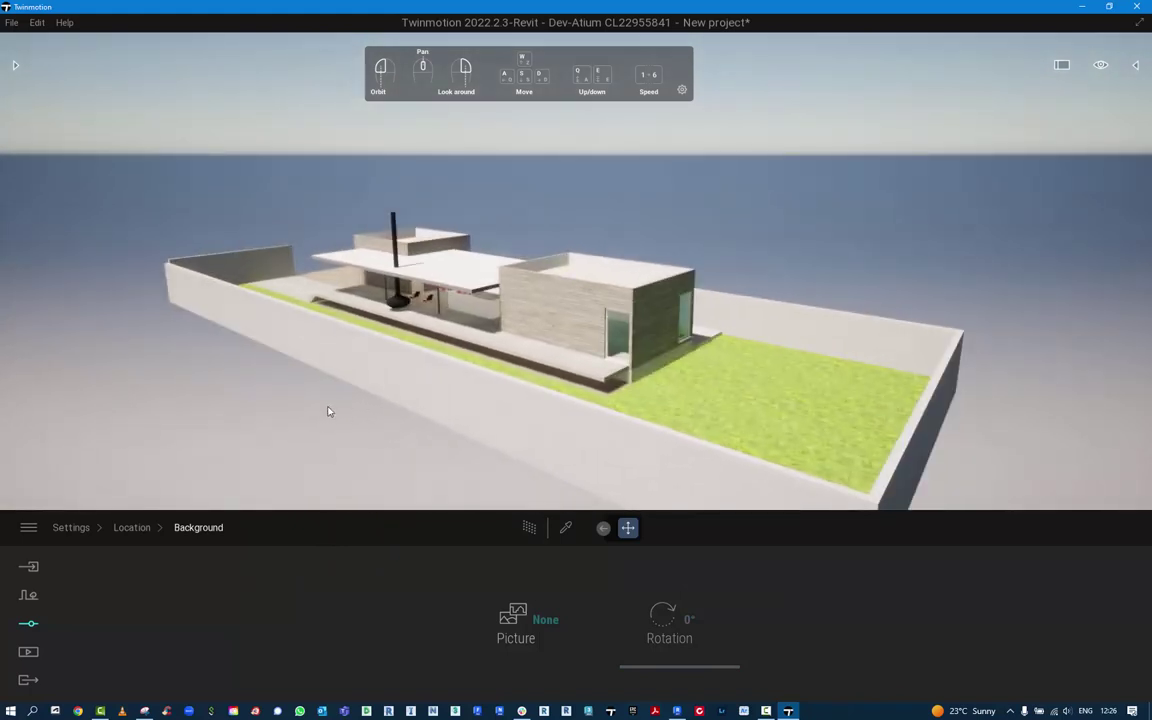
key(a)
right_drag(330, 411, 720, 396)
key(a)
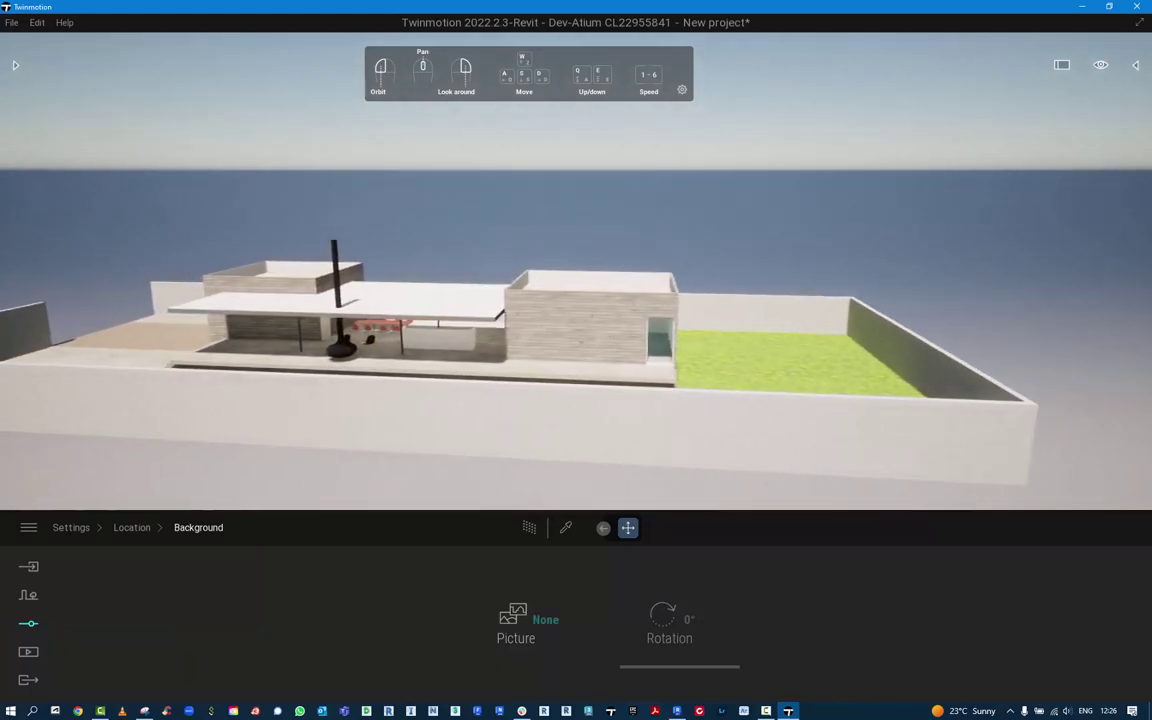
key(s)
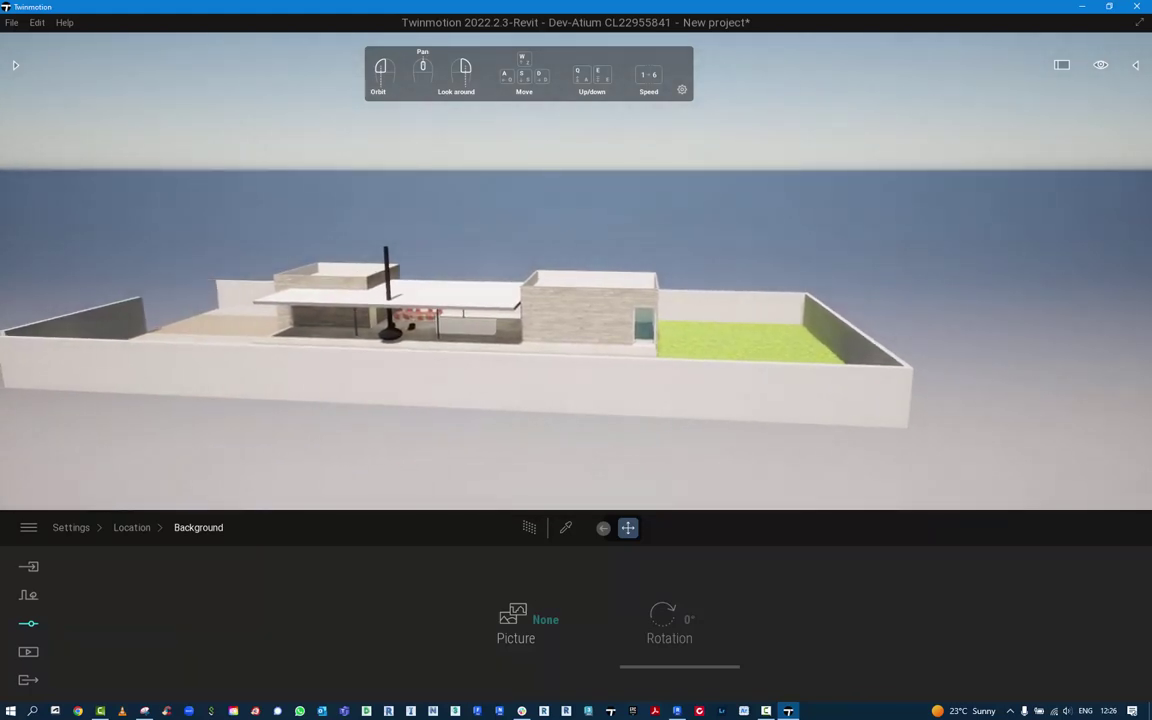
key(w)
key(d)
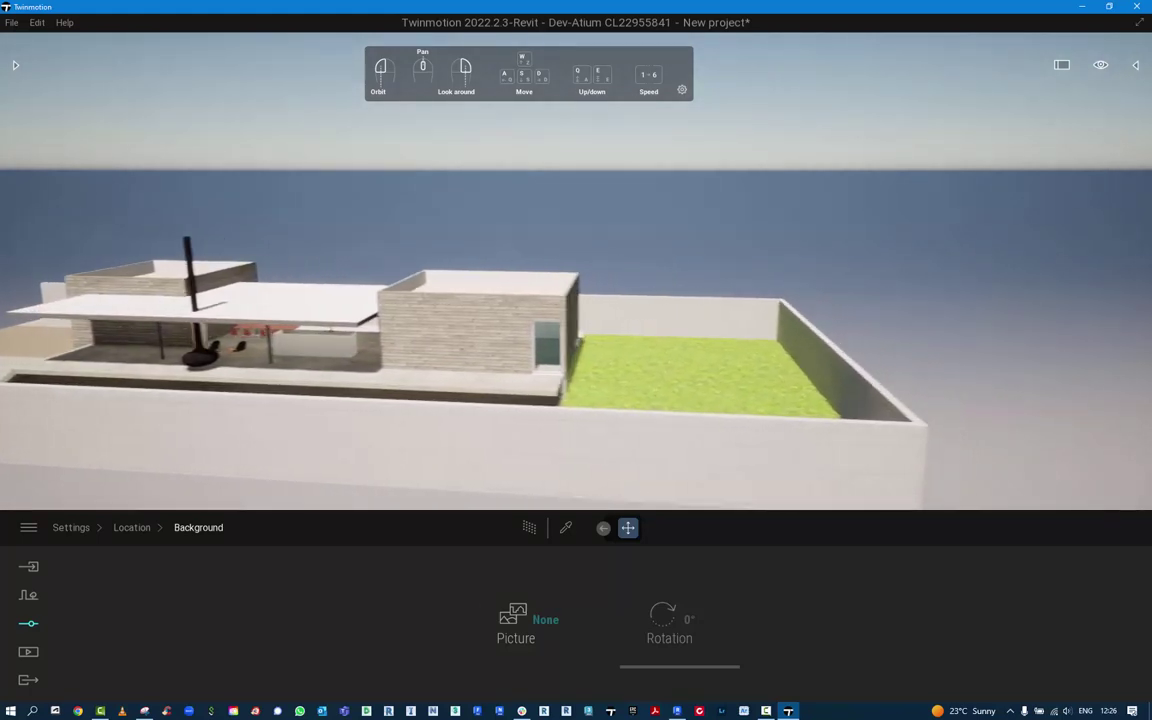
key(d)
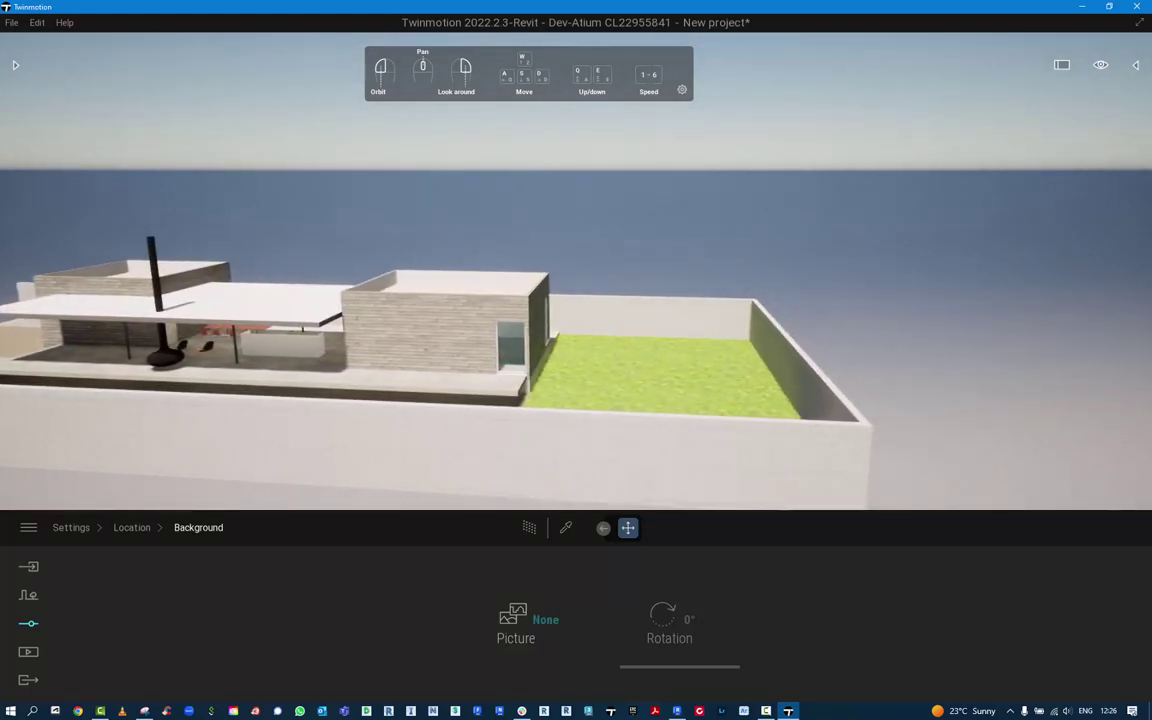
key(q)
key(e)
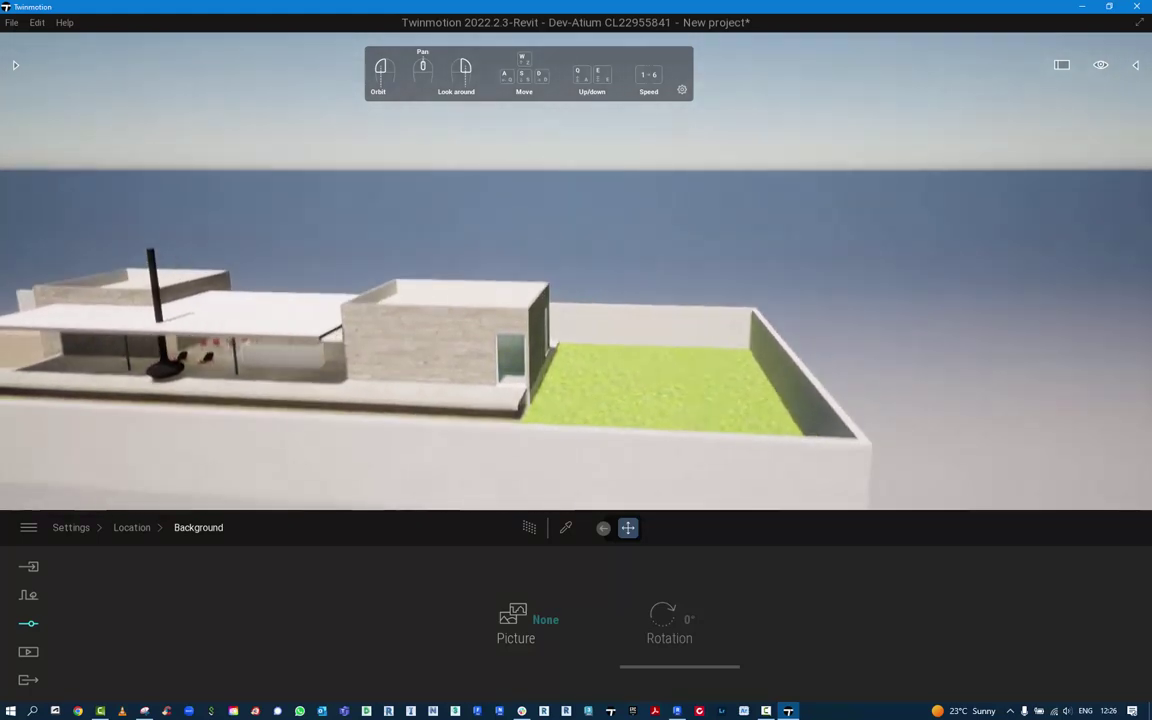
key(q)
right_drag(321, 378, 428, 378)
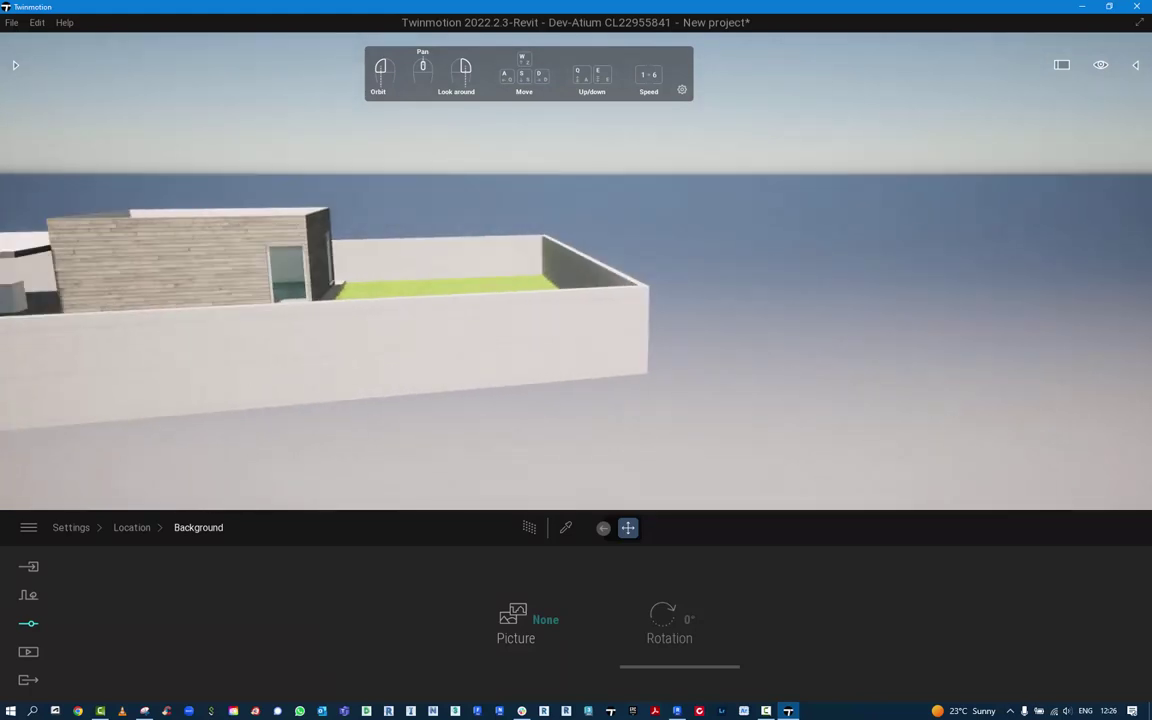
key(d)
- Orbit and pan around the house to examine its canopy, entrance steps and rear garden
middle_drag(90, 345, 252, 373)
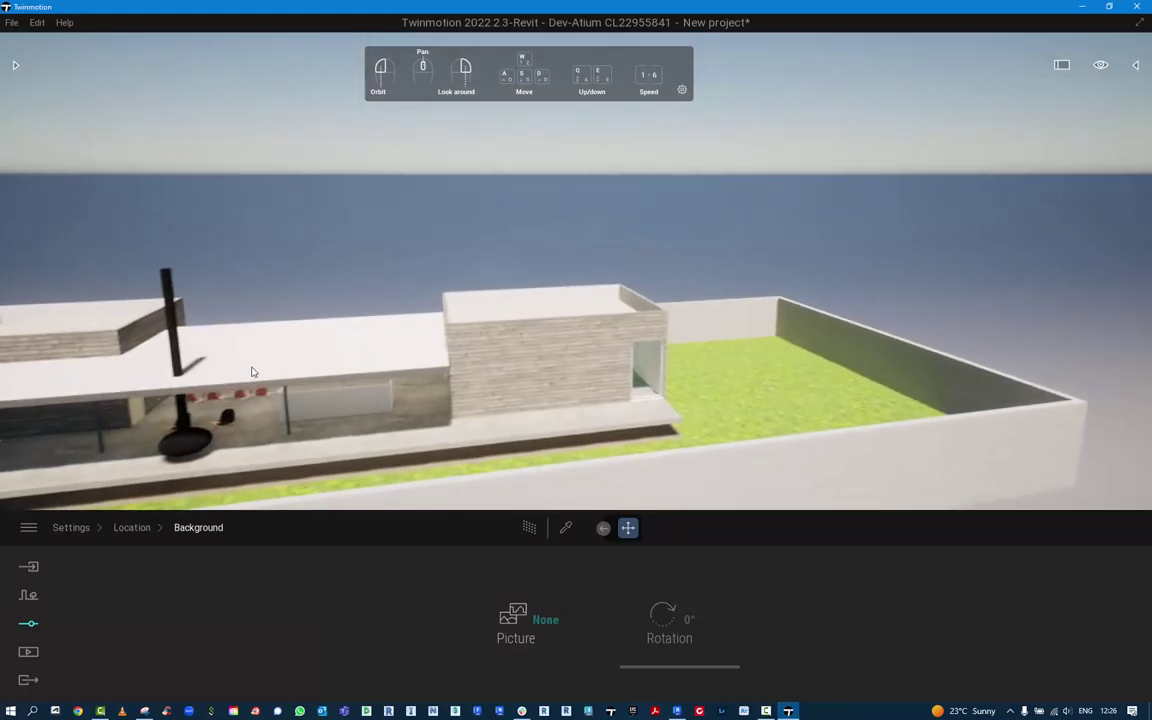
drag(460, 404, 412, 414)
middle_drag(412, 414, 510, 416)
drag(510, 416, 630, 456)
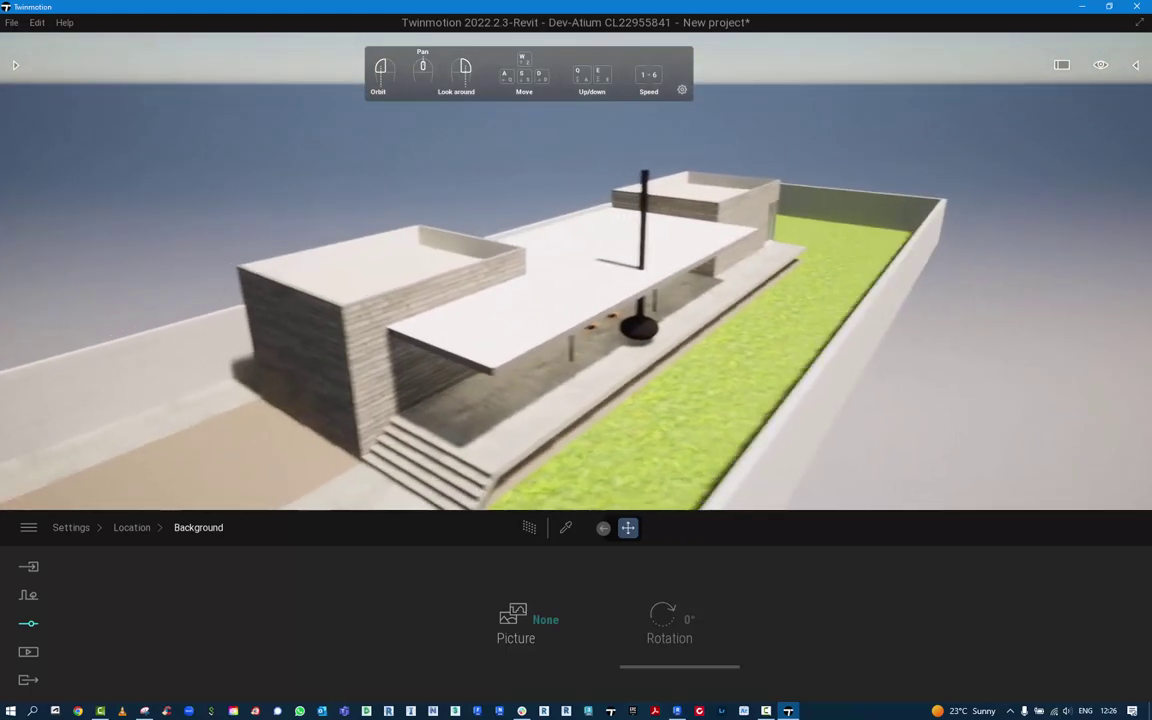
middle_drag(630, 456, 710, 456)
right_drag(700, 400, 840, 310)
key(w)
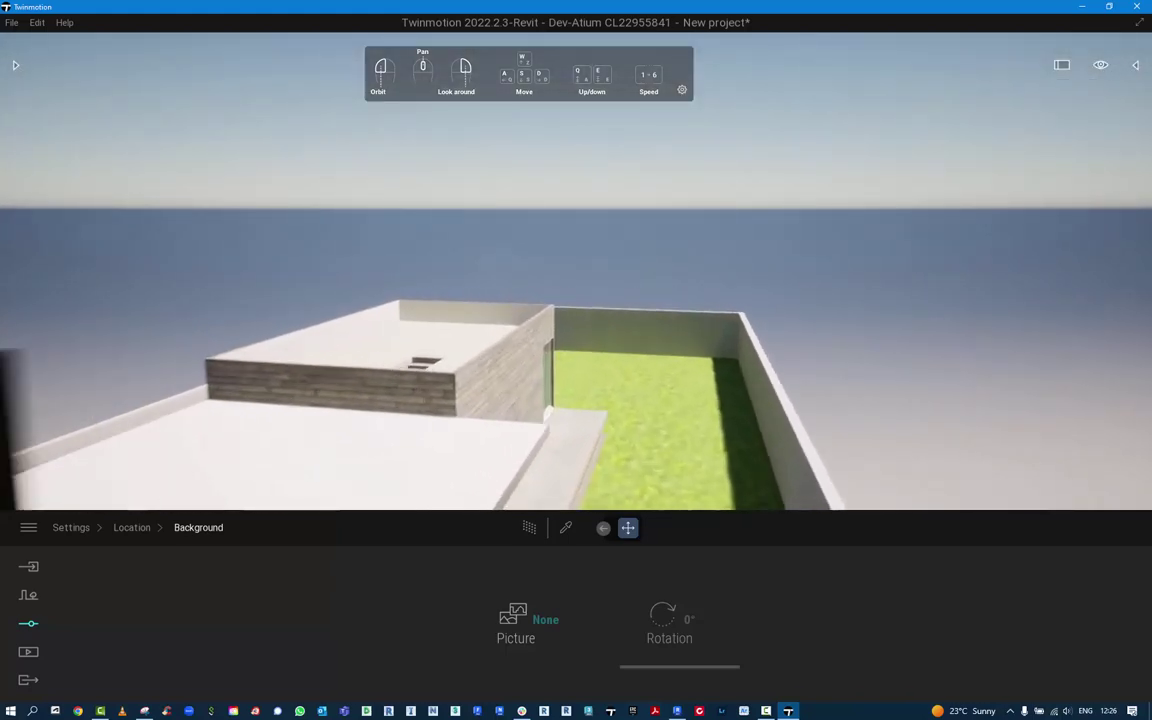
- Examine the flat roof and its stair opening up close and from above
mouse_move(640, 300)
right_down()
mouse_move(480, 349)
mouse_move(485, 286)
mouse_move(425, 285)
mouse_move(550, 410)
mouse_move(590, 435)
mouse_move(650, 430)
mouse_move(620, 432)
right_up()
key(a)
key(w)
key(s)
key(w)
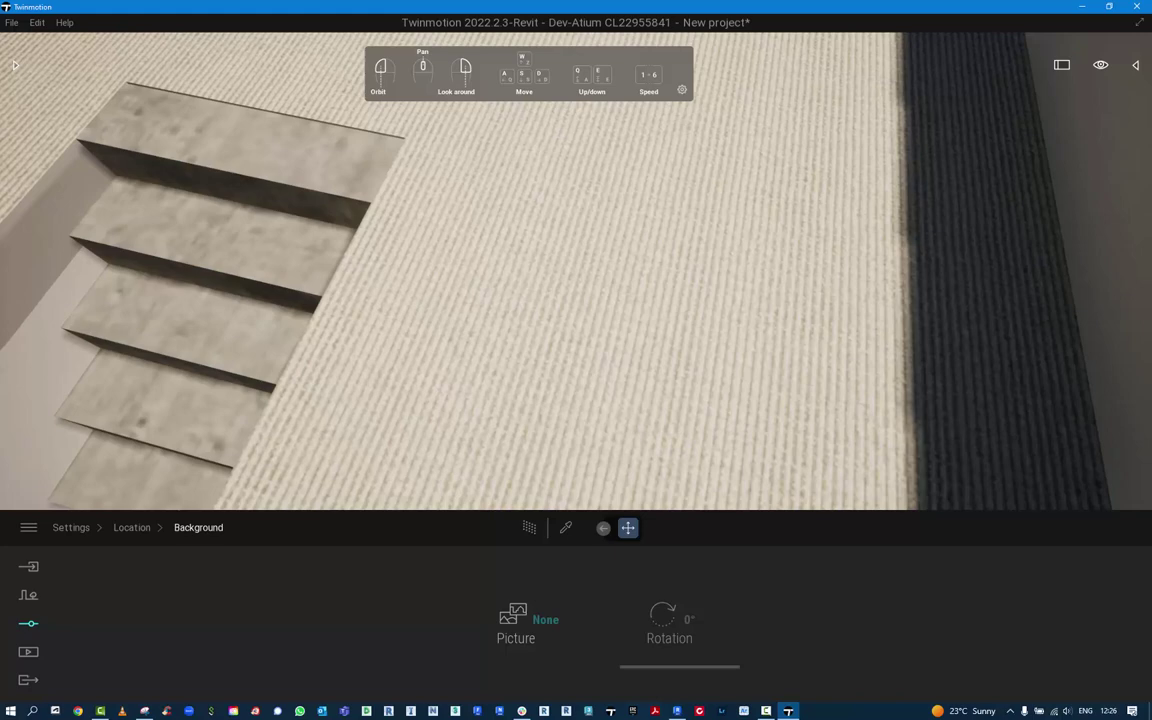
scroll(378, 314, up, 5)
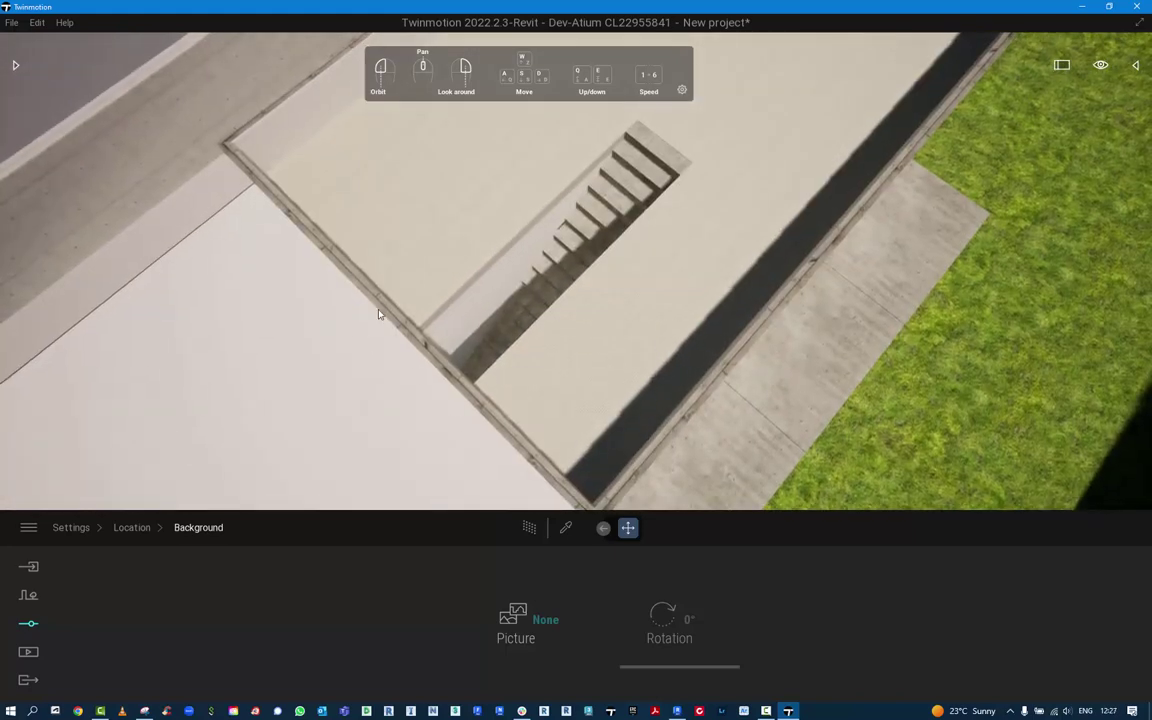
right_drag(532, 296, 521, 224)
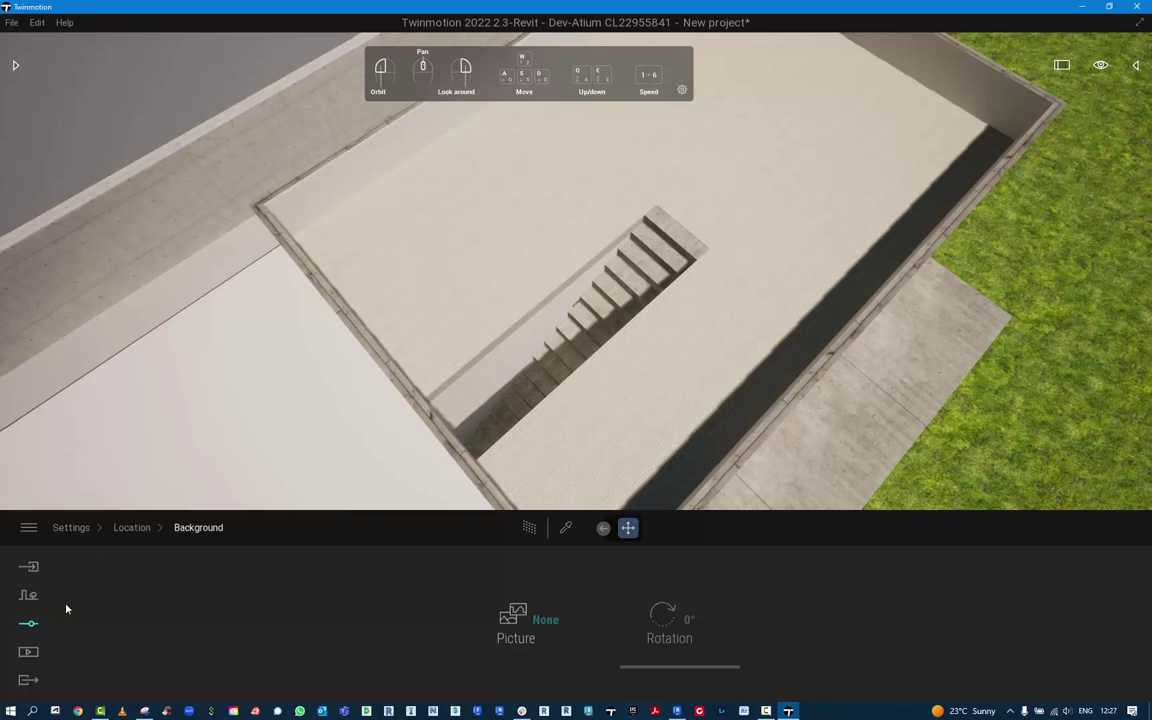
- Show the link options of the imported demo_bach_house Revit model and refresh its Direct Link
click(31, 569)
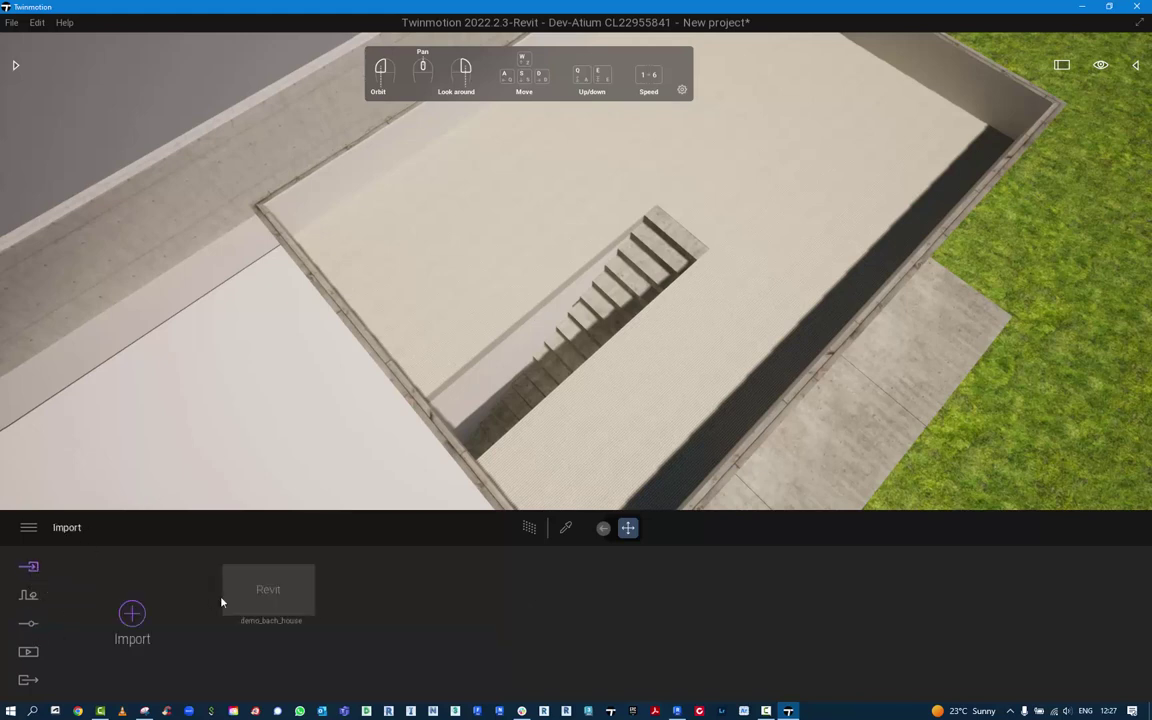
mouse_move(274, 591)
click(258, 556)
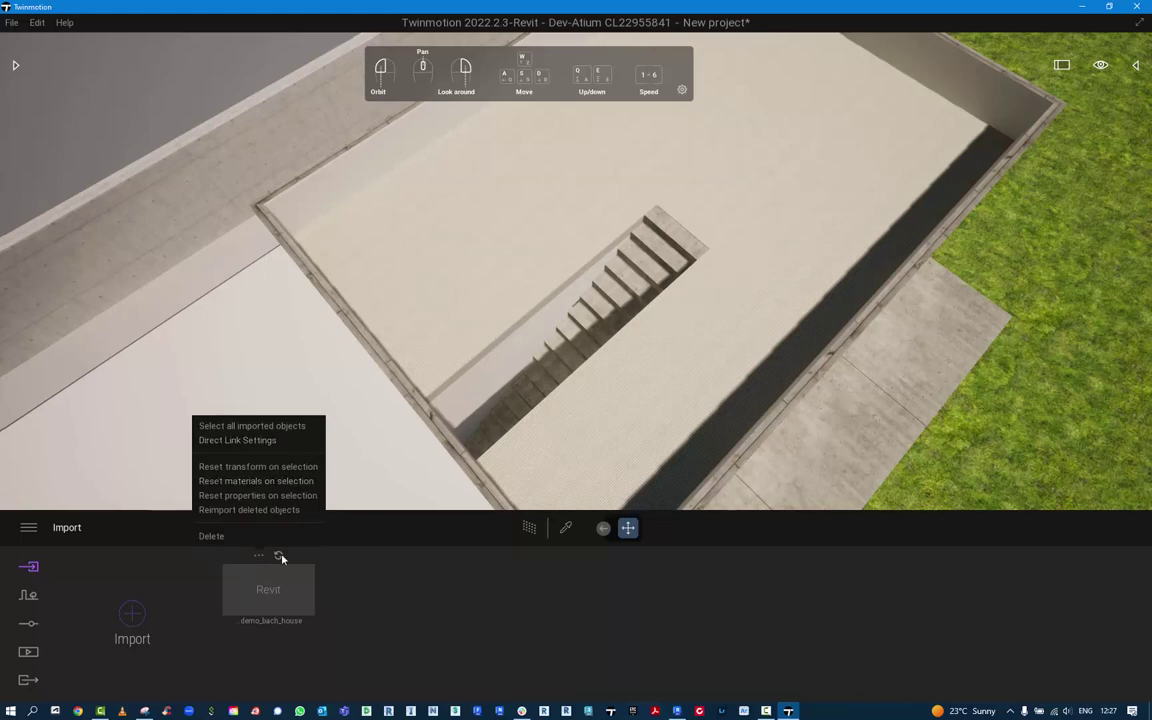
click(402, 570)
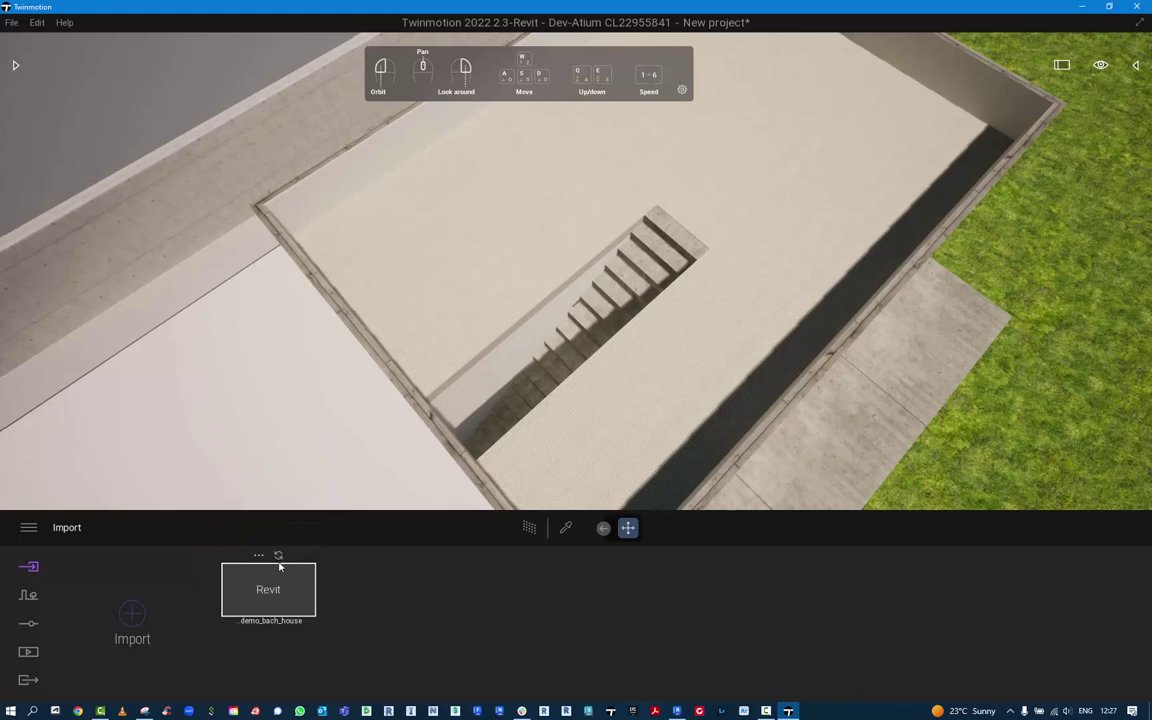
click(278, 555)
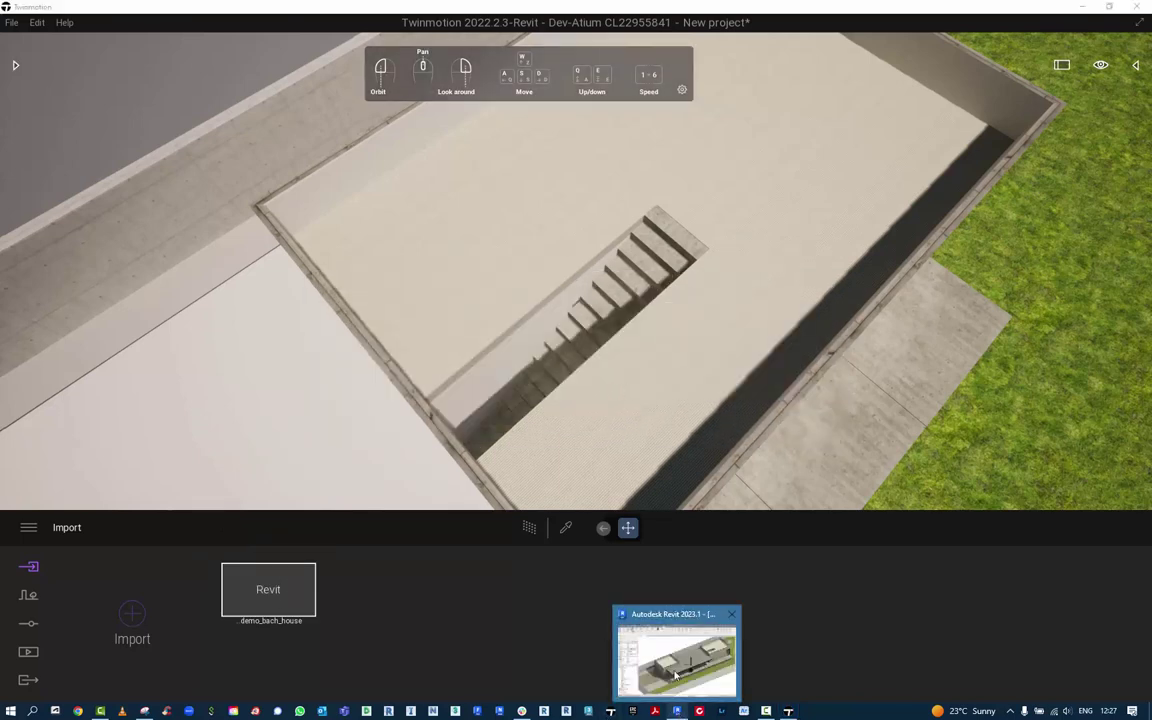
- Switch to Revit, open the Roof floor plan and save the project
click(678, 713)
middle_drag(632, 149, 496, 166)
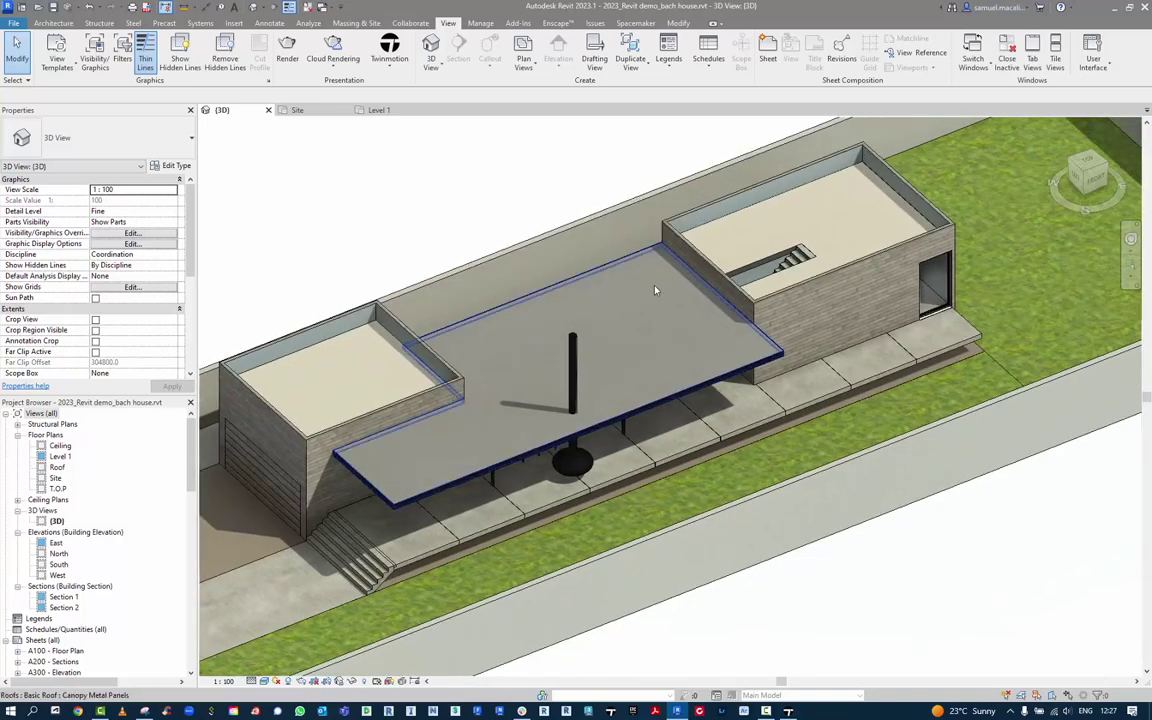
scroll(783, 250, up, 2)
click(782, 249)
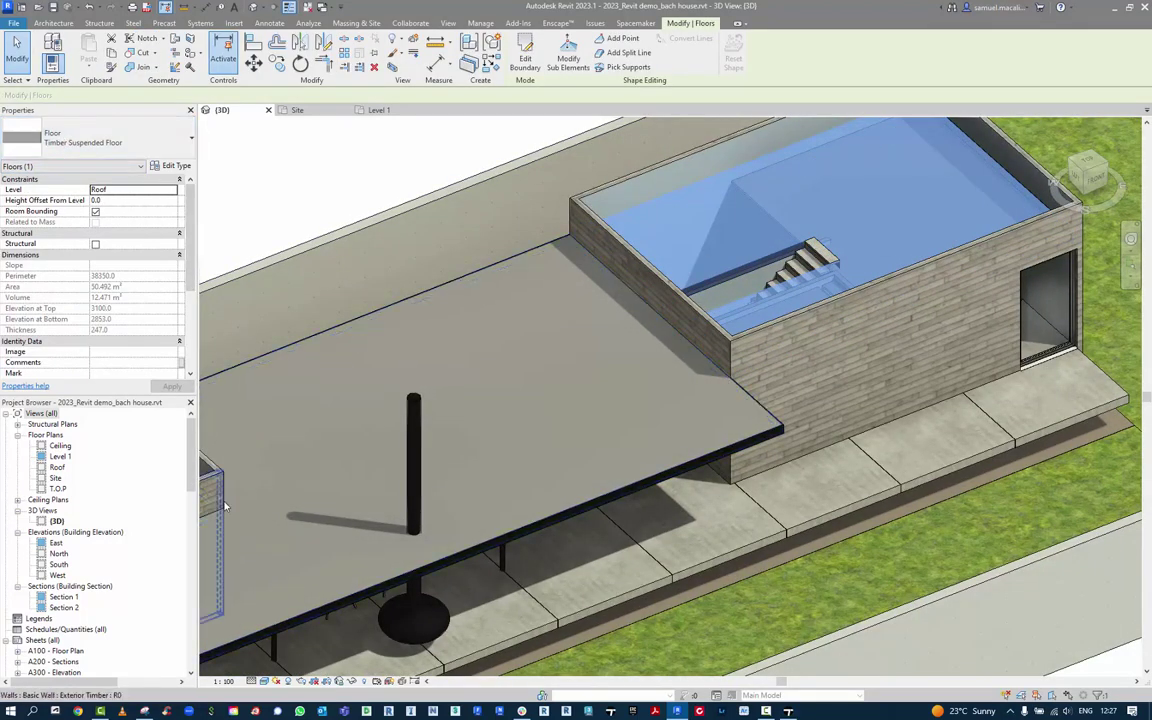
double_click(52, 470)
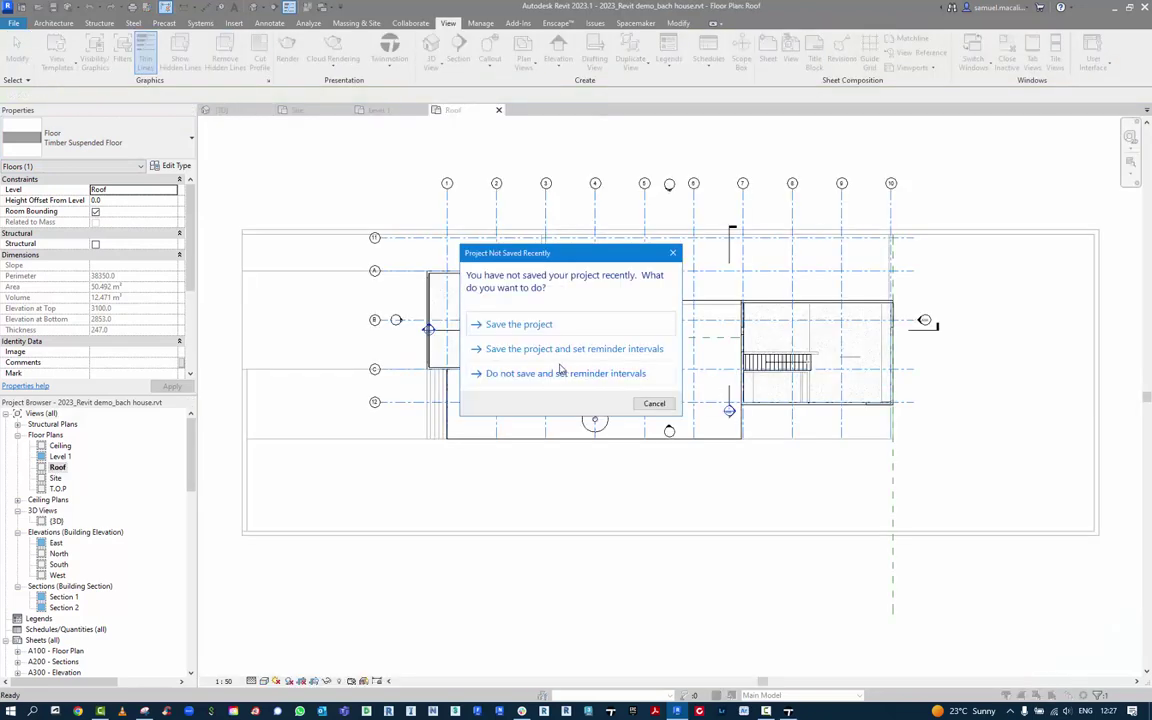
click(545, 332)
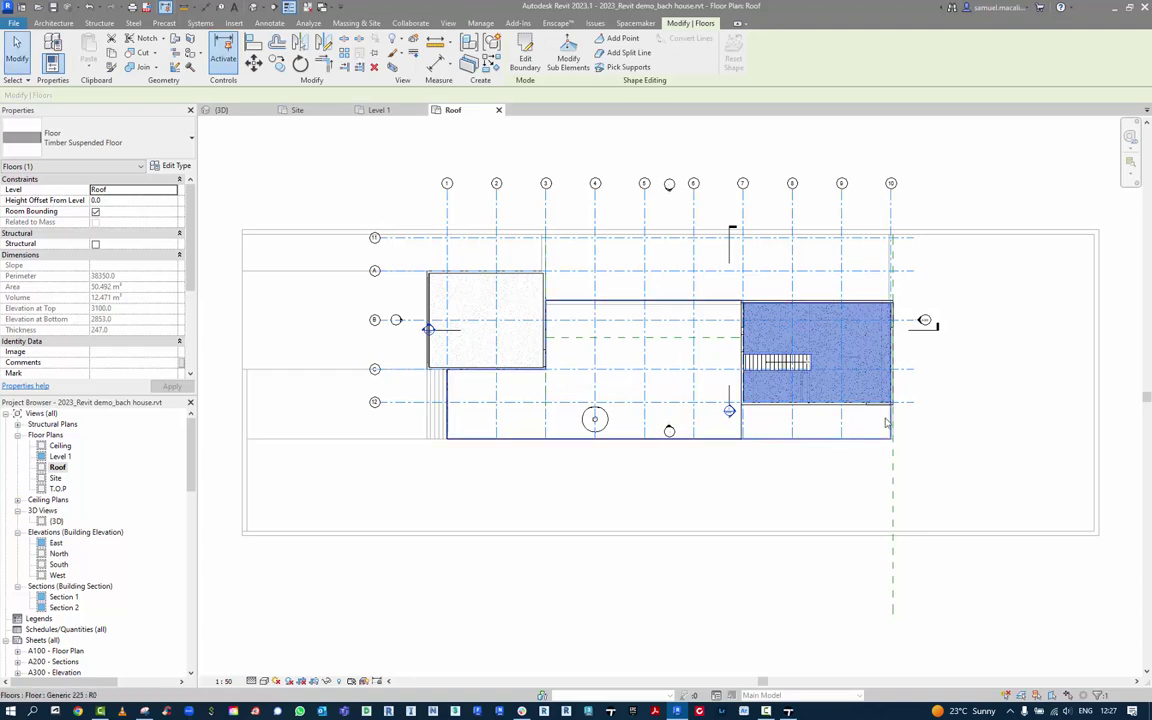
- Add Exterior Timber basic walls along both long sides of the stair opening on the roof
click(17, 50)
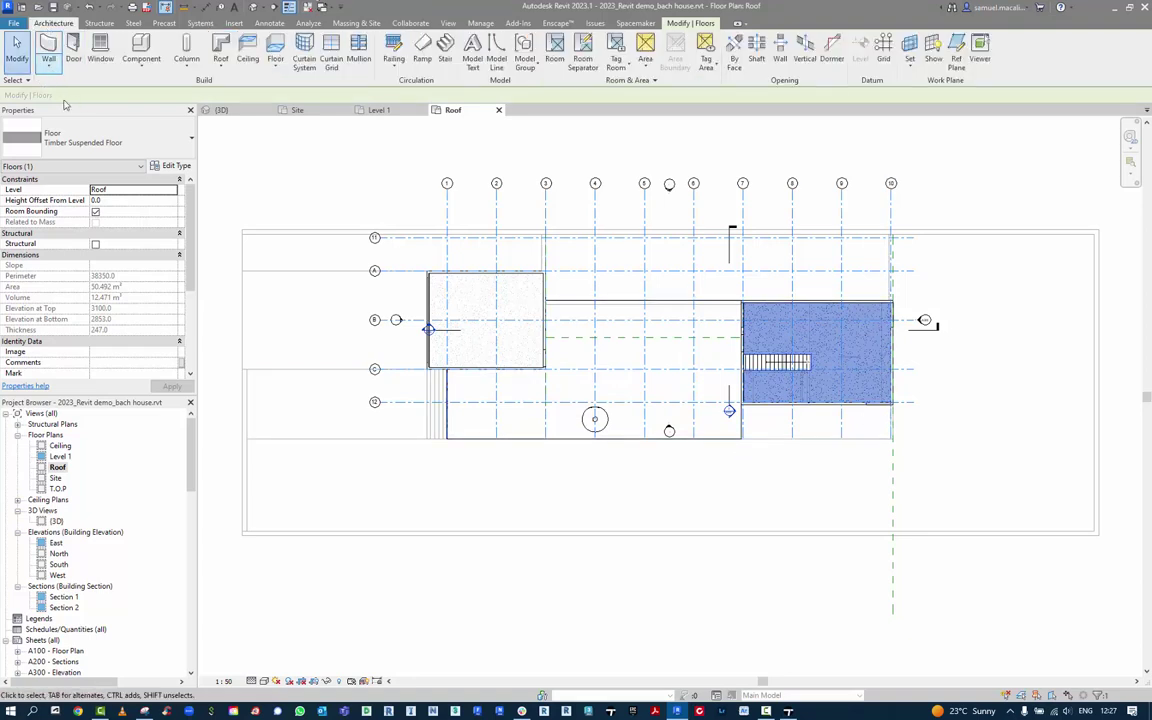
click(48, 62)
click(60, 88)
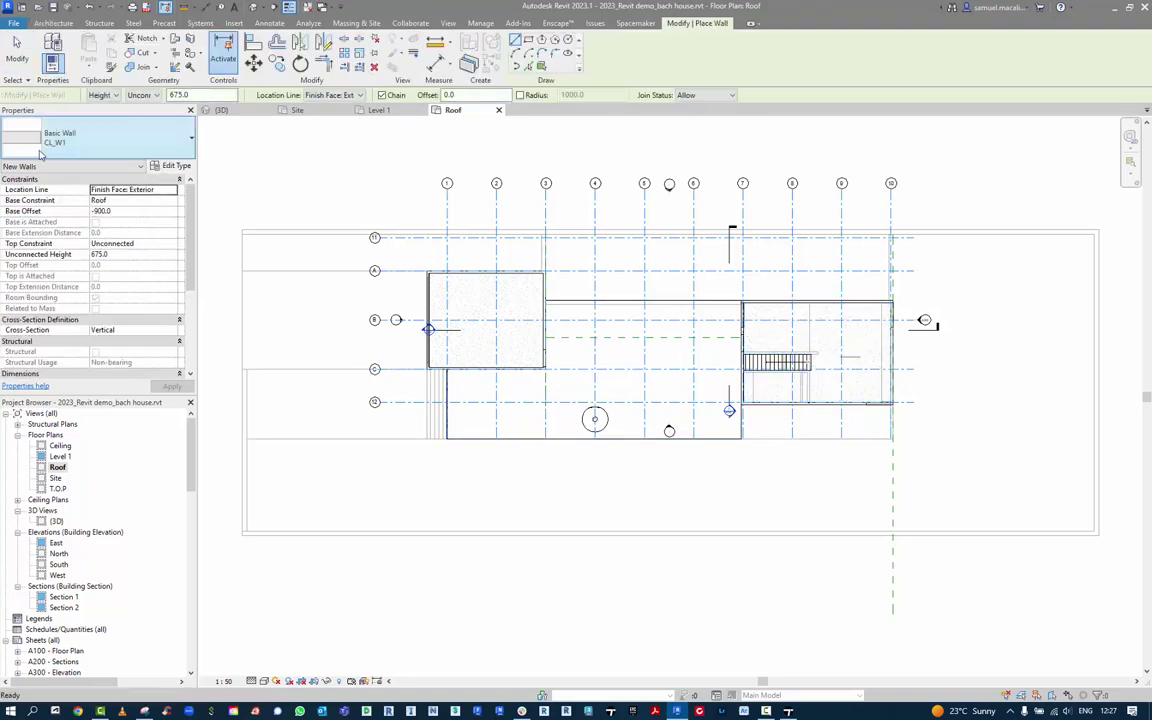
click(148, 134)
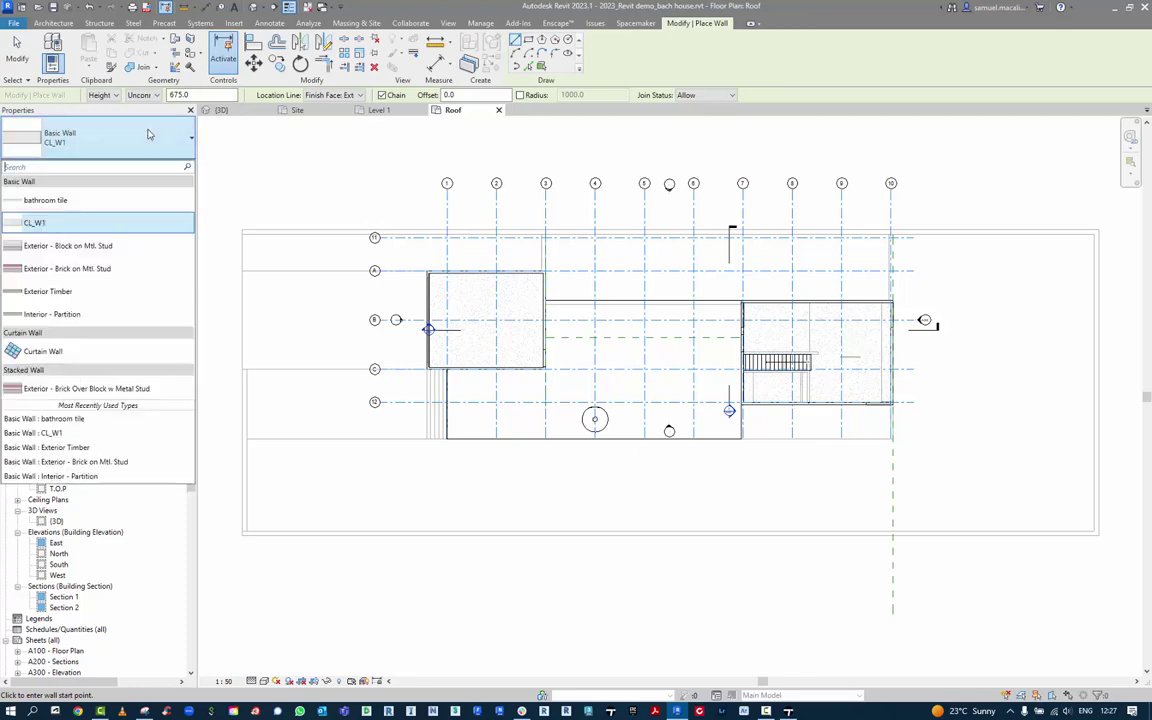
click(48, 291)
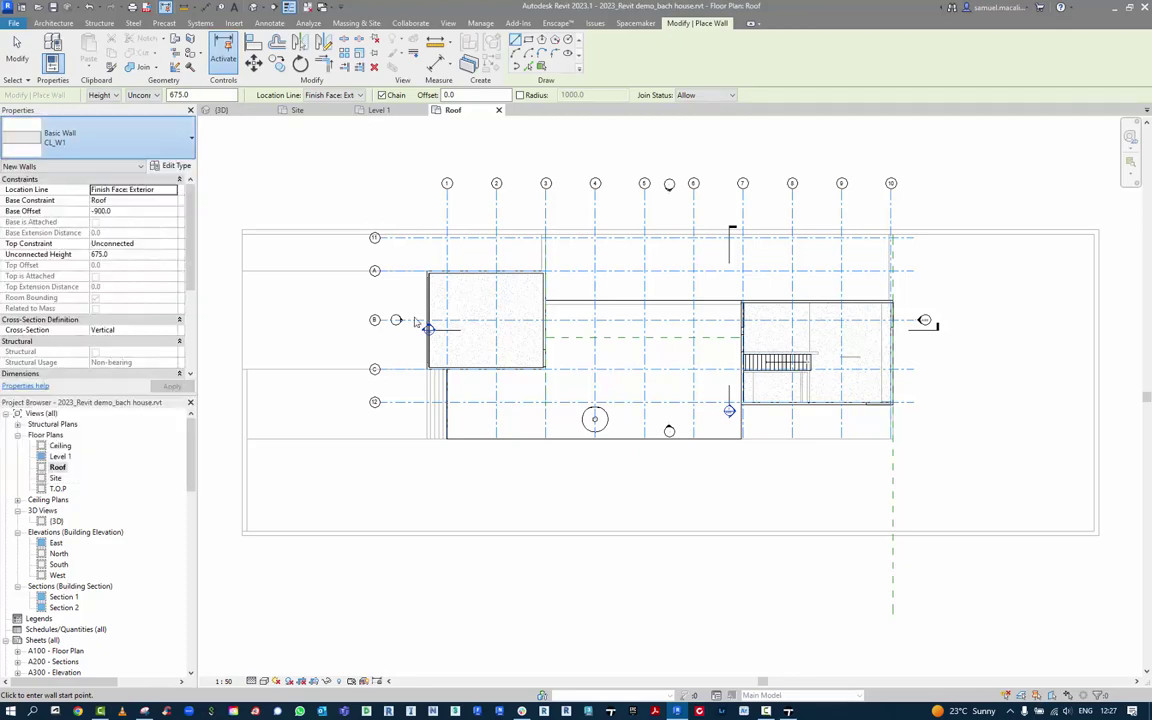
scroll(668, 347, up, 4)
scroll(504, 384, up, 3)
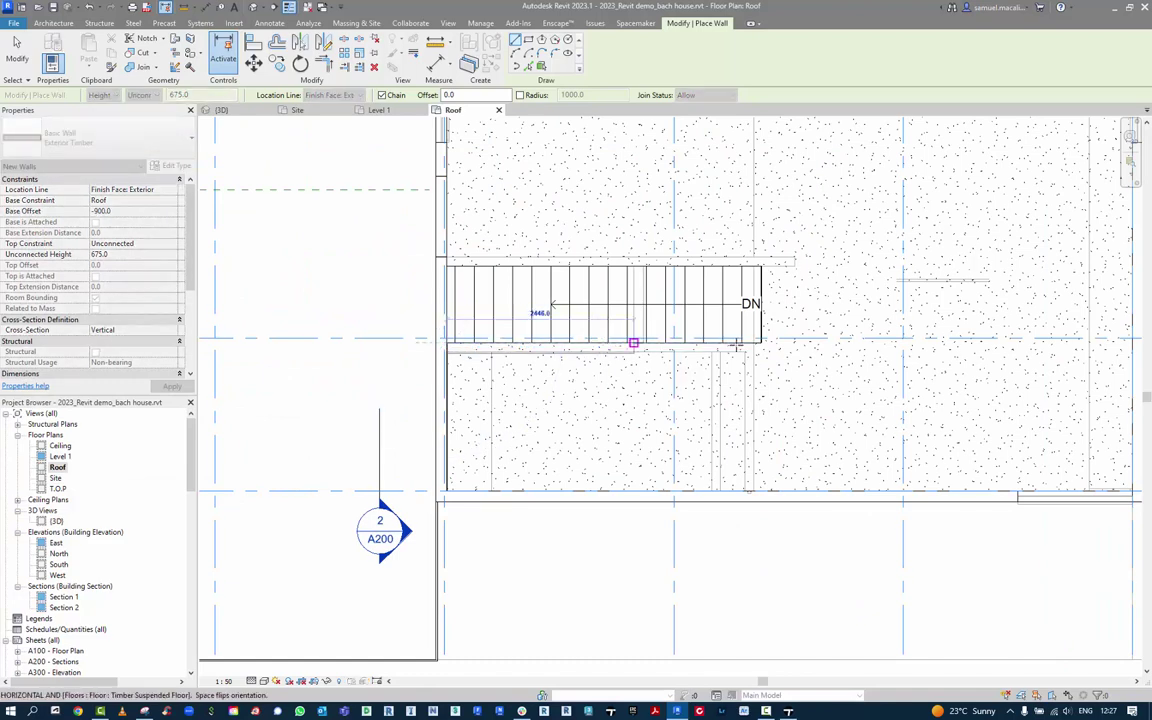
scroll(765, 343, up, 2)
scroll(769, 347, up, 1)
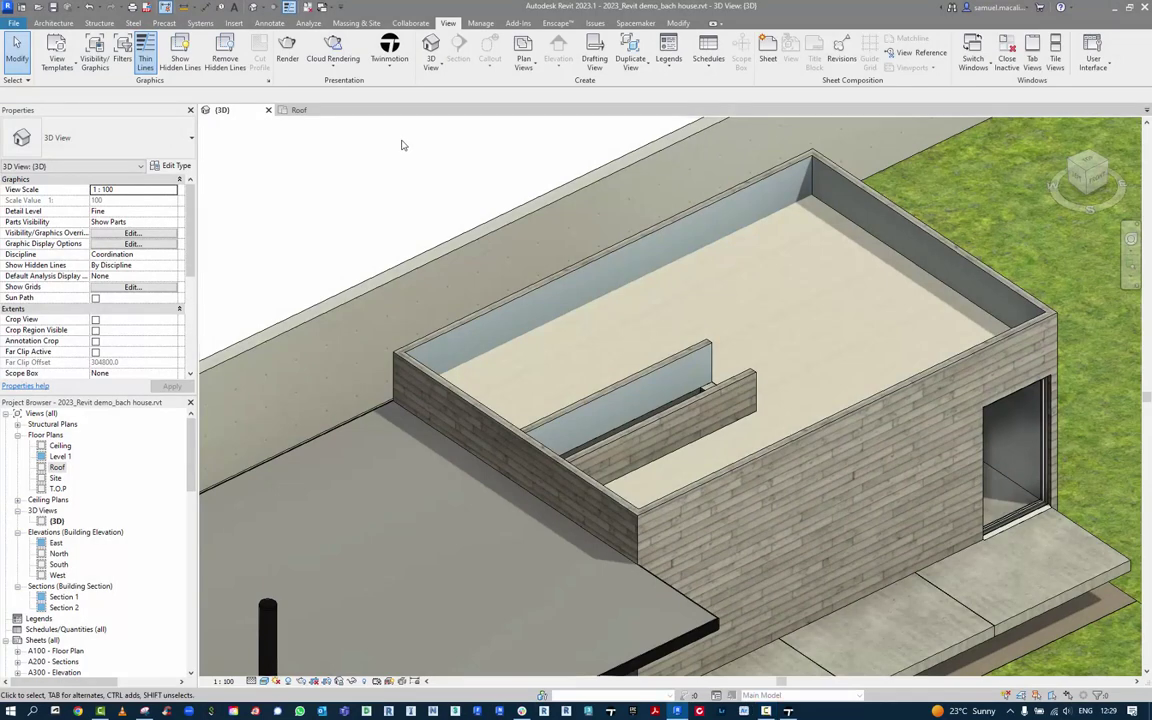
- Synchronize the 3D view through Direct Link and check the new stair walls in Twinmotion
click(389, 75)
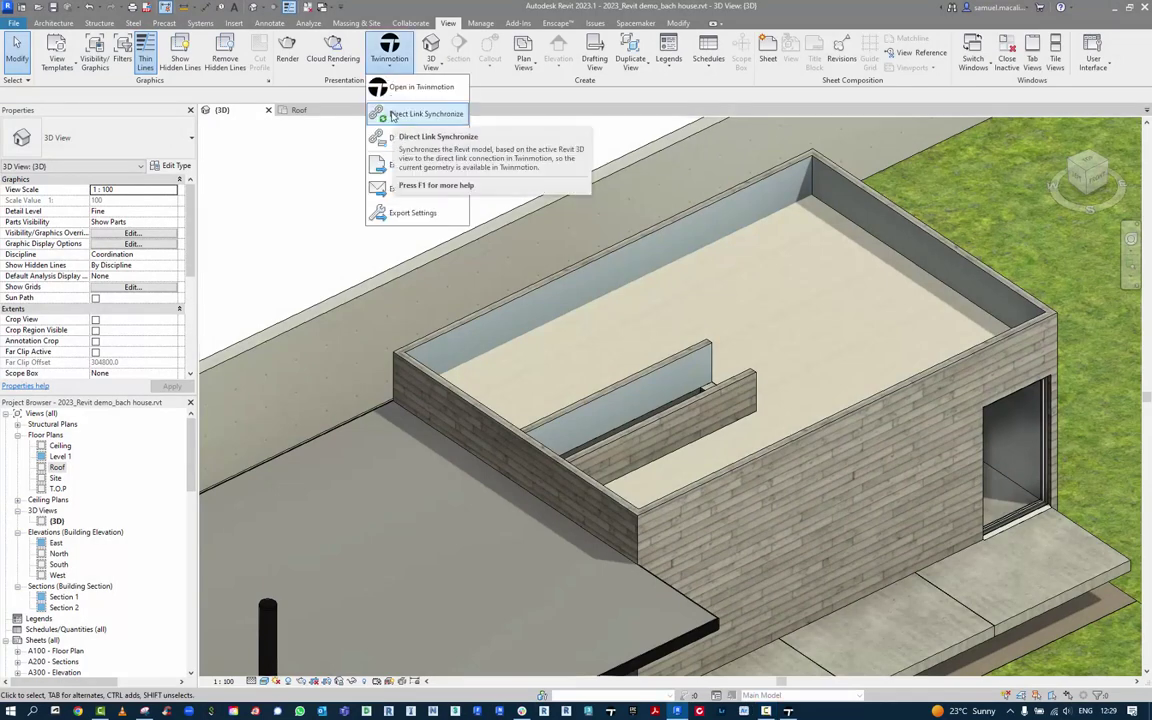
click(393, 114)
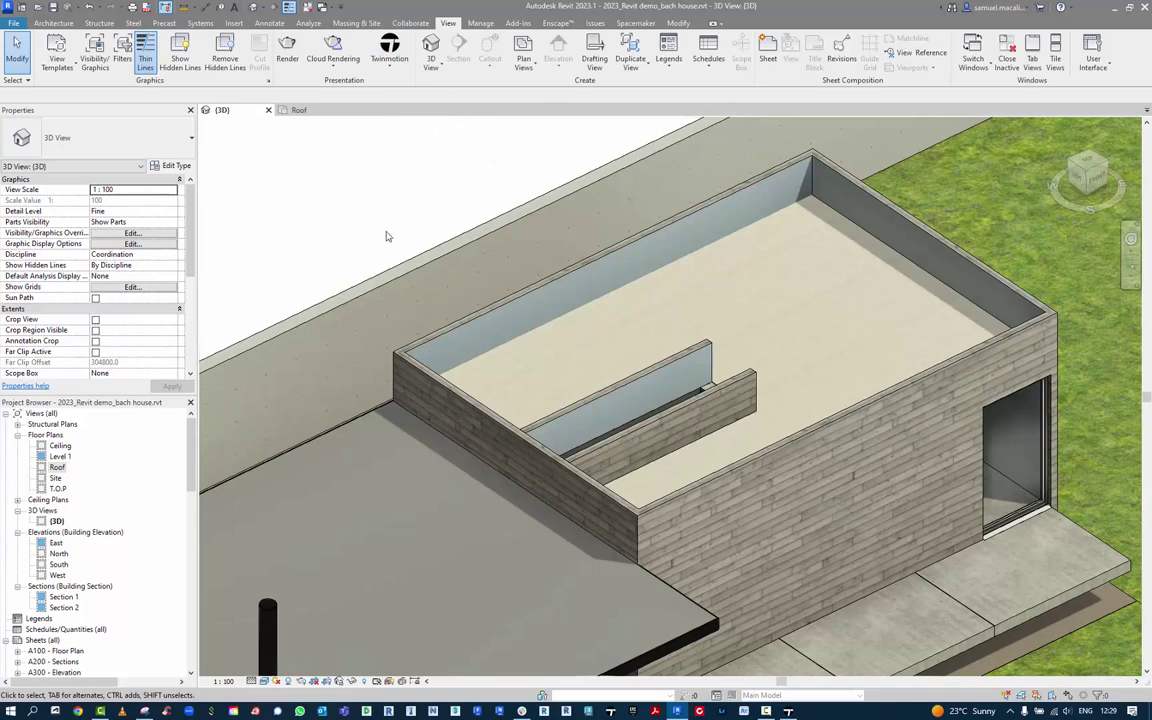
click(788, 711)
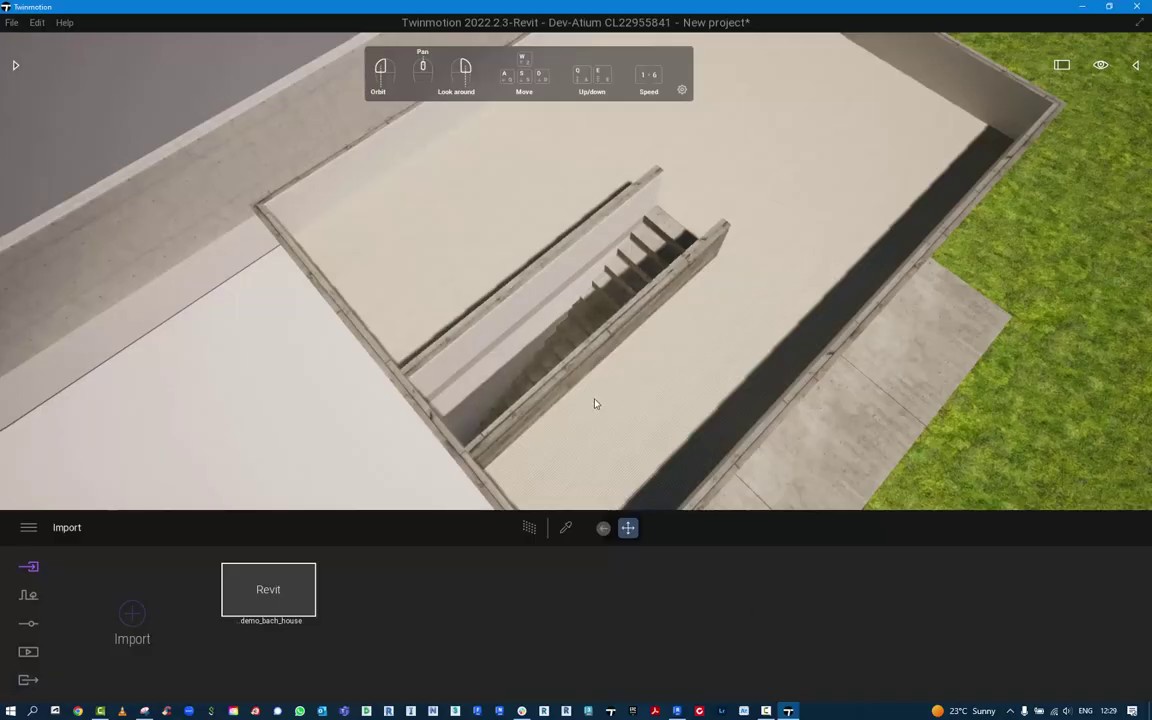
middle_drag(627, 411, 602, 237)
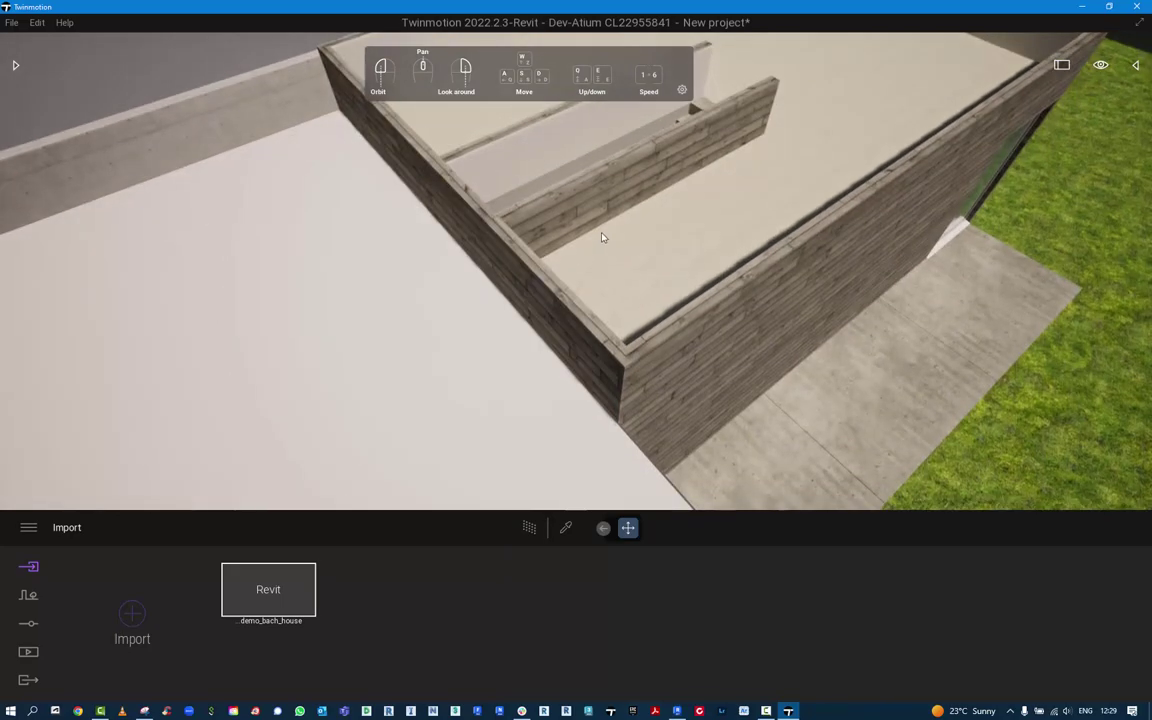
right_drag(602, 237, 530, 186)
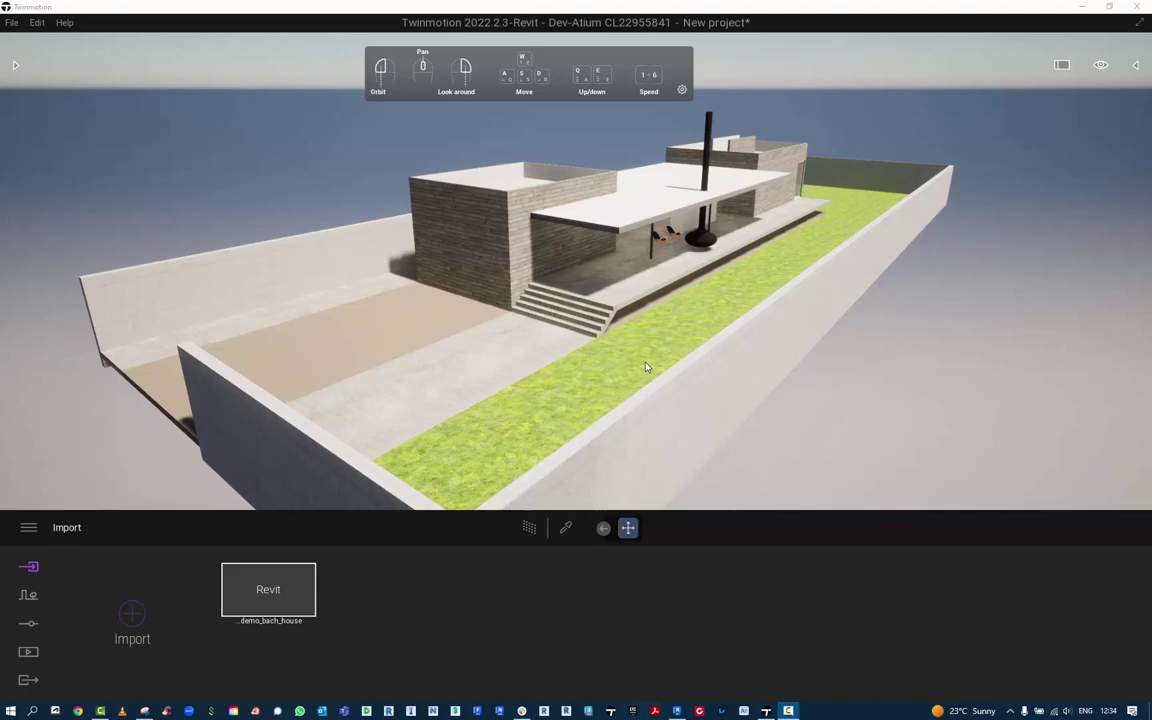
- Walk through the model from the front garden past the terrace and hanging fireplace towards the interior
click(552, 368)
scroll(552, 368, up, 5)
right_drag(552, 368, 697, 388)
key(w)
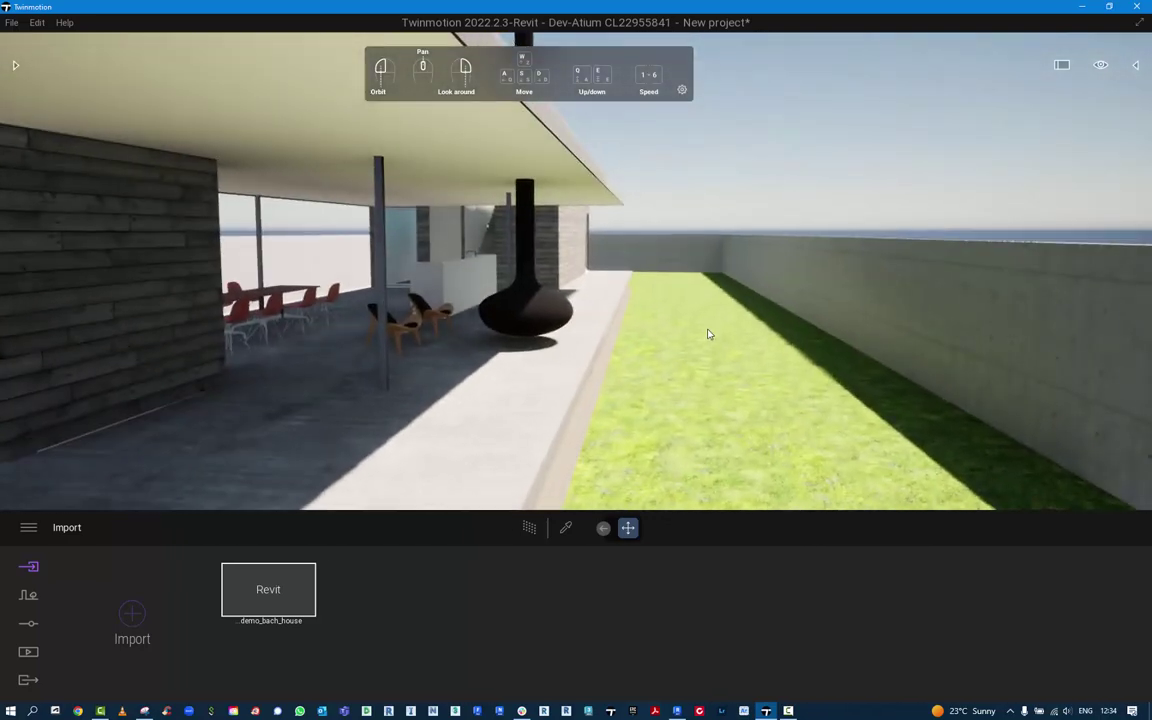
right_drag(710, 332, 560, 334)
key(d)
scroll(576, 270, up, 10)
key(d)
key(w)
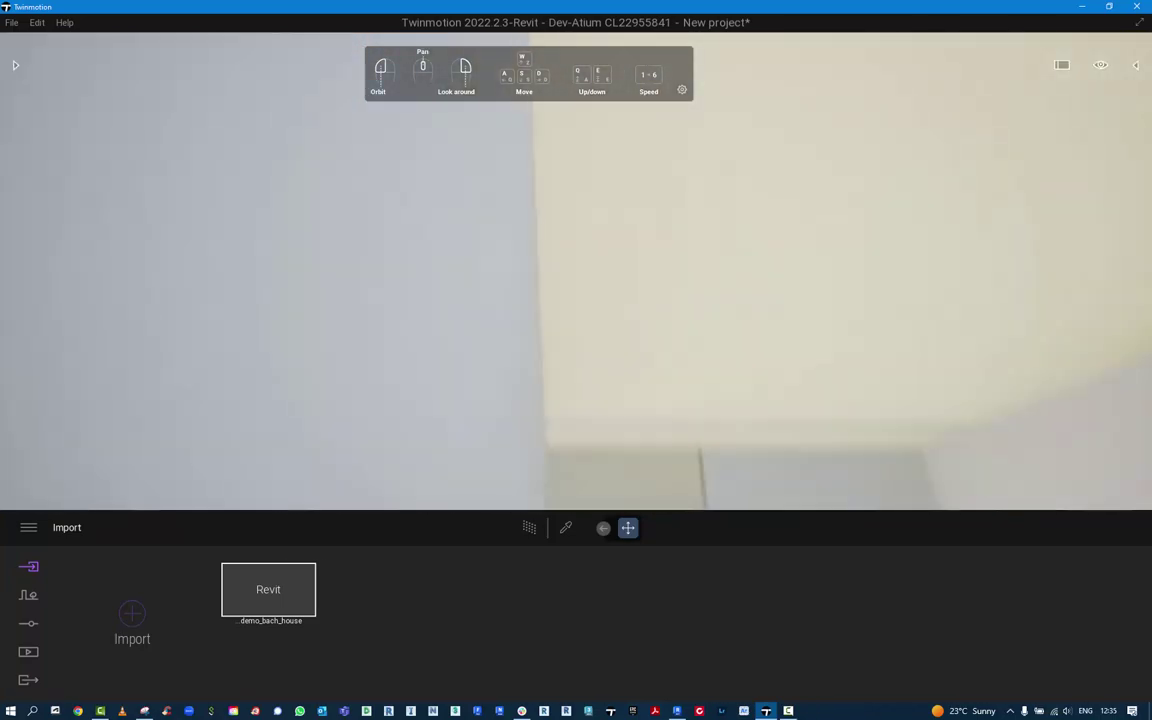
- Move back outside and frame the entrance steps, timber facade and canopy from the driveway
key(w)
right_drag(576, 270, 570, 380)
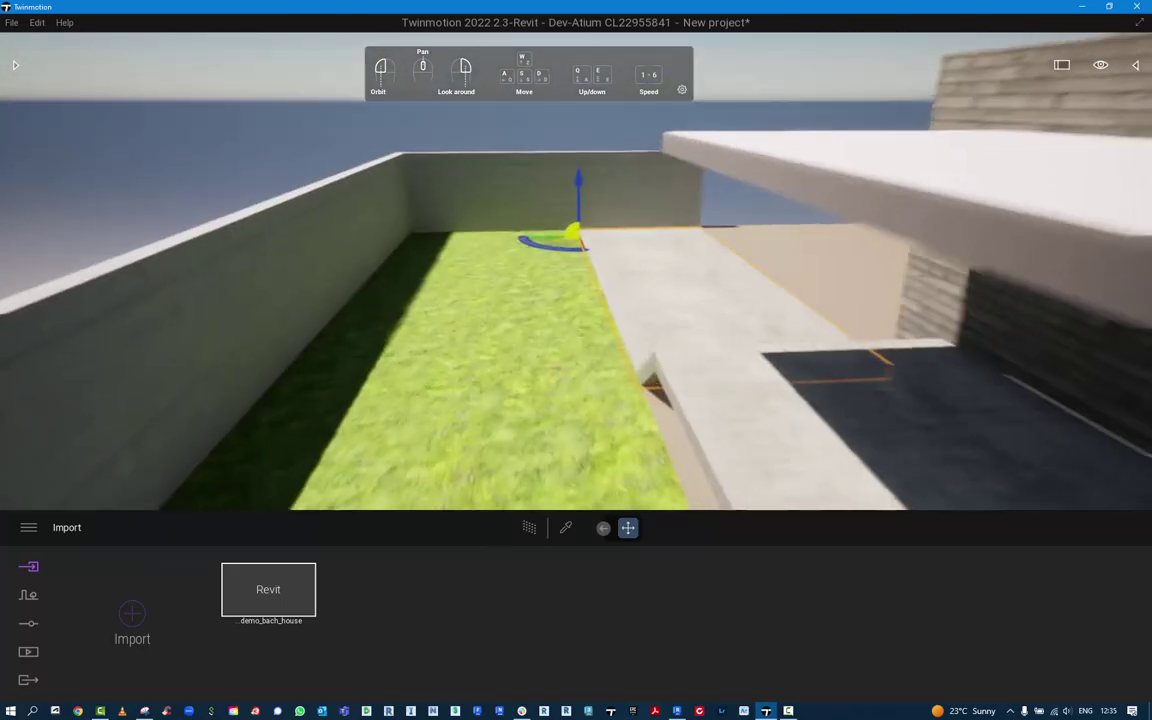
key(w)
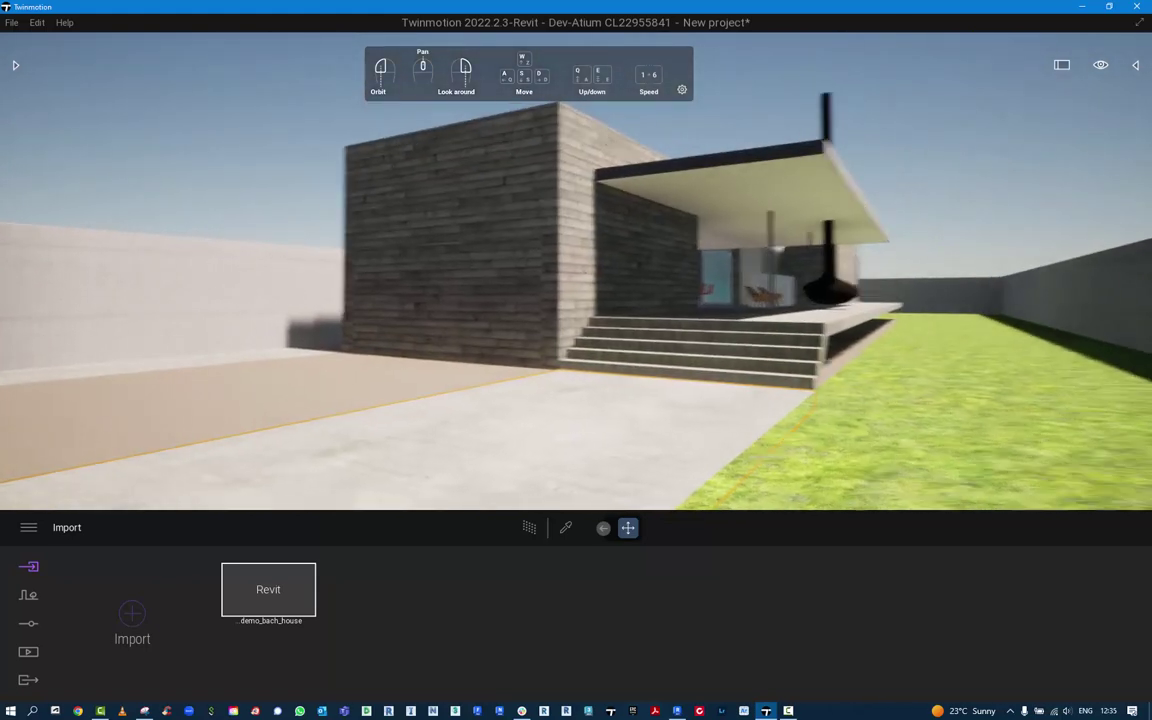
right_drag(453, 205, 481, 203)
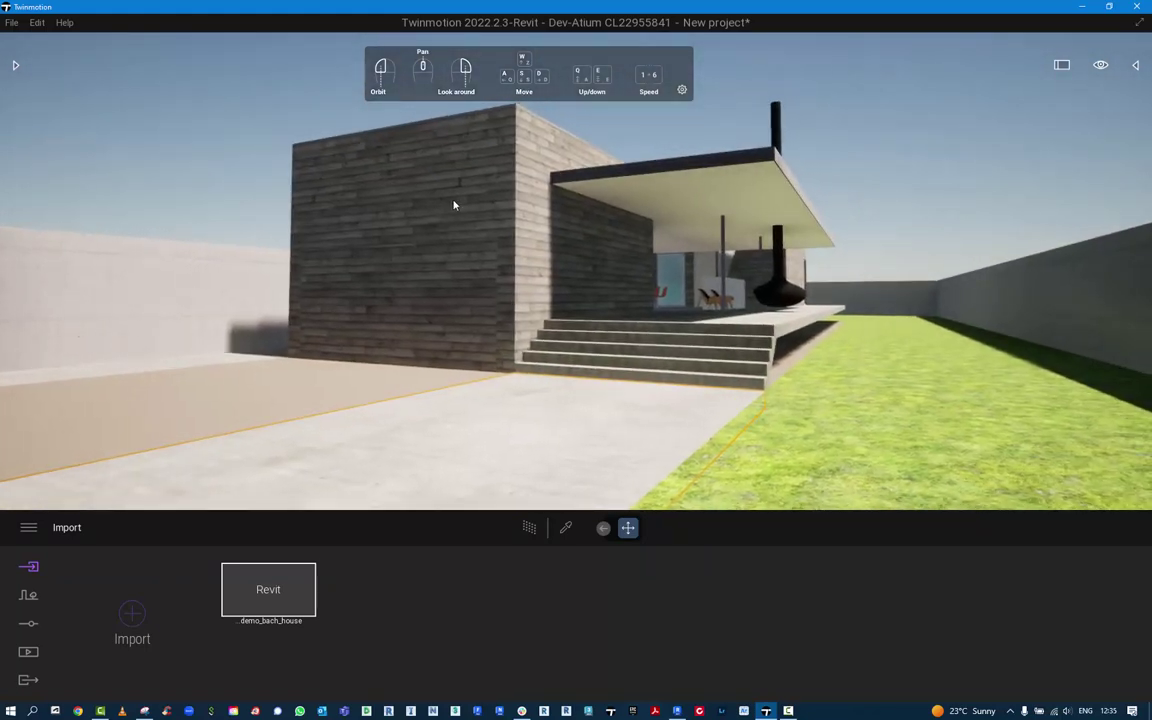
- Open the library's Outdoor HDRI environments
click(15, 67)
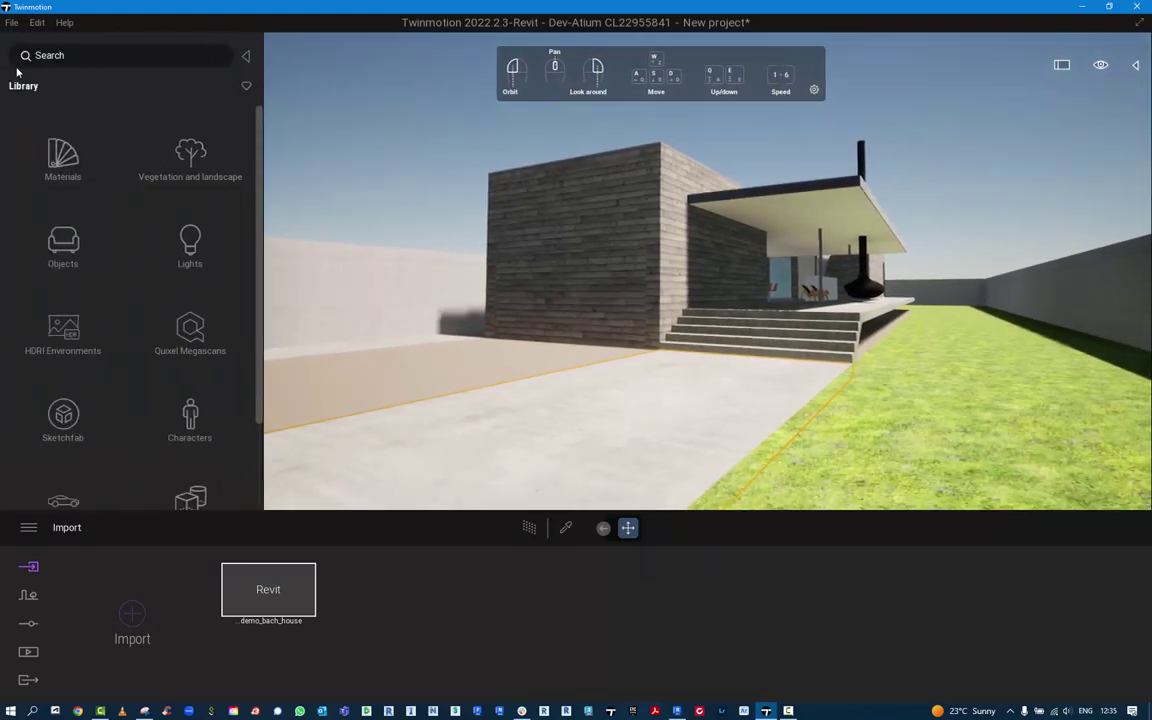
click(65, 330)
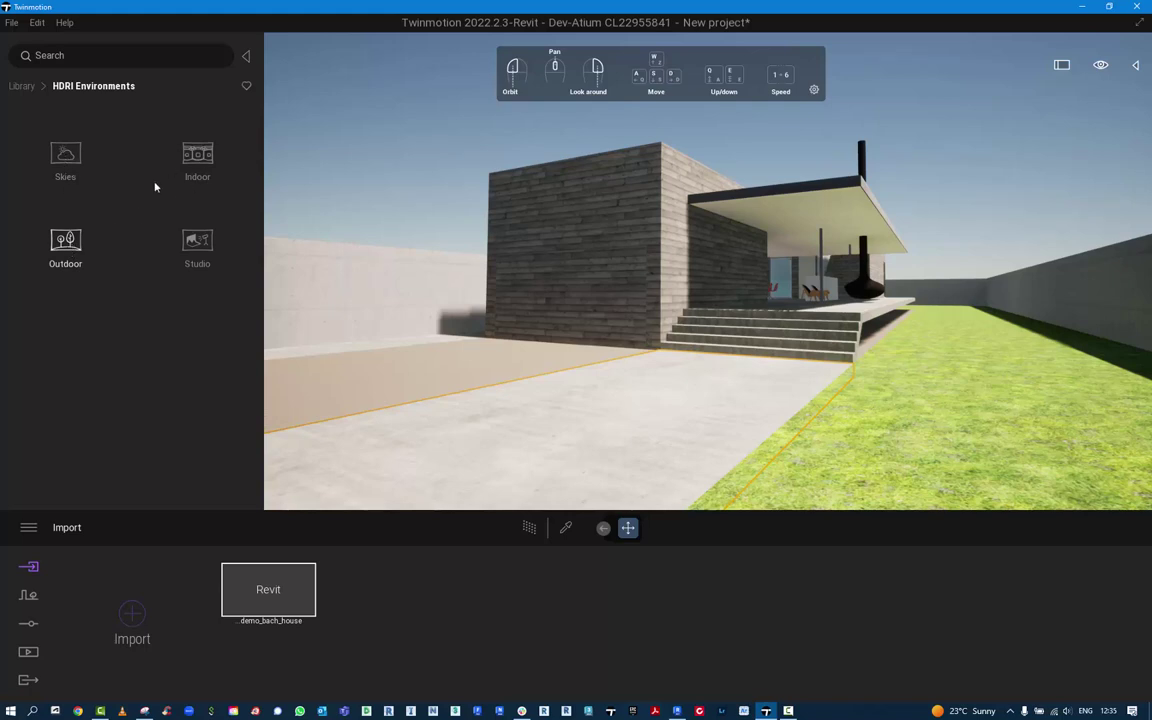
click(59, 243)
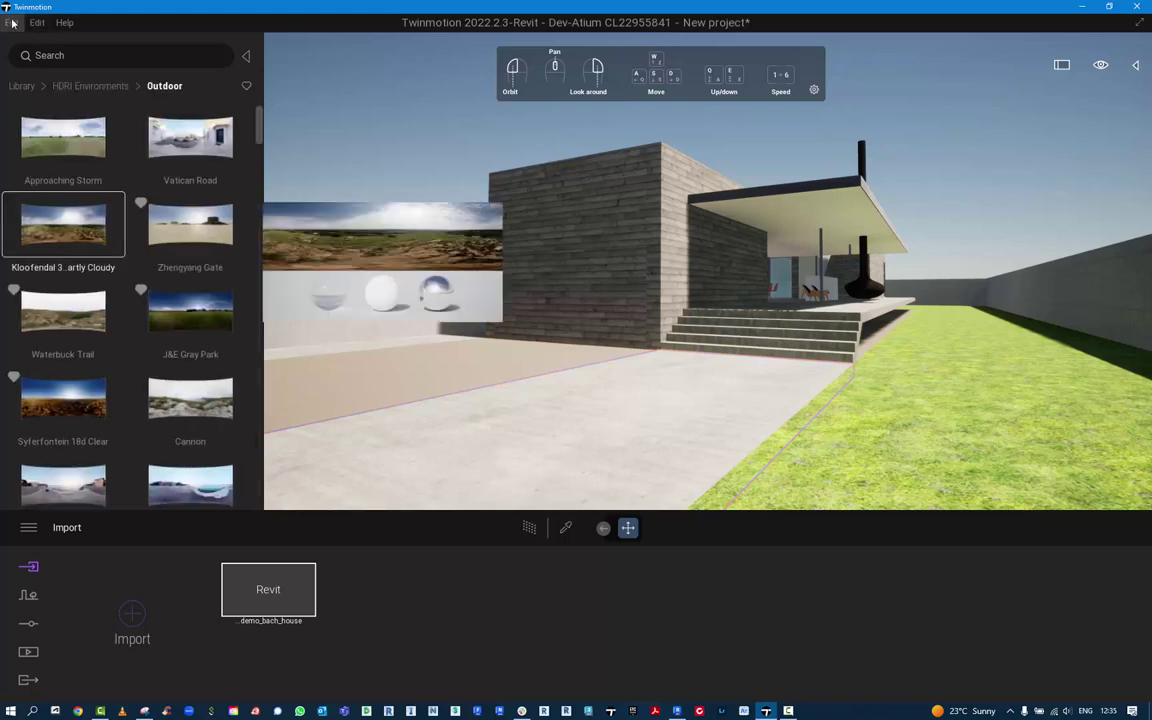
- Sign in to the Epic Games account and check the sign-in status
click(12, 22)
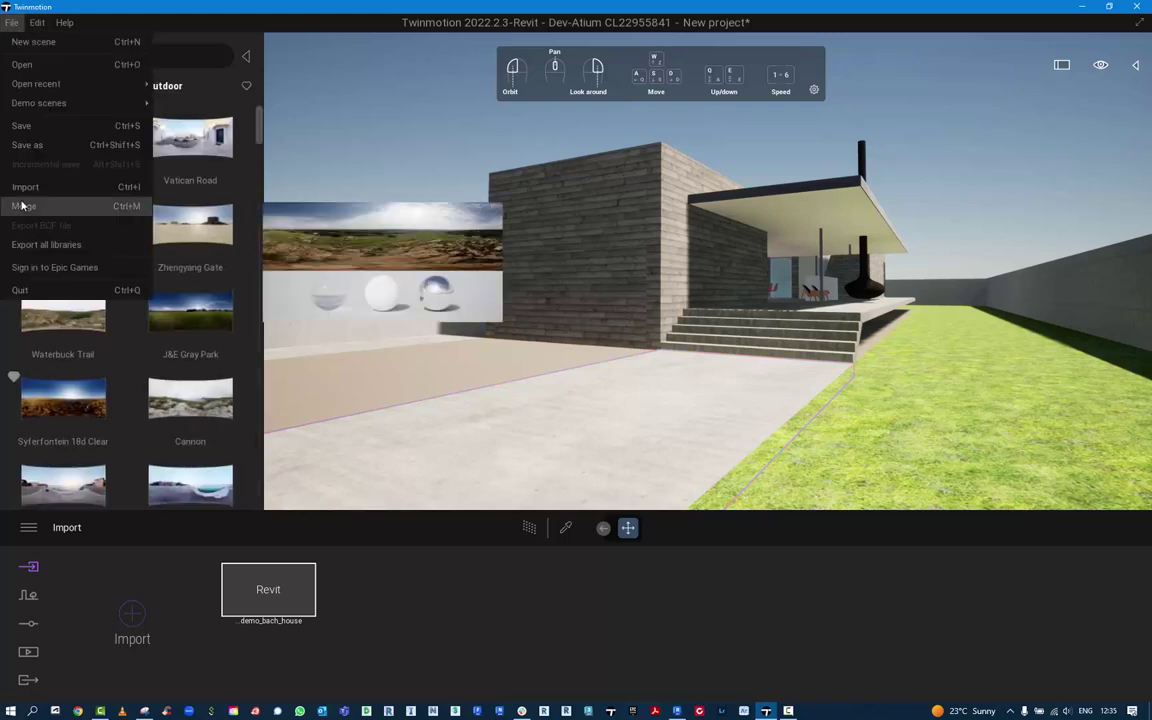
click(38, 273)
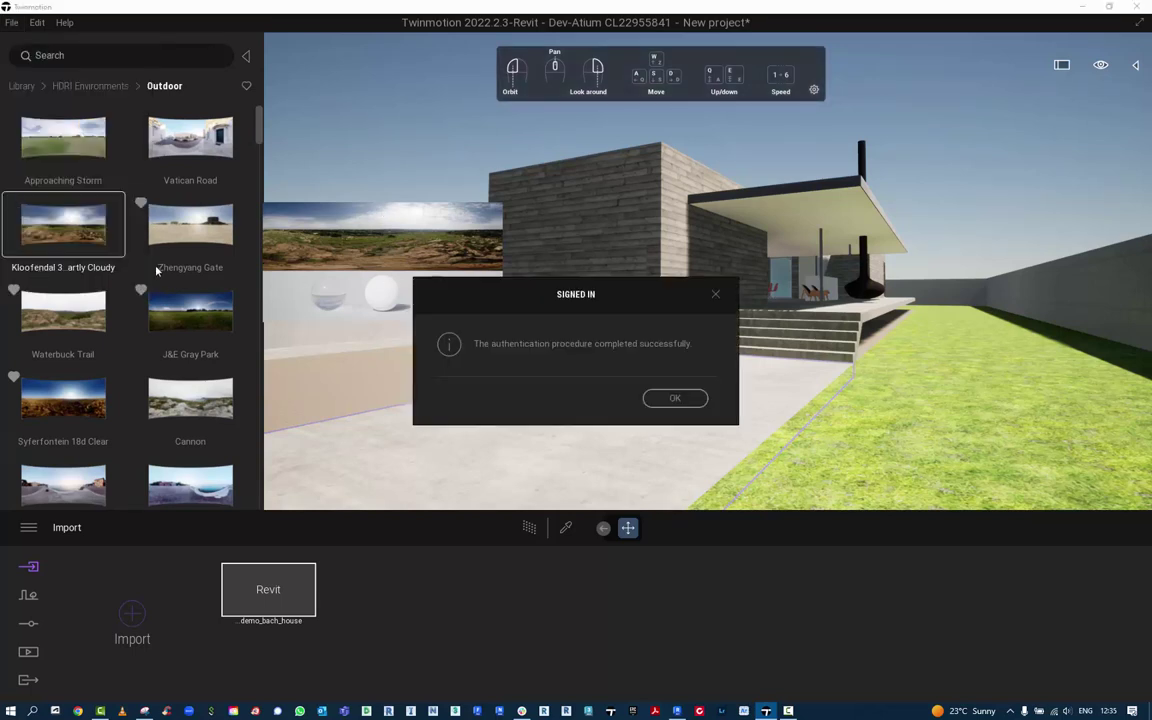
click(675, 398)
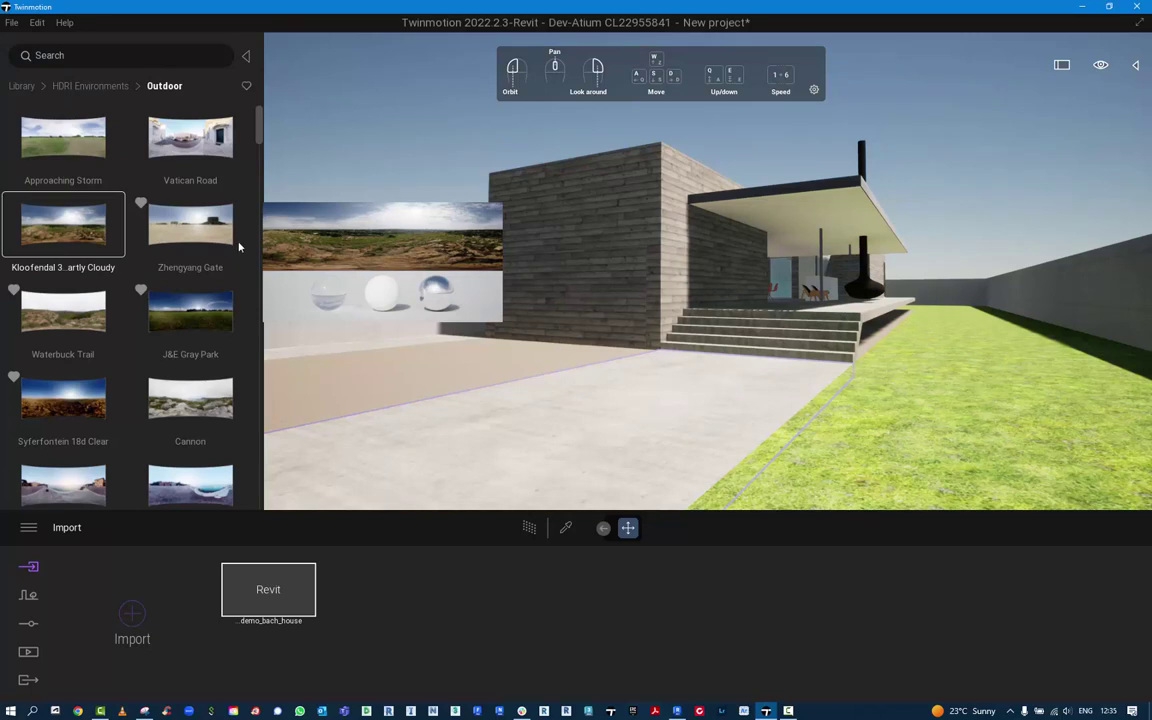
click(11, 22)
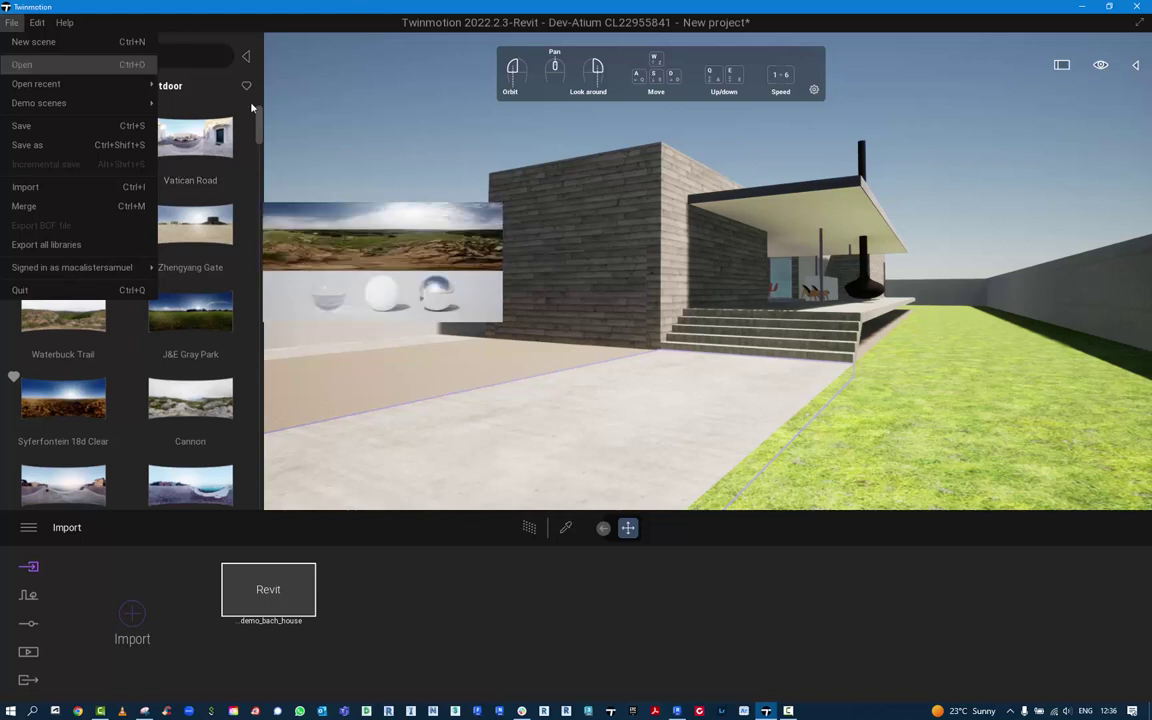
- Apply the Spruit Sunrise outdoor HDRI as sky light, rotate it to 227° and open its additional intensity settings
click(258, 126)
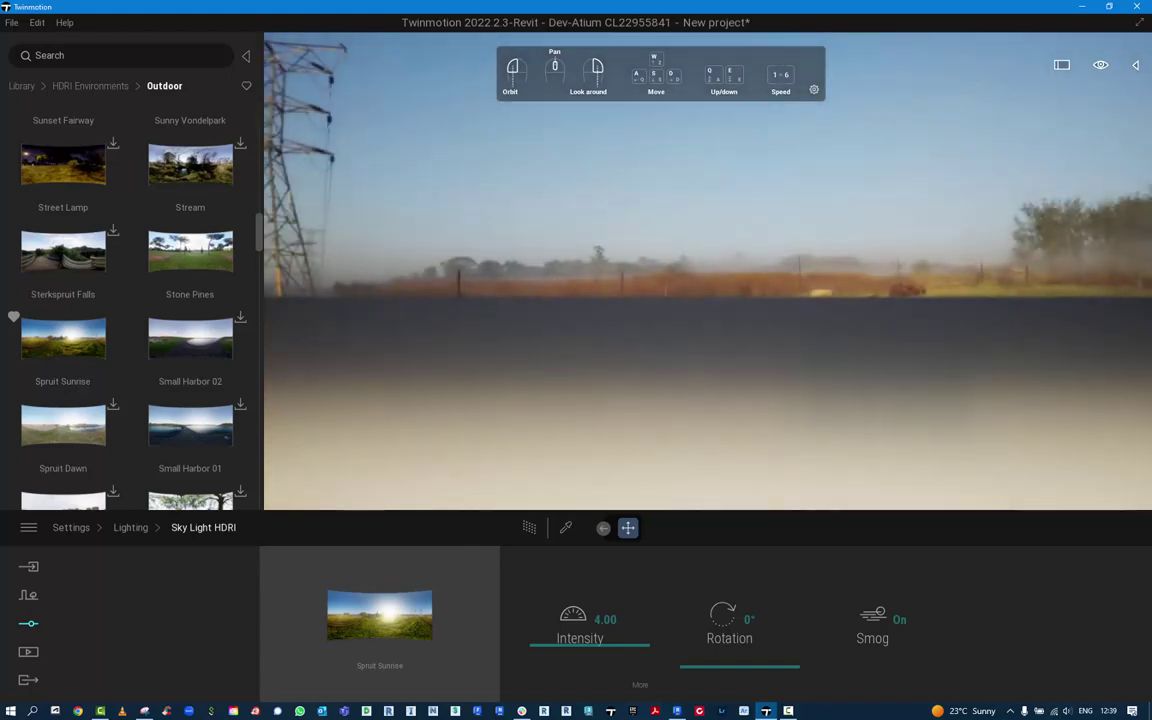
right_drag(640, 280, 1000, 272)
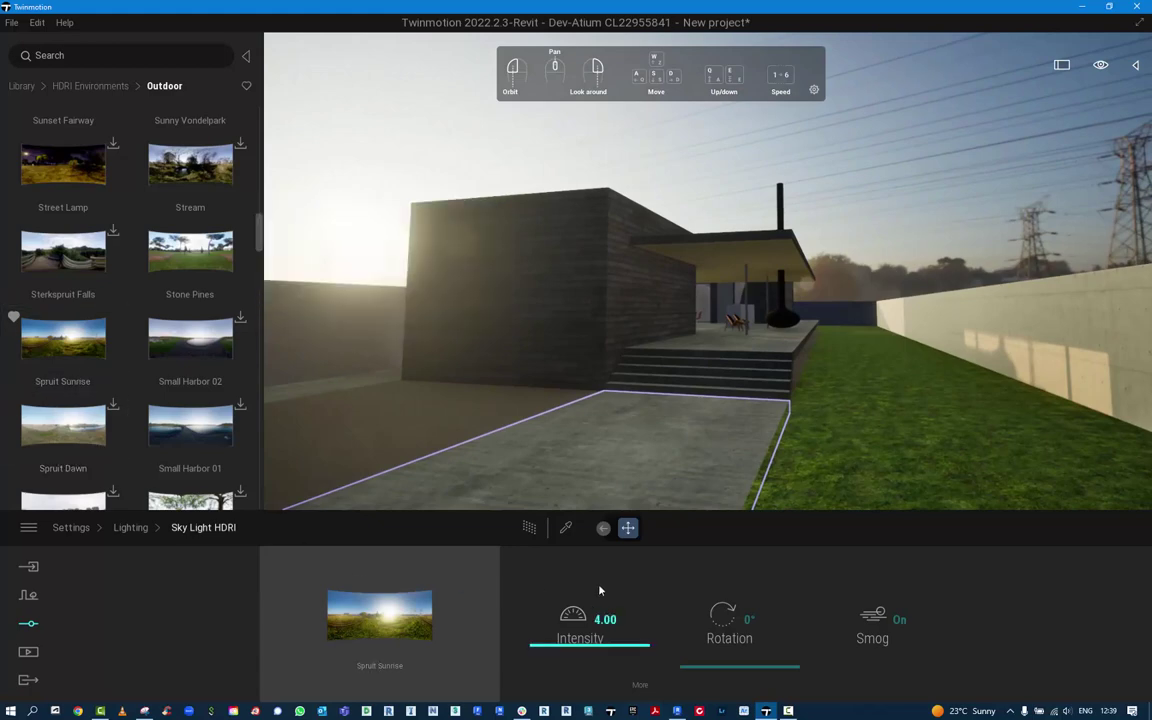
drag(693, 670, 663, 599)
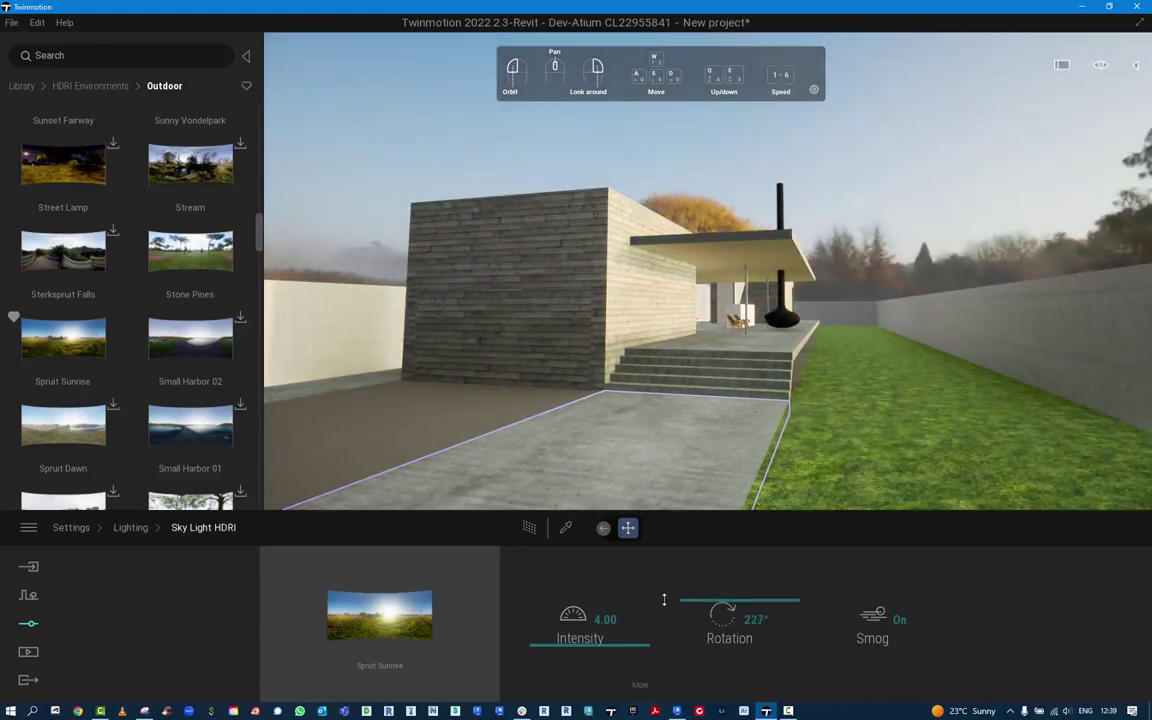
click(640, 686)
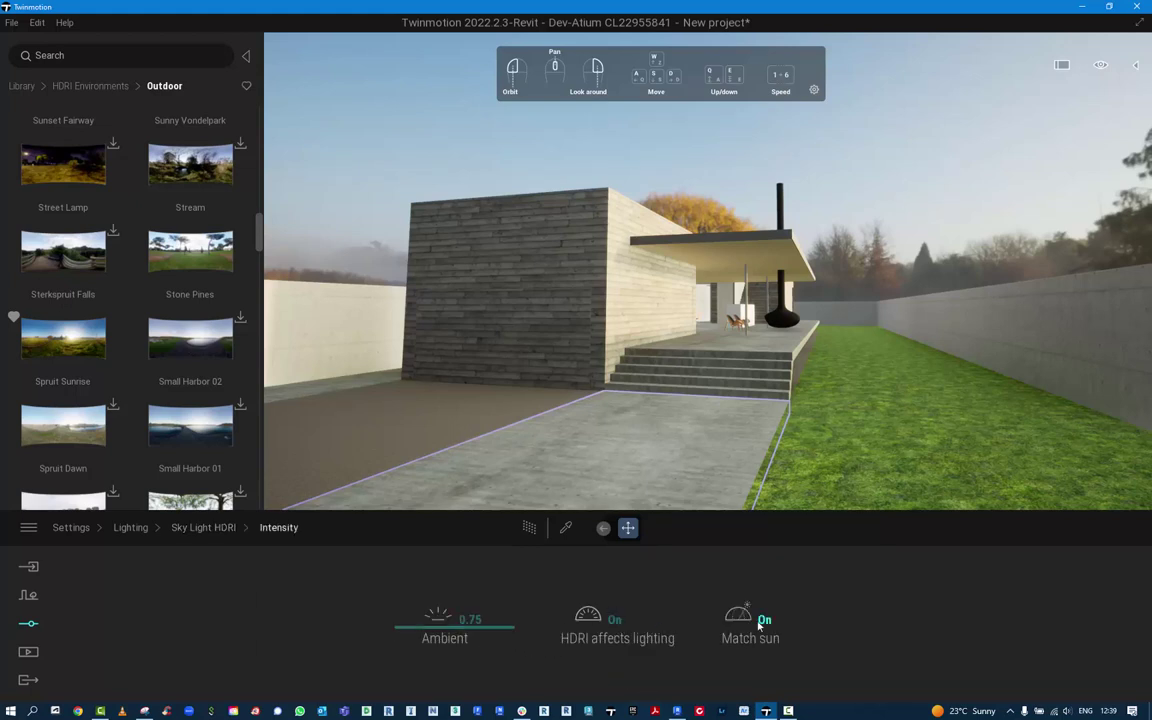
- Compare the house lighting with HDRI affects lighting and Match sun each switched off and back on
click(614, 621)
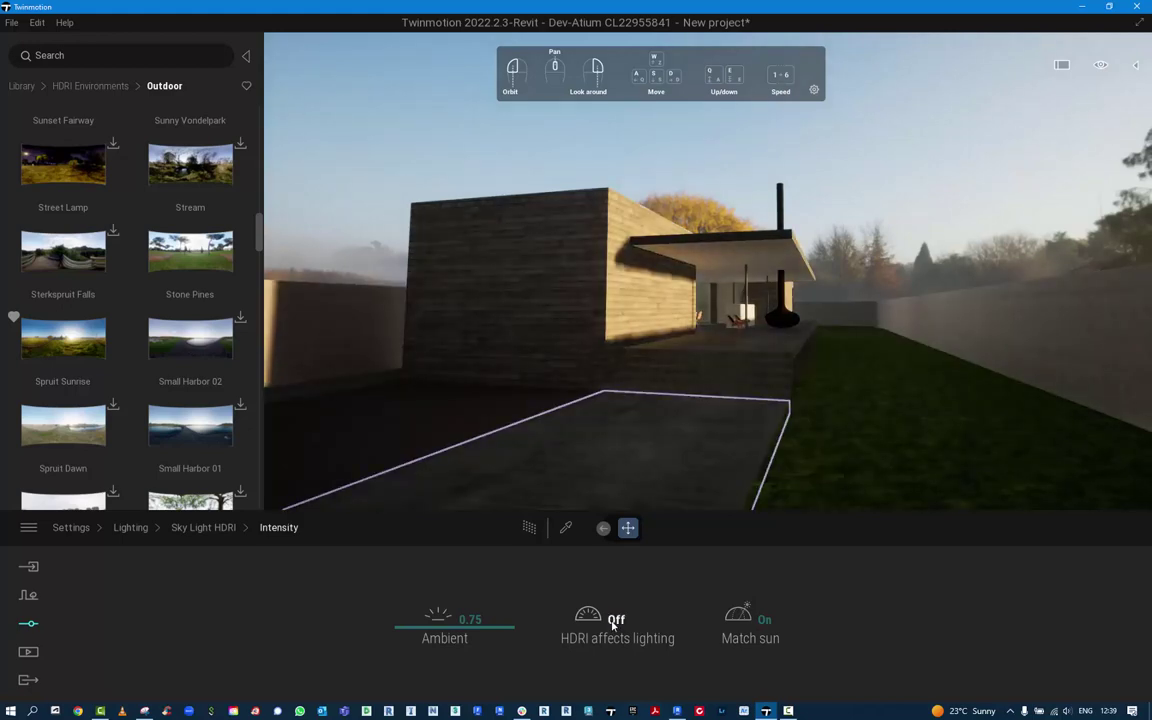
click(614, 621)
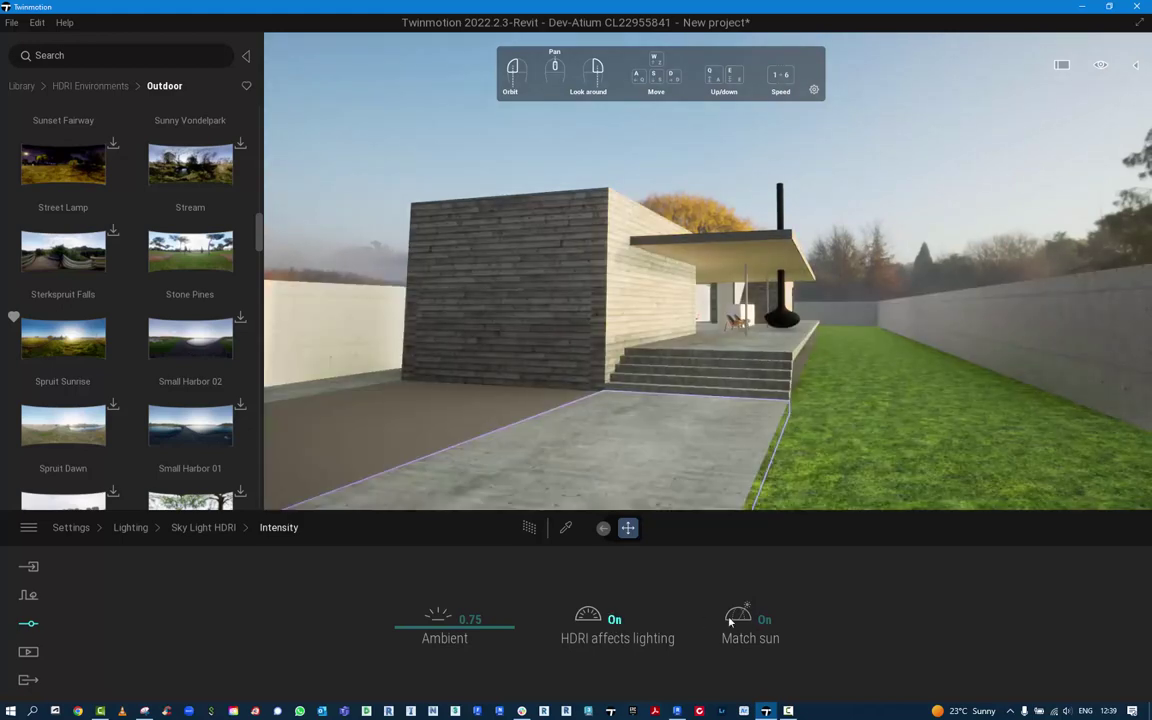
click(614, 621)
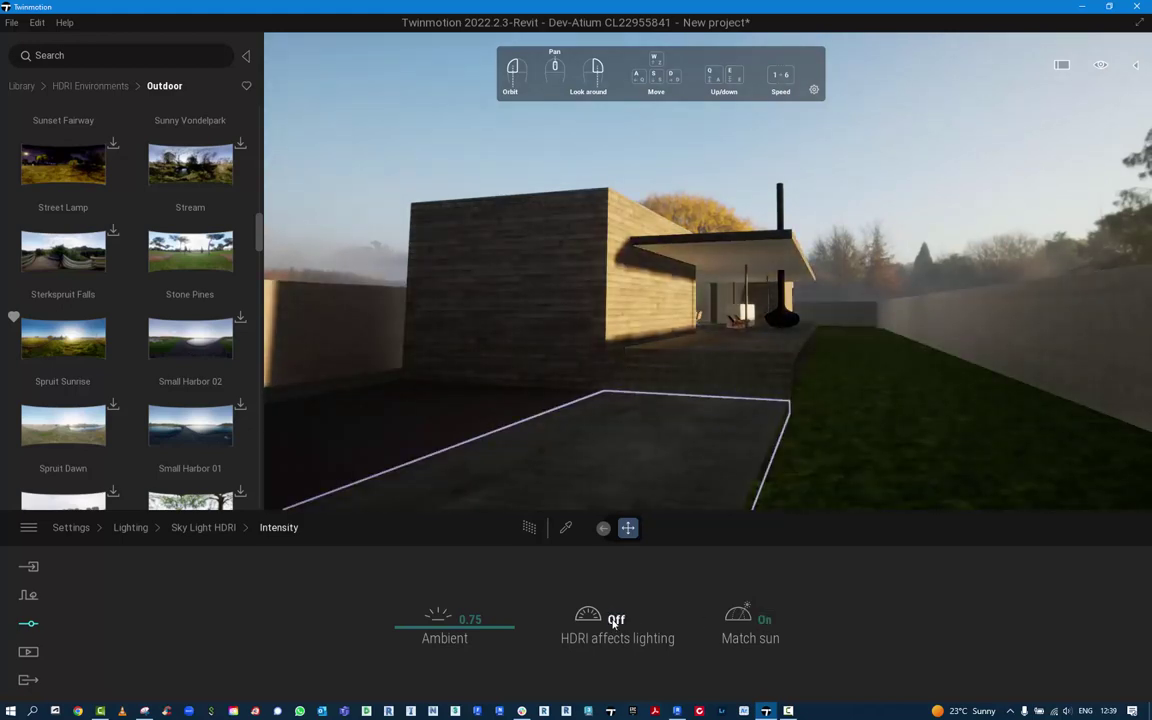
click(614, 621)
click(764, 620)
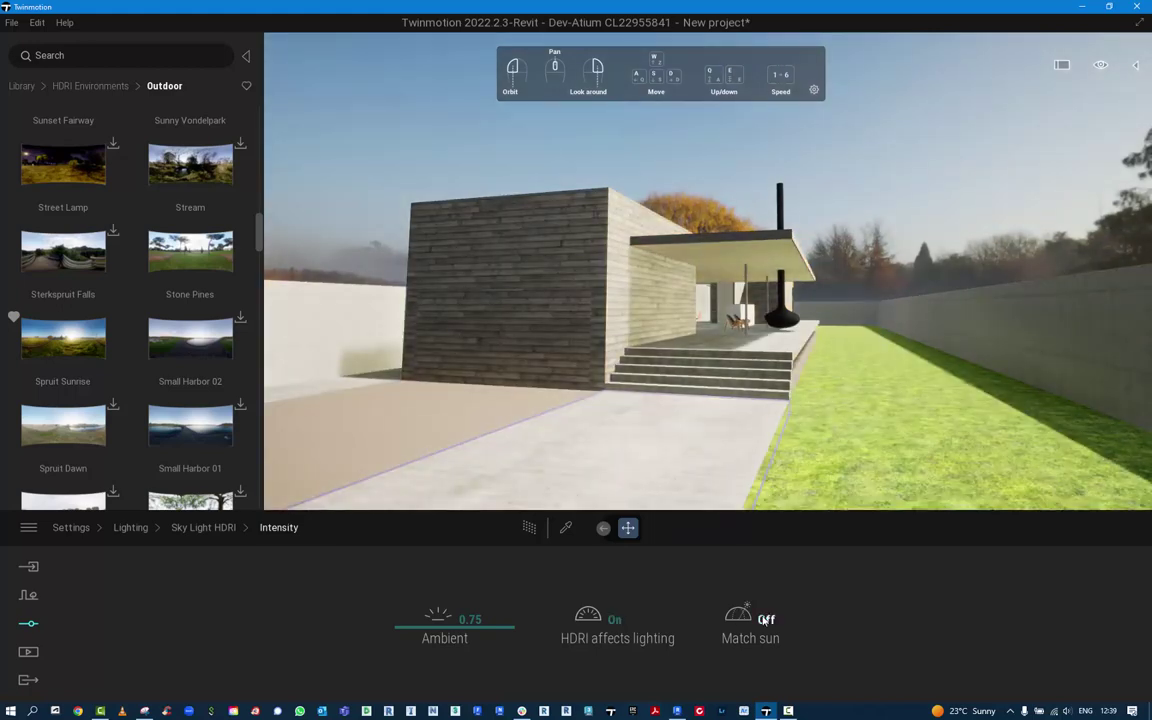
click(764, 620)
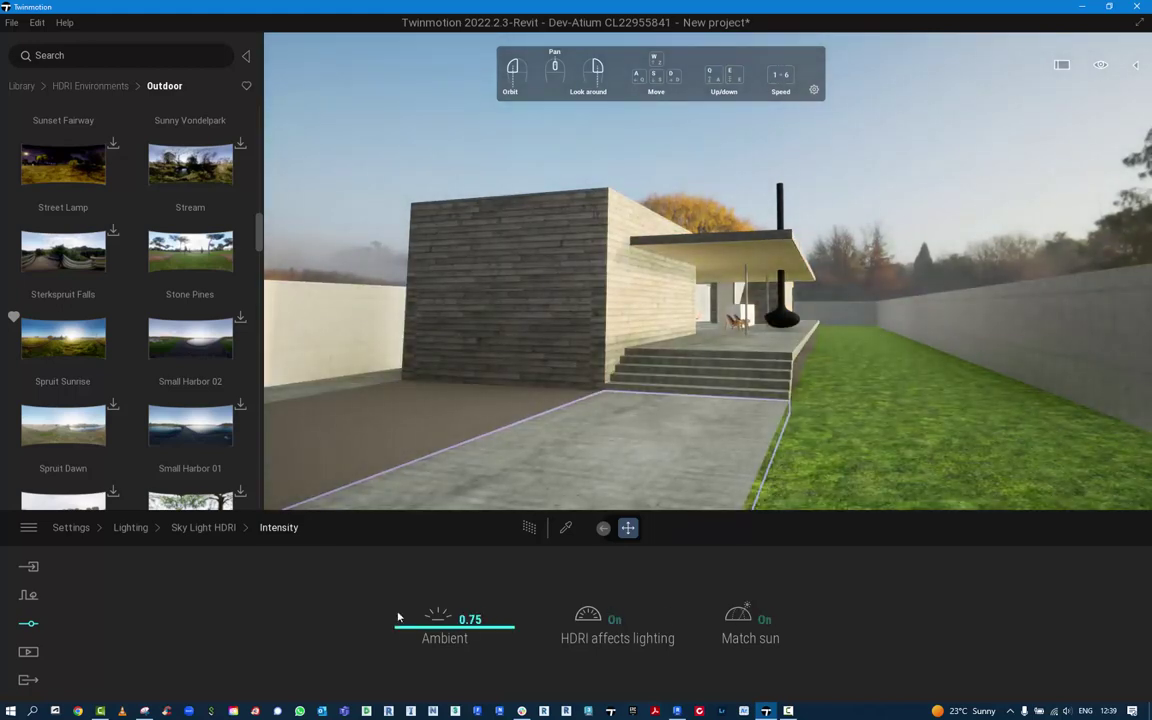
- Set the Spruit Sunrise sky light HDRI's intensity to 10
click(203, 527)
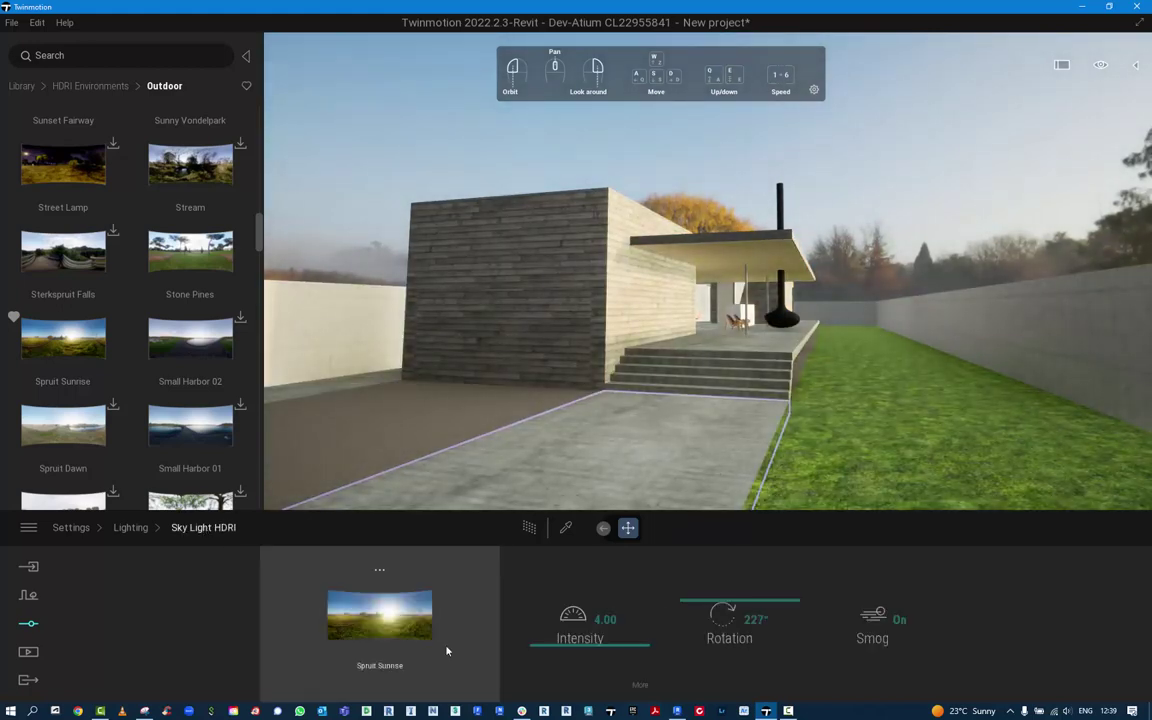
click(380, 570)
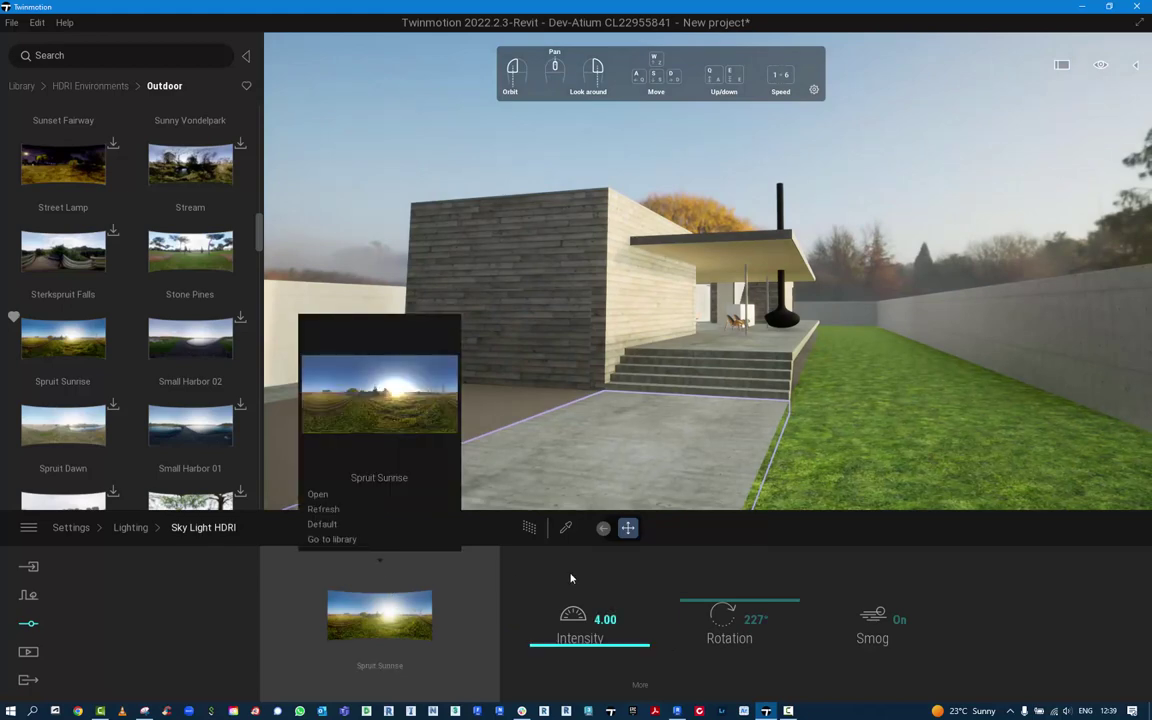
drag(571, 578, 625, 684)
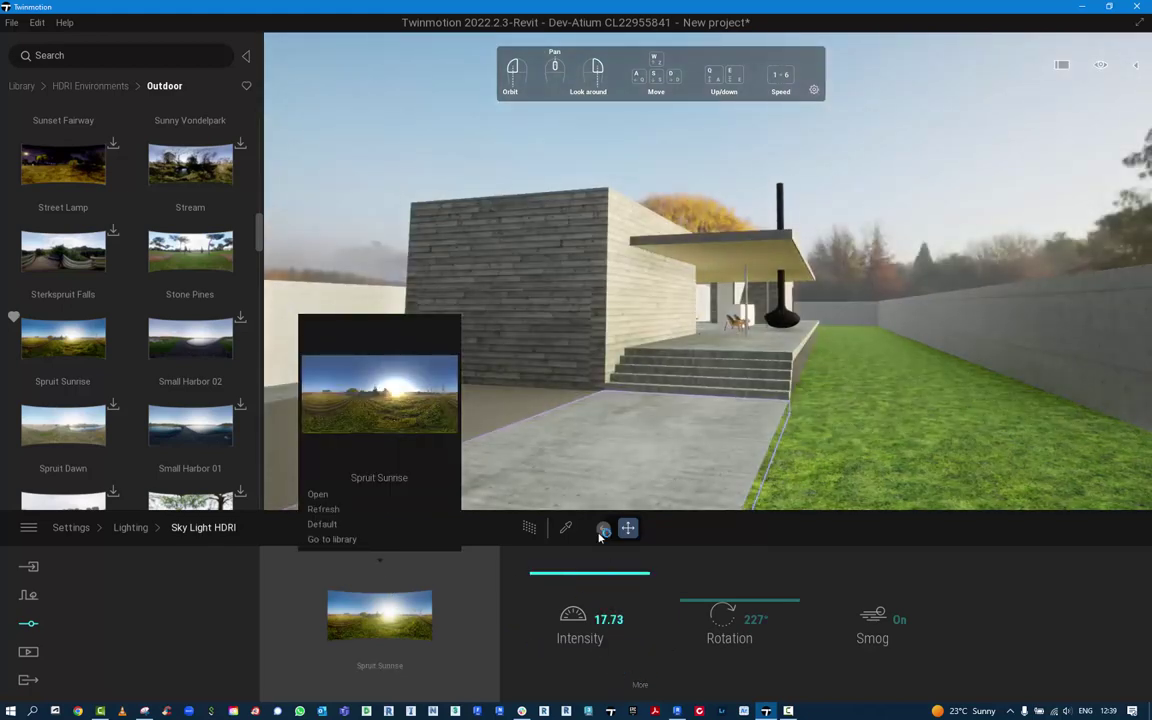
drag(617, 620, 594, 620)
key(BackSpace)
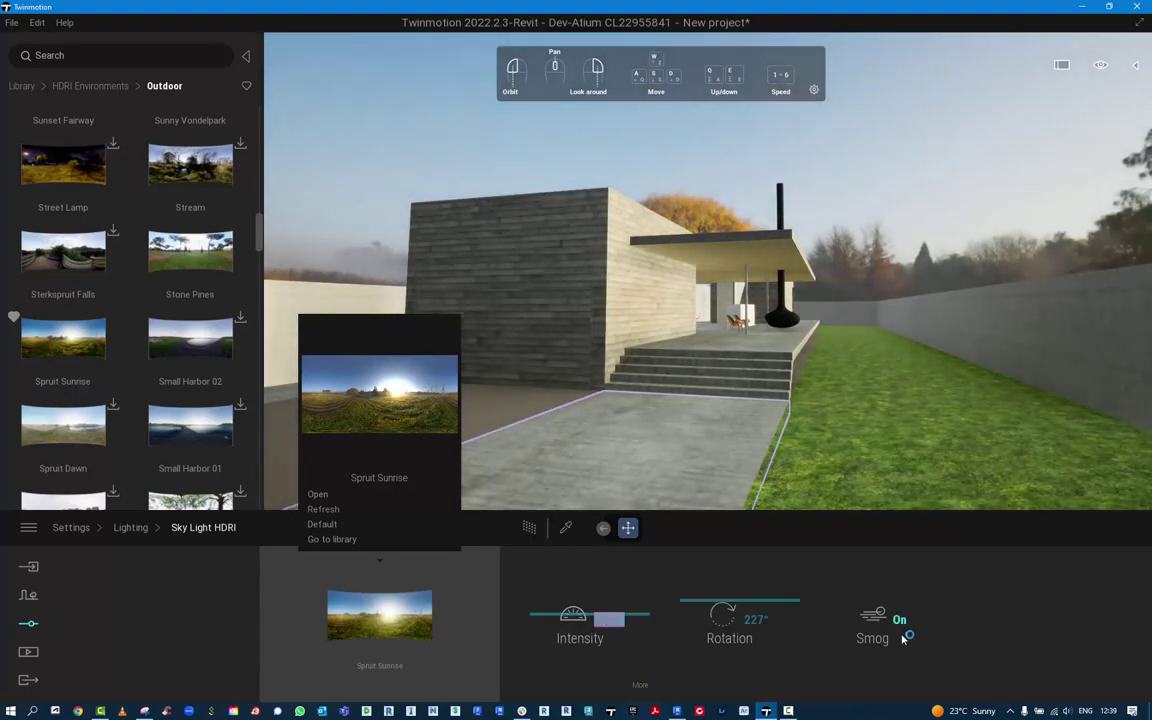
text(10)
key(Return)
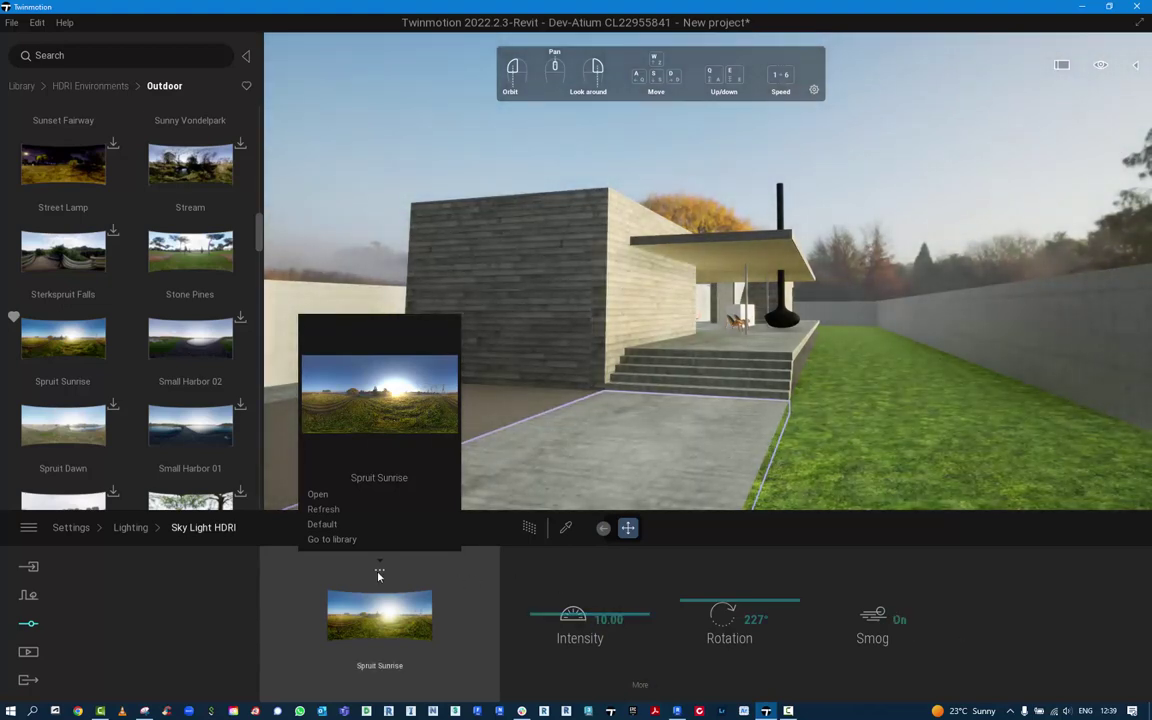
click(379, 573)
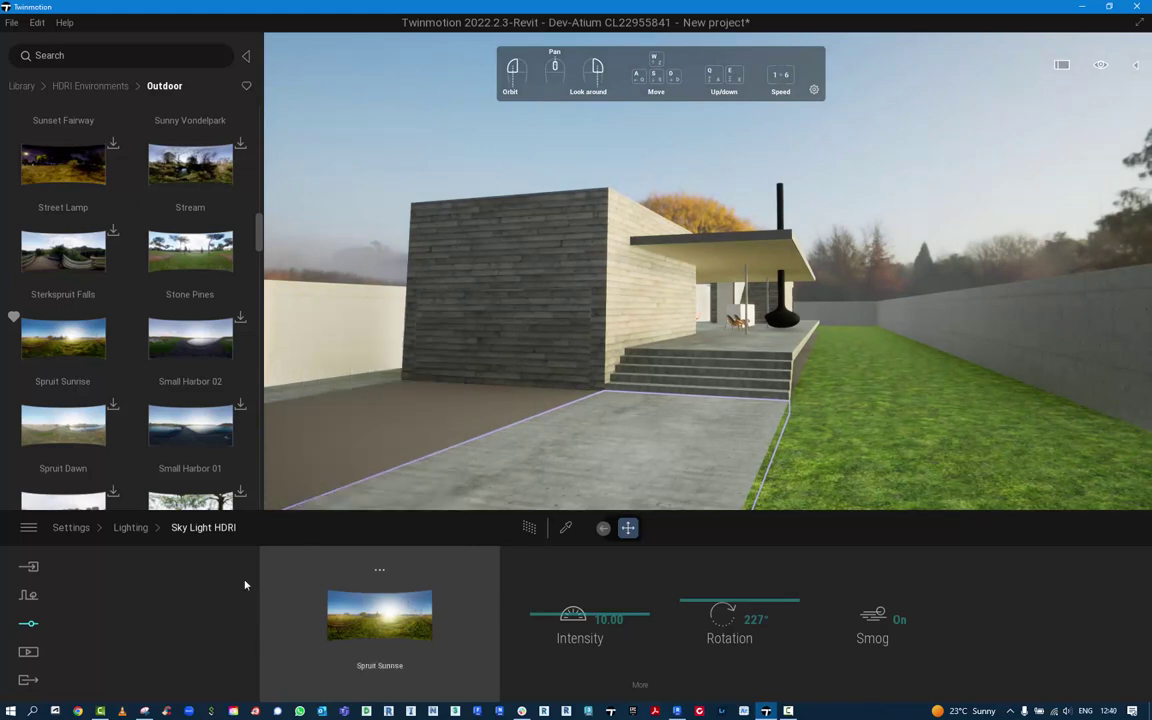
- Review the sky light HDRI's extra settings and change the lighting environment to Backdrop HDRI
click(648, 686)
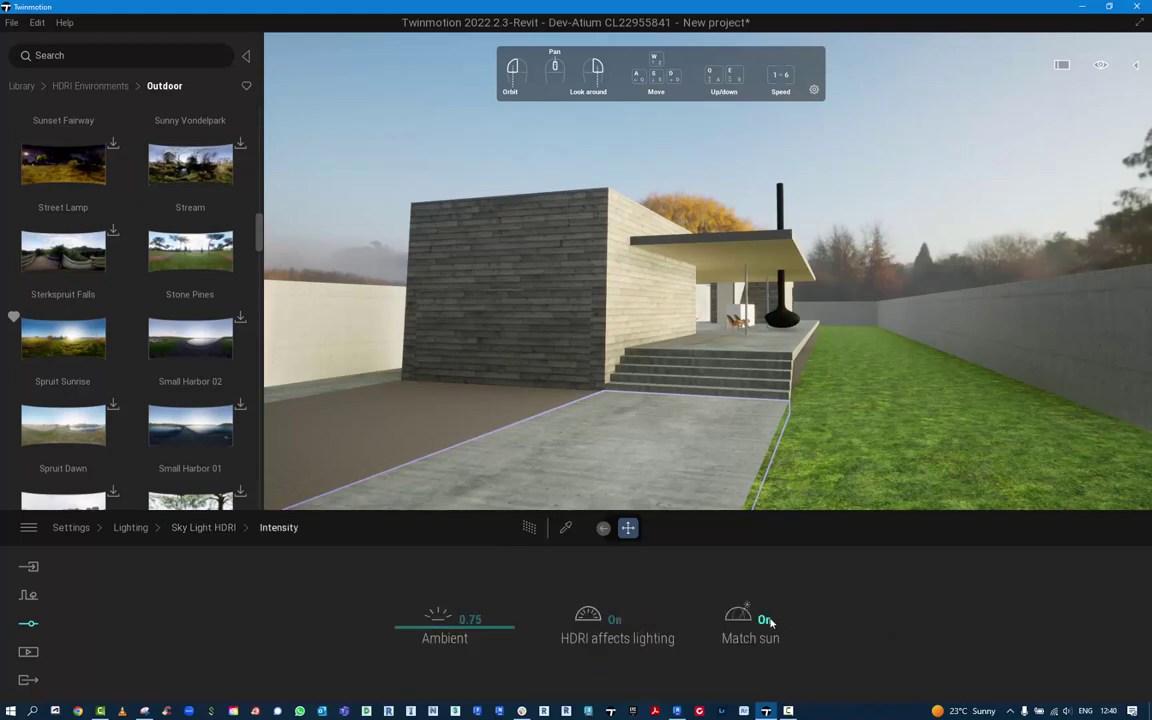
click(141, 530)
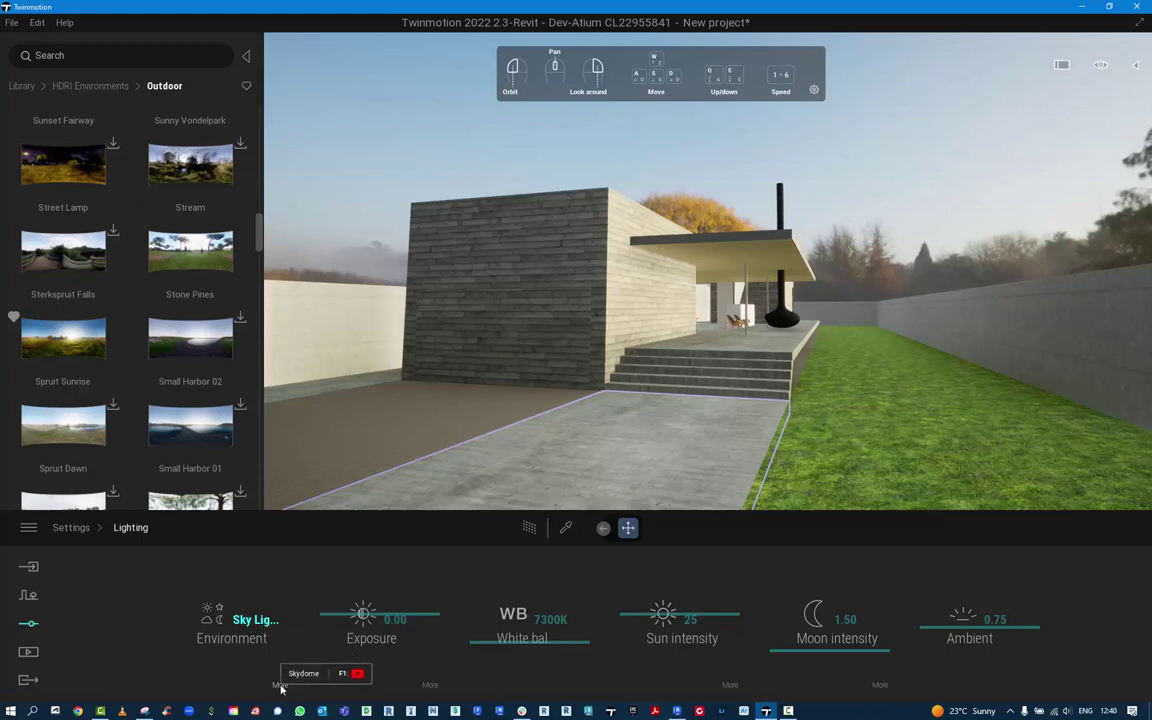
click(279, 685)
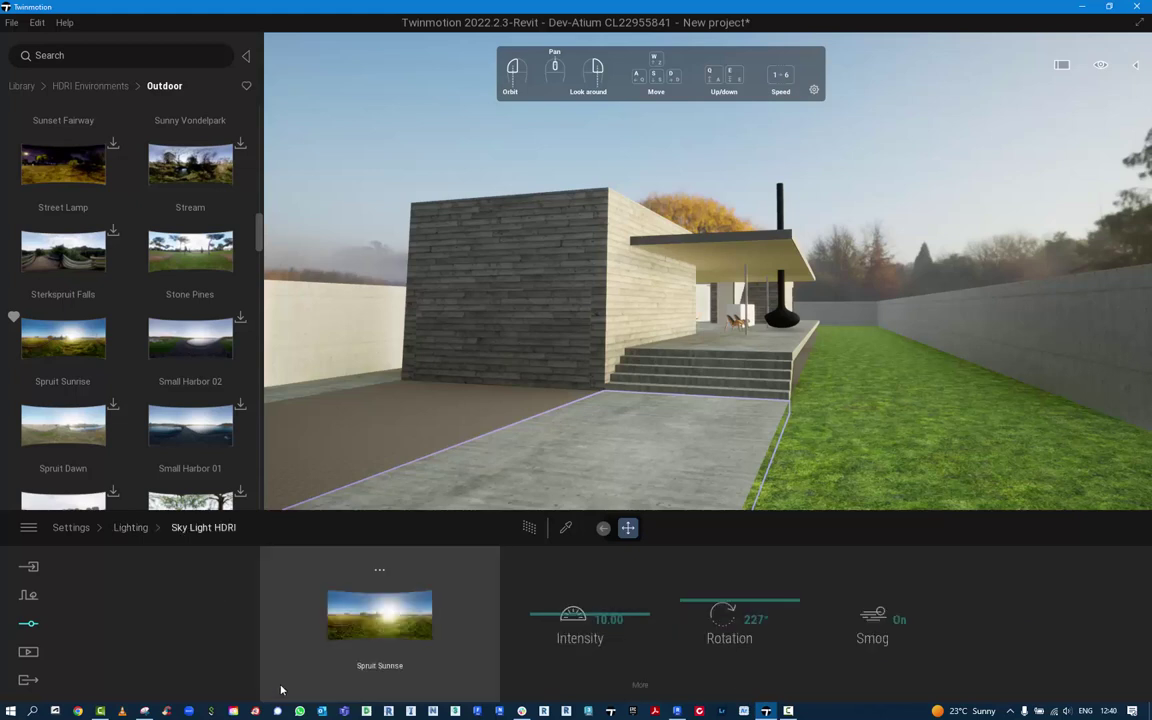
click(130, 527)
click(244, 622)
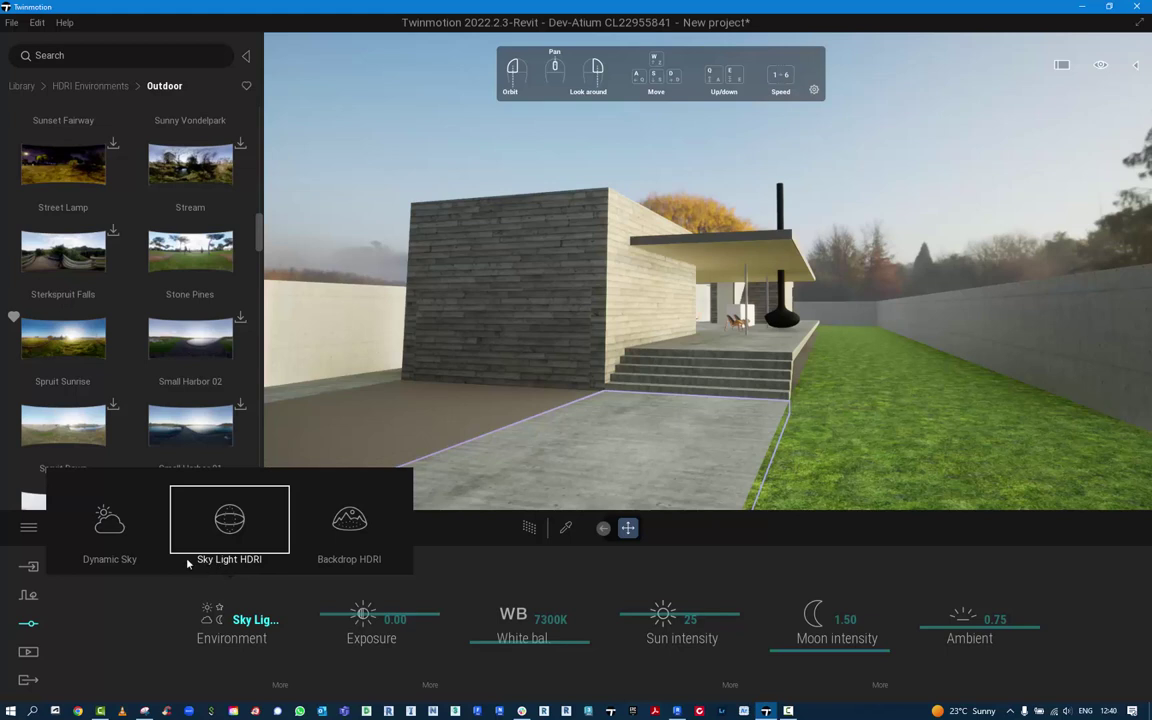
click(357, 530)
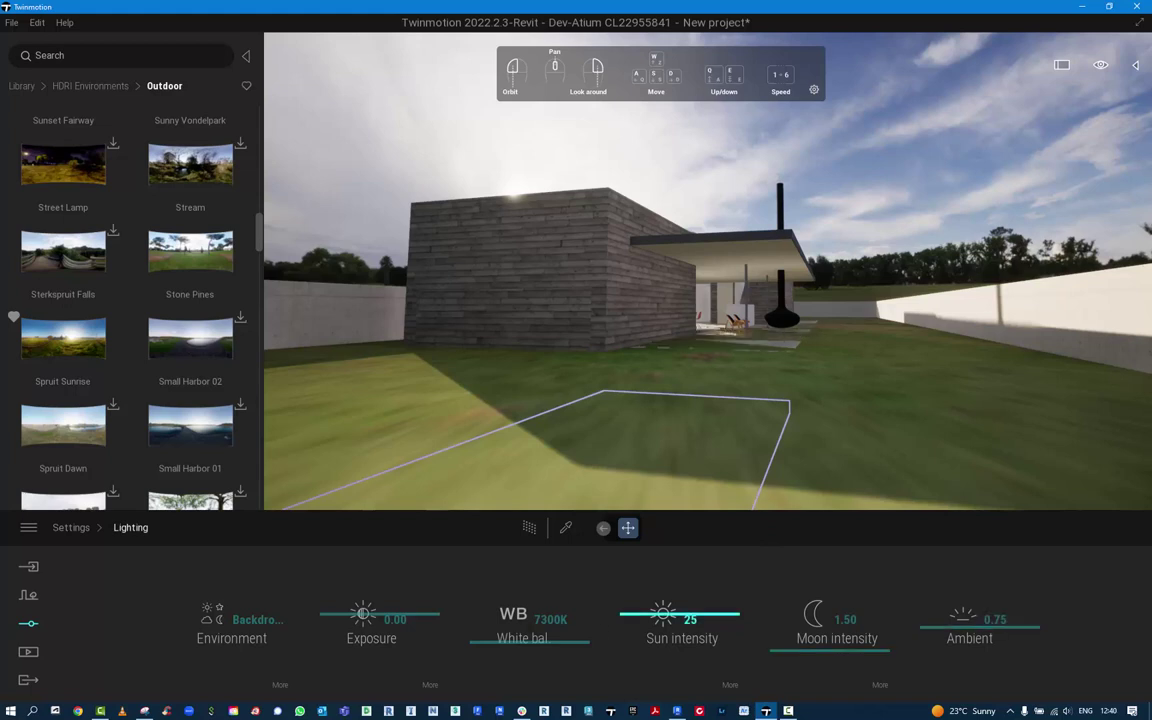
- Set the Backdrop HDRI's height offset to -2.5 m and its rotation to about 69°
click(280, 685)
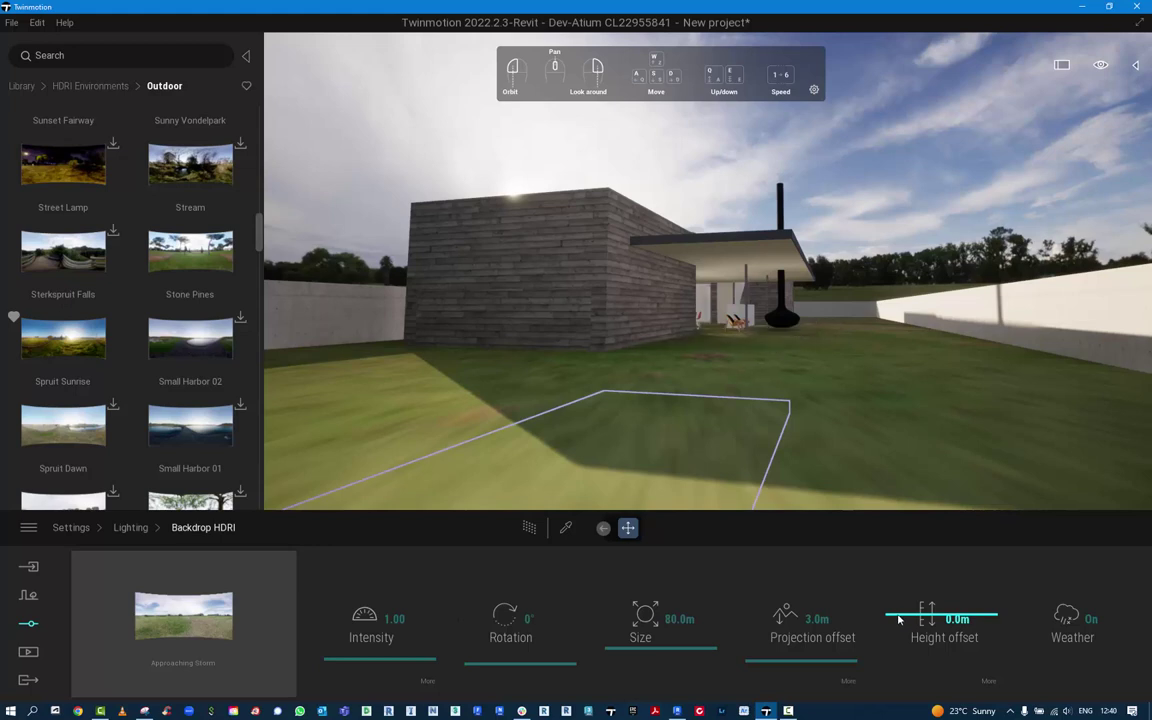
drag(903, 621, 893, 627)
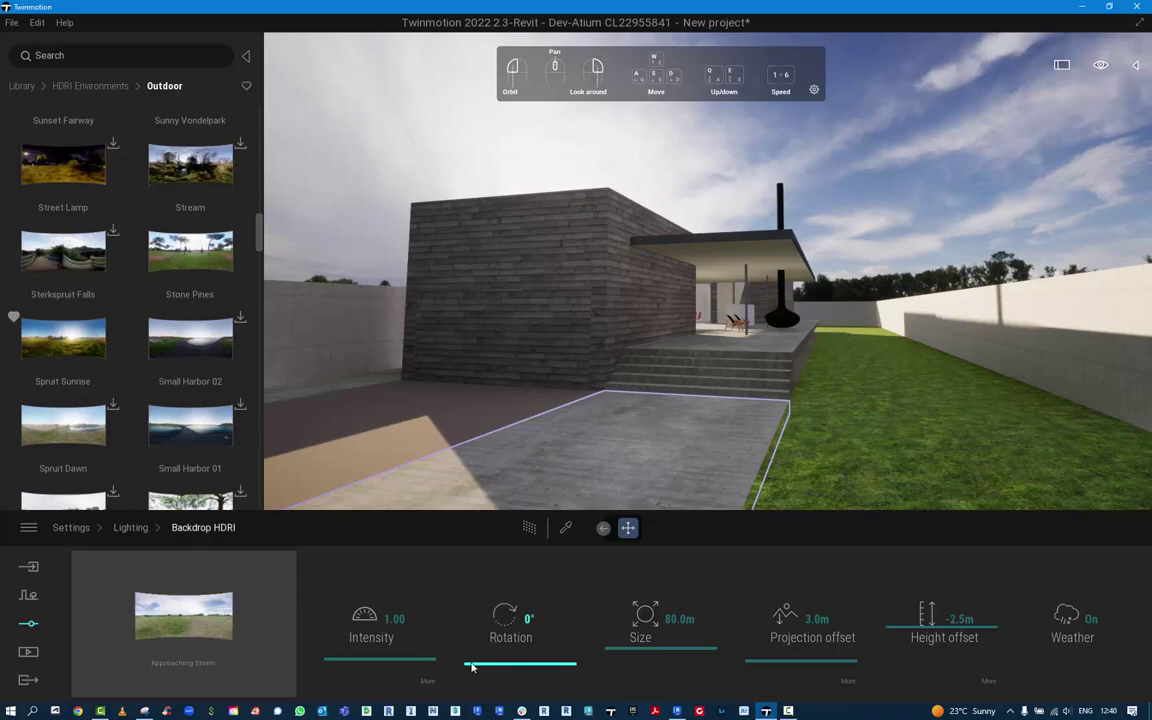
mouse_move(472, 667)
mouse_down()
mouse_move(462, 556)
mouse_move(462, 660)
mouse_move(462, 628)
mouse_move(461, 646)
mouse_up()
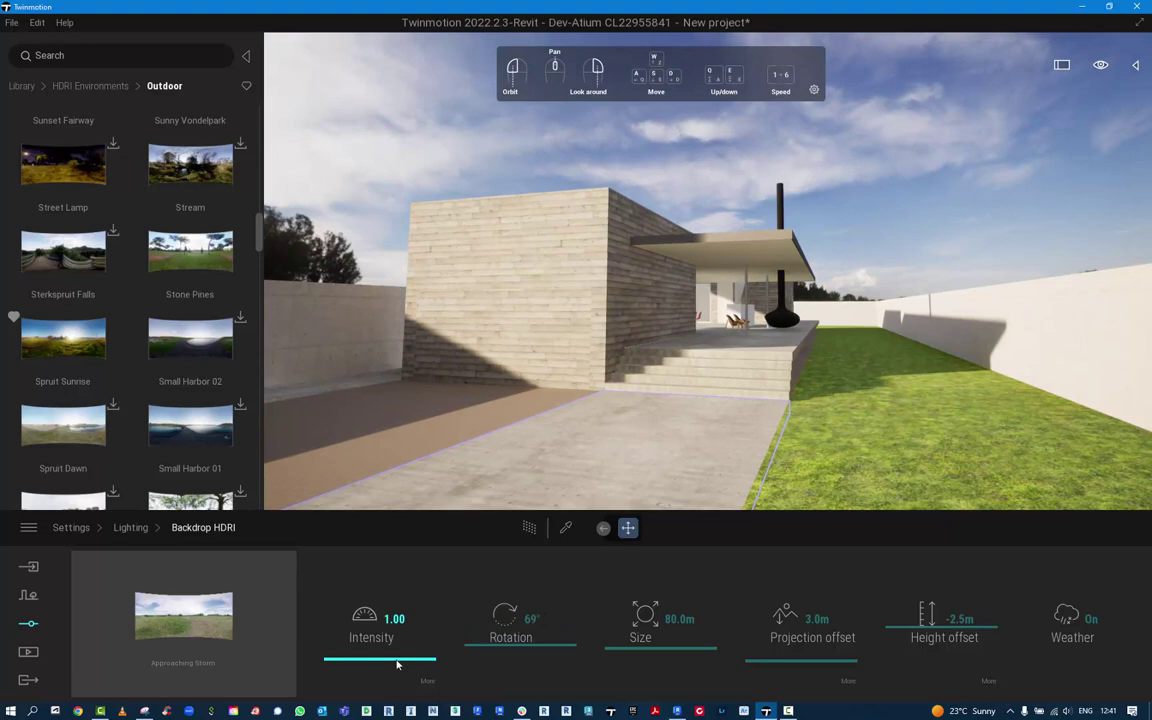
- Try a different backdrop intensity, set it back to 1 and turn off Weather for the backdrop
drag(397, 664, 365, 572)
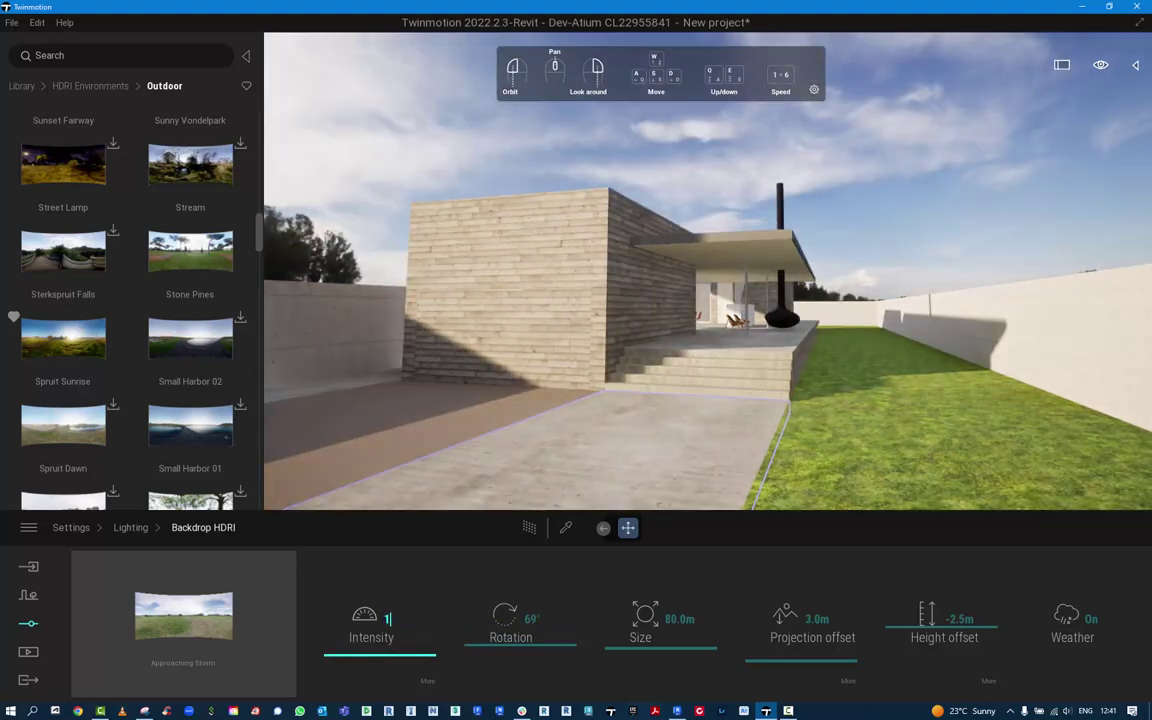
click(1068, 620)
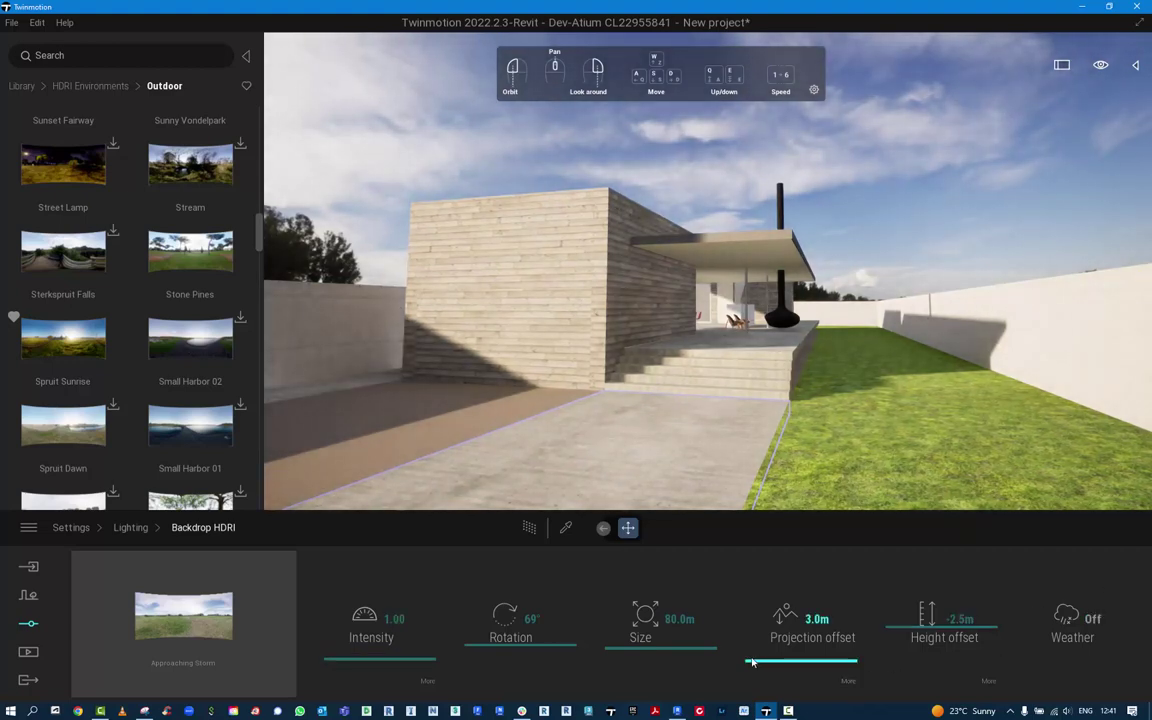
- Set the Backdrop HDRI's projection offset to 4 m and check its tilt setting
drag(752, 665, 777, 631)
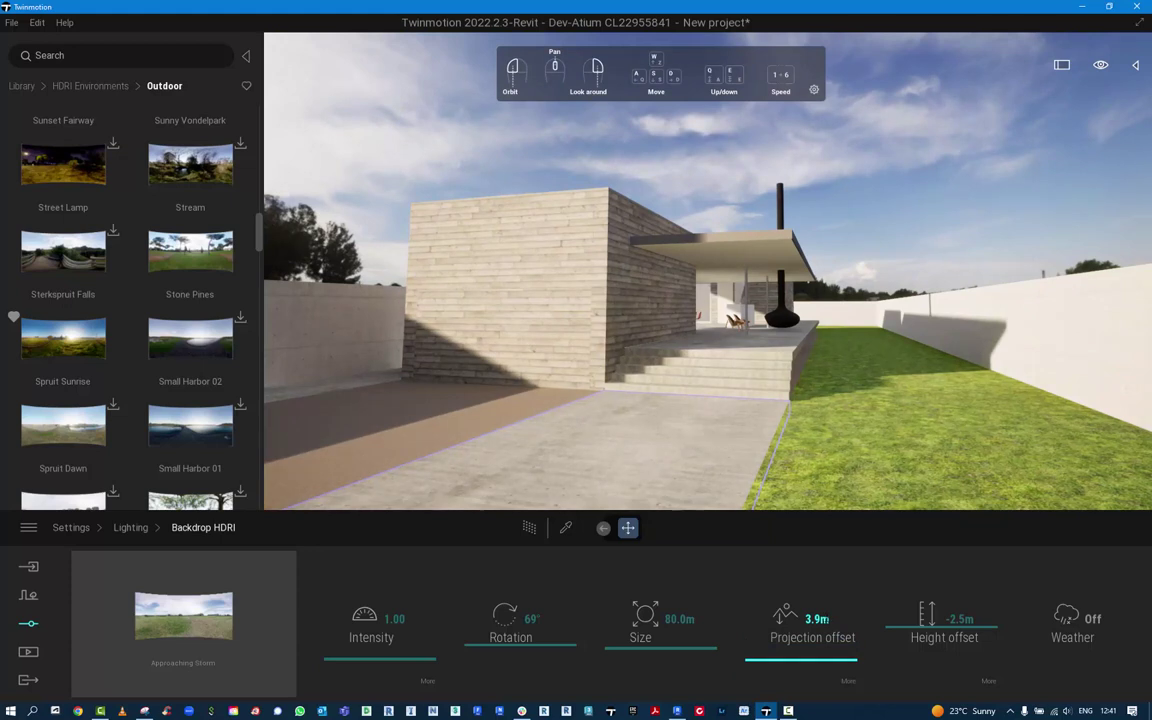
click(790, 624)
text(4)
key(Tab)
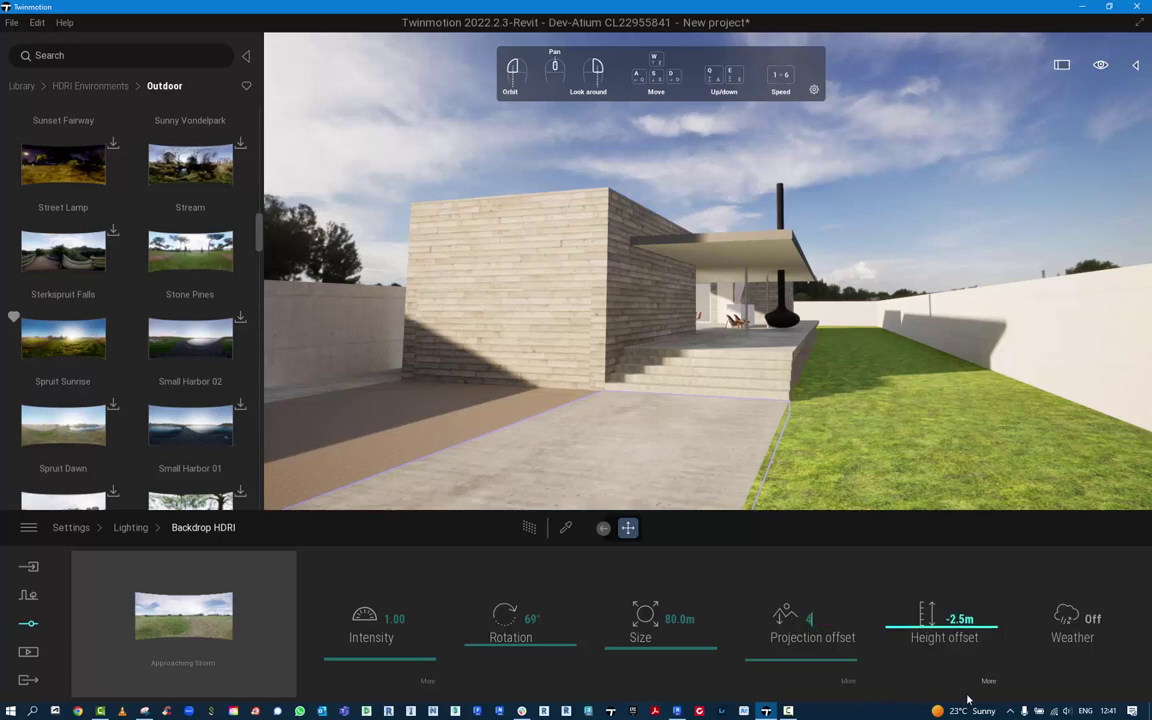
click(849, 682)
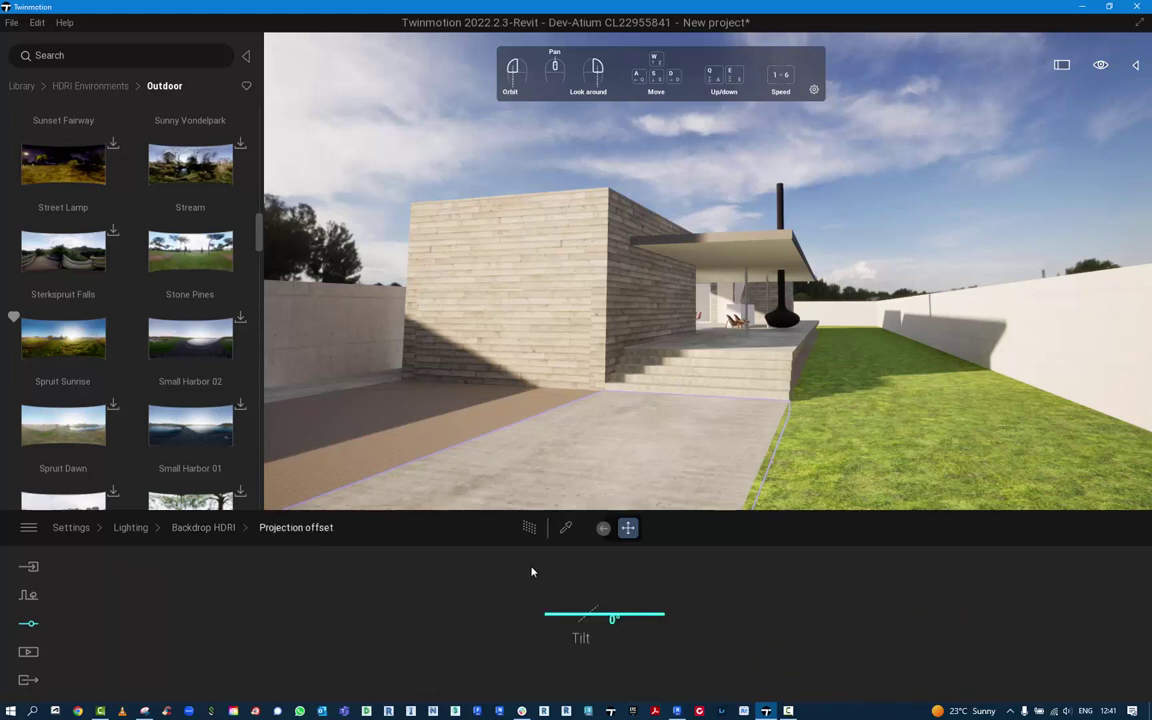
click(203, 527)
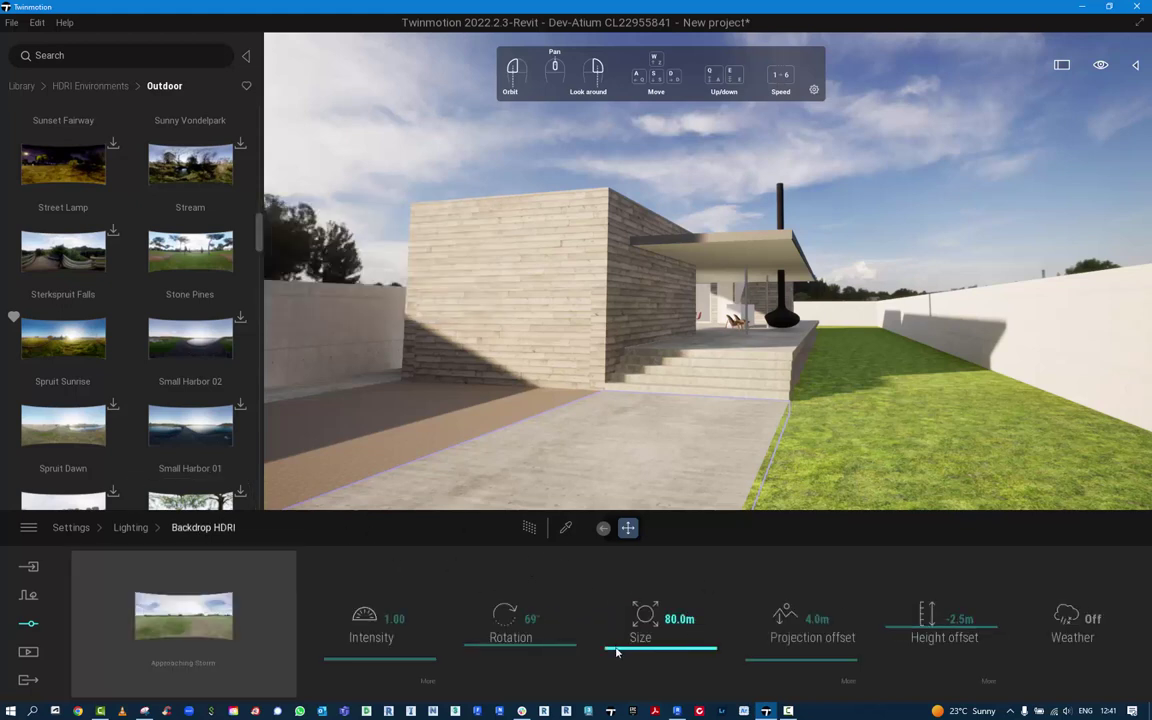
- Set the Backdrop HDRI's size to 120 m and its rotation to 50°
mouse_move(616, 651)
mouse_down()
mouse_move(607, 578)
mouse_move(604, 666)
mouse_move(603, 646)
mouse_up()
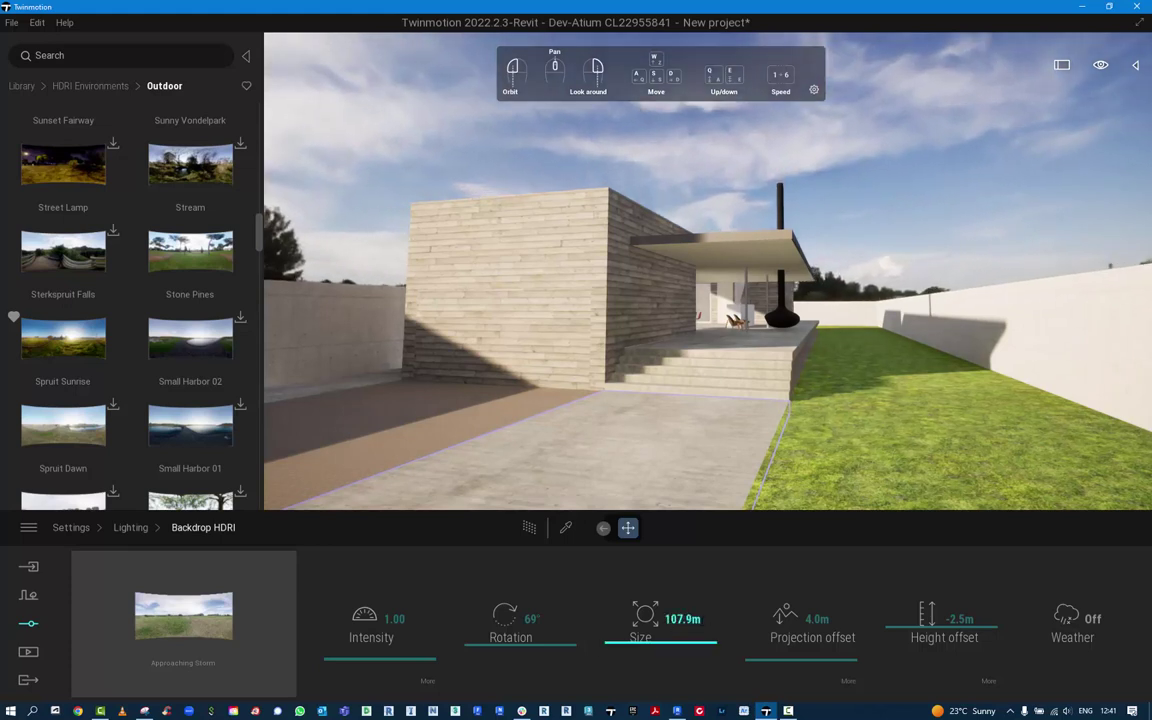
drag(703, 620, 614, 622)
text(120)
key(Return)
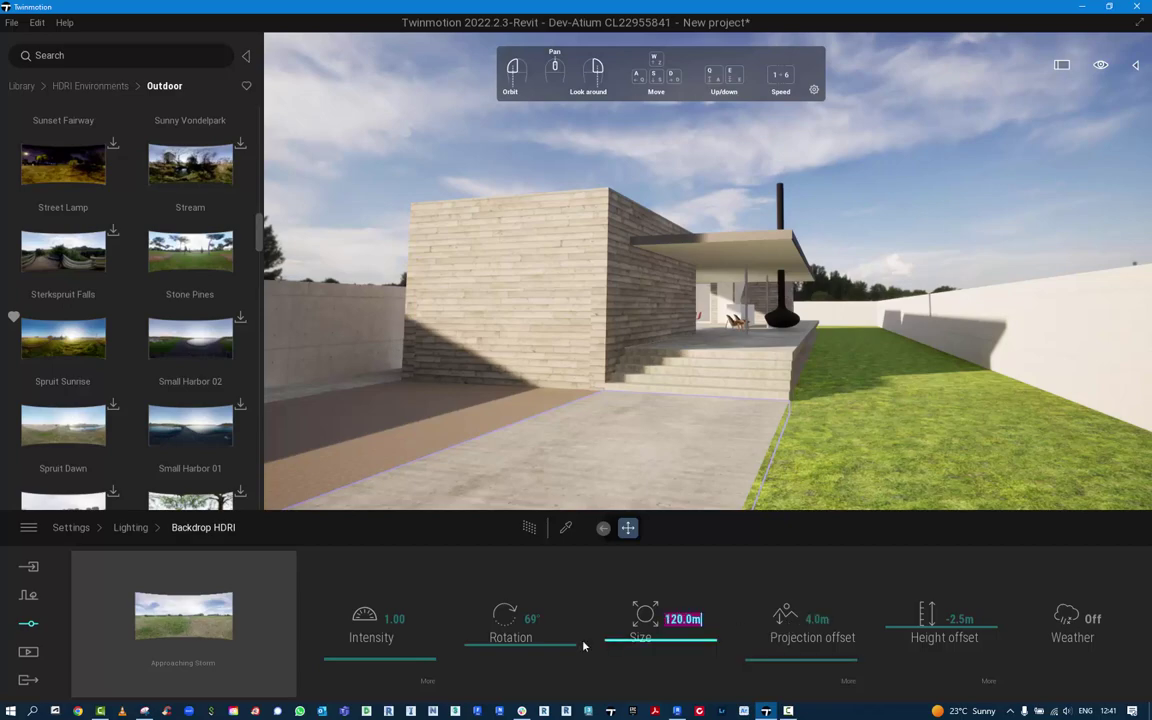
drag(470, 636, 505, 656)
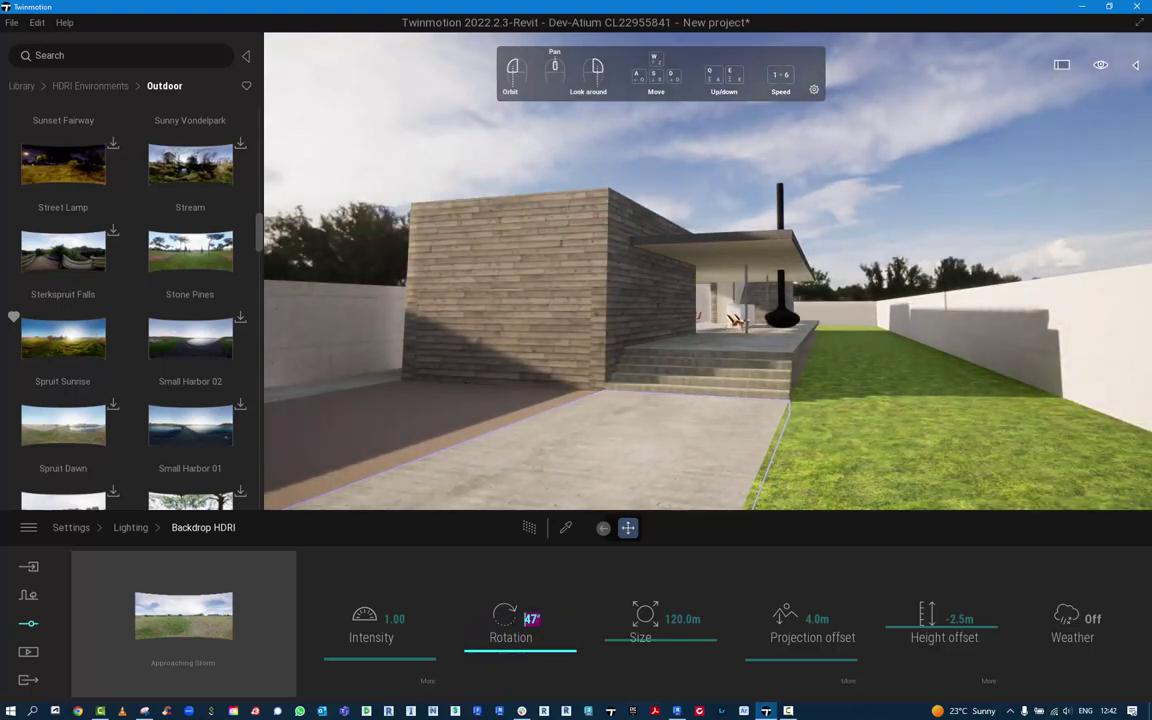
click(760, 521)
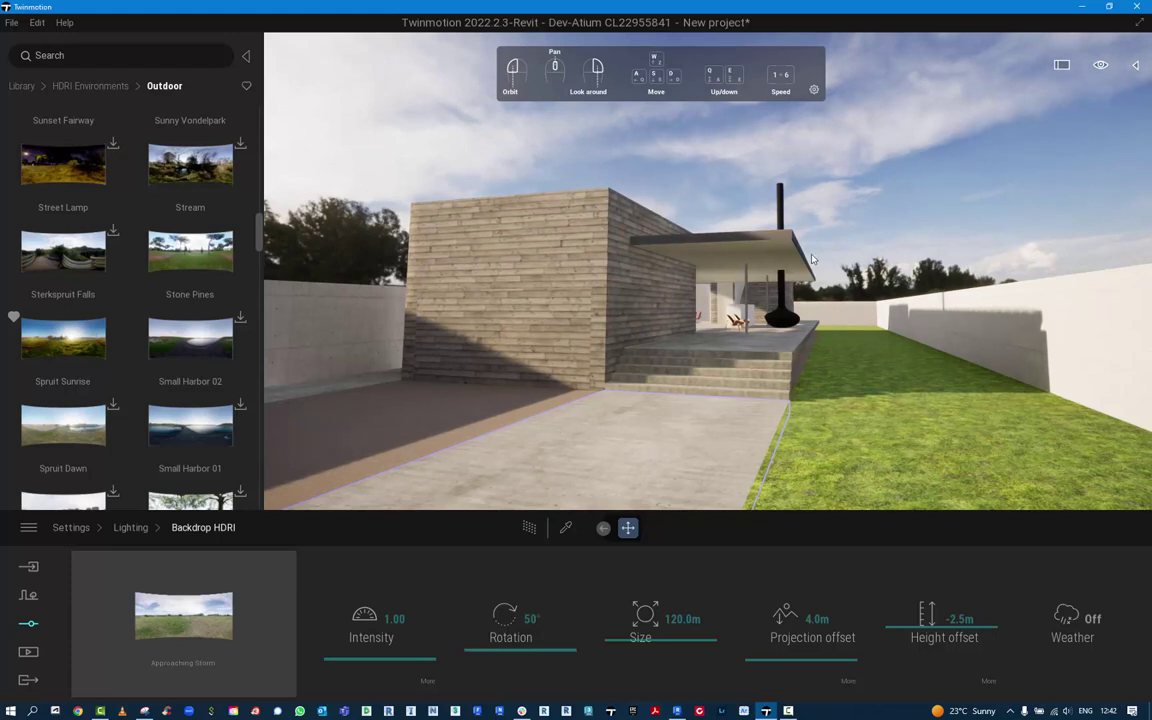
- Open the renderer settings and preview the house with the Path Tracer switched on and back off
click(72, 528)
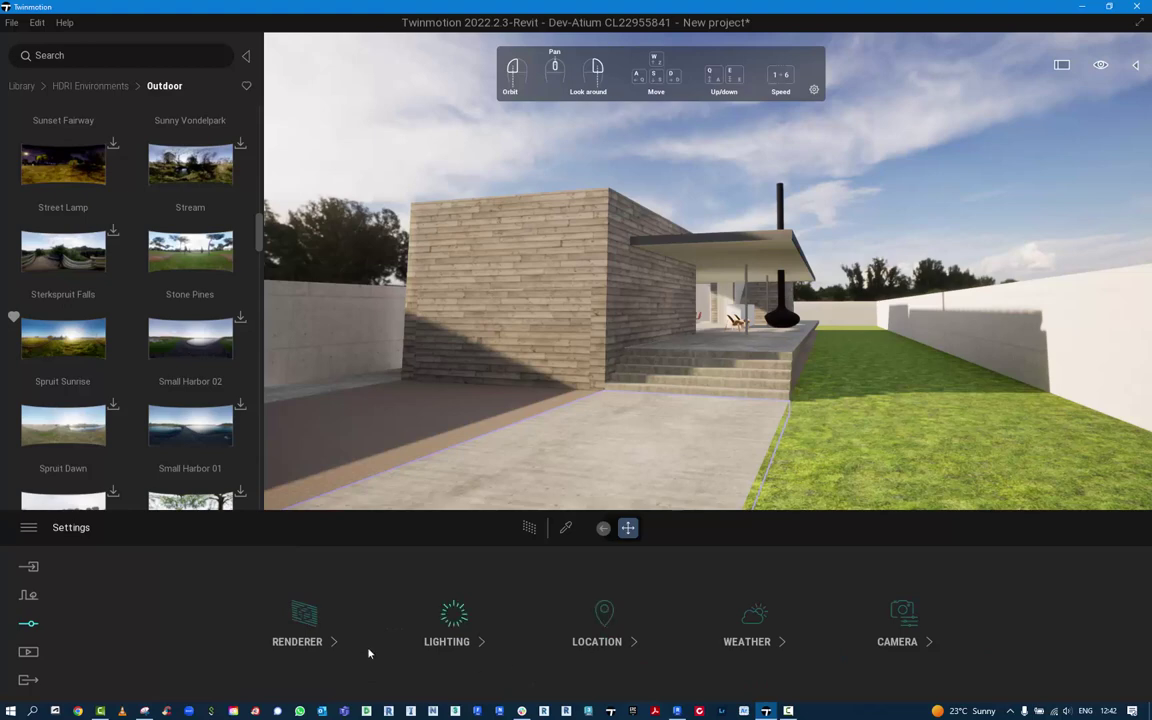
click(305, 620)
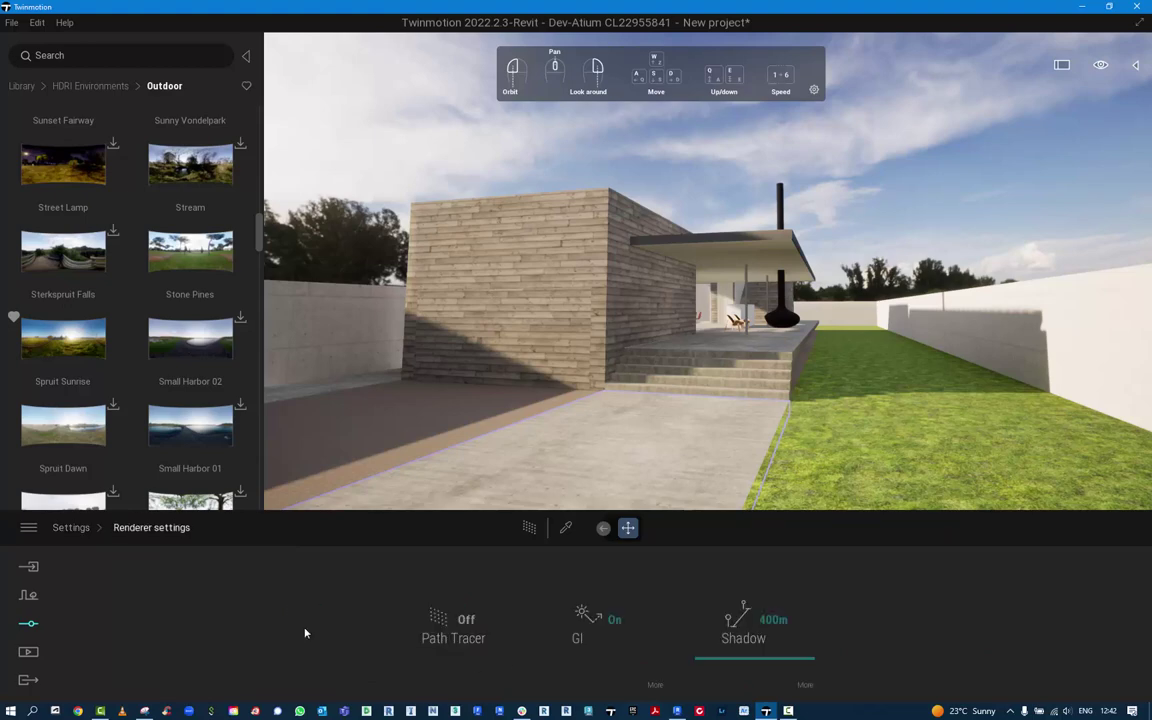
click(466, 620)
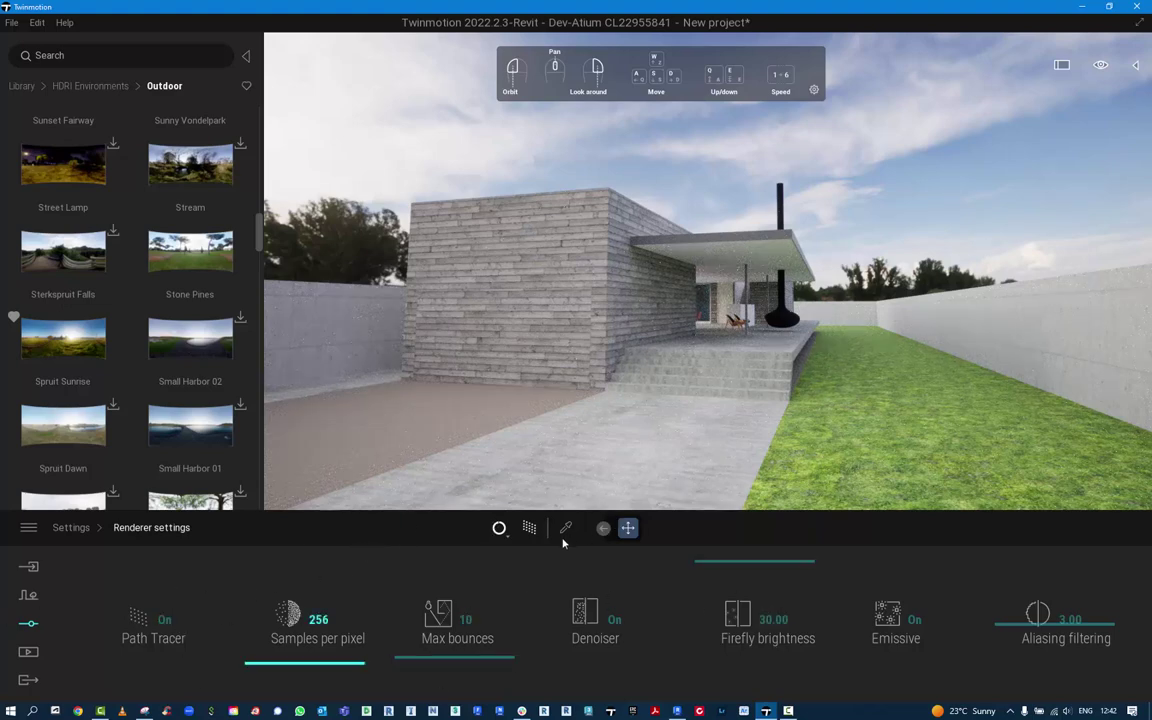
click(165, 620)
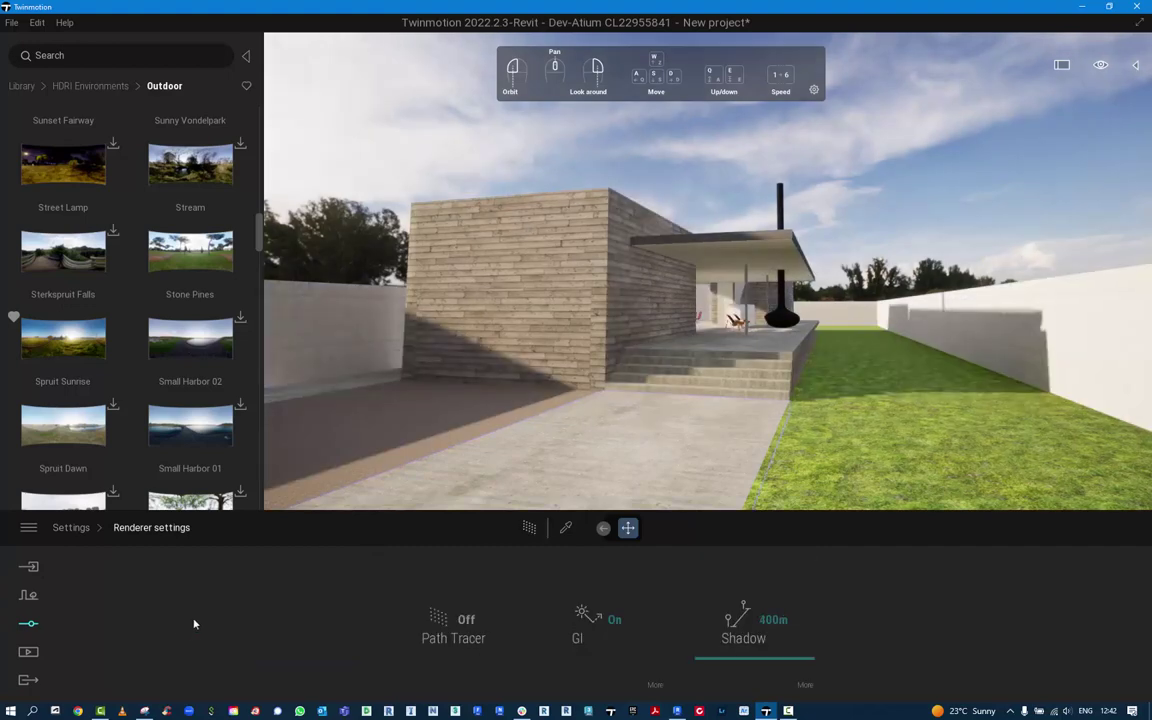
- Compare the house with GI switched on and off, and leave GI off
click(611, 623)
click(613, 620)
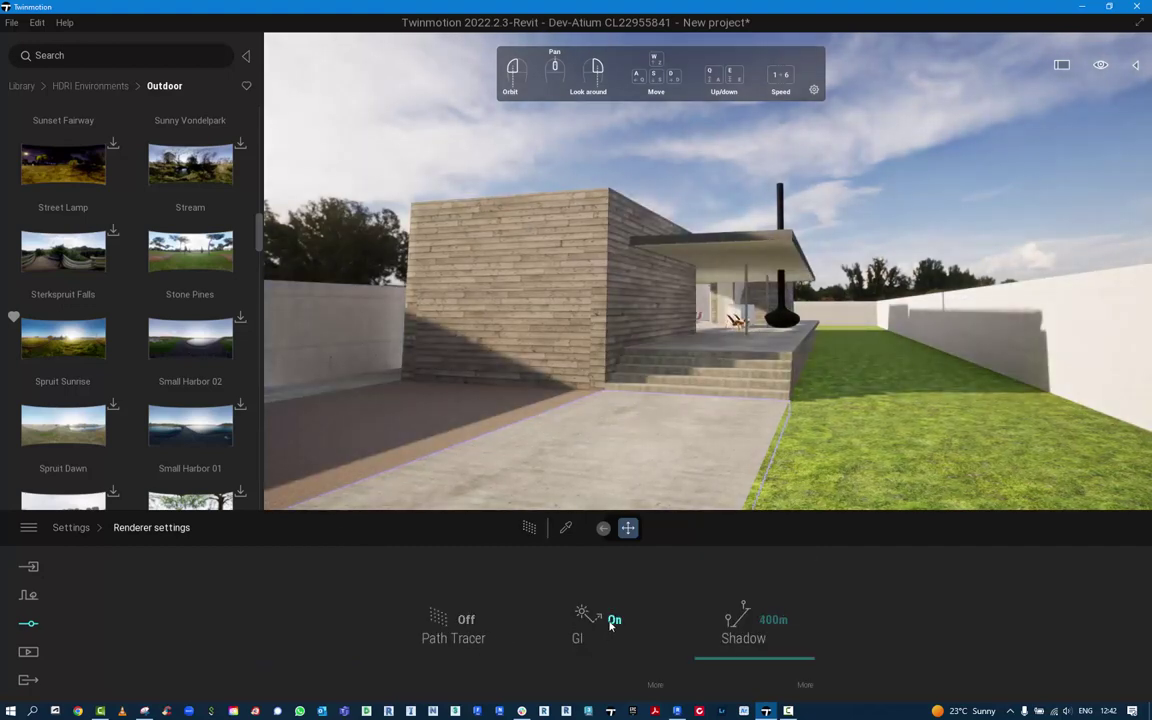
click(613, 621)
click(612, 621)
click(610, 625)
- Set the renderer's shadow distance to 500 m
drag(711, 662, 715, 624)
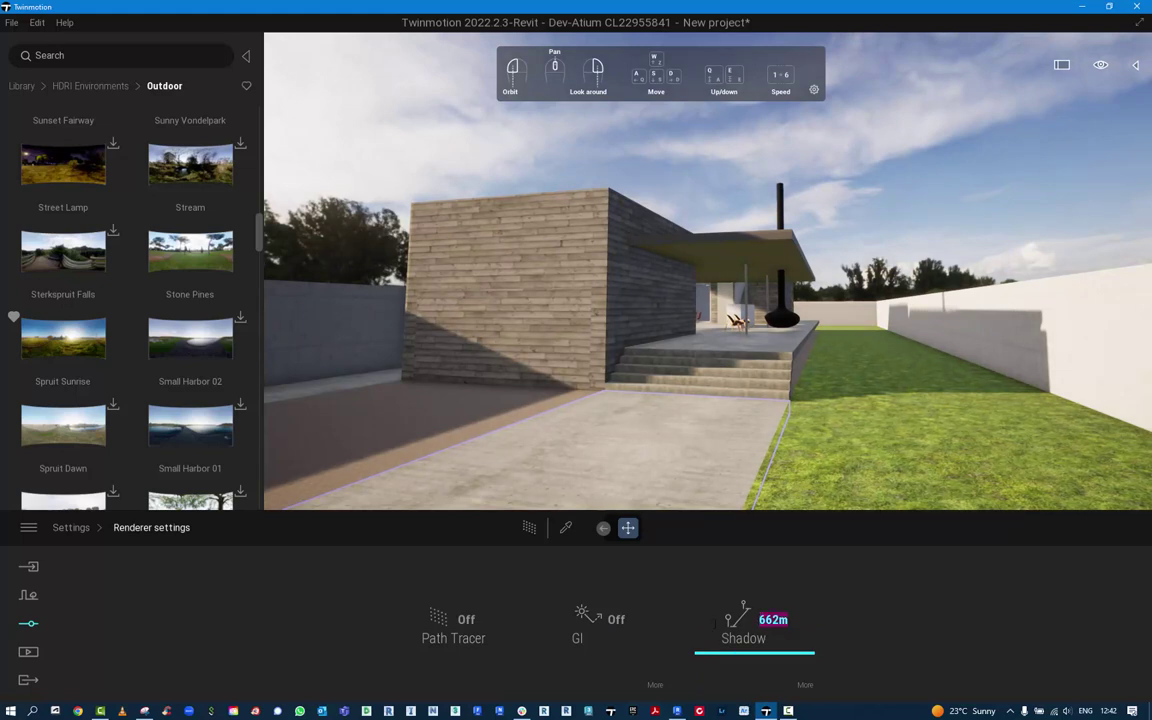
text(500)
key(Return)
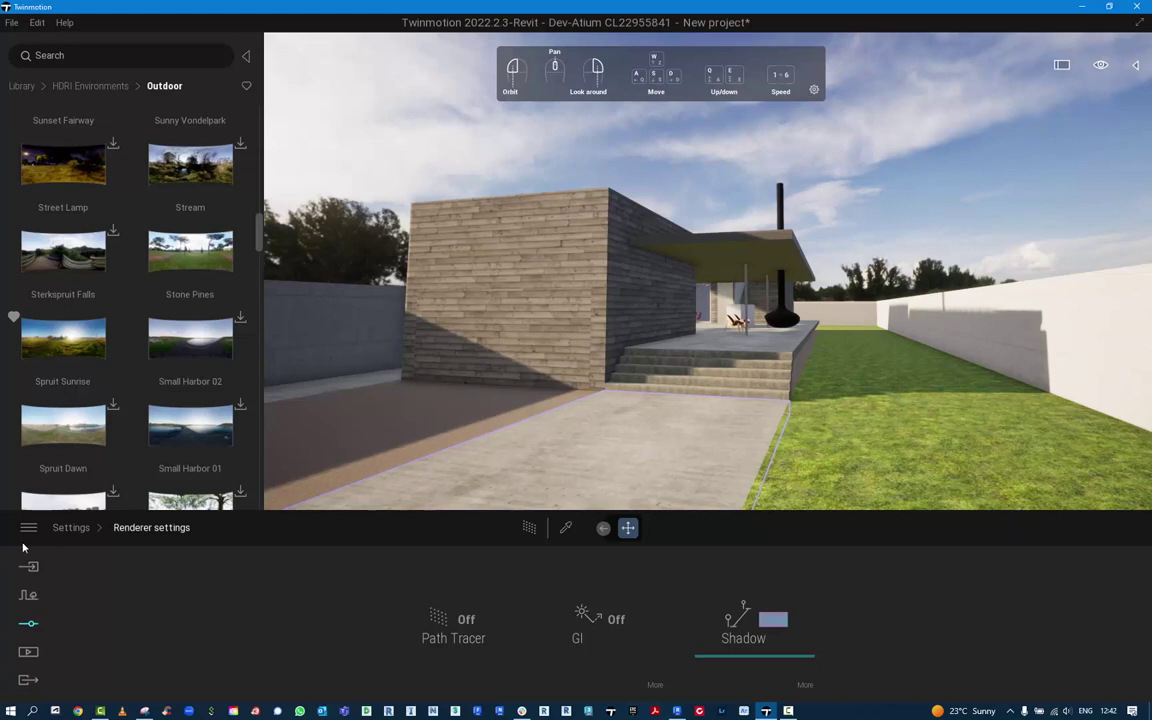
- Go back to the asset library's main categories and look at the Vehicles category
click(56, 86)
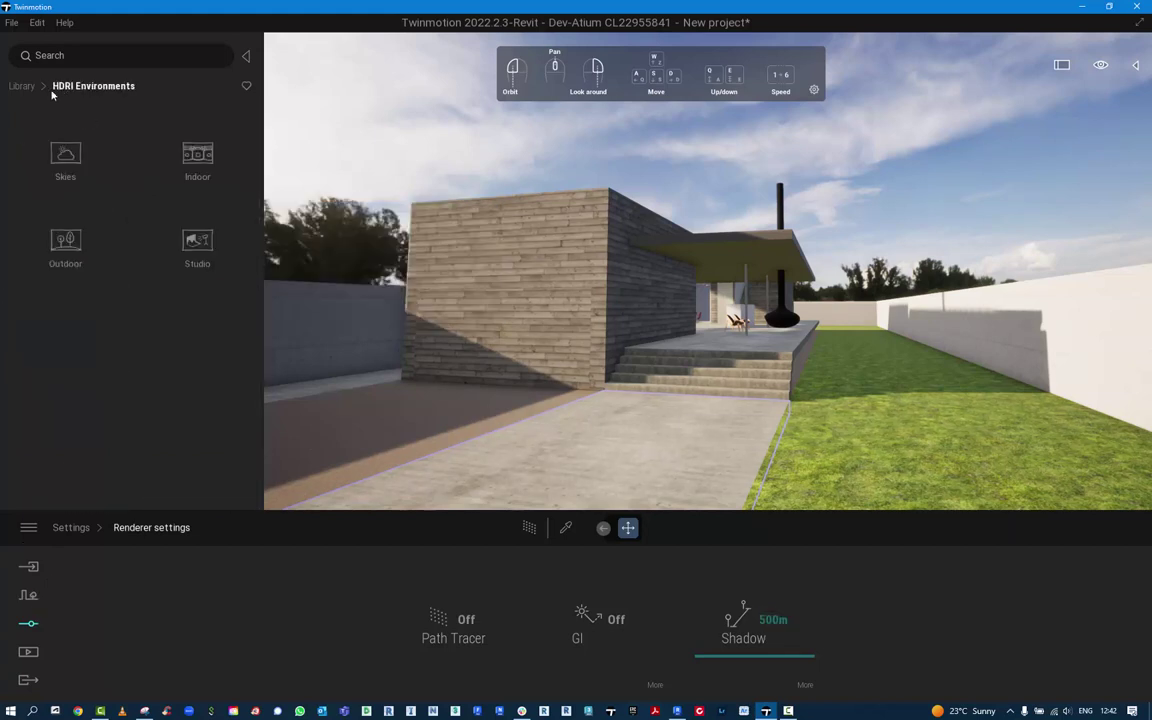
click(22, 86)
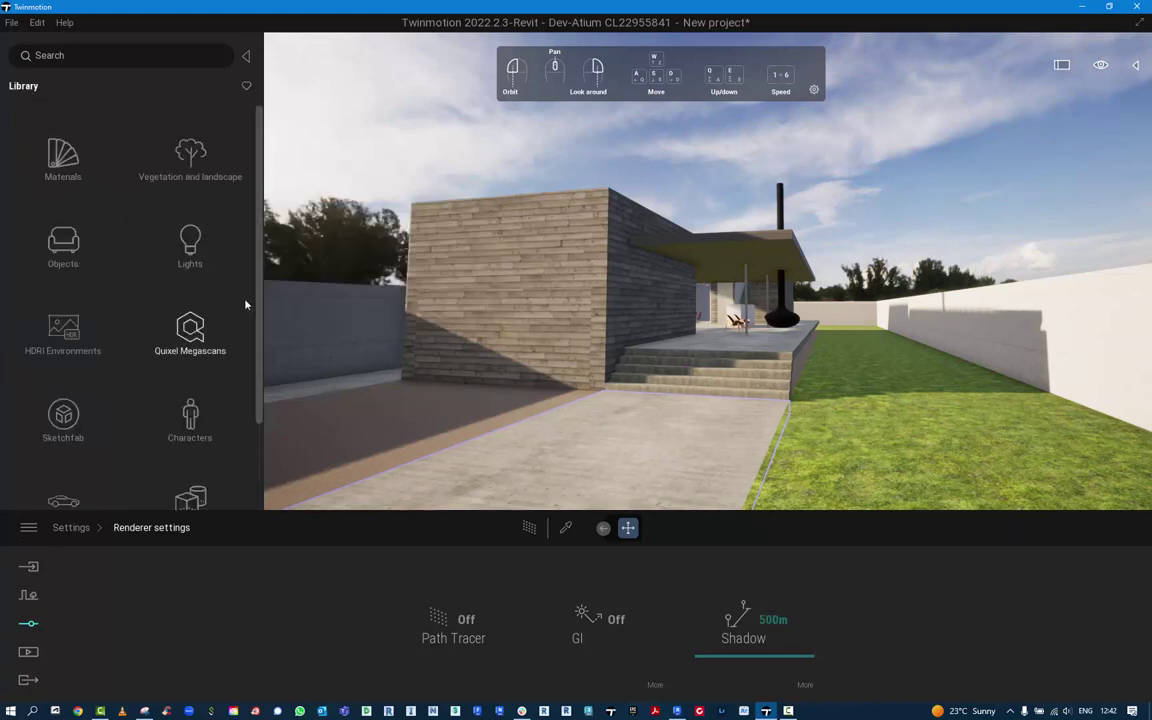
scroll(42, 428, down, 1)
click(54, 451)
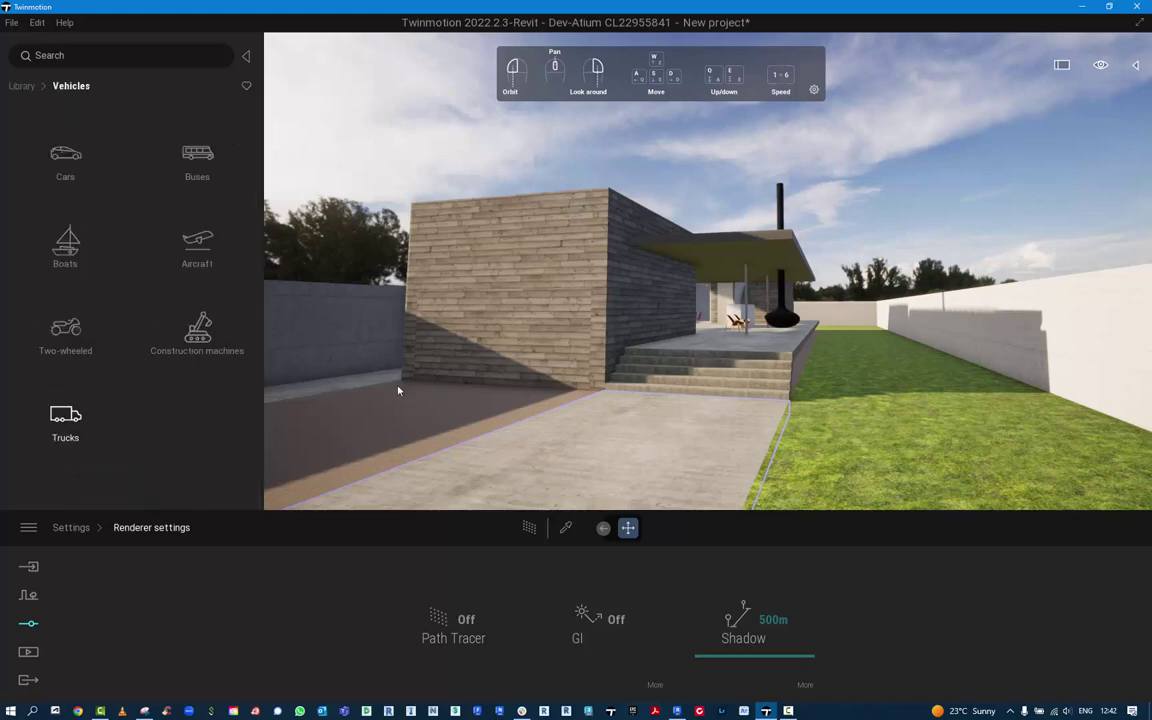
click(22, 86)
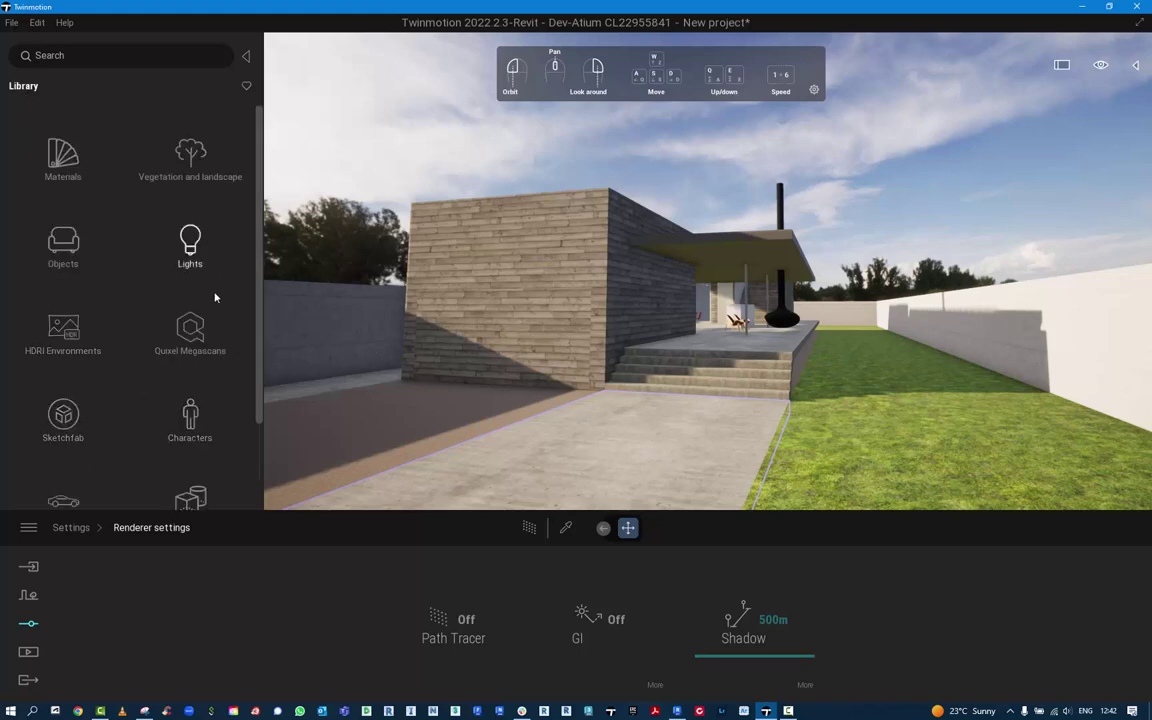
- Apply the Grass 5 material from the natural ground materials to the lawn beside the house
click(62, 157)
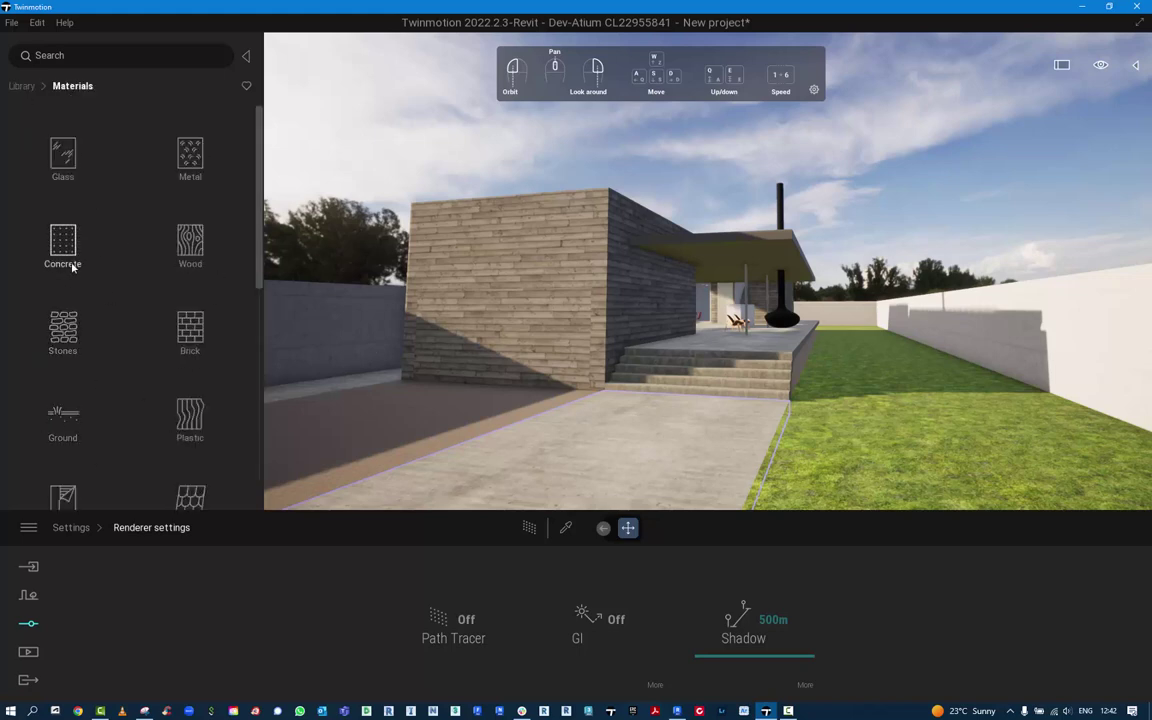
right_drag(561, 435, 405, 505)
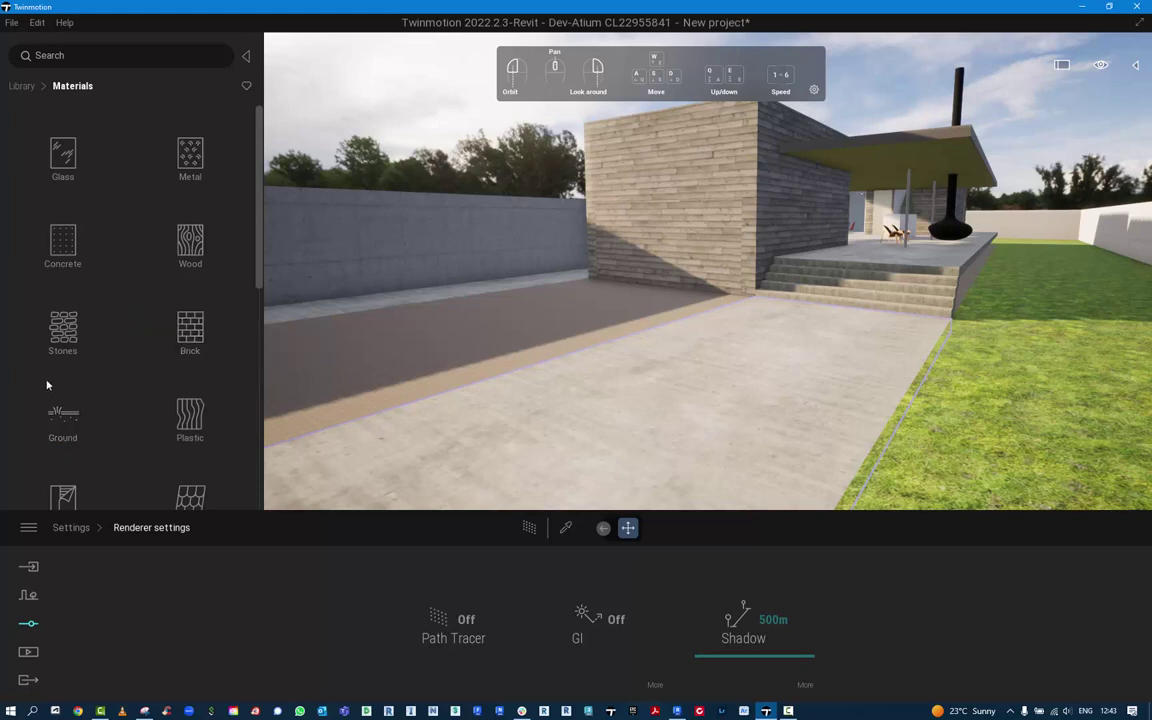
click(63, 420)
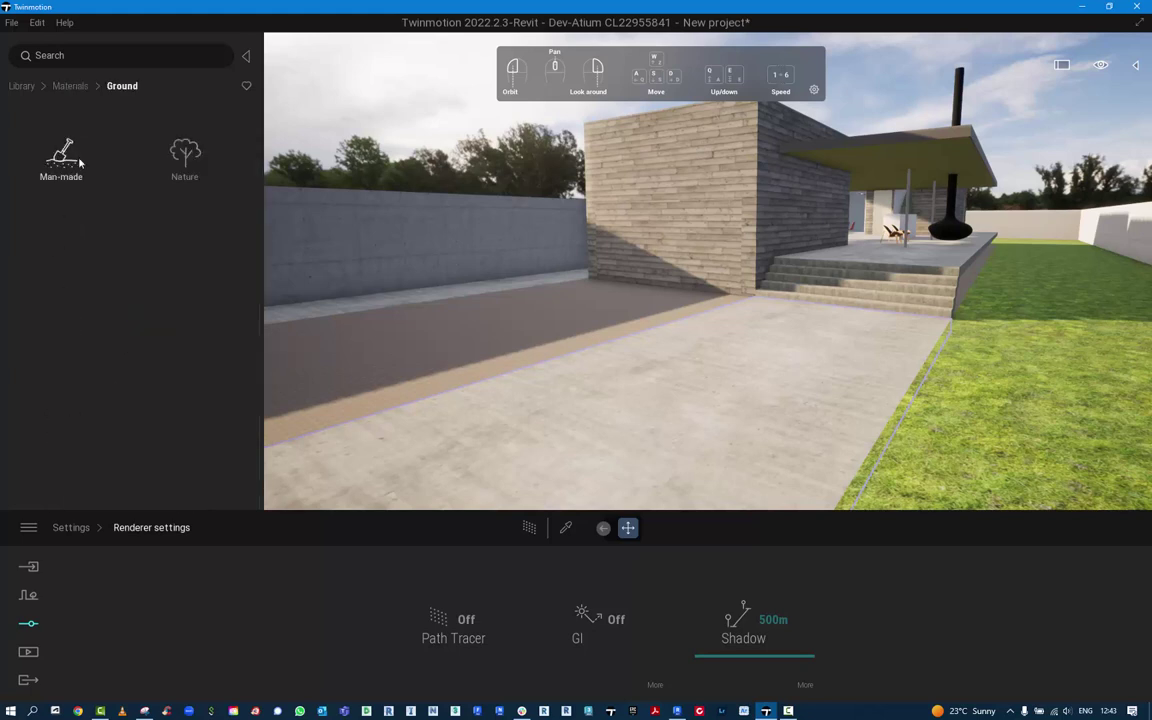
click(185, 158)
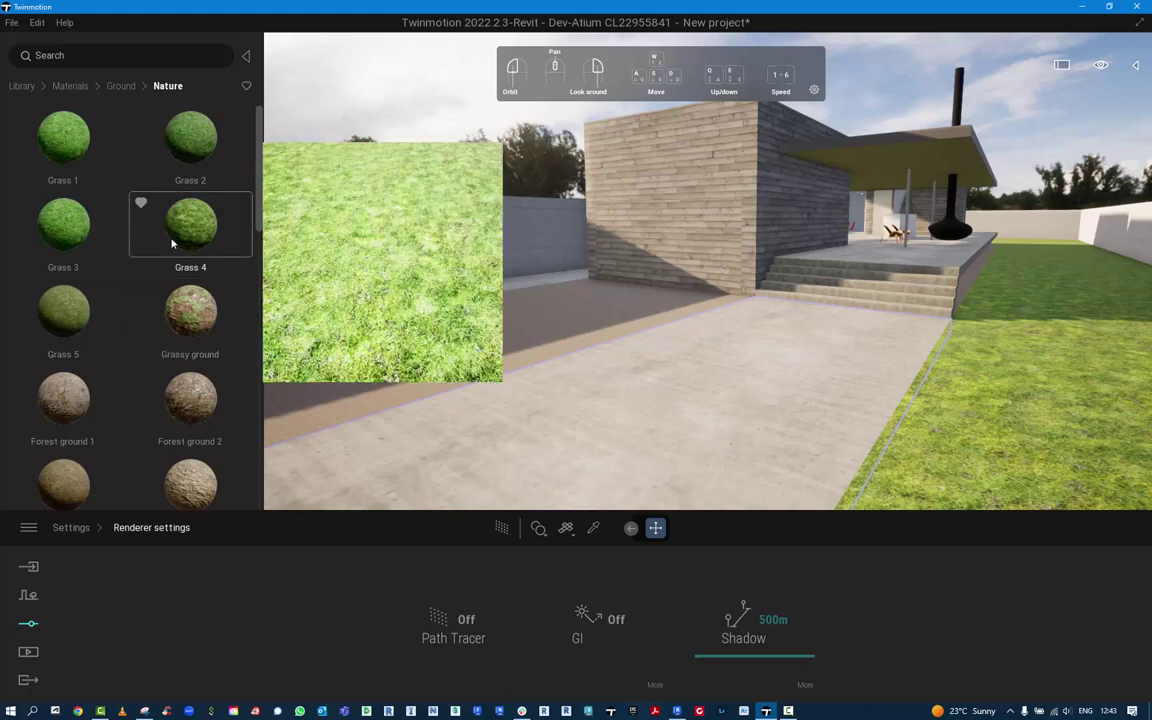
scroll(82, 316, down, 3)
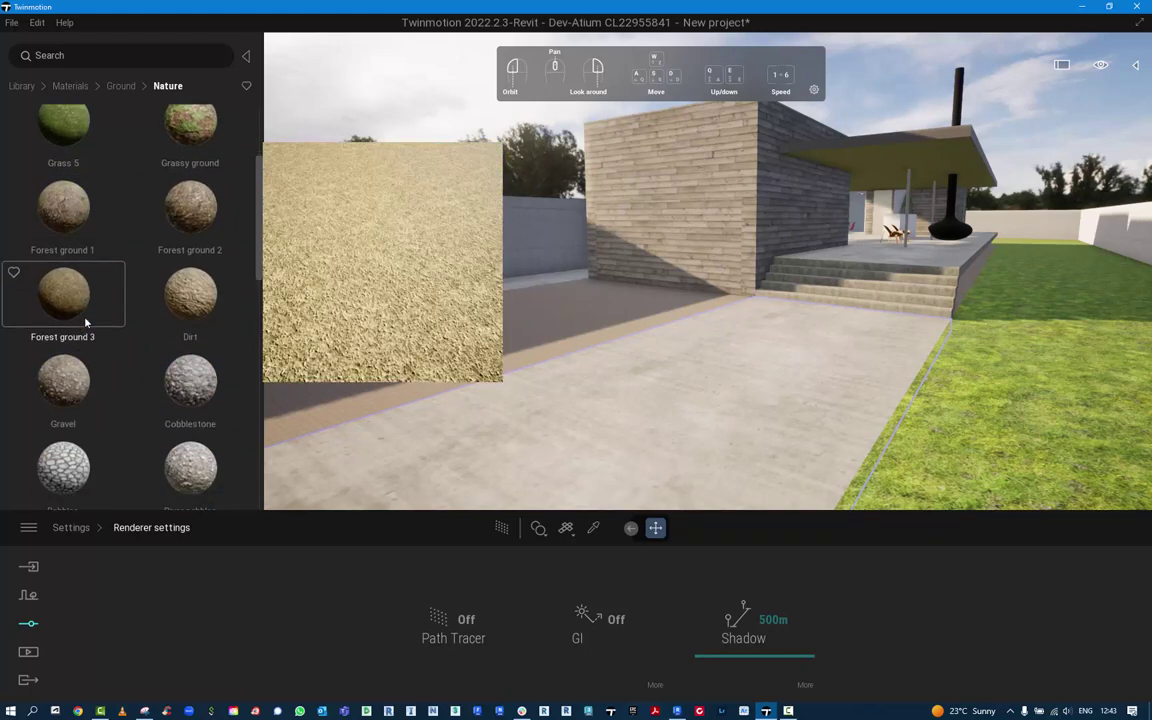
scroll(85, 322, down, 6)
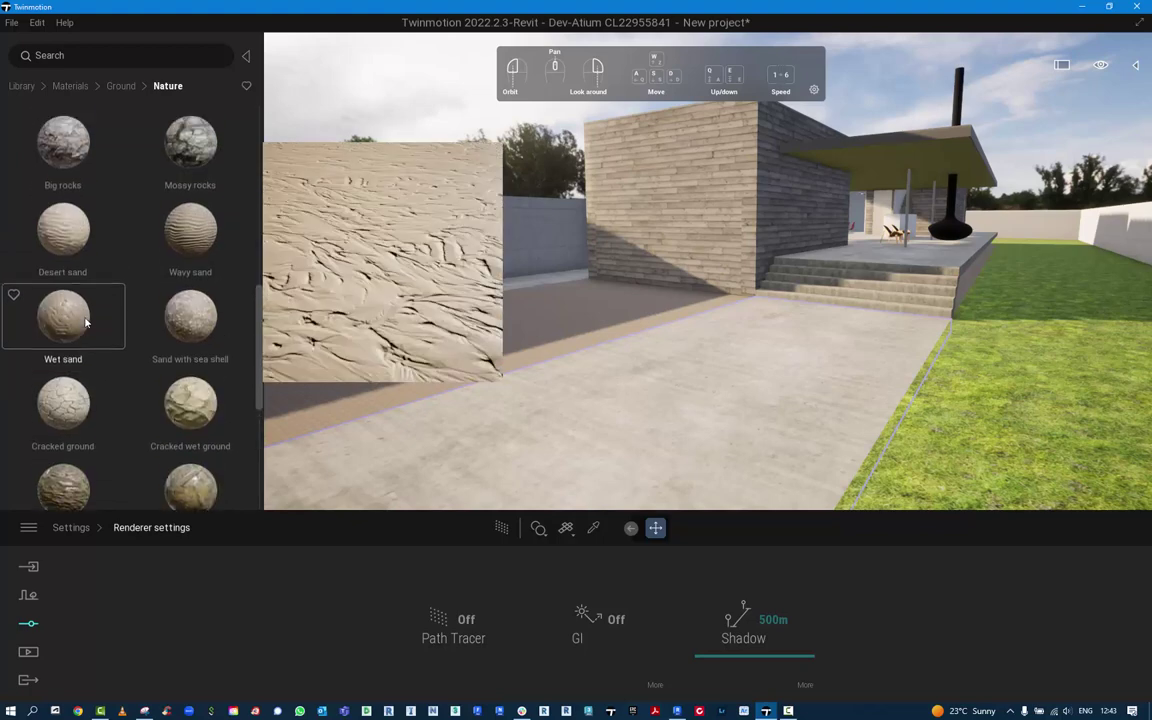
scroll(85, 322, down, 2)
scroll(85, 322, up, 4)
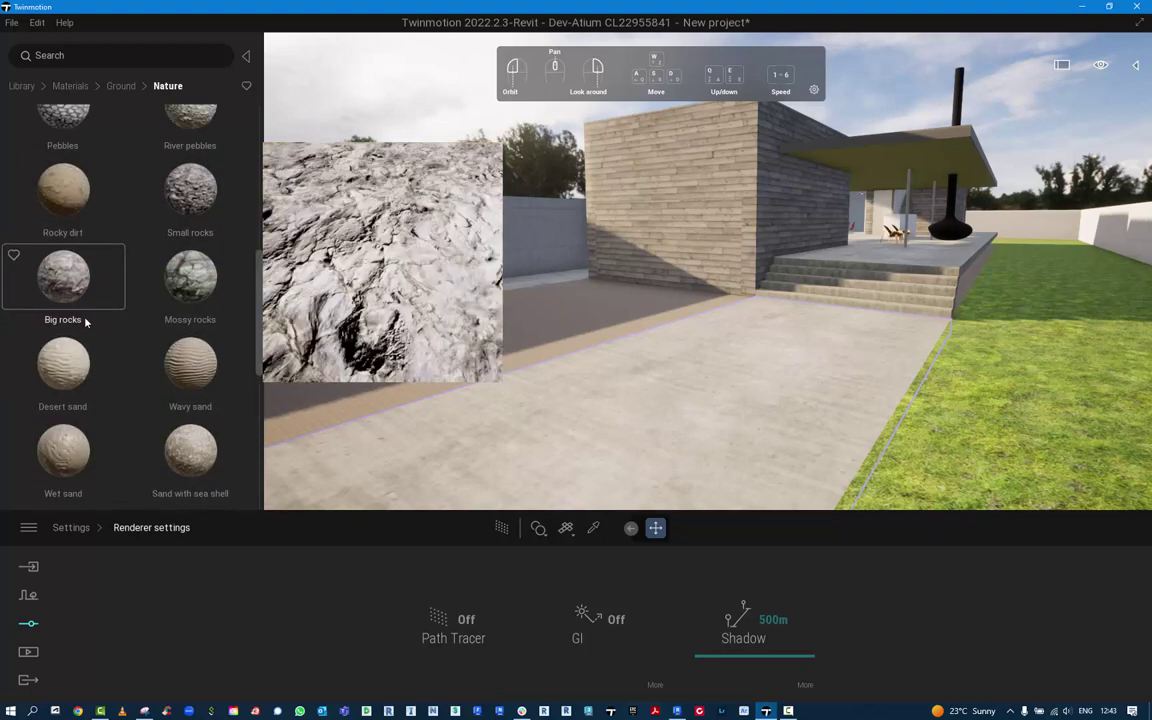
scroll(85, 322, up, 5)
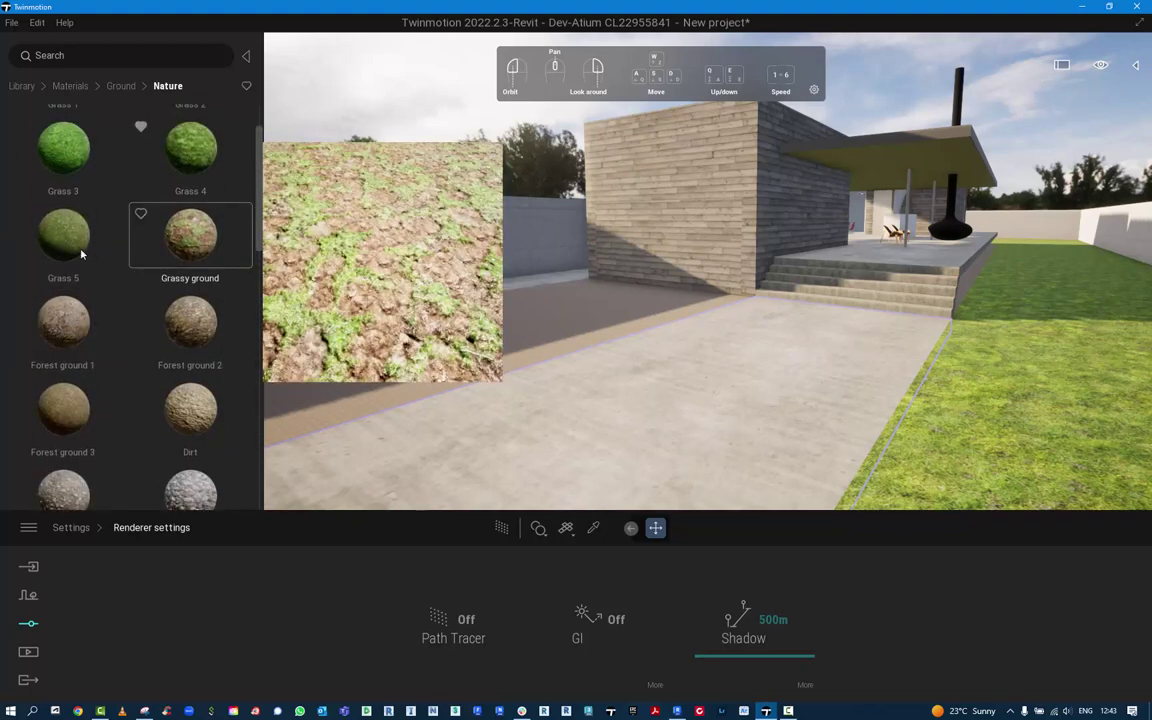
drag(81, 254, 990, 425)
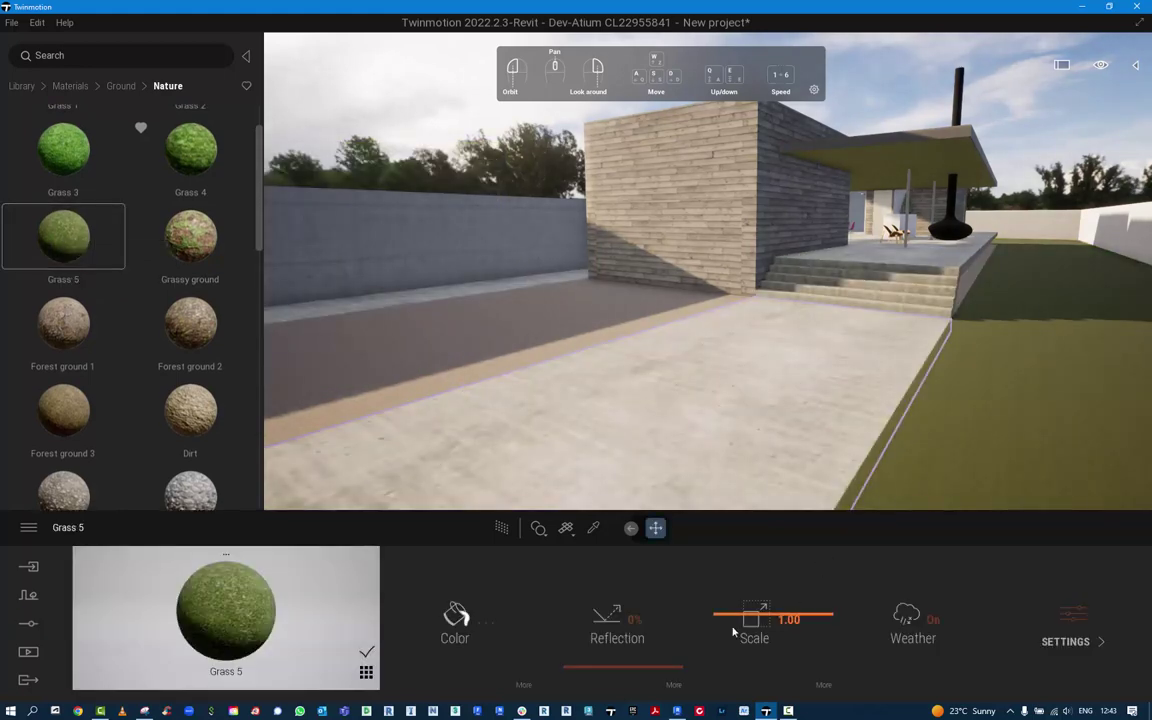
- Try scales of 10 and 20 for the Grass 5 material, settle on 15 and inspect the lawn
drag(725, 618, 711, 545)
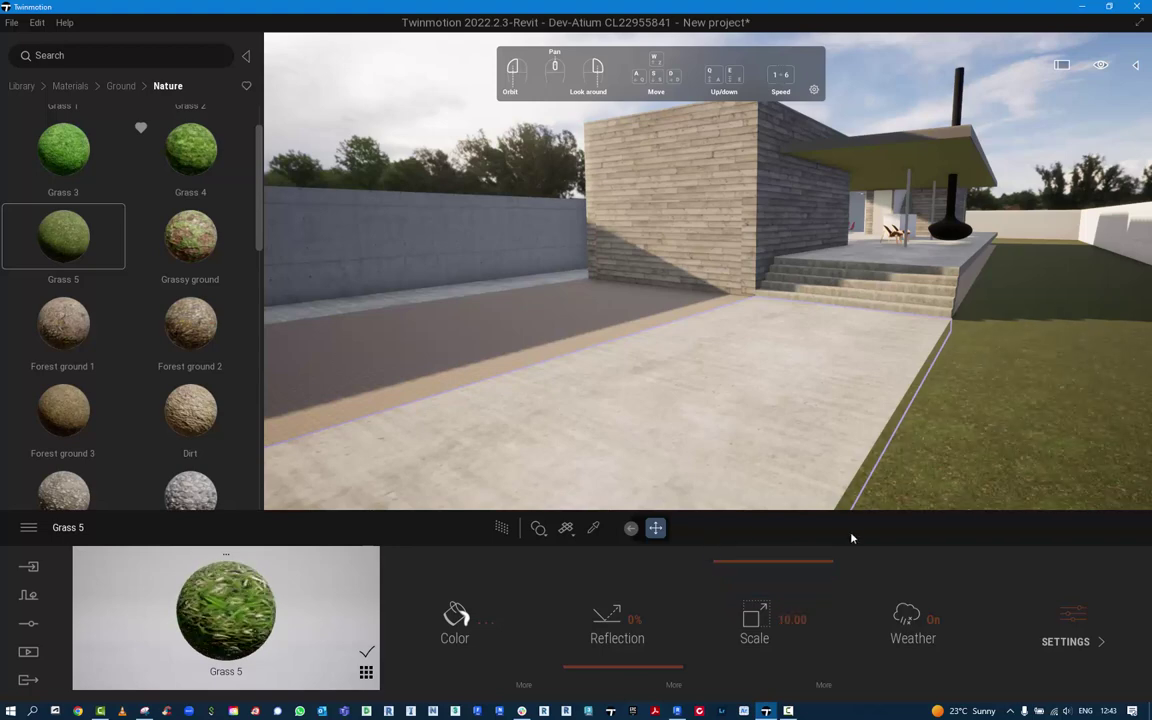
right_drag(911, 431, 982, 448)
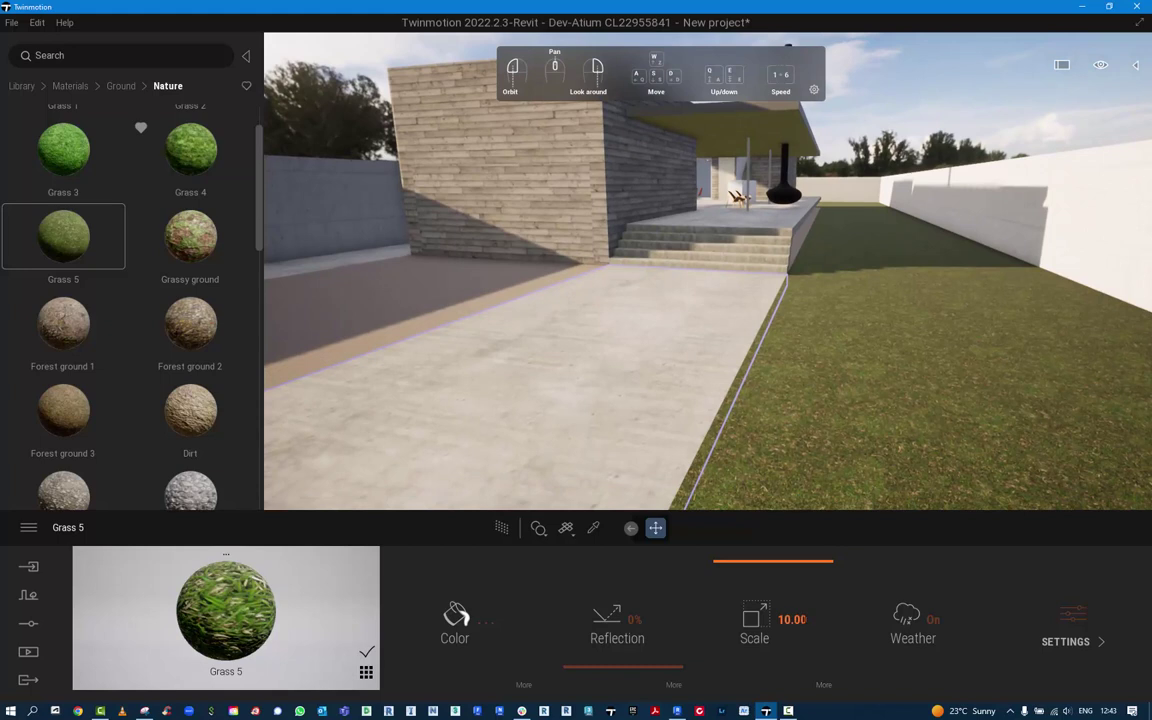
click(758, 625)
text(20)
key(Return)
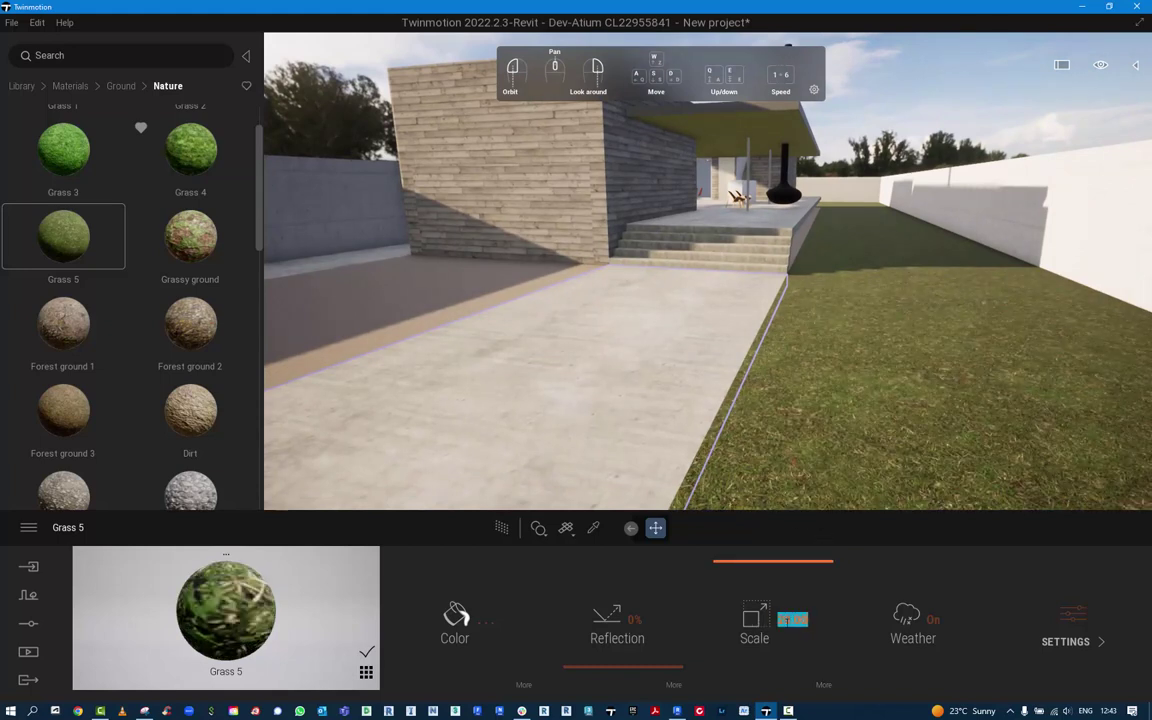
text(15)
key(Return)
right_drag(931, 390, 1000, 475)
- Apply the Square cobblestone material from the man-made ground materials to the concrete paving in front of the steps and set its scale to 10
right_drag(708, 300, 680, 256)
key(Left)
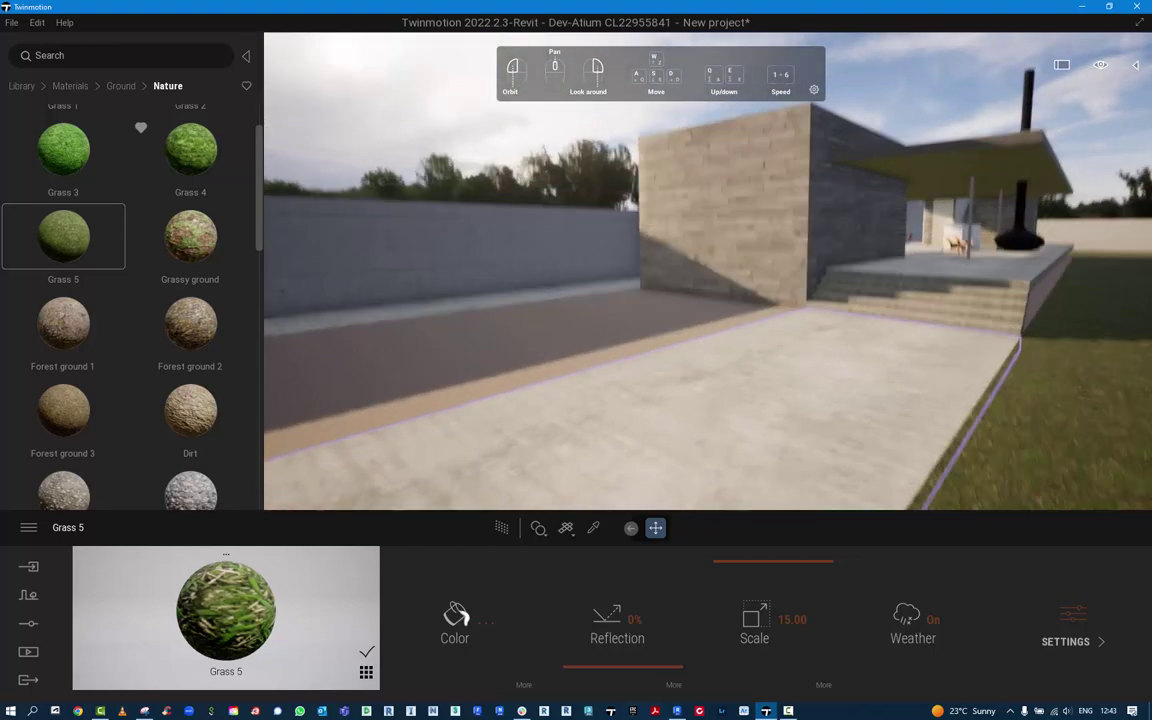
click(112, 88)
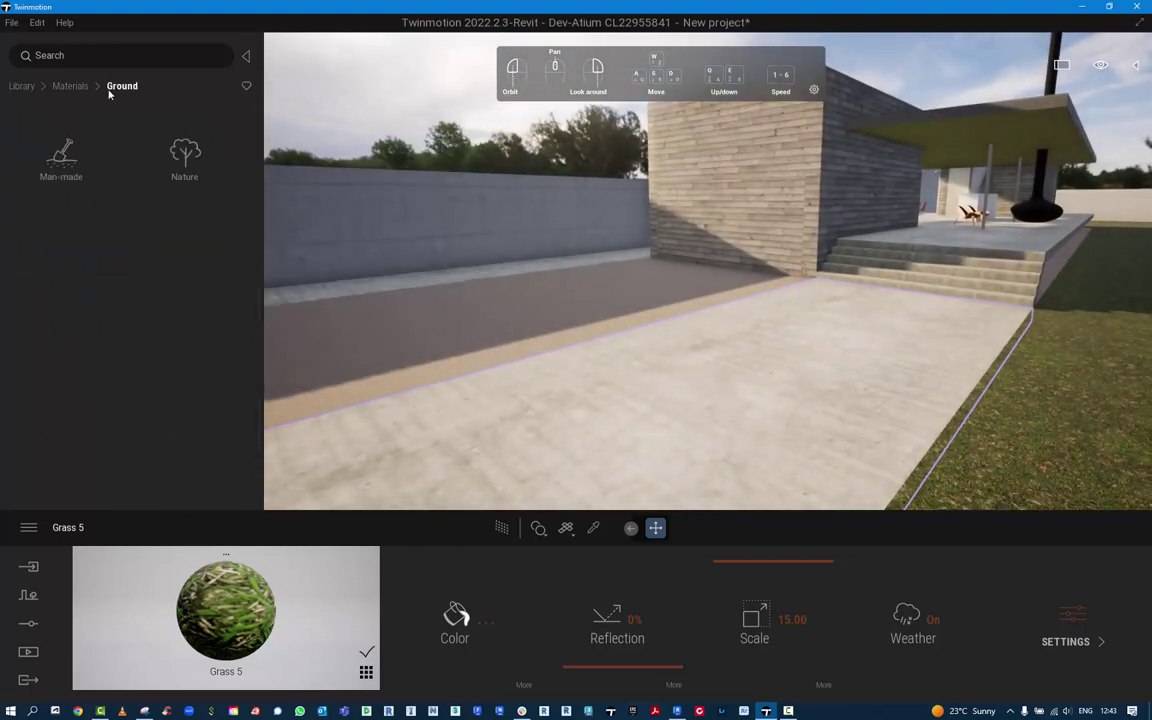
click(62, 160)
mouse_move(62, 165)
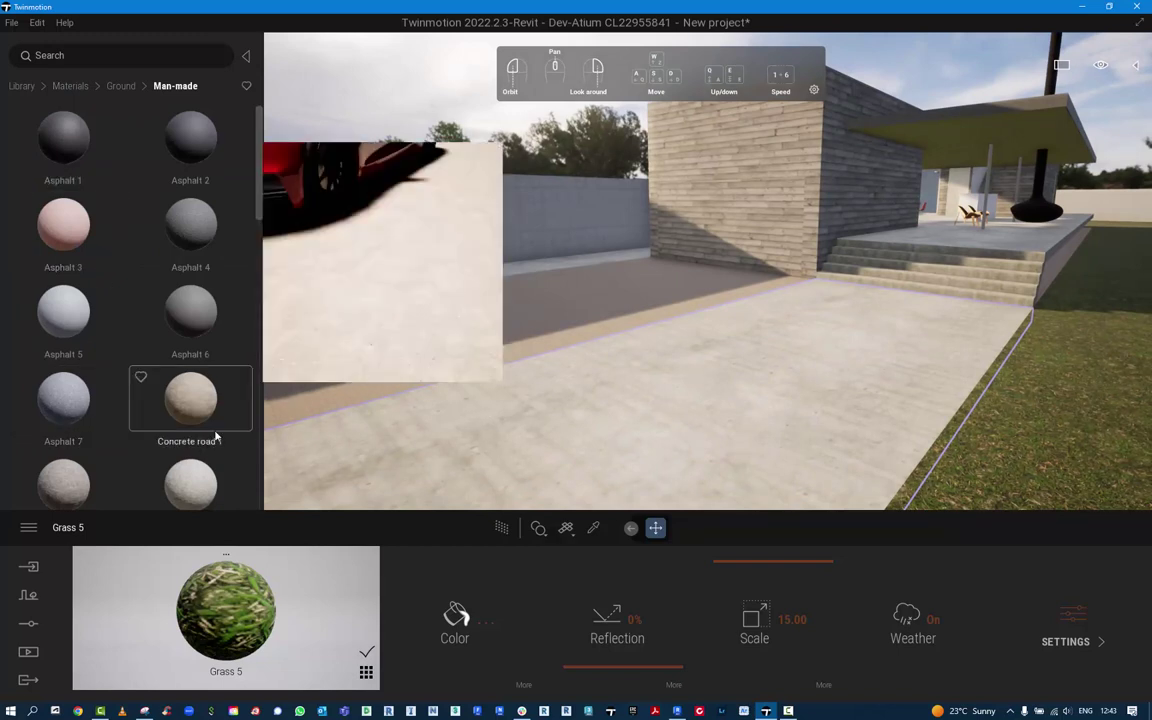
mouse_move(172, 226)
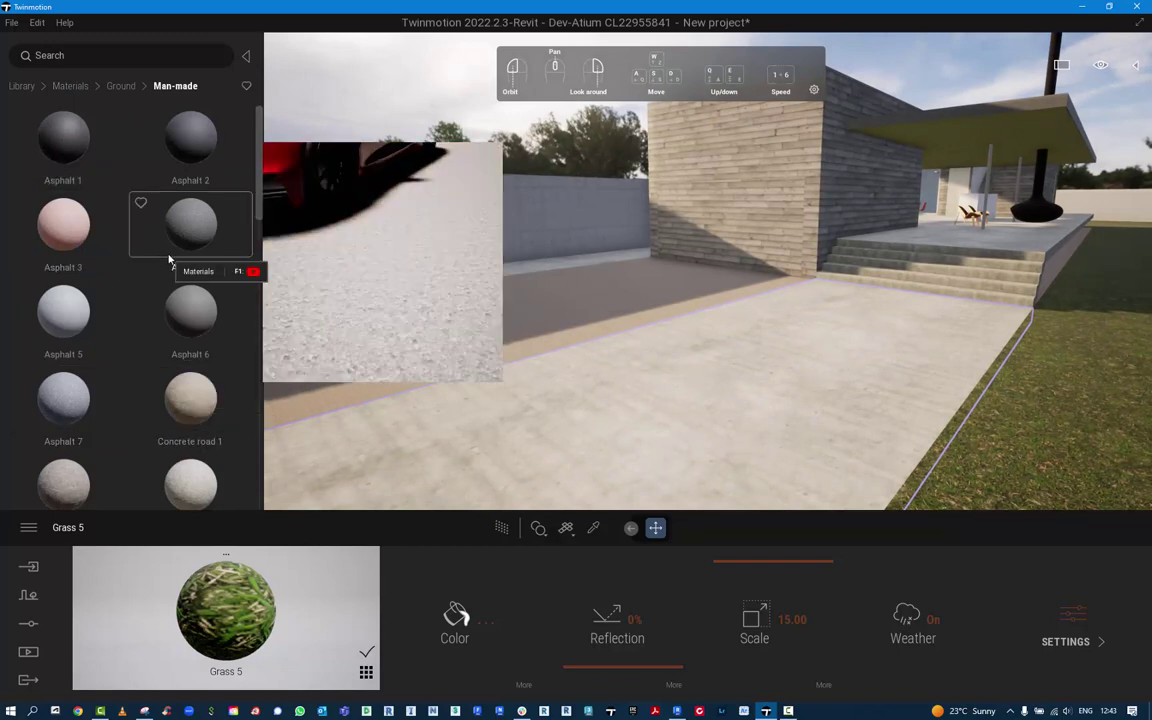
mouse_move(85, 145)
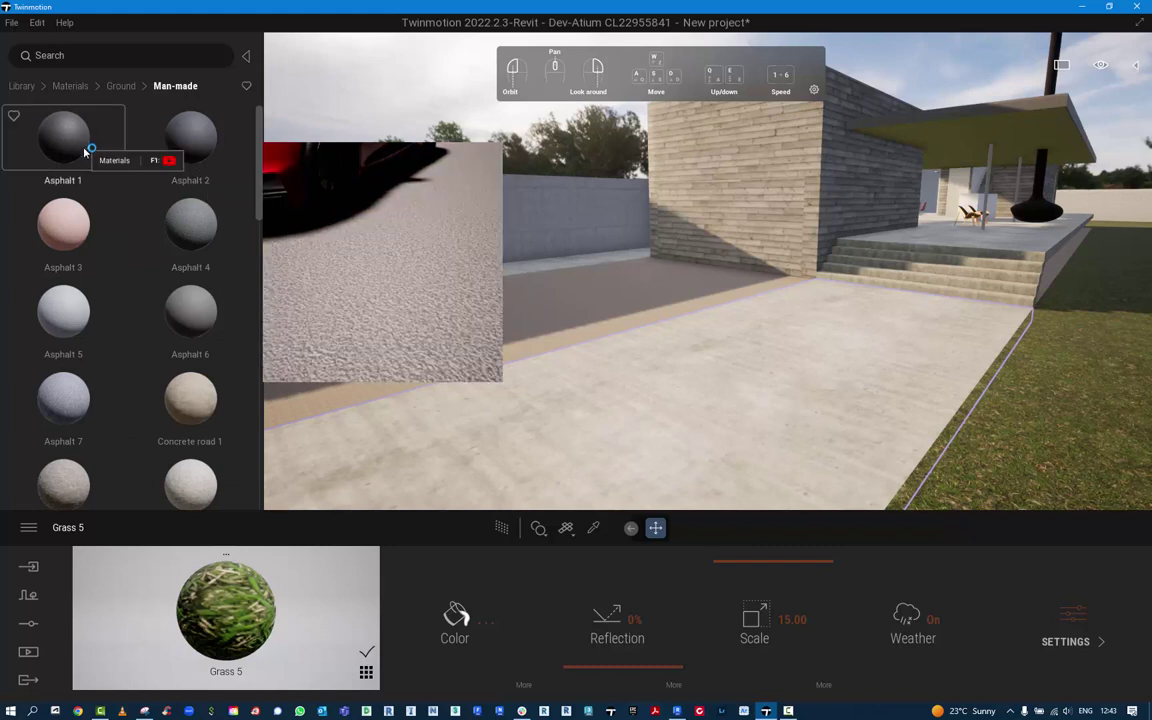
scroll(100, 250, down, 1)
mouse_move(77, 390)
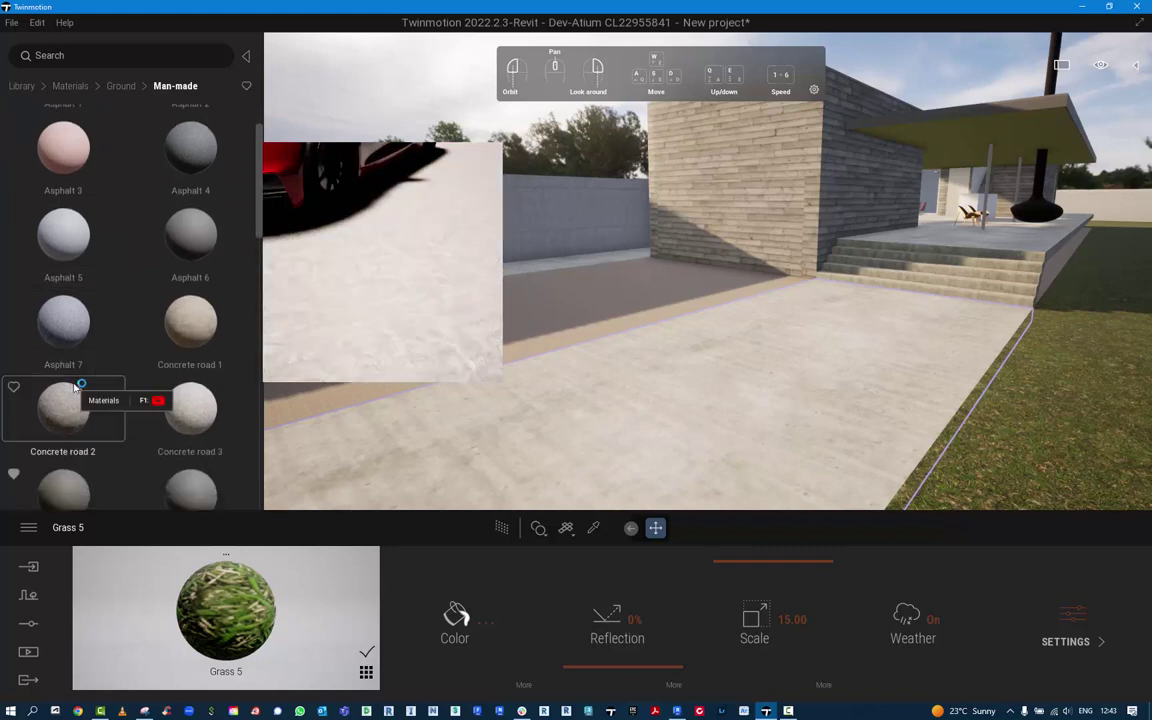
scroll(74, 388, down, 1)
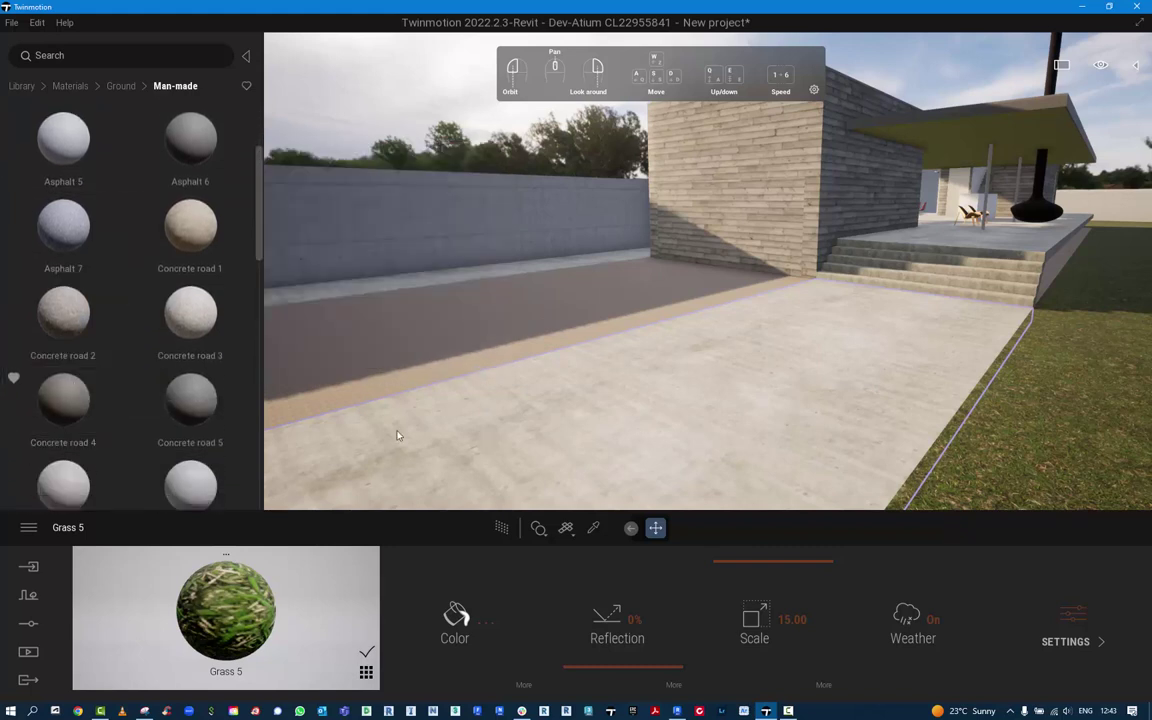
scroll(81, 396, down, 3)
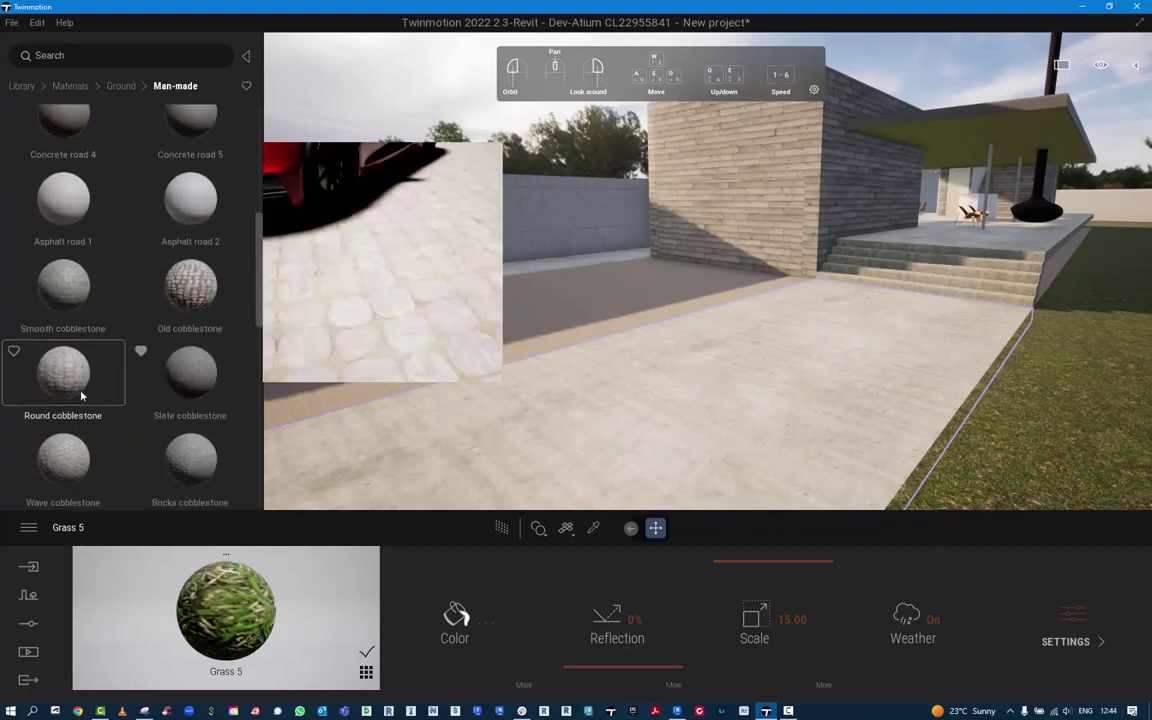
scroll(82, 396, down, 2)
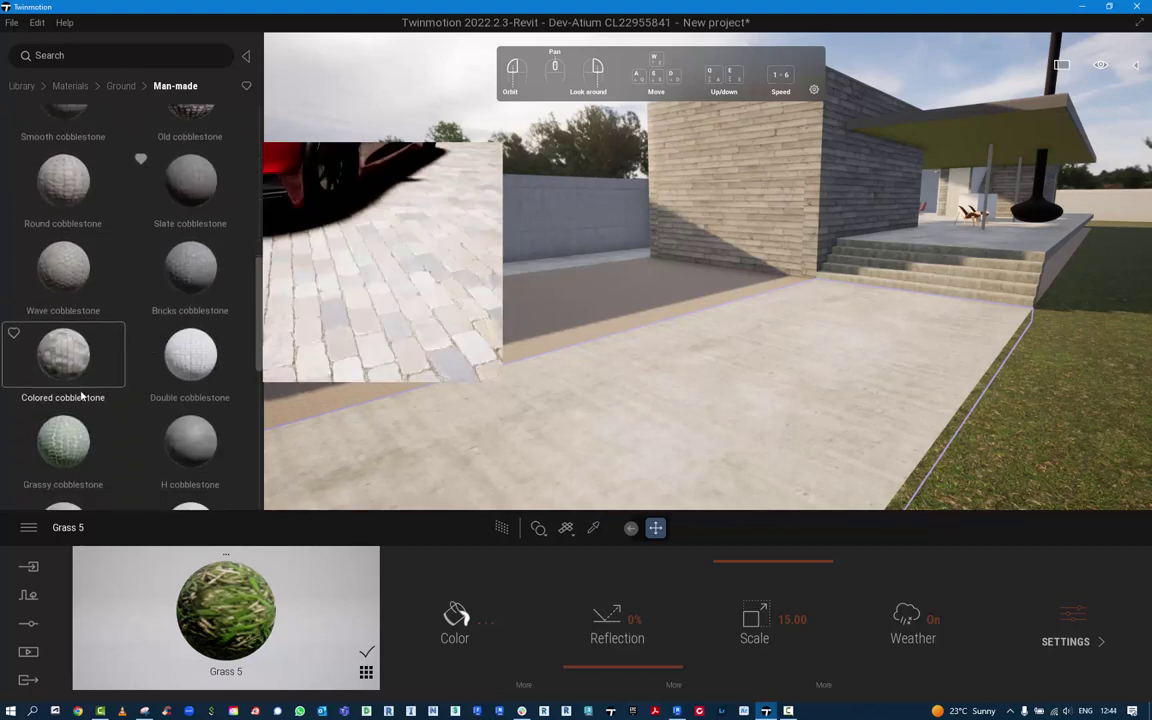
scroll(82, 396, down, 6)
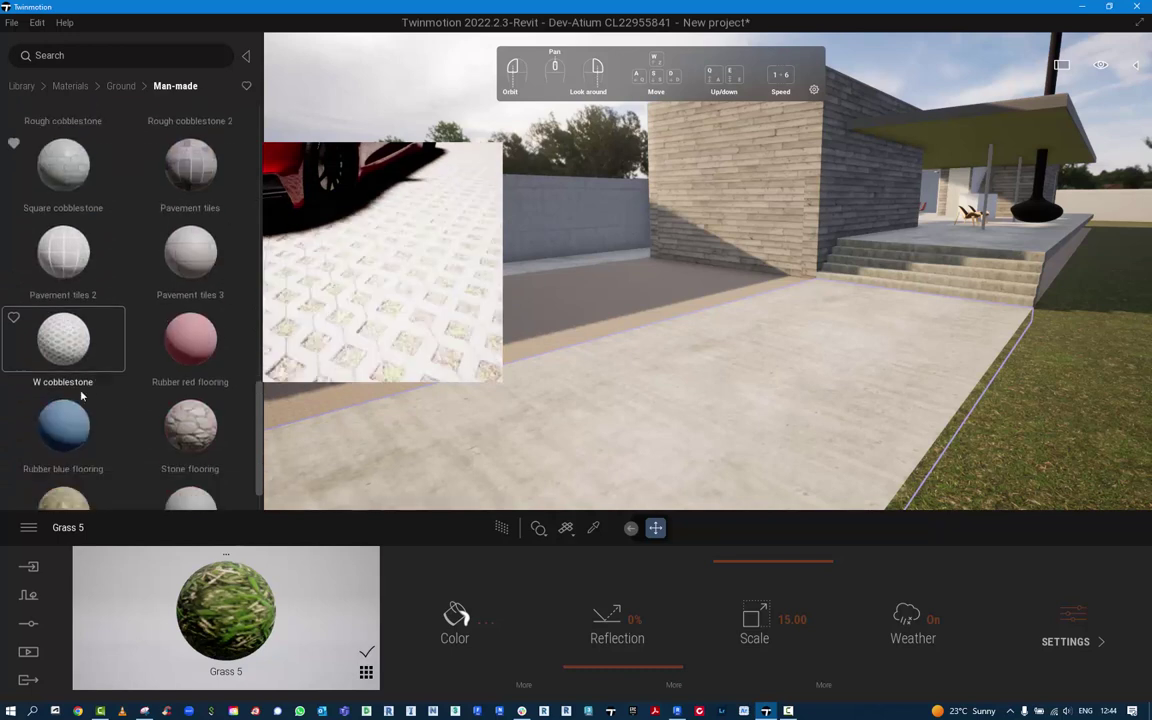
scroll(82, 397, down, 1)
scroll(69, 373, up, 1)
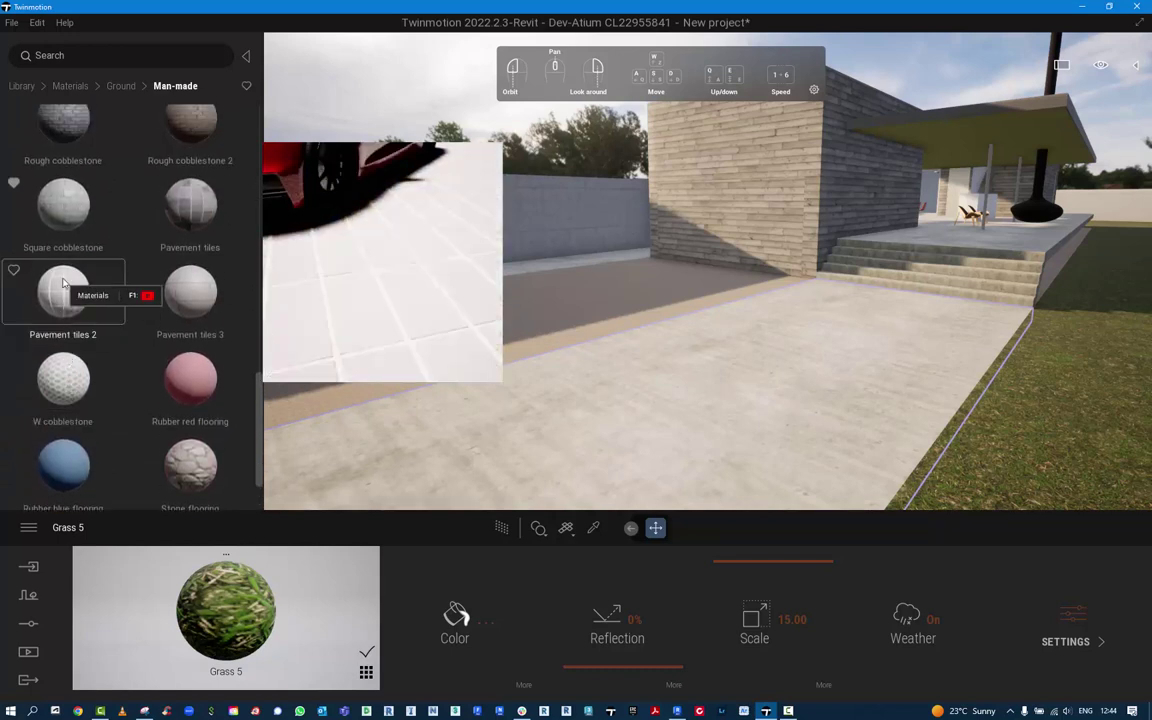
drag(63, 203, 436, 380)
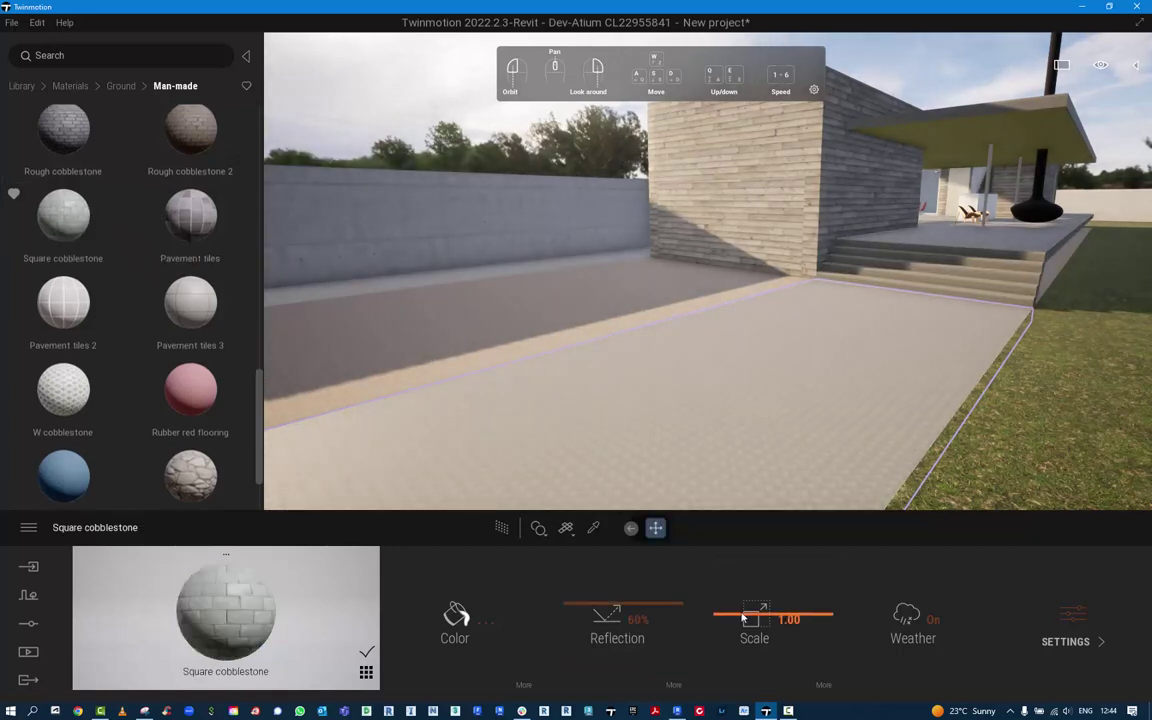
drag(743, 619, 730, 552)
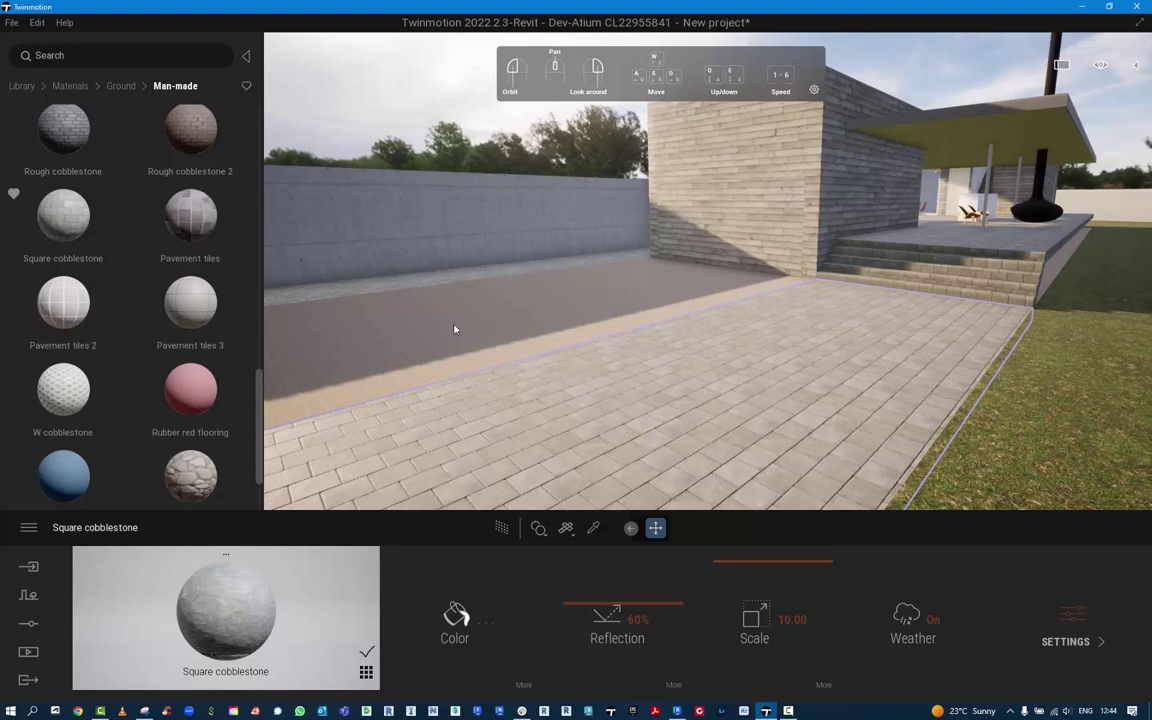
- Apply the Asphalt 7 material from the man-made ground materials to the driveway strip beside the cobblestone paving and set its scale to 10
scroll(131, 193, up, 4)
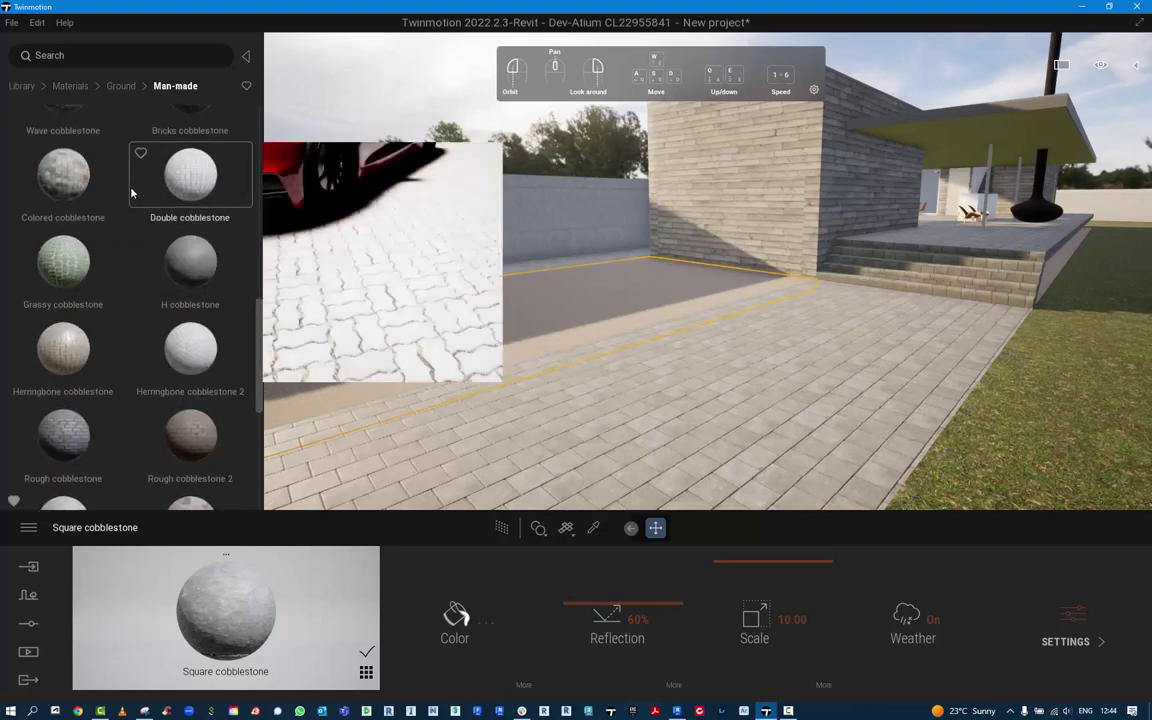
scroll(131, 193, up, 6)
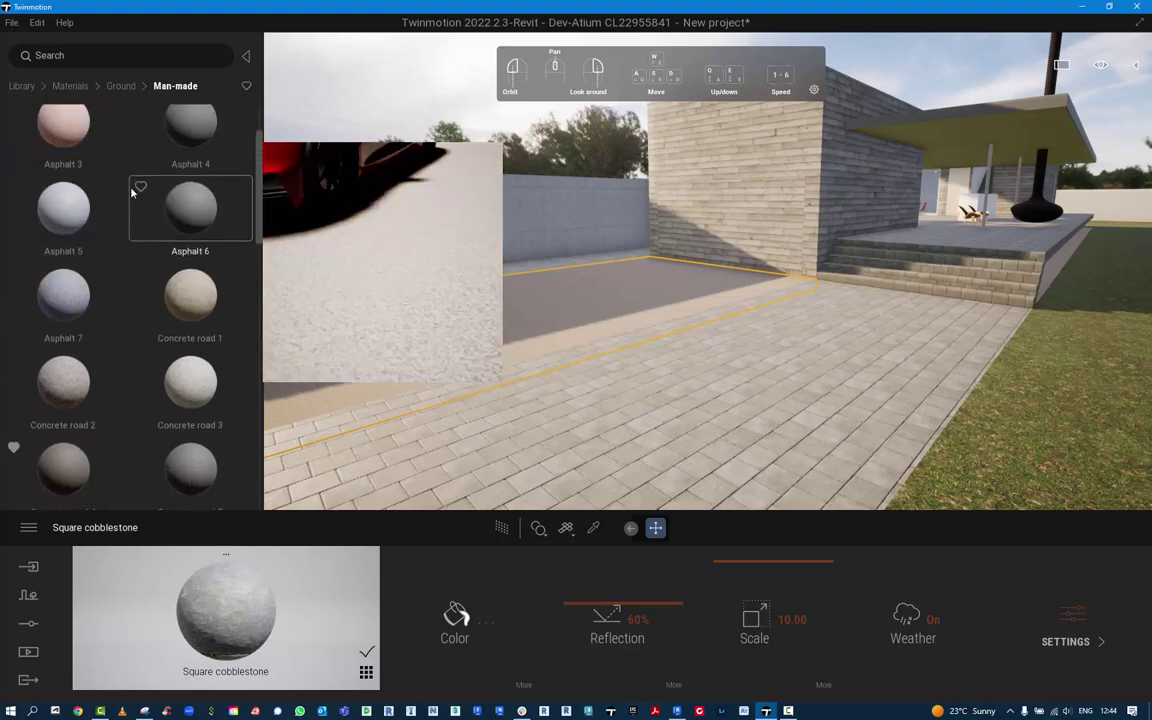
scroll(131, 193, up, 2)
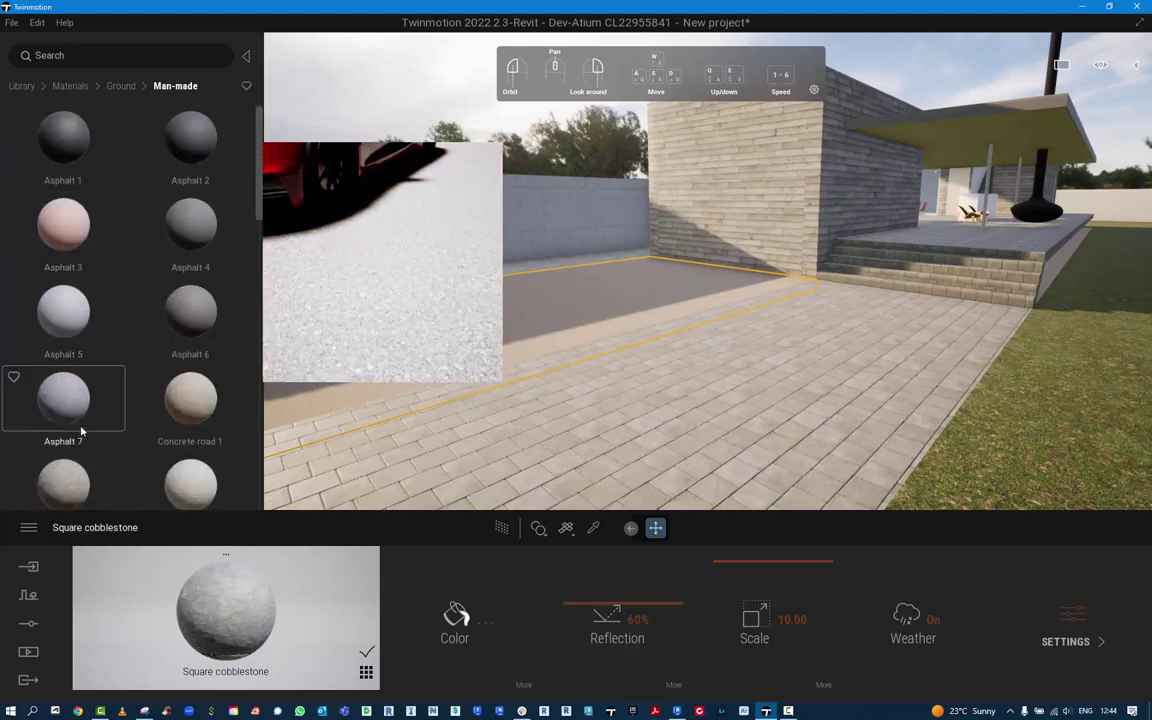
drag(75, 390, 416, 313)
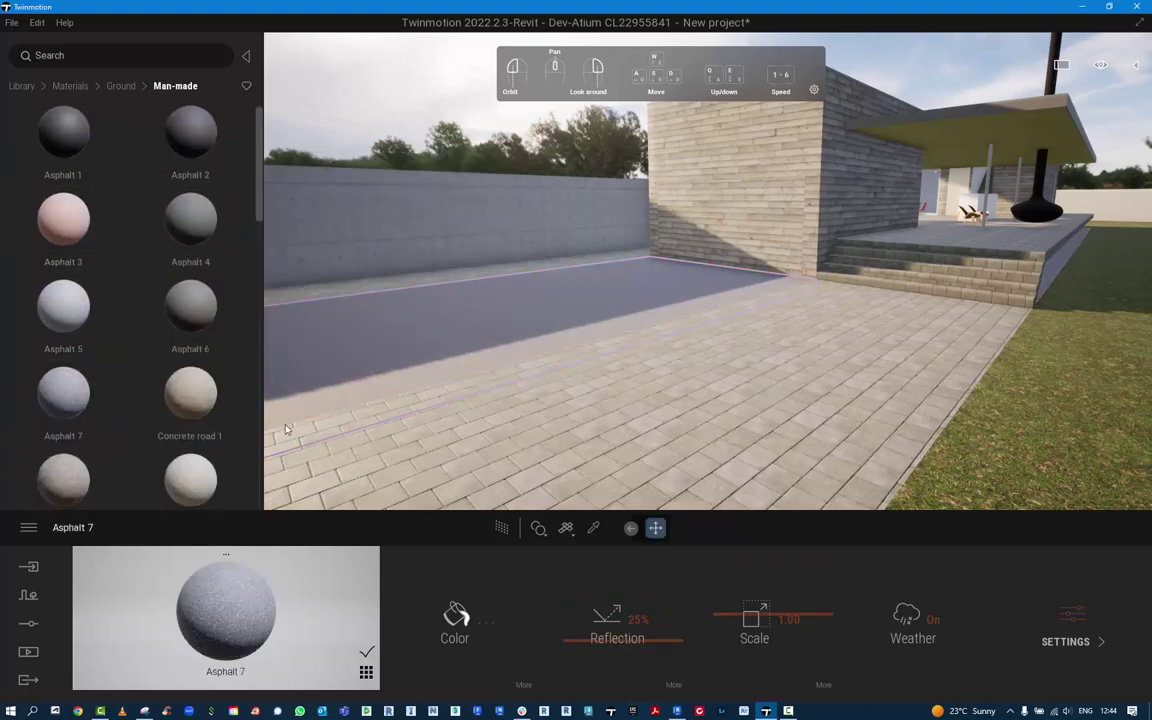
drag(723, 618, 697, 502)
- Examine the asphalt texture along the driveway and its junctions with the paving and the outer grass edge
scroll(374, 364, up, 3)
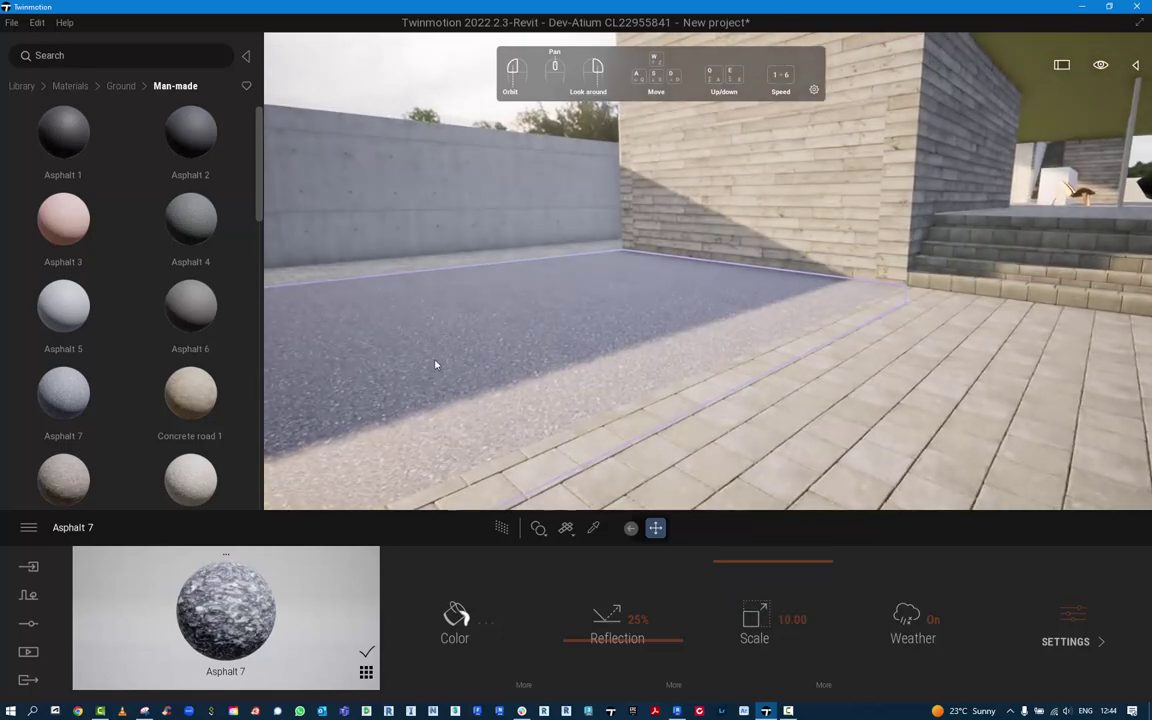
mouse_move(435, 365)
right_down()
mouse_move(480, 365)
mouse_move(290, 376)
mouse_move(445, 368)
mouse_move(345, 370)
mouse_move(420, 370)
right_up()
key(a)
key(Right)
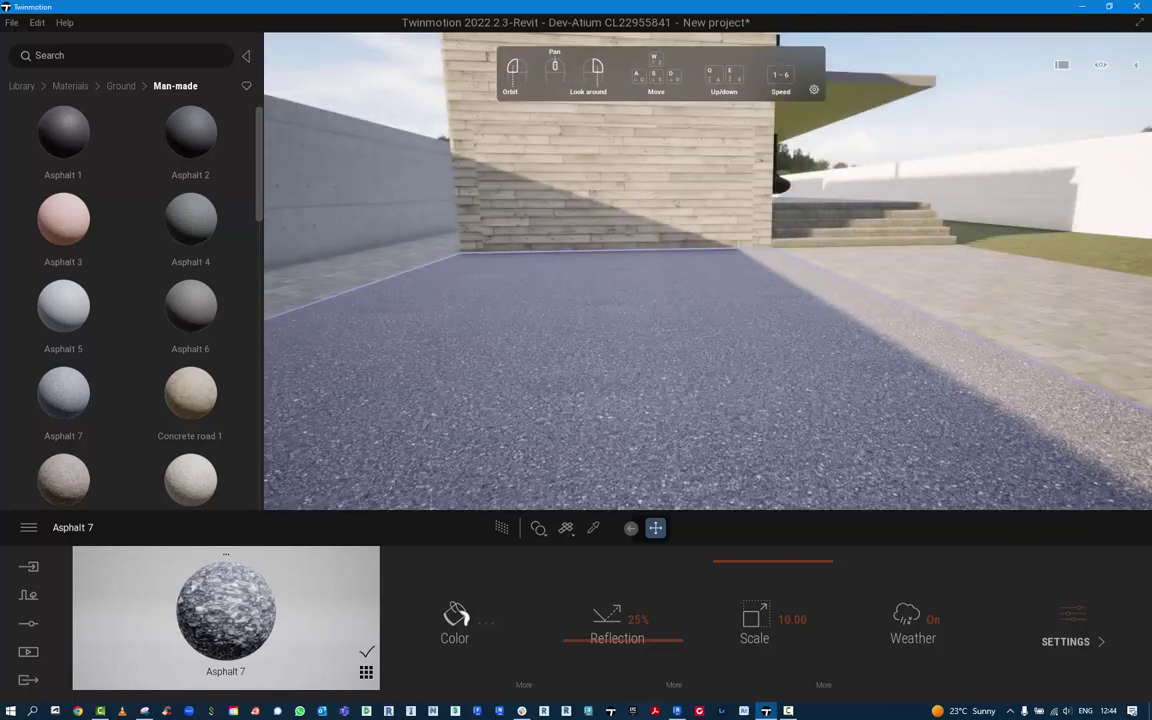
key(w)
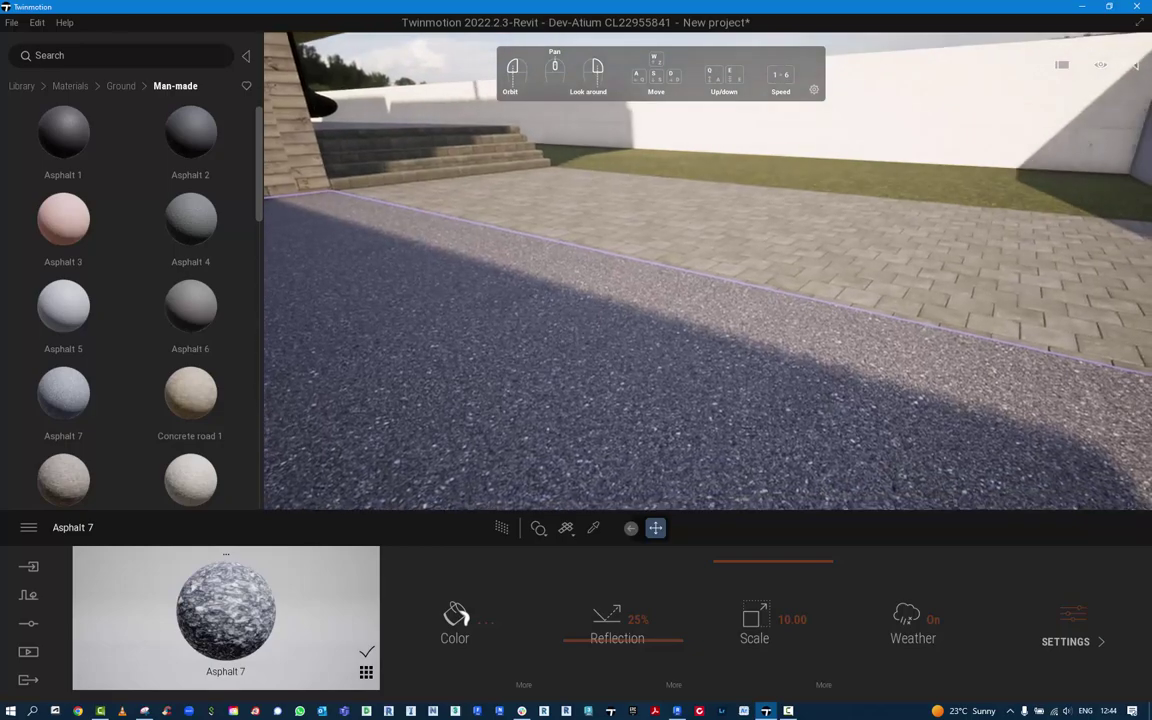
right_drag(708, 271, 630, 228)
key(Left)
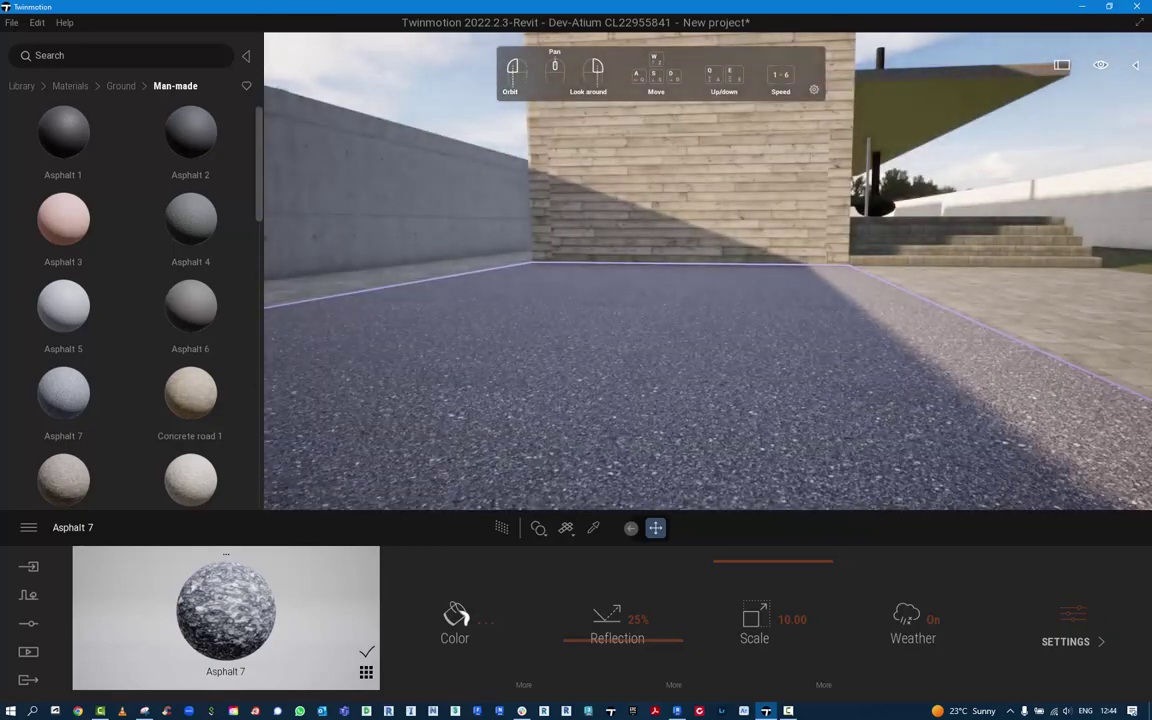
key(Down)
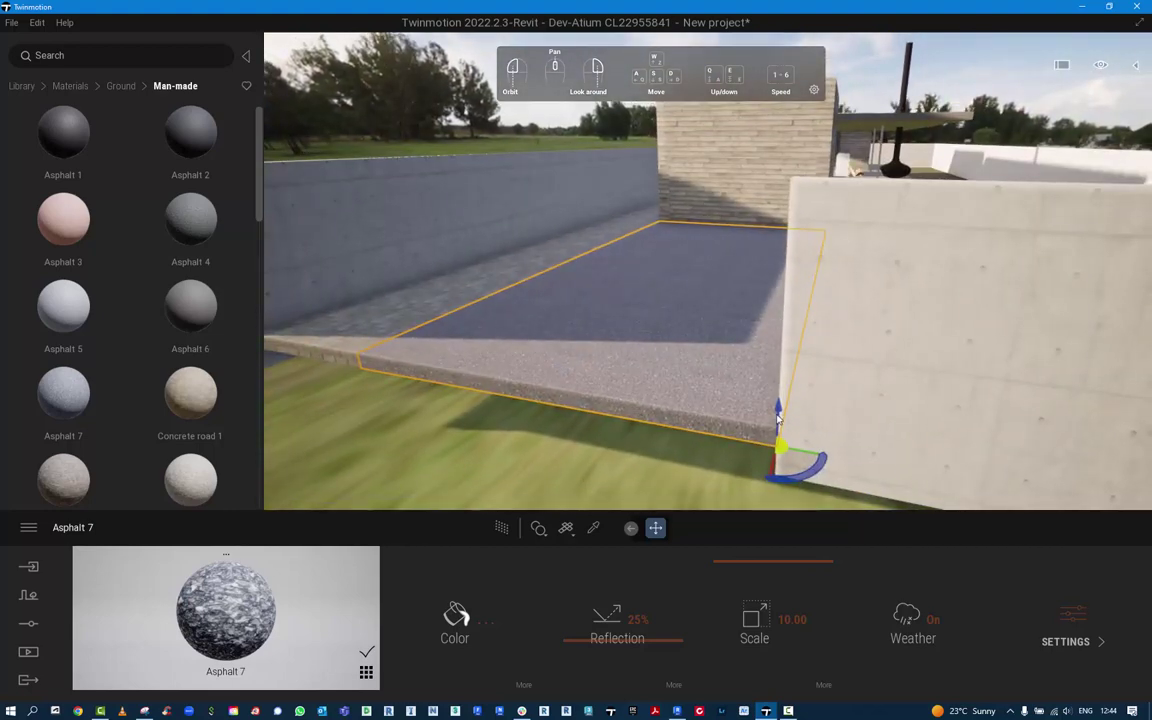
drag(778, 416, 781, 410)
drag(781, 410, 780, 414)
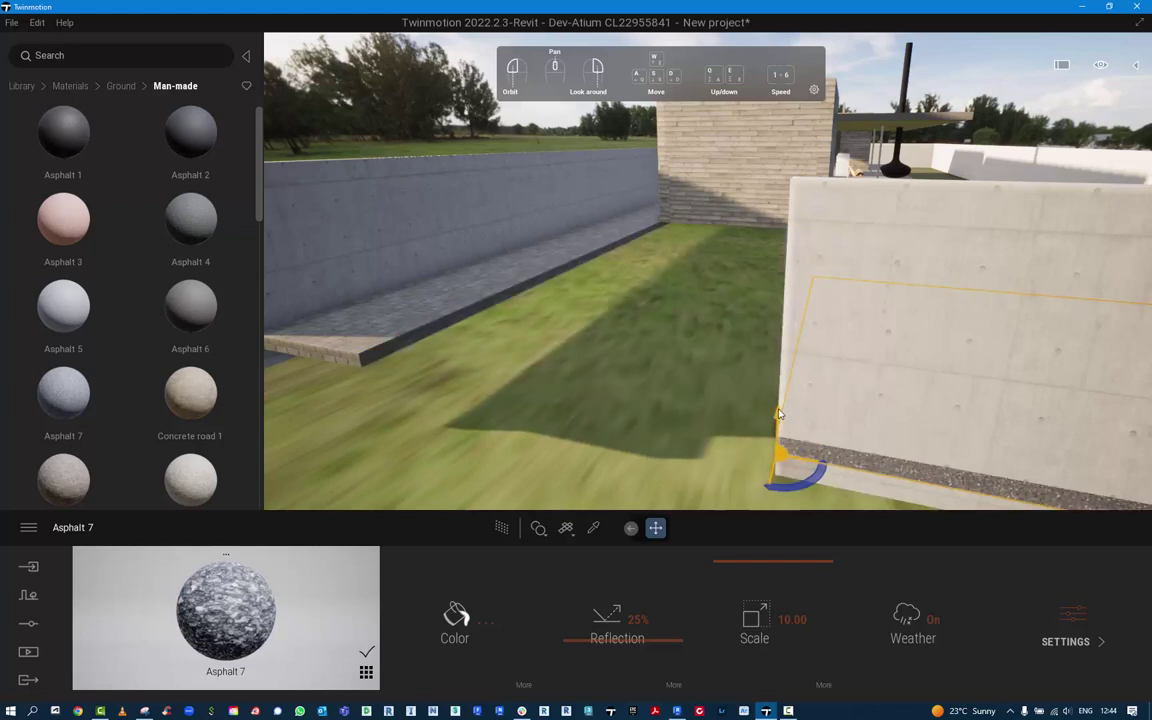
key(ctrl+z)
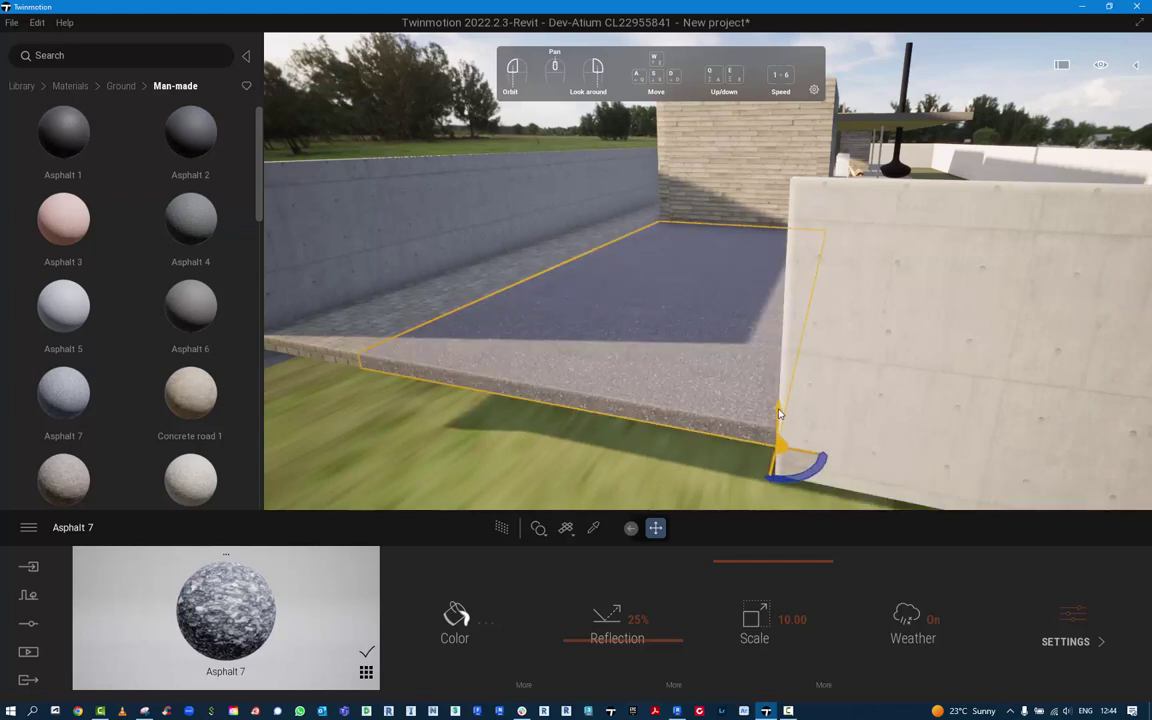
- Lower the asphalt driveway slab slightly below the surrounding paving and inspect its edges up to the timber-clad wall
drag(779, 413, 780, 414)
key(Escape)
scroll(357, 360, up, 5)
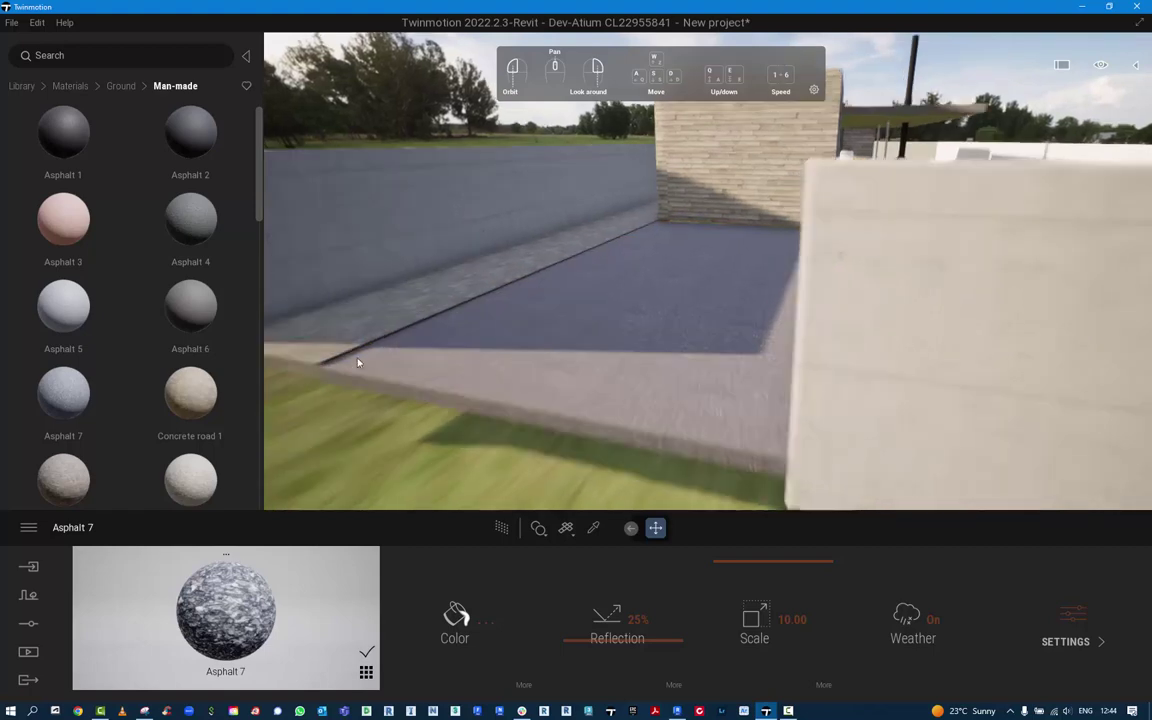
mouse_move(357, 360)
right_down()
mouse_move(550, 366)
mouse_move(354, 356)
right_up()
key(w)
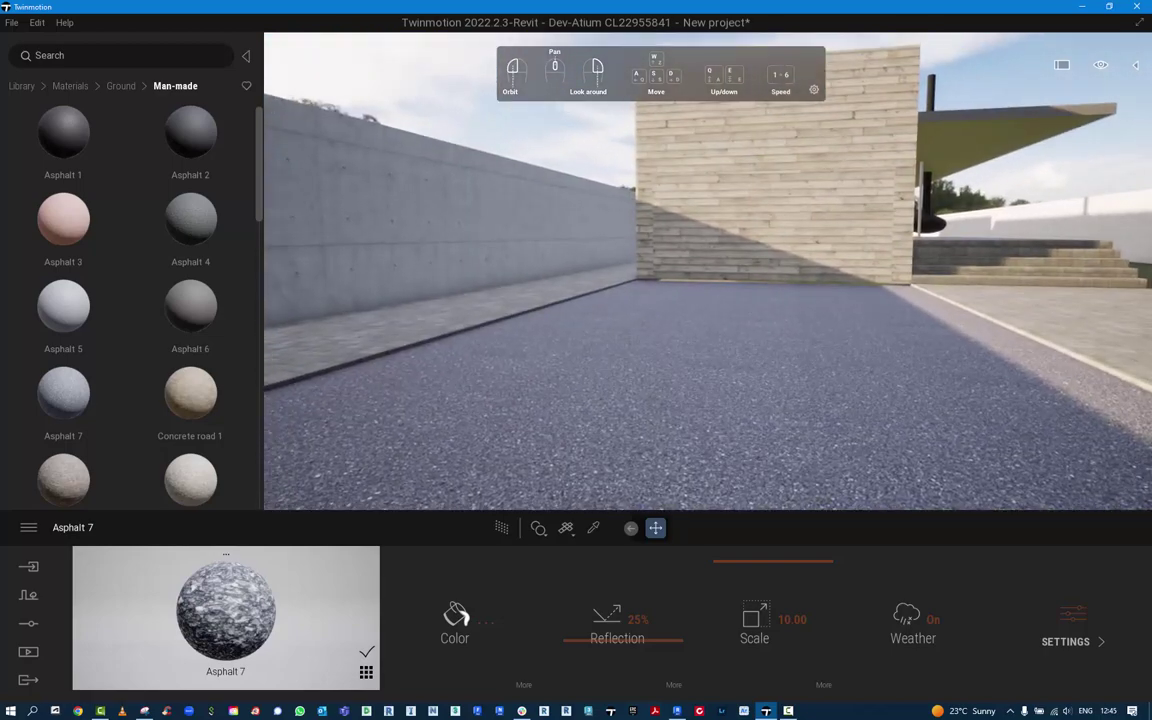
key(w)
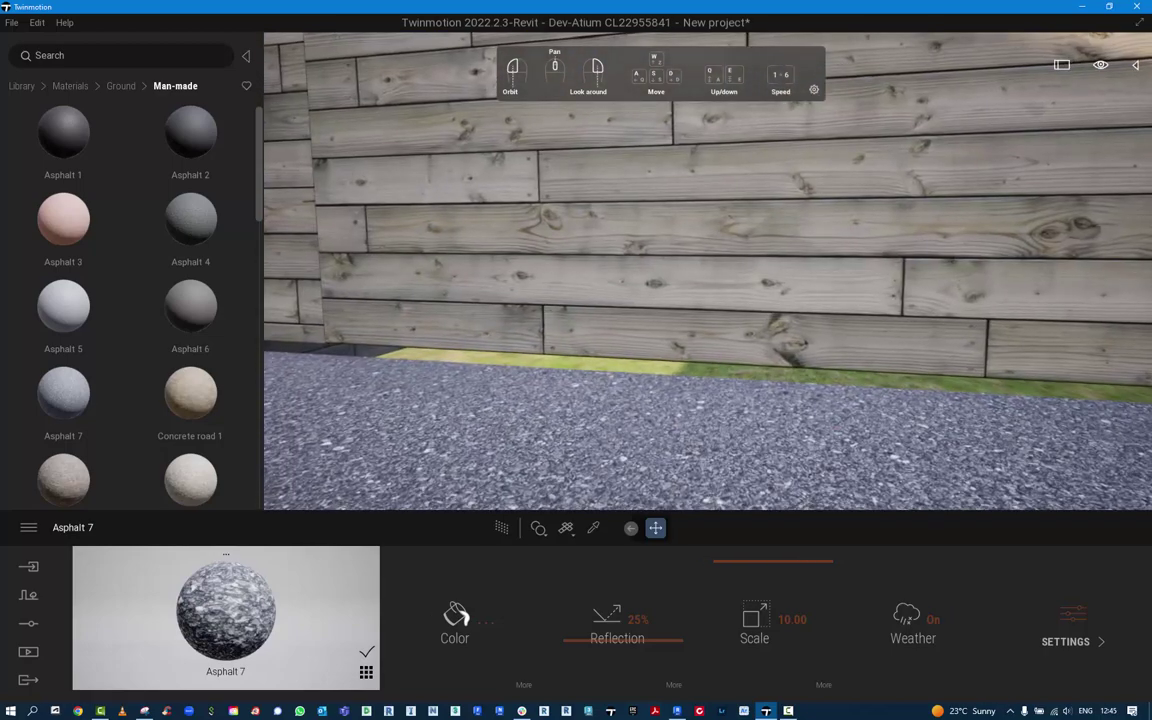
key(s)
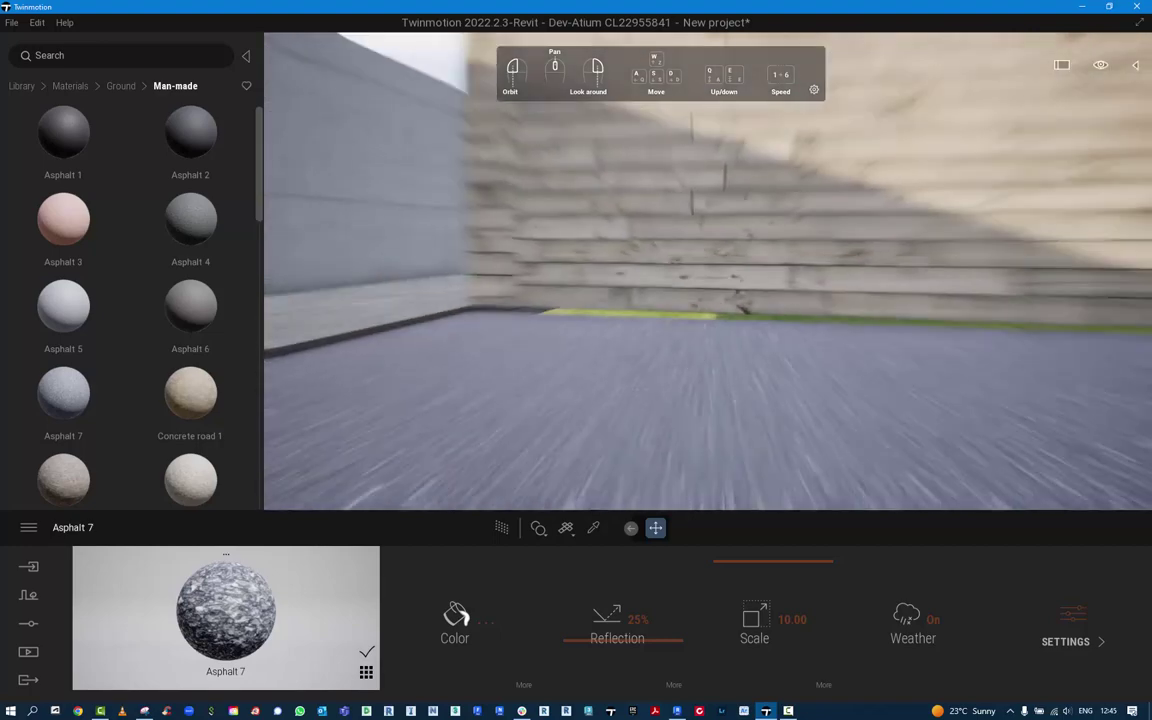
right_drag(354, 356, 430, 356)
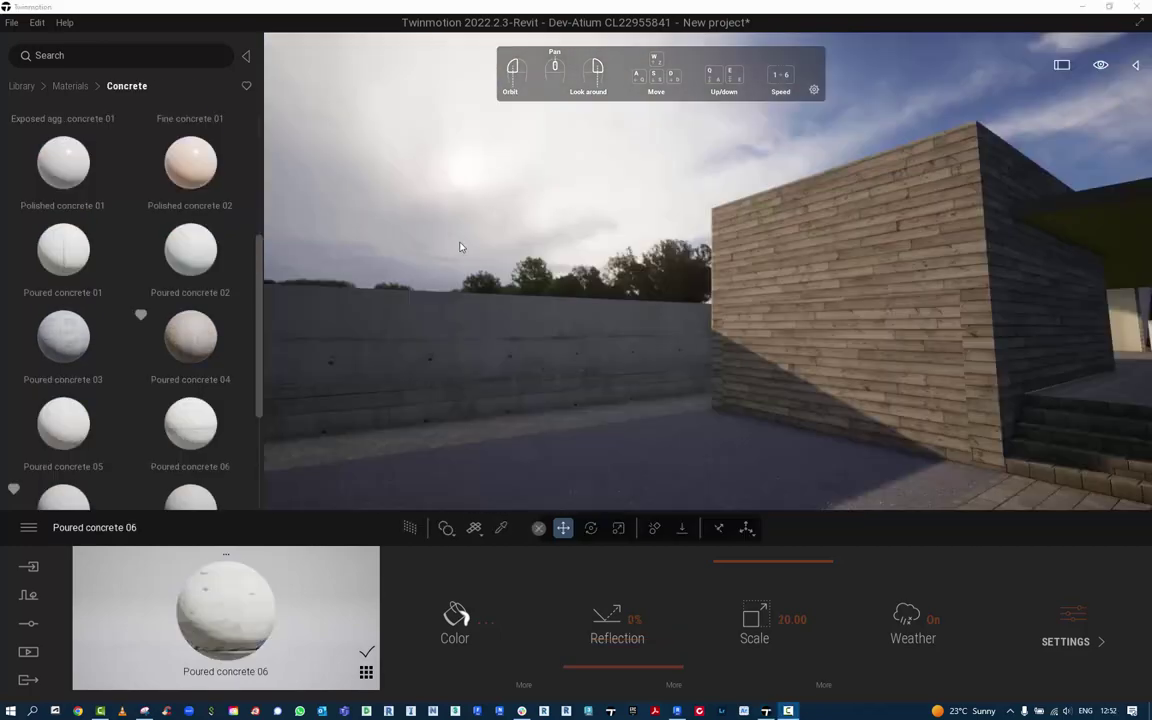
- Compare the poured concrete materials in the library and apply Poured concrete 06 to the boundary walls
key(Right)
right_drag(600, 300, 920, 298)
key(Right)
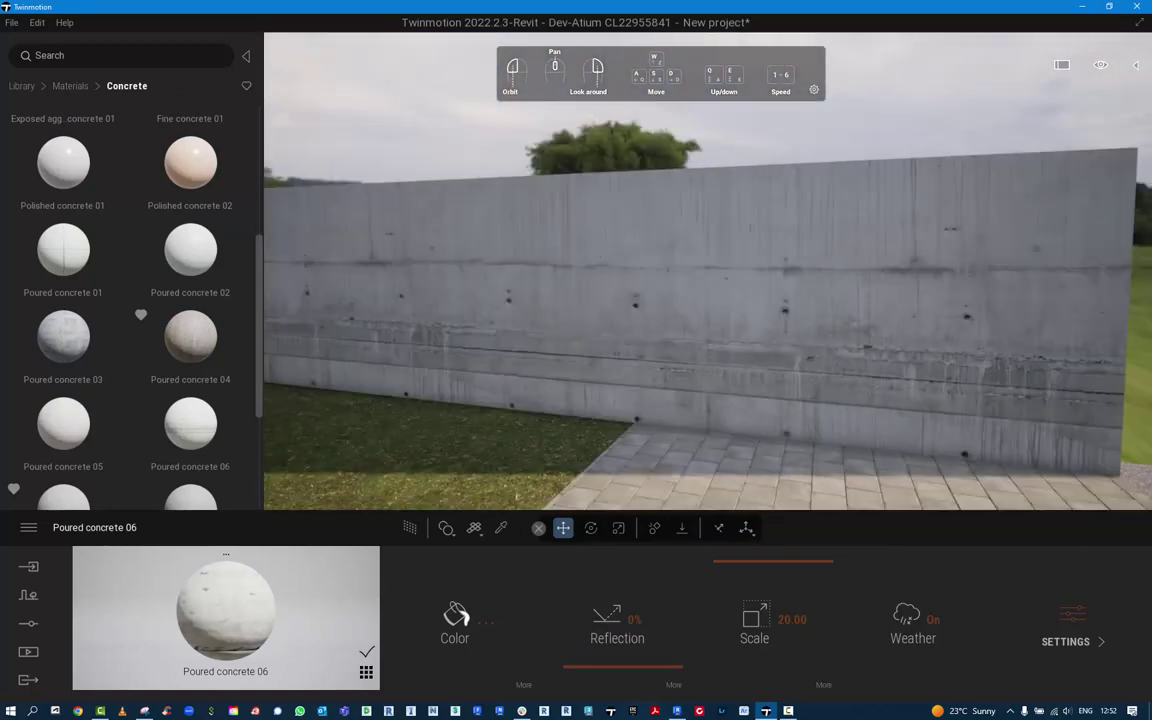
right_drag(708, 272, 700, 272)
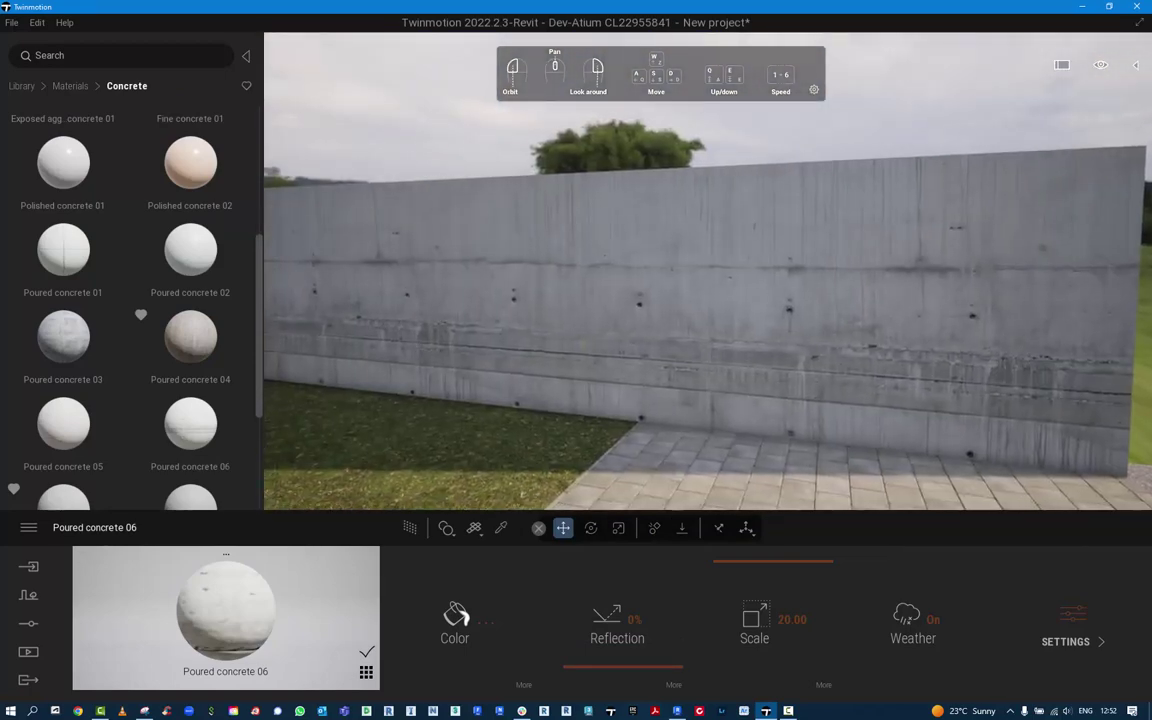
key(Left)
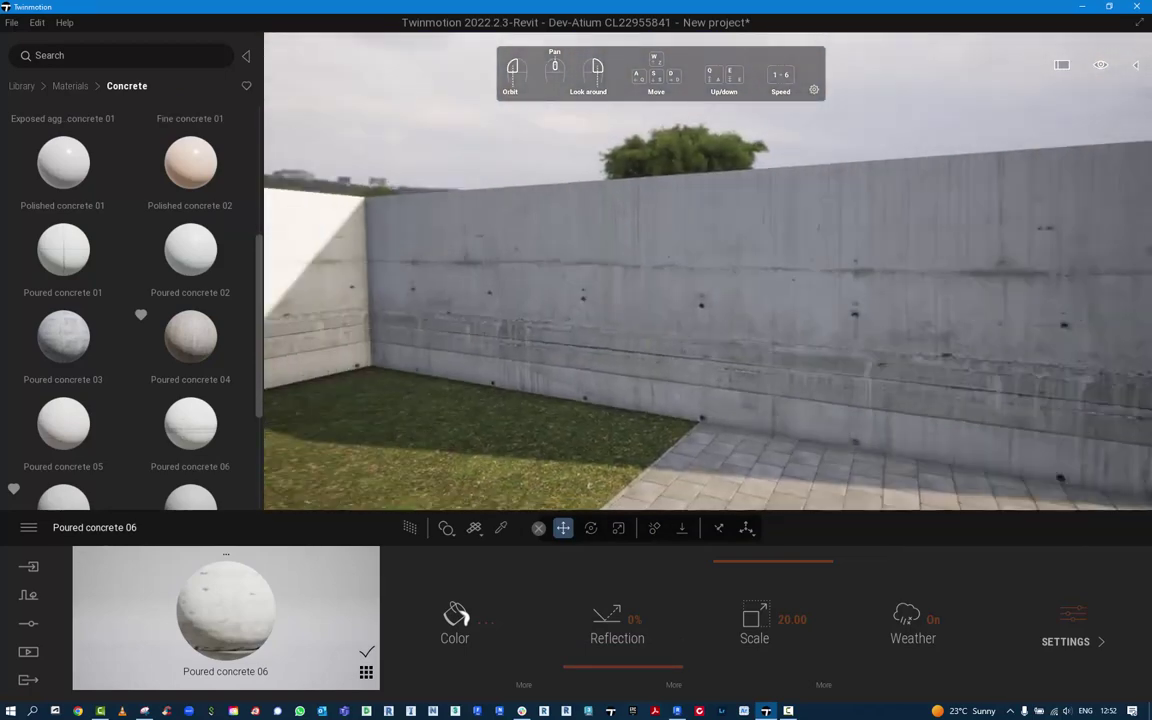
mouse_move(116, 123)
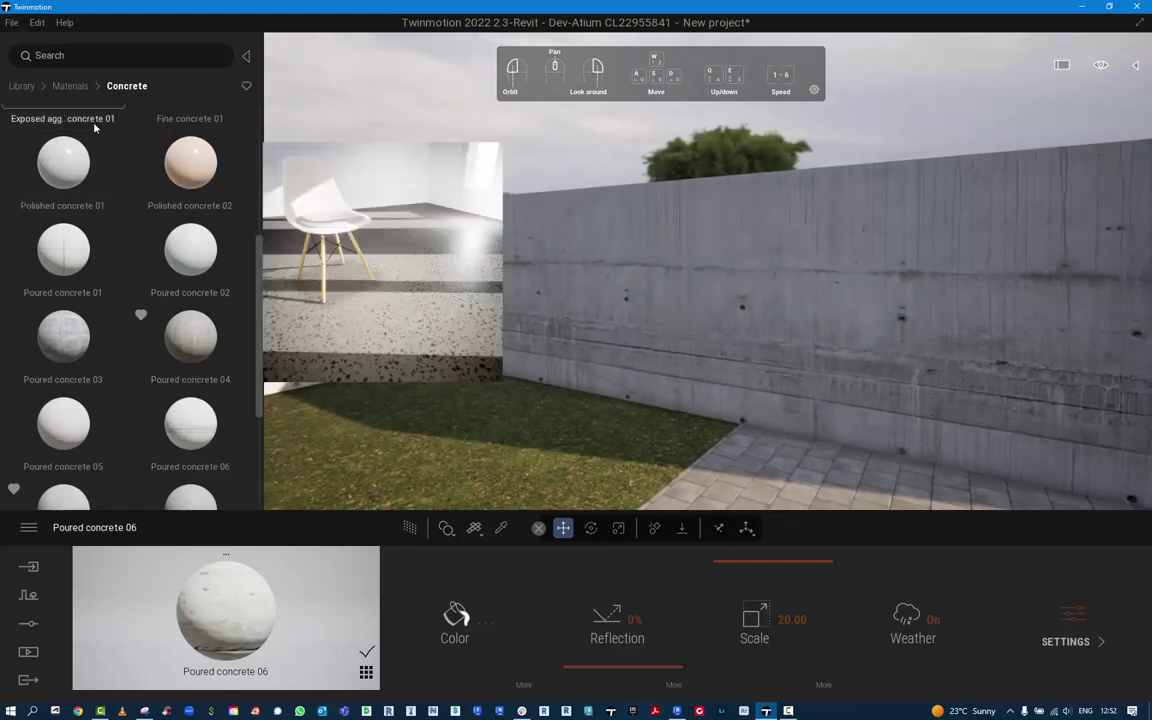
click(76, 362)
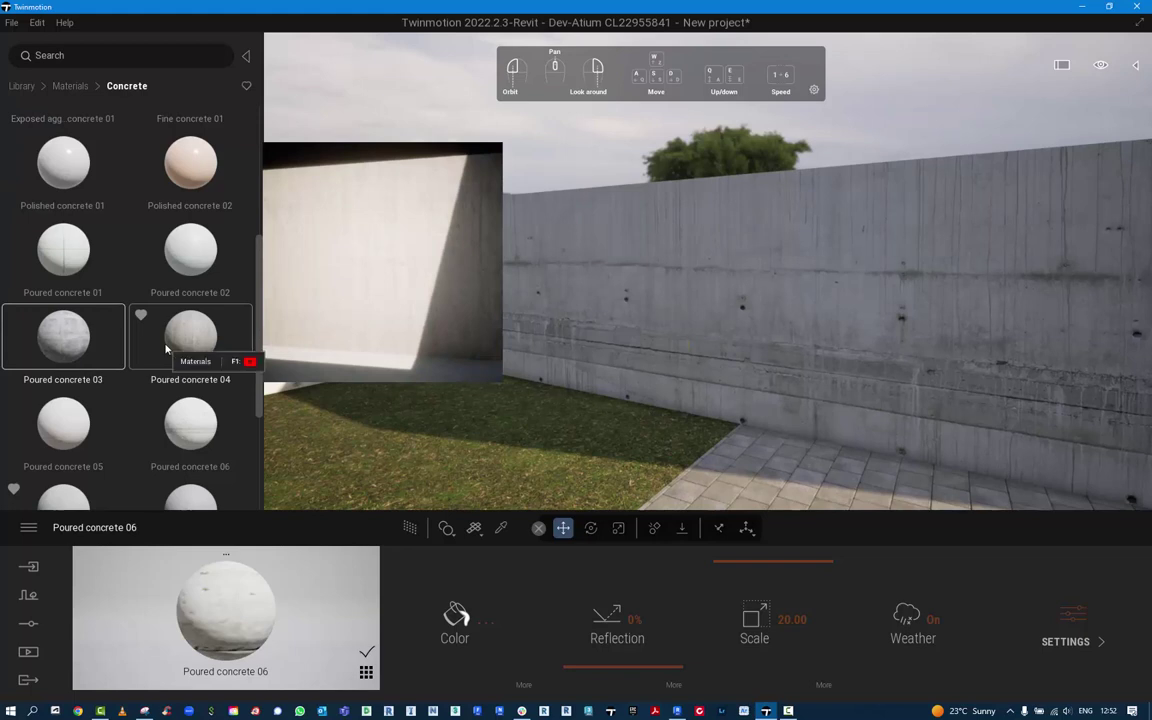
scroll(166, 347, down, 1)
click(178, 380)
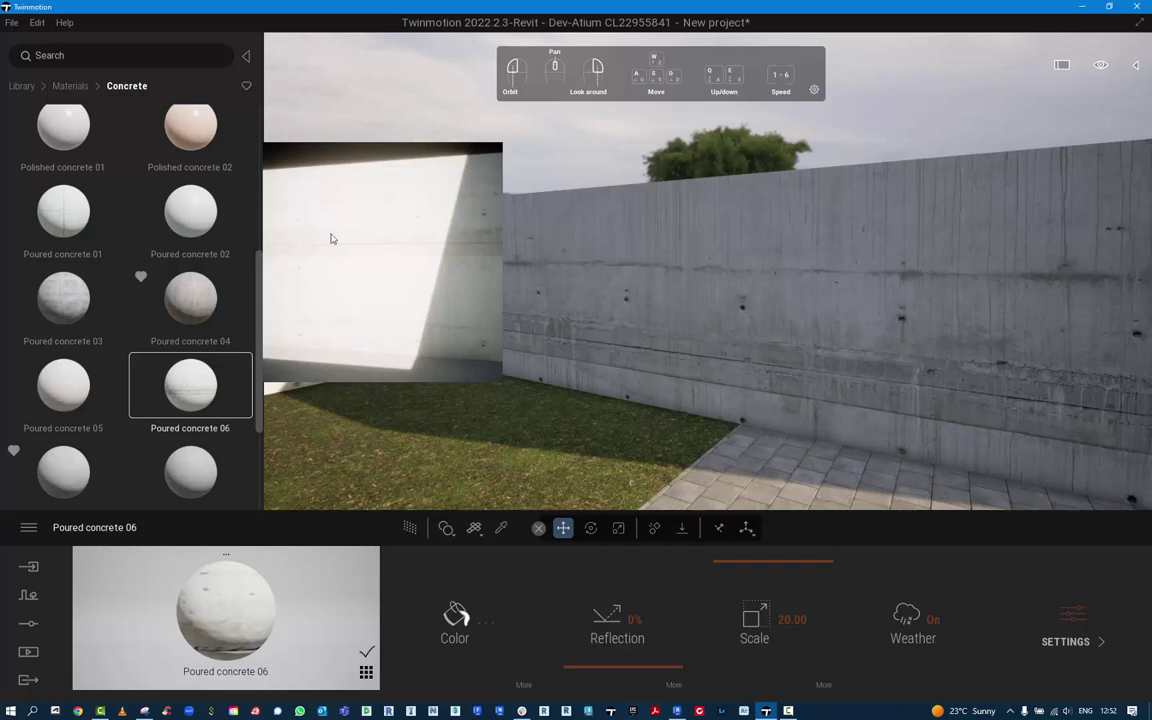
drag(178, 362, 635, 322)
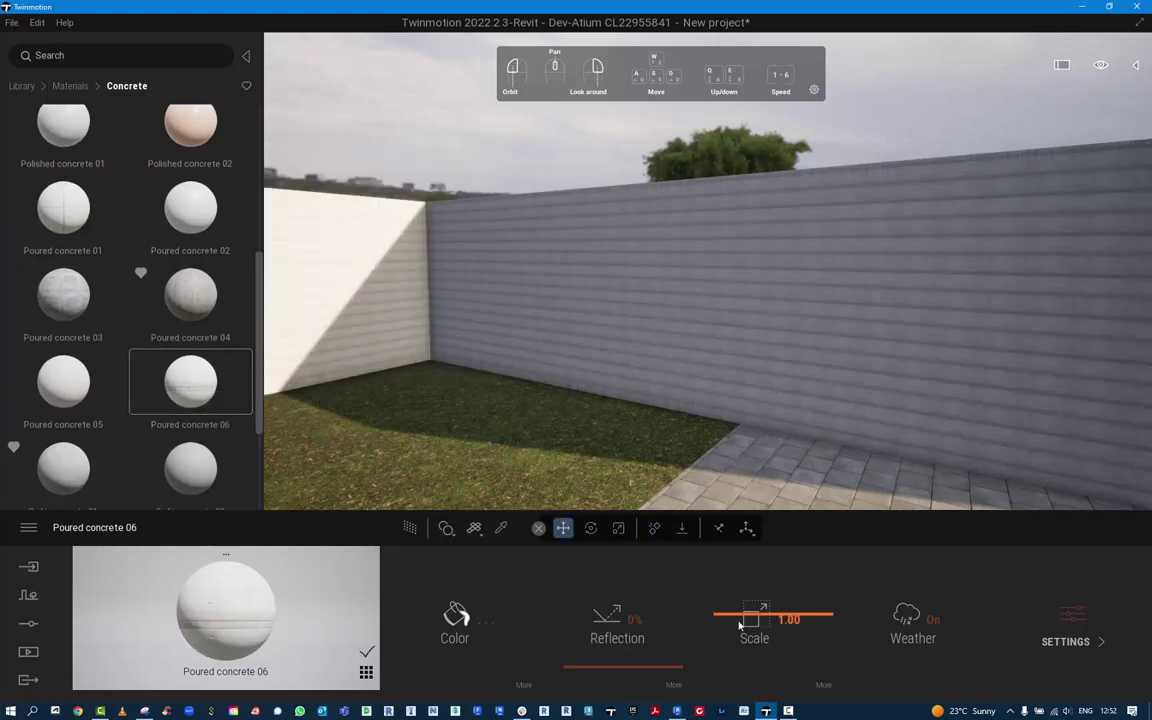
- Try a scale of 10 for the Poured concrete 06 material on the boundary walls and settle on 20
drag(724, 617, 719, 548)
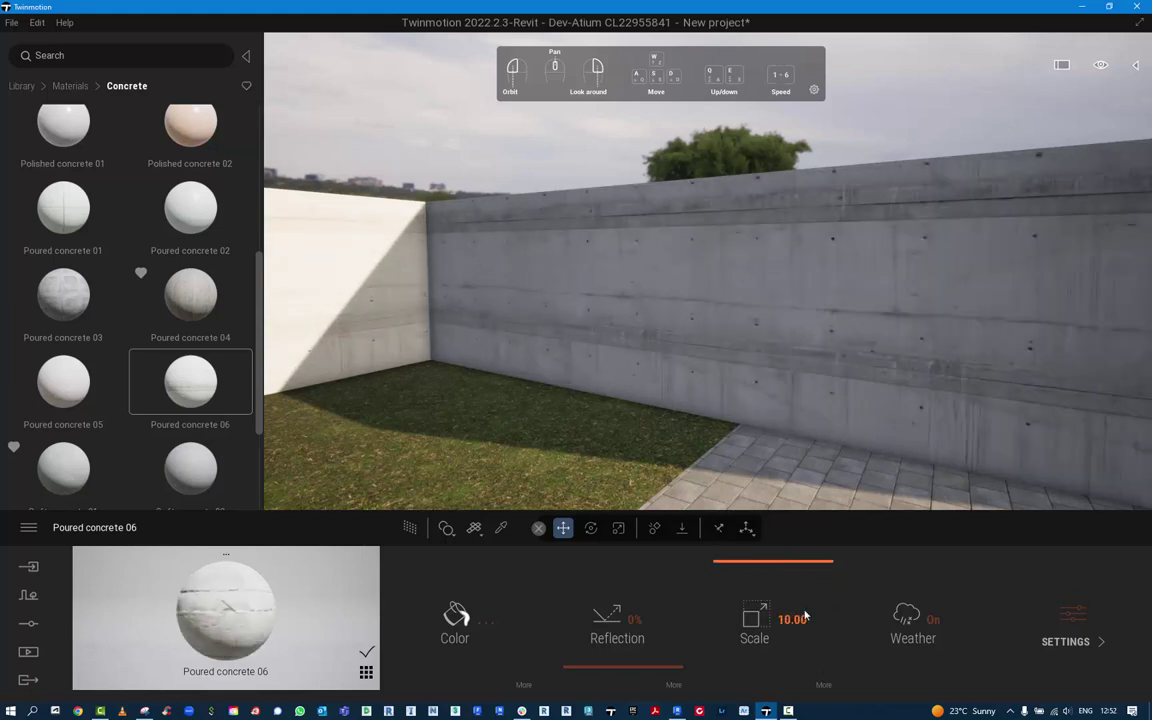
text(20)
key(Return)
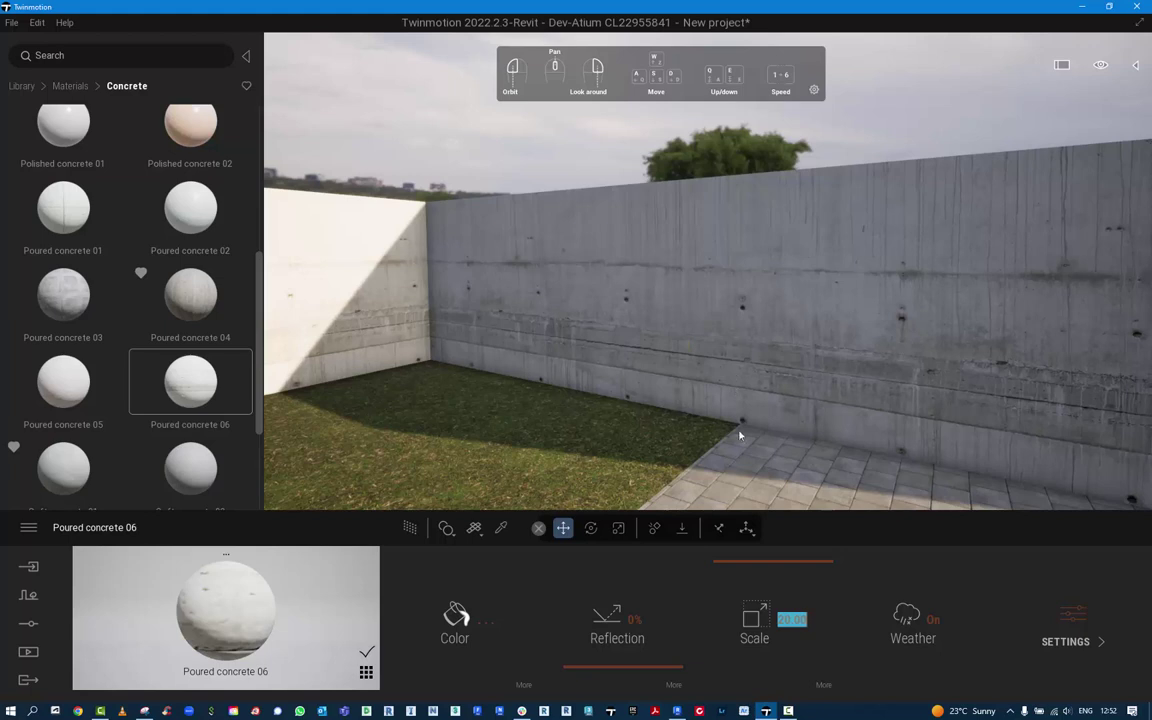
- Open the additional scale settings of Poured concrete 06, try rotating the texture and reset the rotation to 0
click(824, 686)
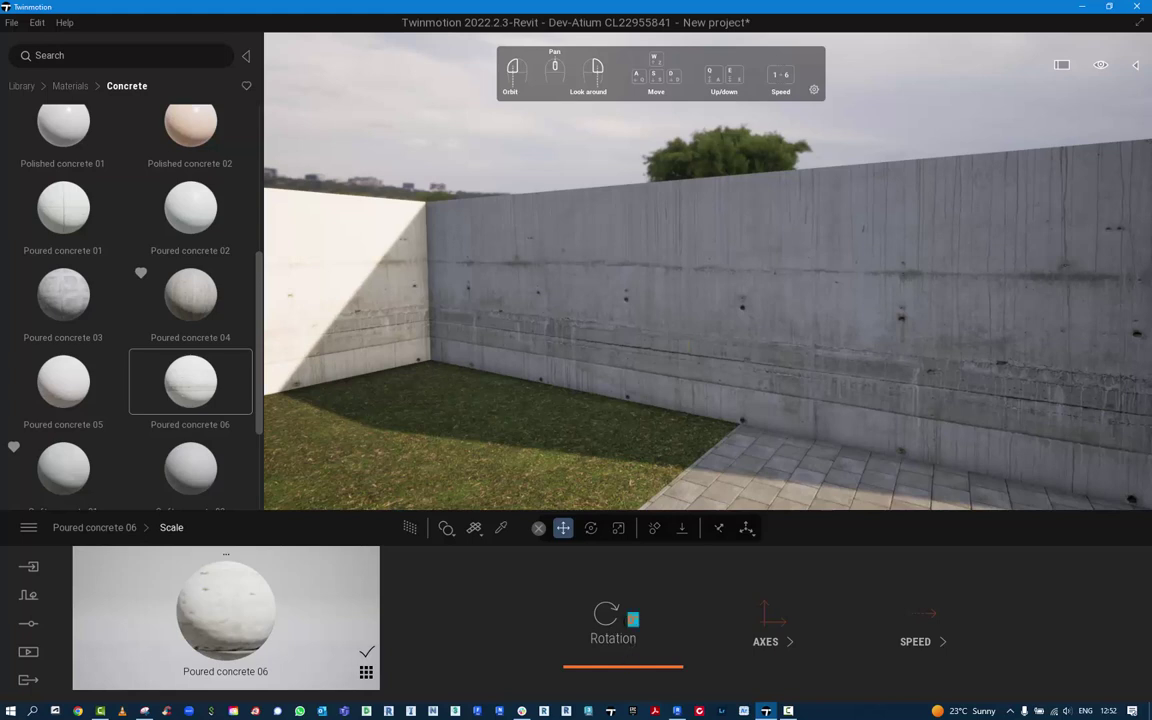
text(0)
key(Return)
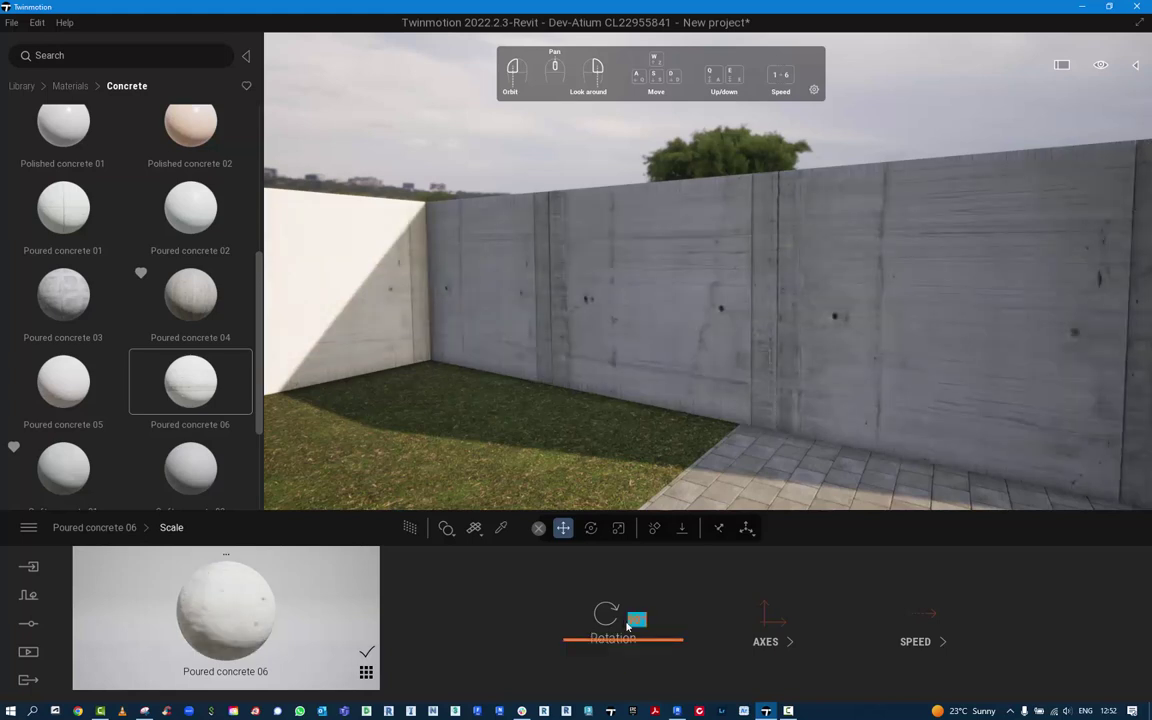
text(0)
key(Return)
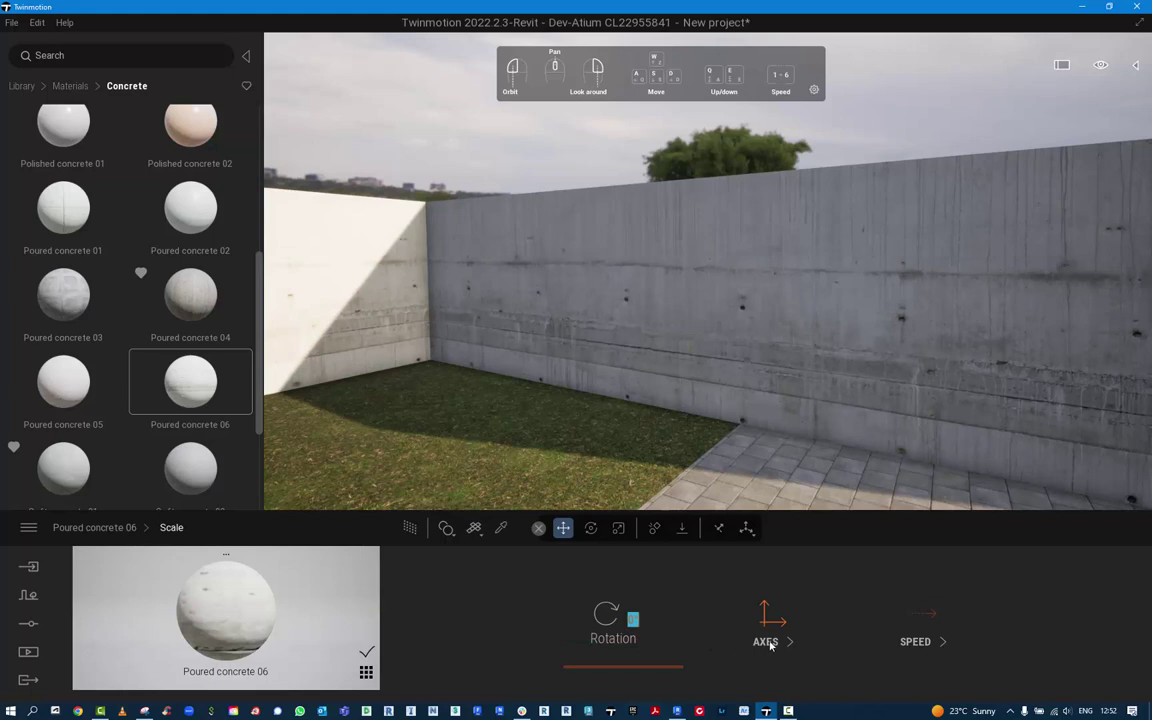
- Open the concrete texture's axes settings, try Move X at 0.17 and Move Y at 5, and return both to 0
click(766, 641)
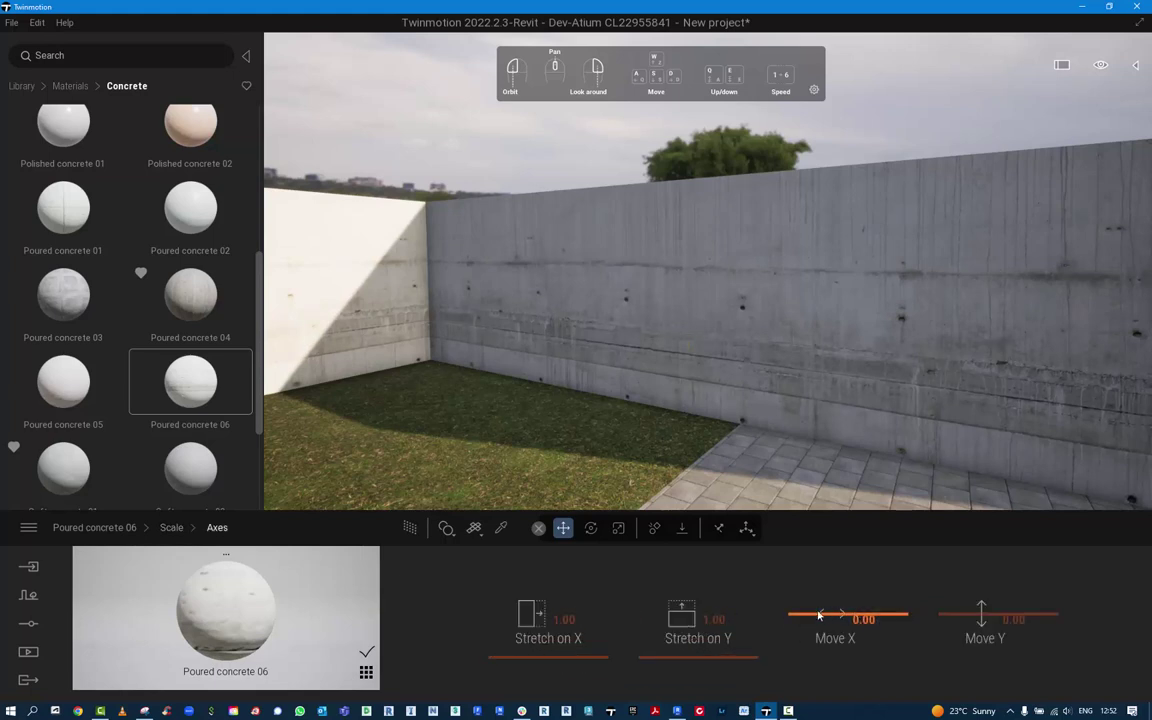
mouse_move(805, 619)
mouse_down()
mouse_move(800, 590)
mouse_move(820, 619)
mouse_up()
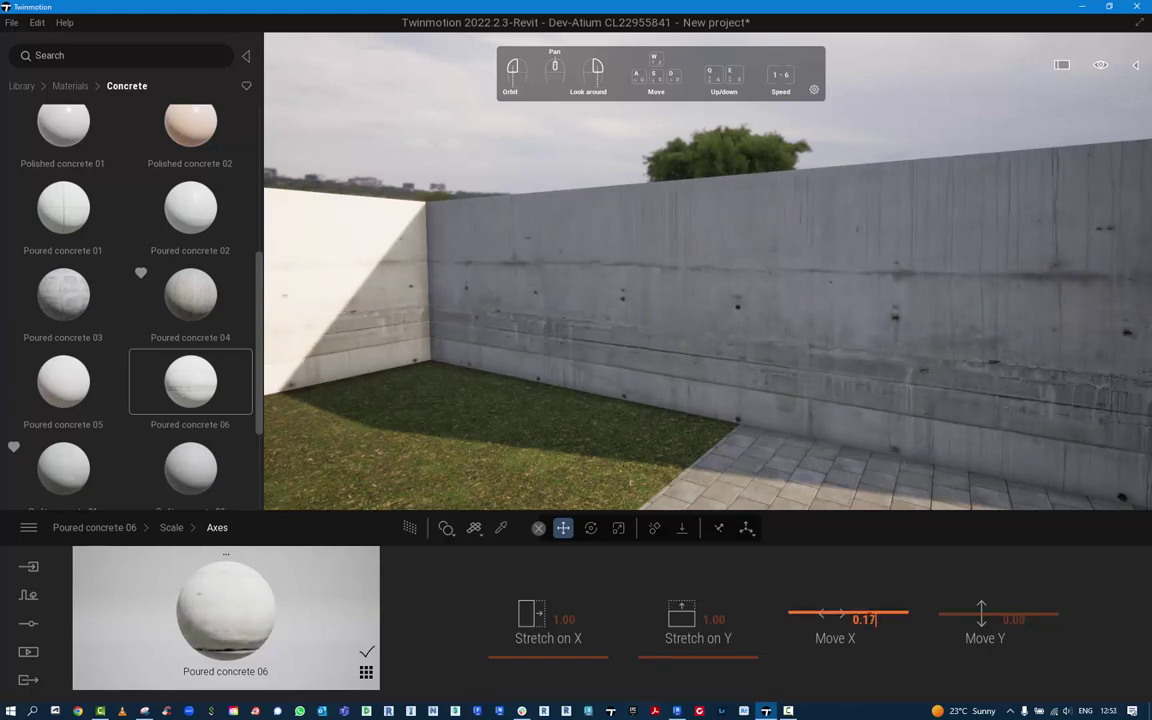
double_click(863, 620)
text(0)
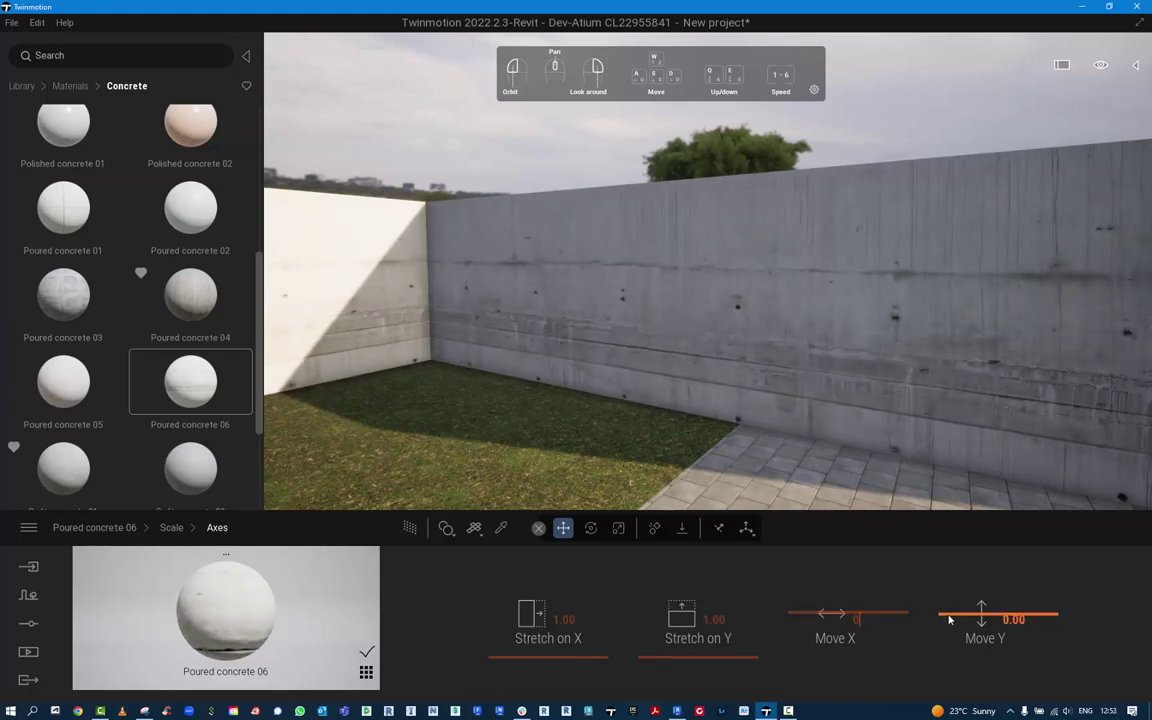
drag(949, 620, 945, 560)
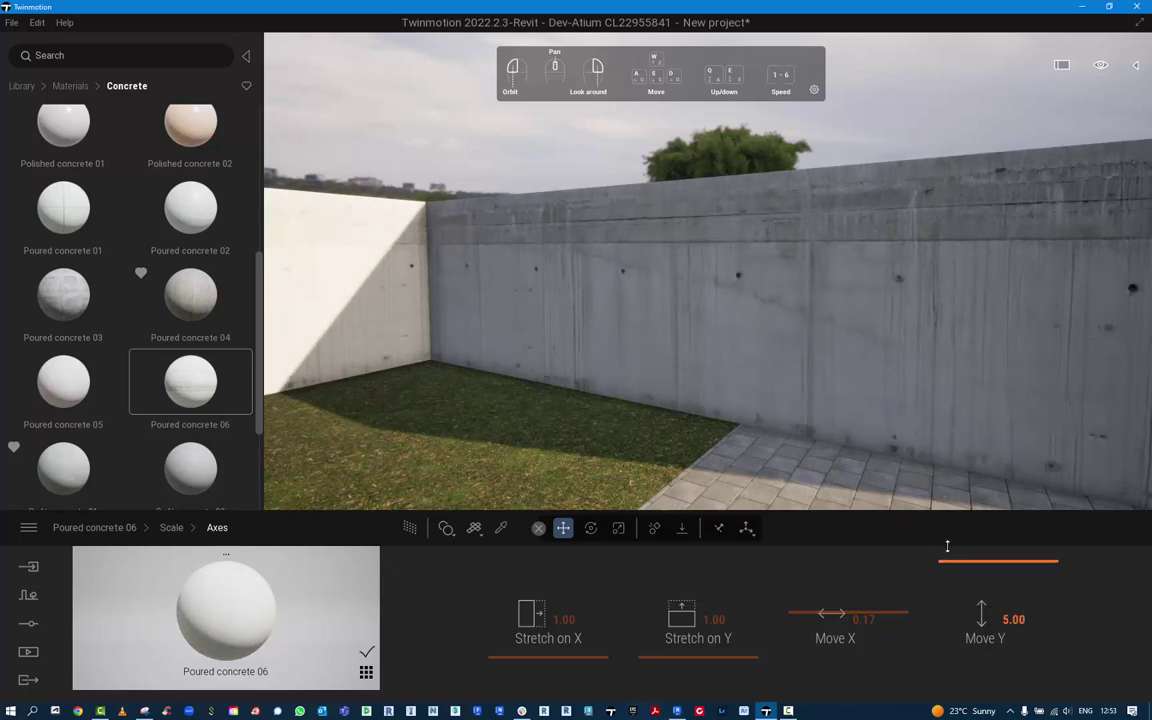
key(ctrl+z)
- Shift the concrete texture vertically on the boundary walls by setting Move Y to about -3.24
drag(948, 614, 946, 648)
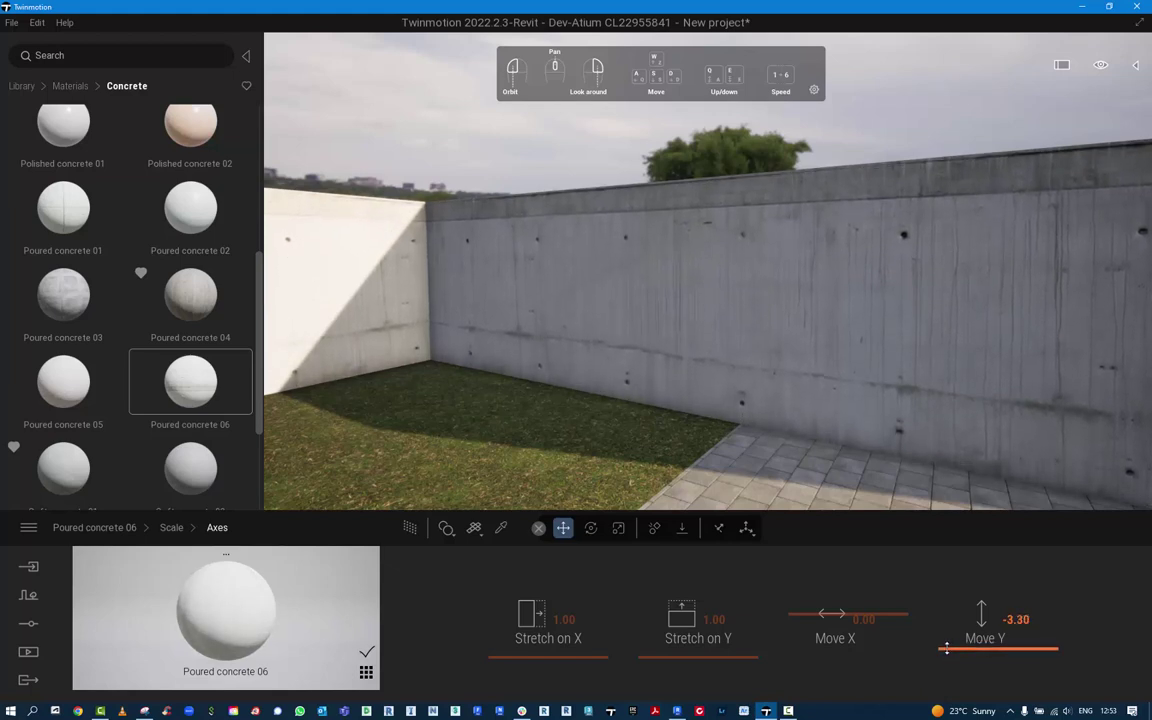
click(1016, 620)
key(BackSpace)
click(1016, 620)
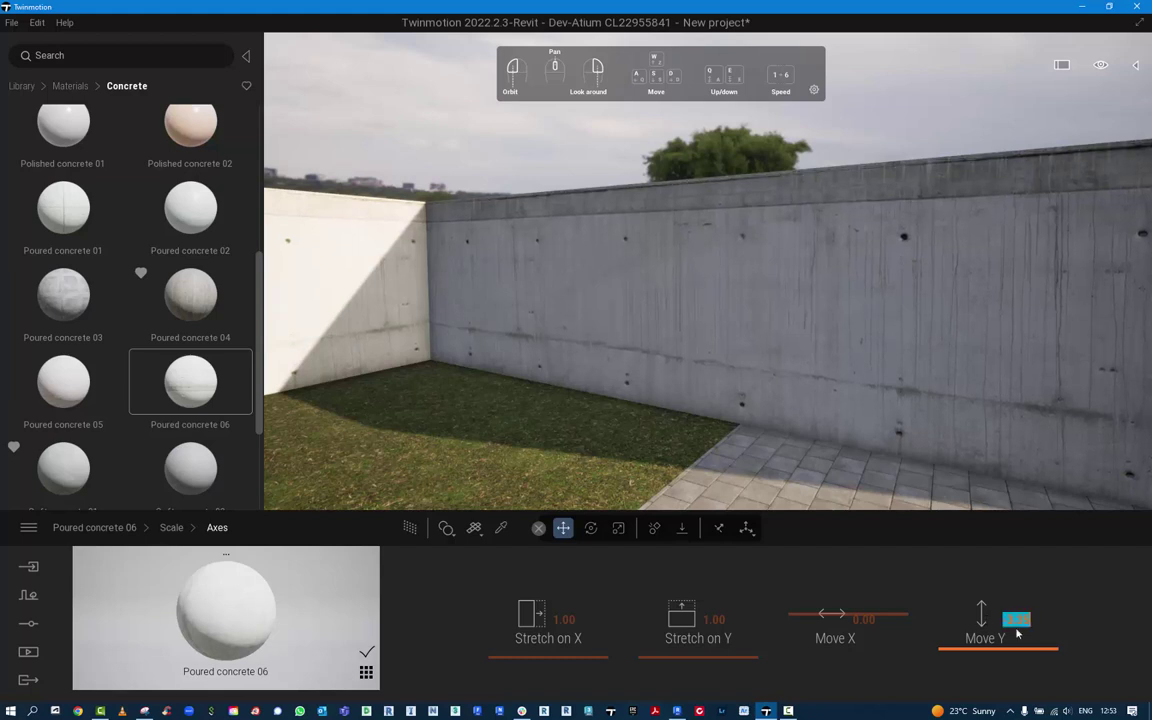
drag(950, 649, 950, 649)
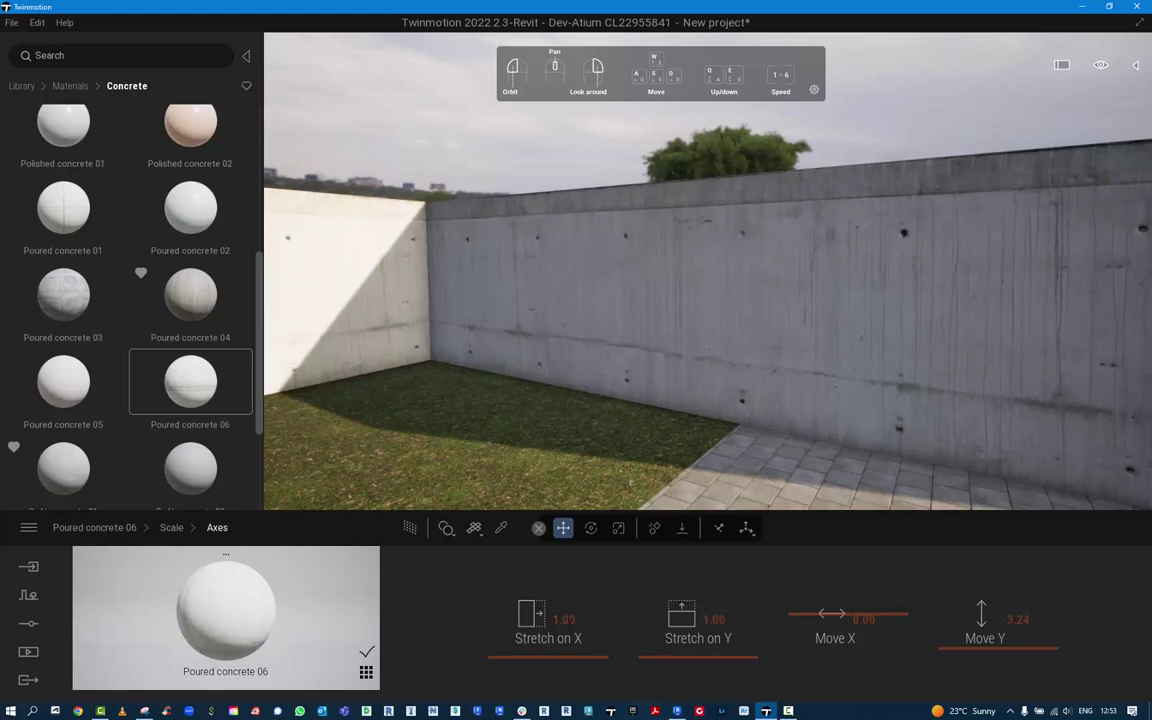
- Try a different Stretch on Y for the concrete texture, undo it and look over the house exterior
drag(672, 654, 712, 640)
key(ctrl+z)
mouse_move(708, 300)
right_down()
mouse_move(1138, 302)
mouse_move(770, 298)
mouse_move(797, 234)
mouse_move(745, 340)
mouse_move(530, 308)
mouse_move(875, 306)
mouse_move(560, 308)
right_up()
key(w)
key(w)
key(s)
key(w)
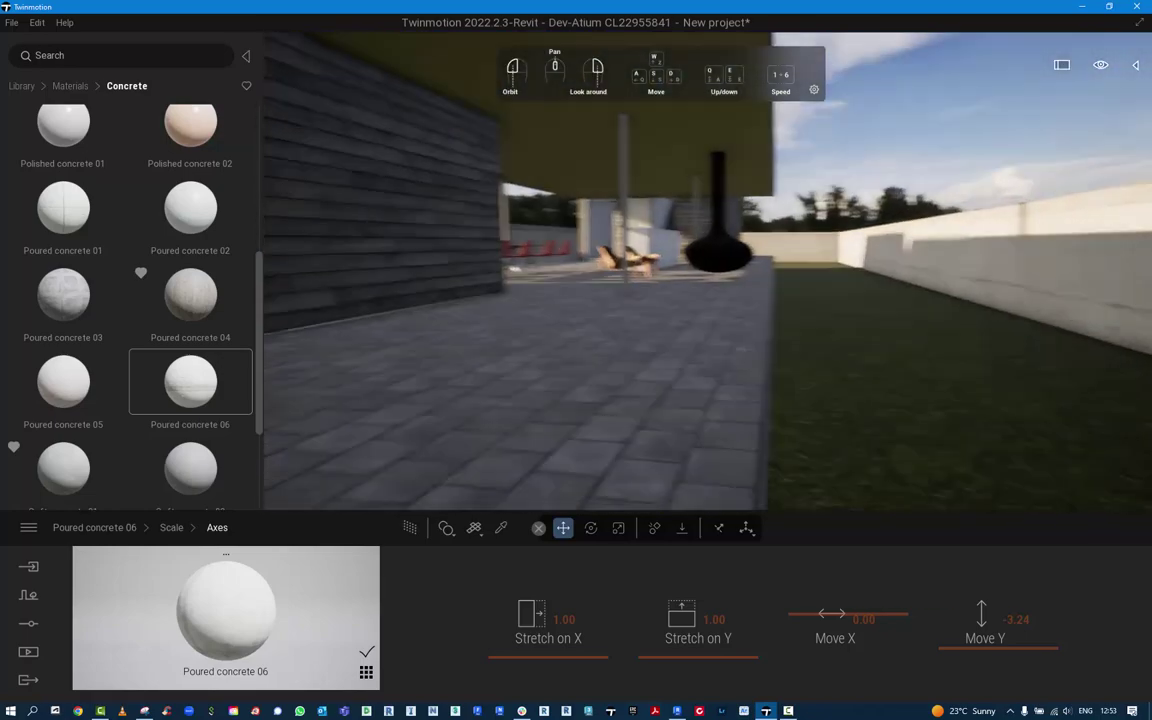
key(s)
right_drag(740, 300, 527, 275)
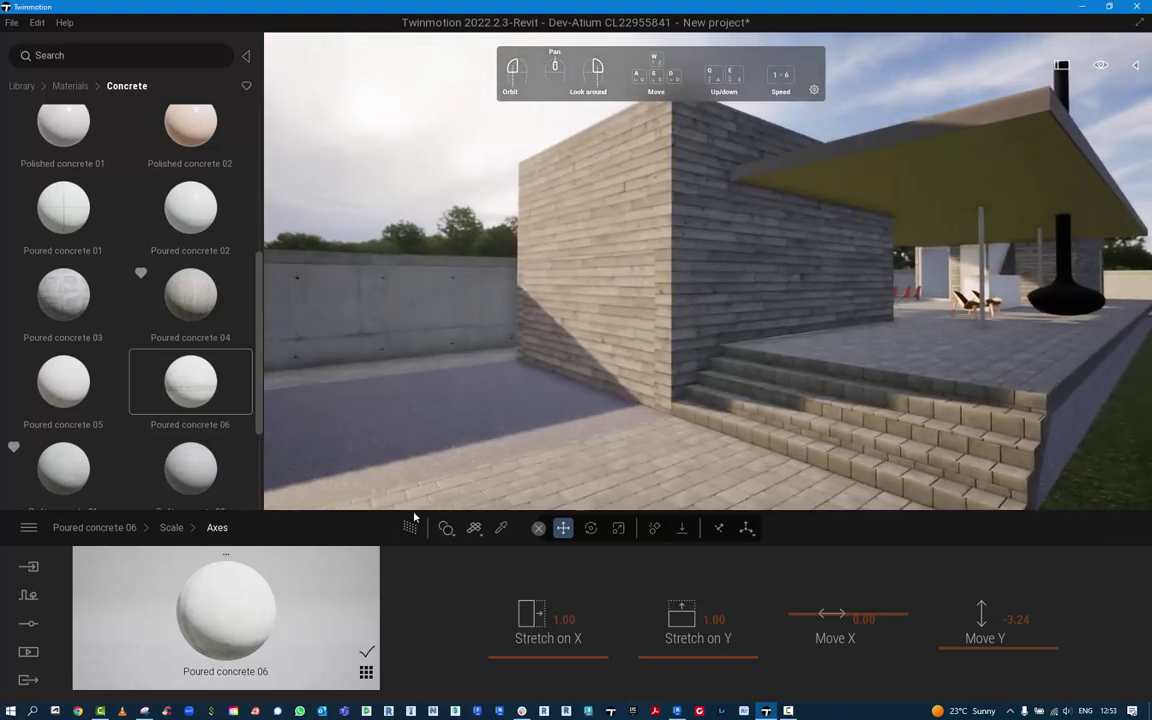
- Apply Reflective glass from the Glass materials to the tall window beside the timber-clad wall
key(Escape)
click(58, 86)
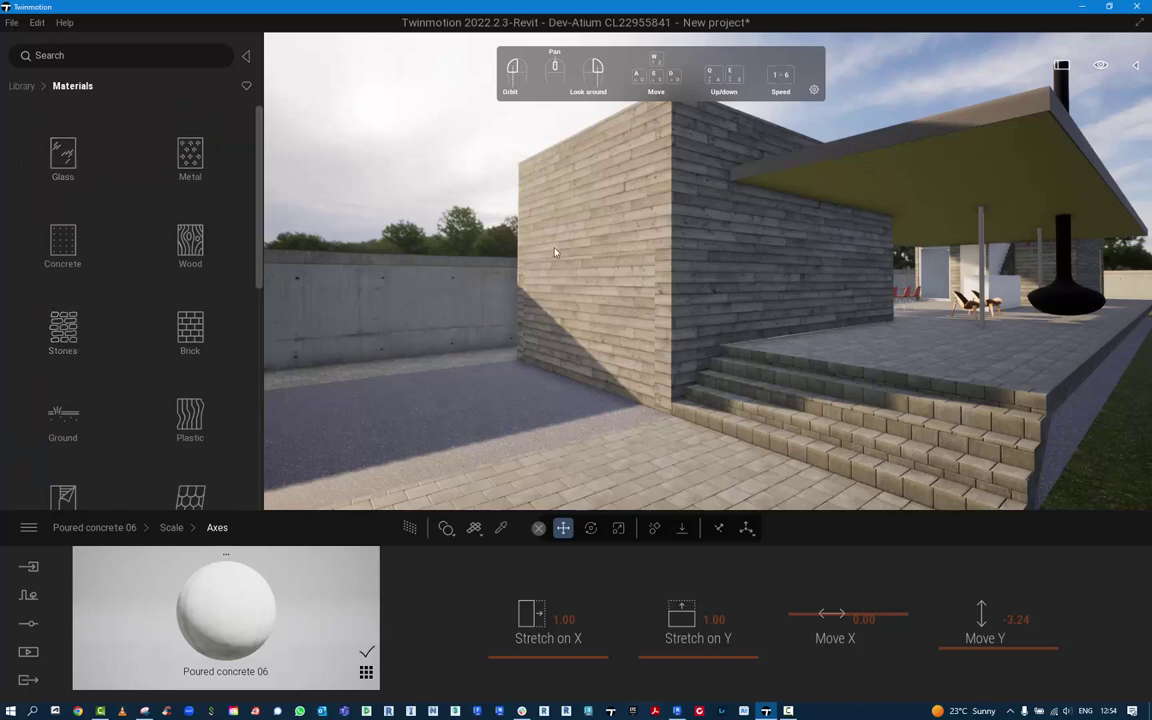
click(110, 167)
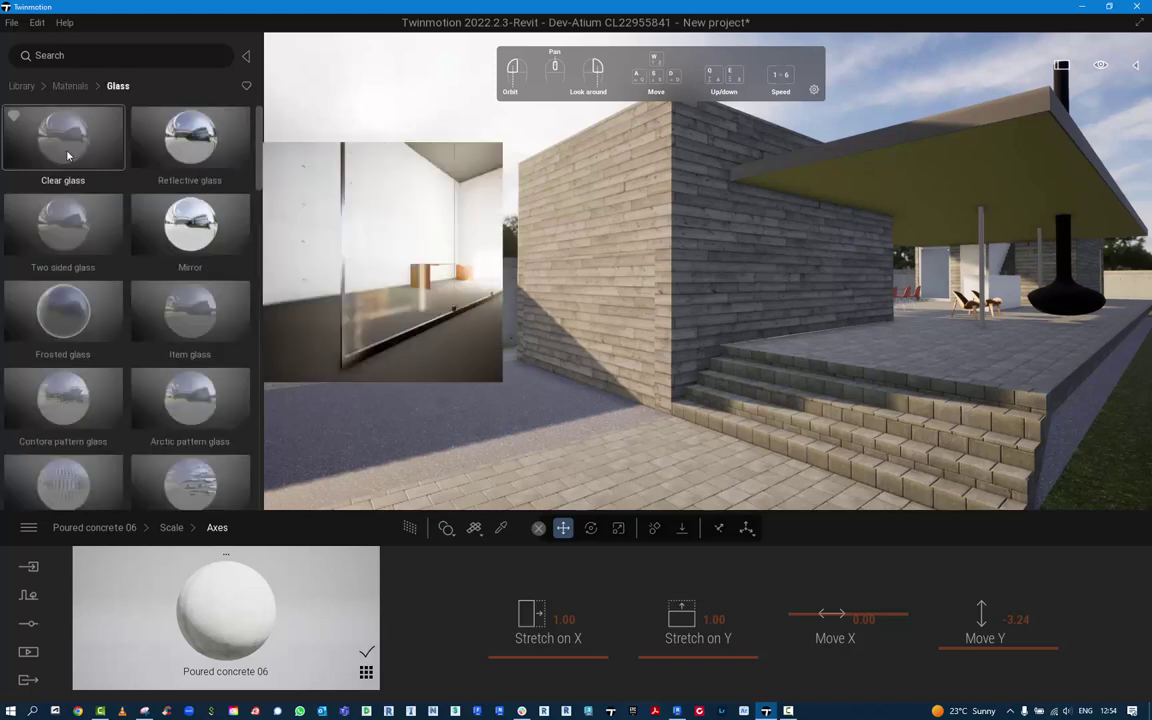
key(w)
mouse_move(708, 271)
right_down()
mouse_move(850, 262)
mouse_move(640, 256)
mouse_move(690, 256)
right_up()
key(w)
key(a)
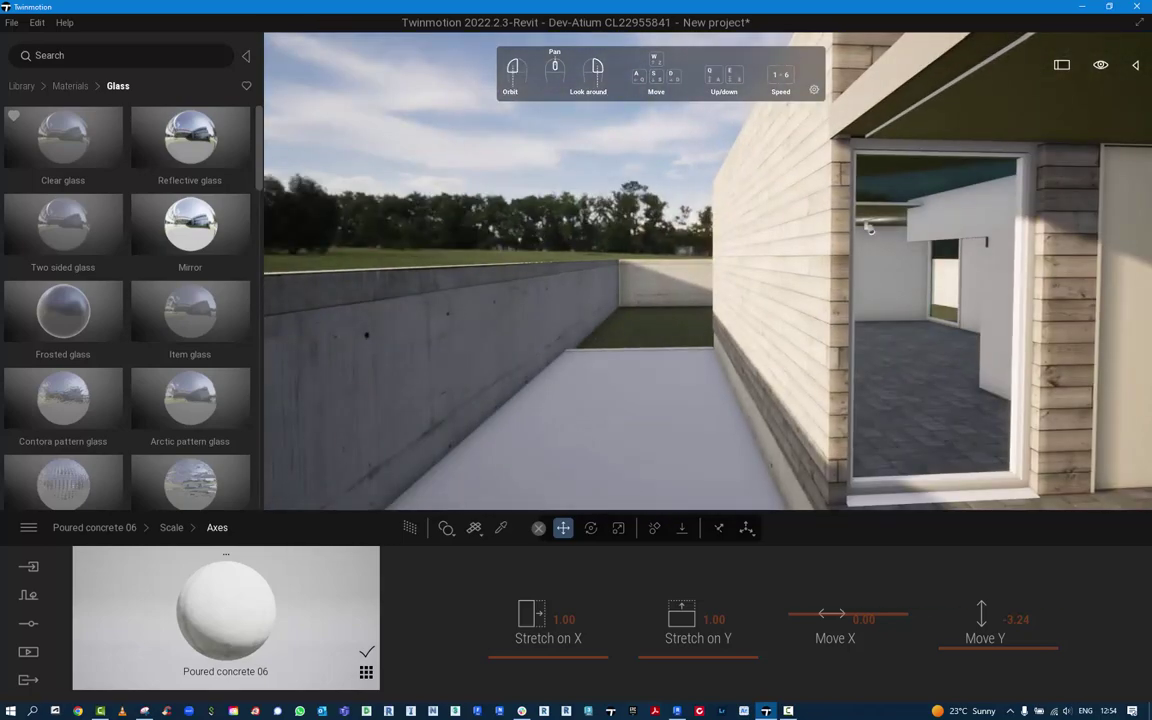
key(d)
key(s)
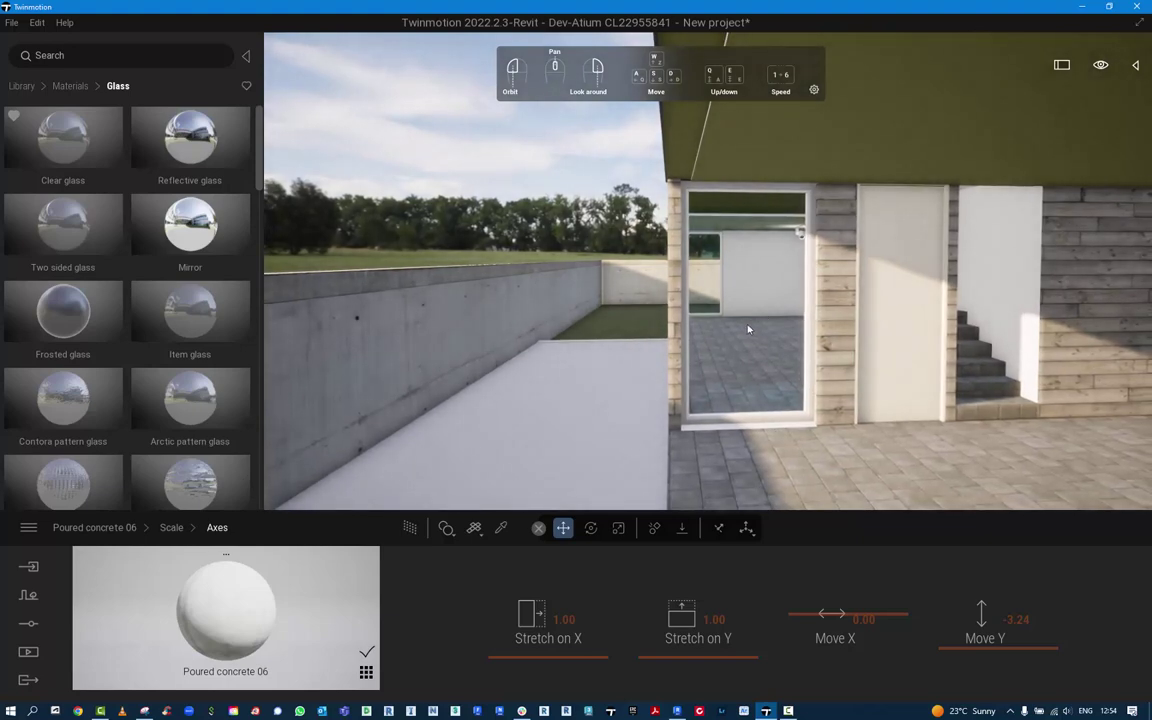
right_drag(690, 333, 757, 333)
mouse_move(130, 238)
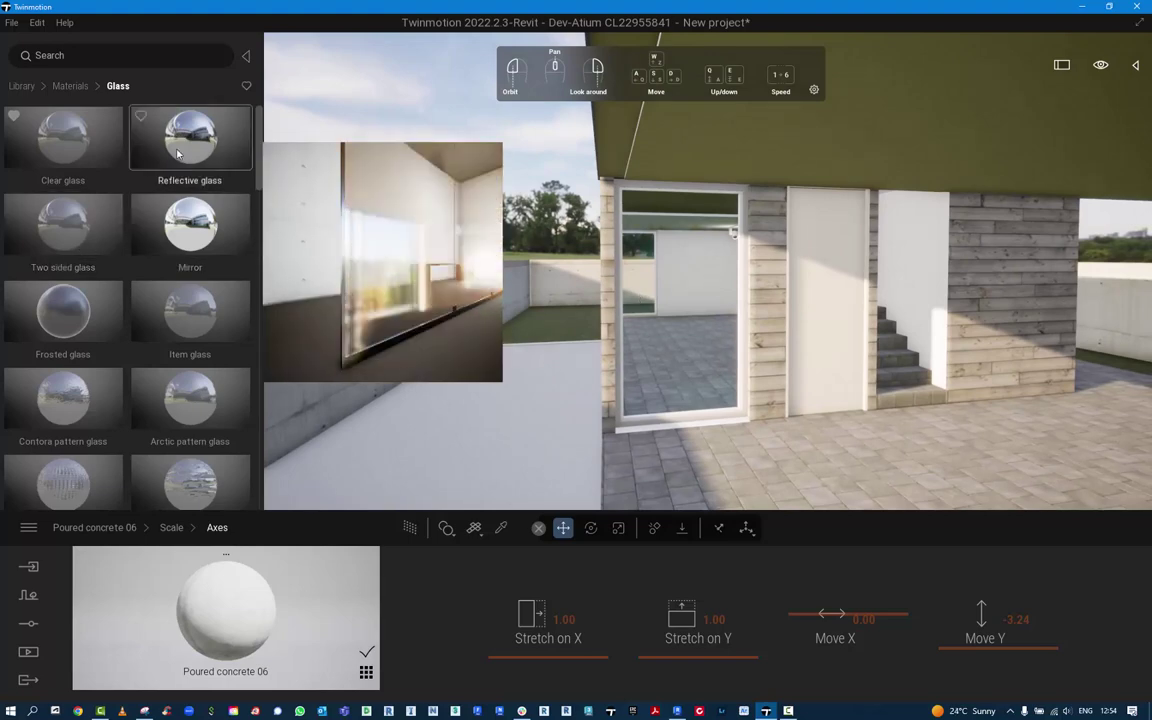
drag(178, 152, 653, 303)
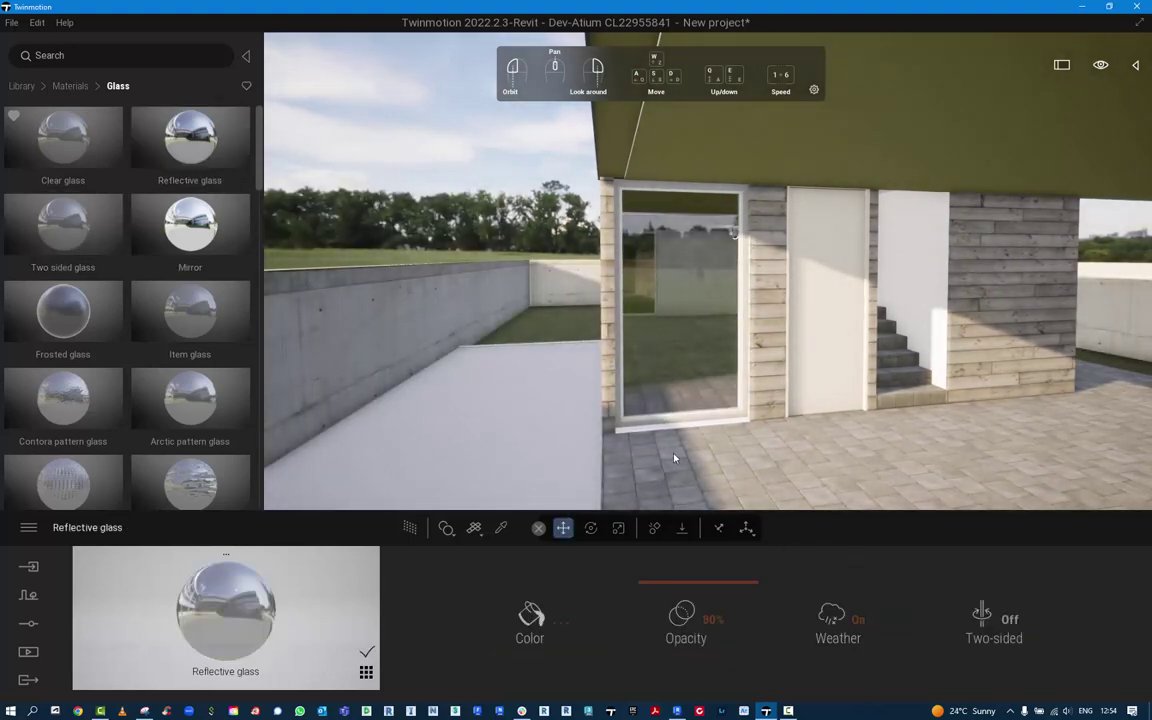
- Examine the reflections in the windows from different heights and from both sides of the house
right_drag(674, 457, 715, 457)
key(w)
key(s)
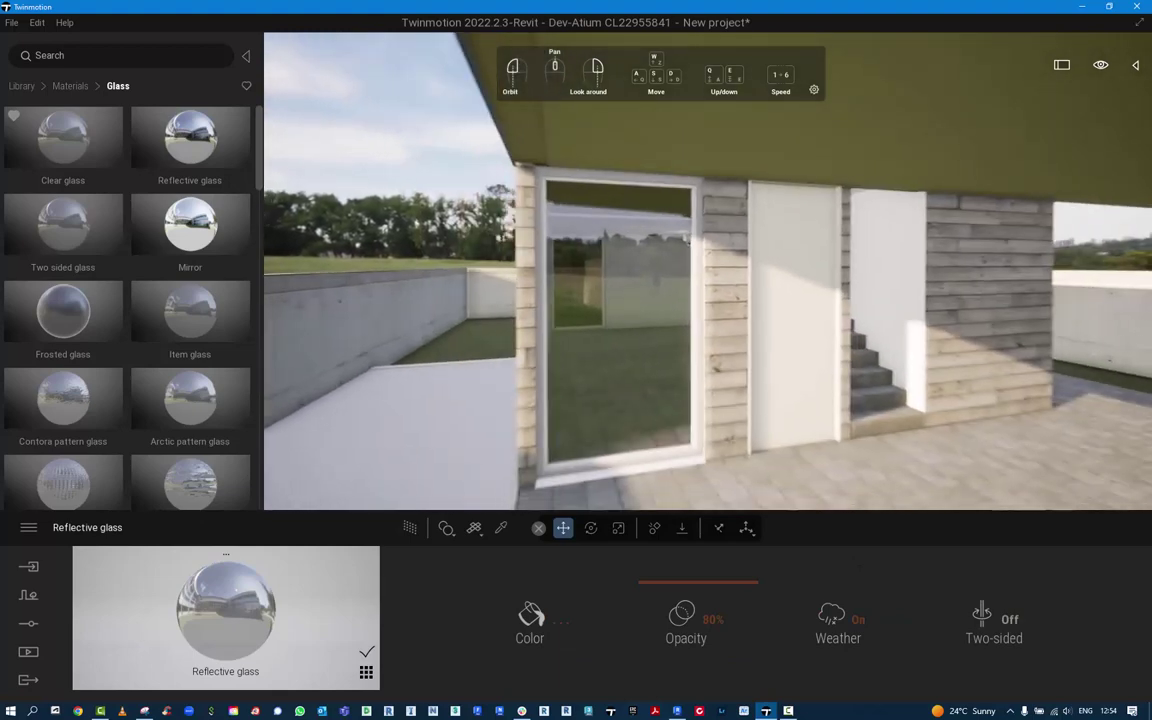
key(e)
right_drag(715, 457, 630, 352)
key(d)
key(w)
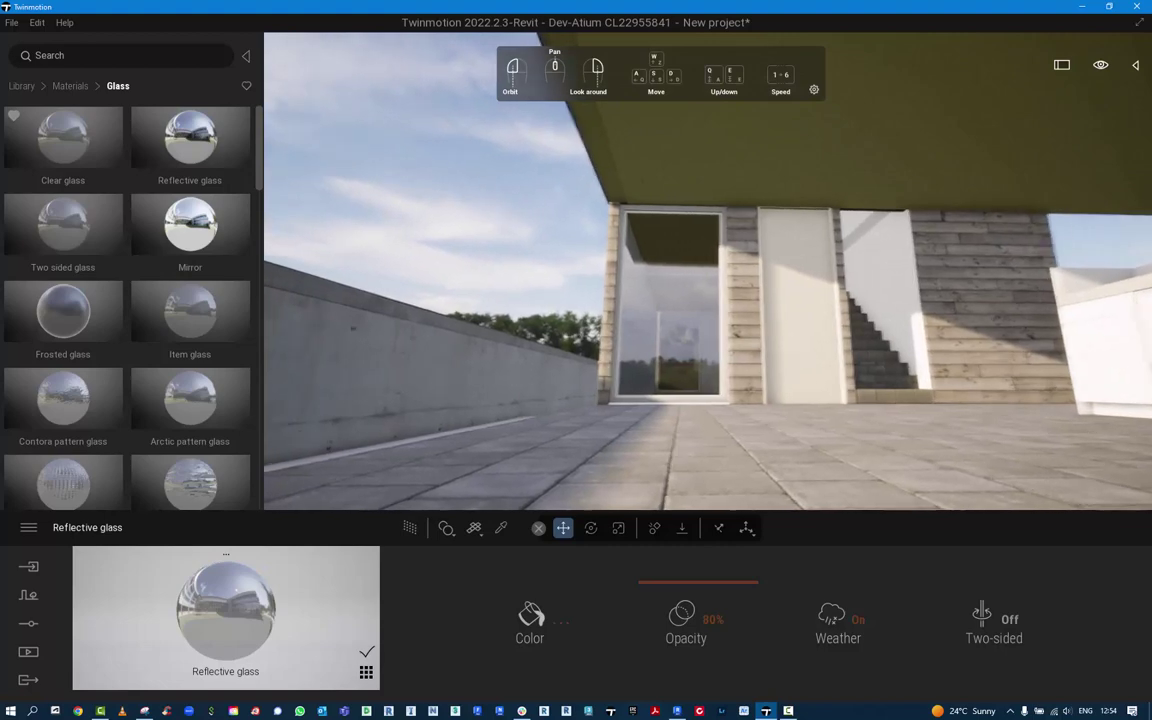
key(a)
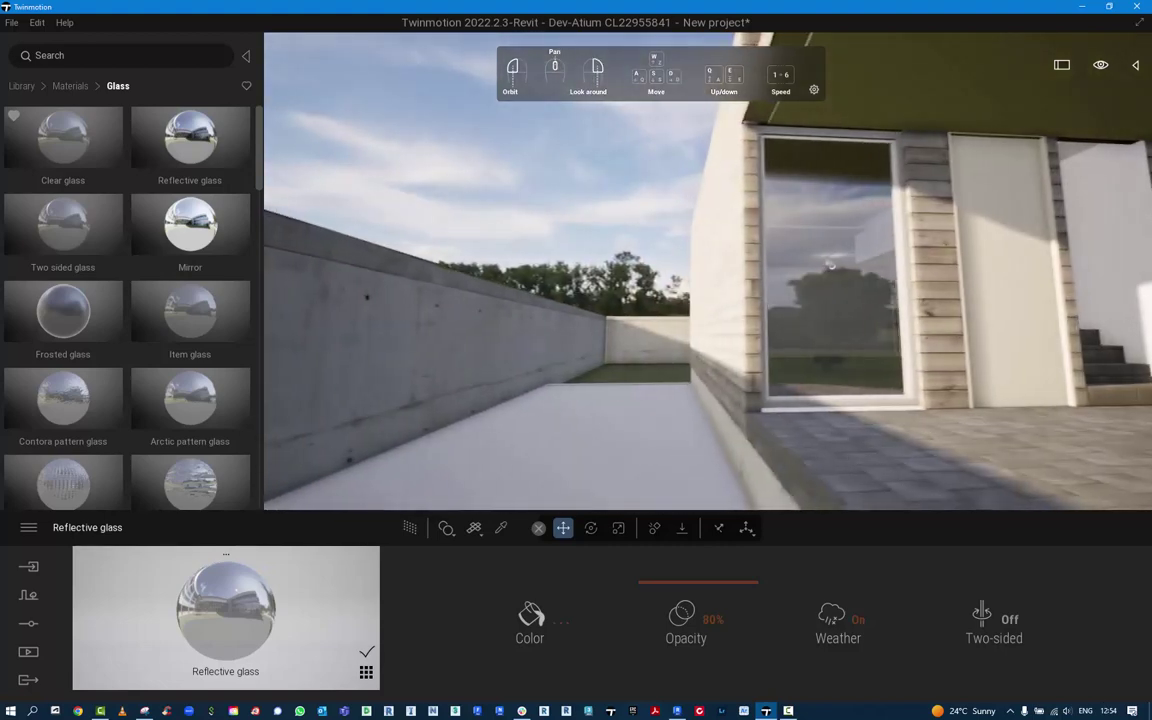
right_drag(630, 352, 390, 420)
key(w)
key(s)
key(w)
key(d)
key(s)
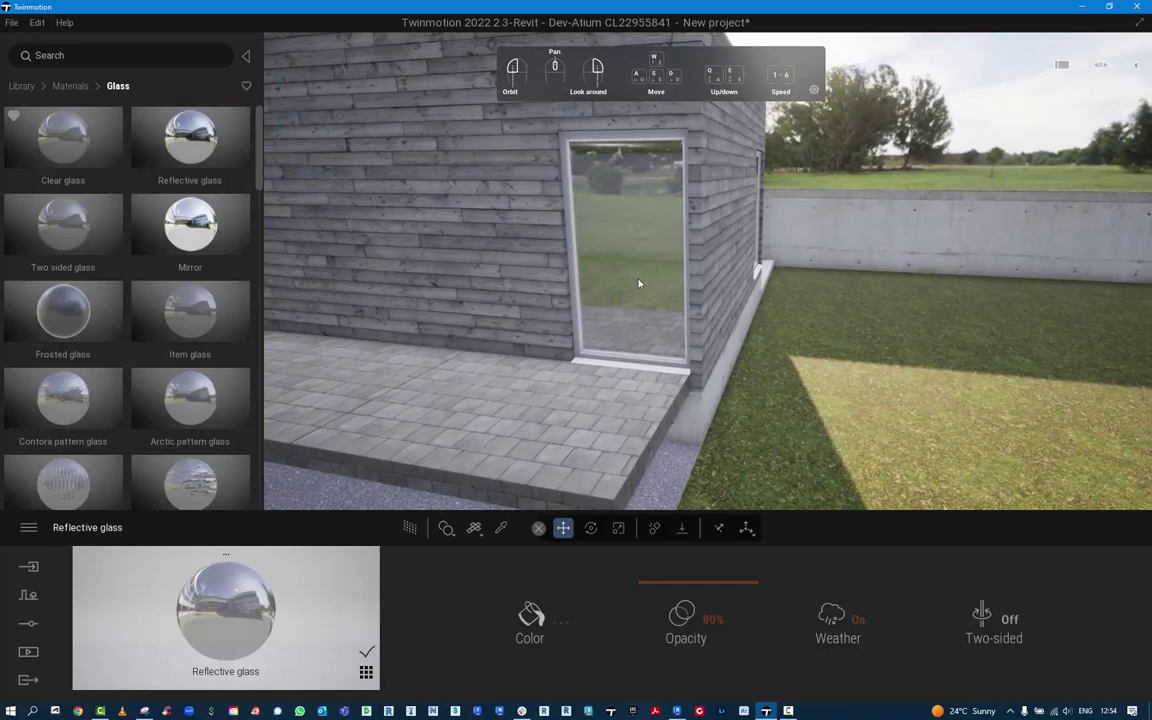
key(q)
right_drag(638, 281, 606, 186)
key(w)
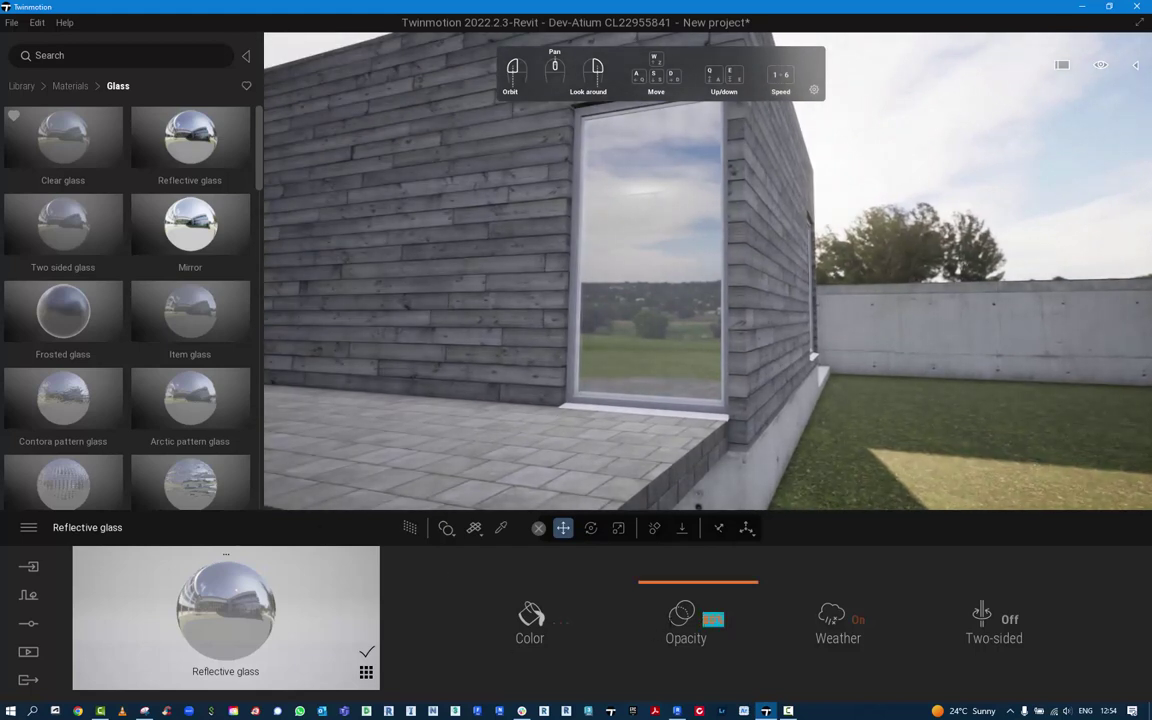
- Try lower opacity values for the Reflective glass and set its opacity to 85%
drag(698, 582, 698, 614)
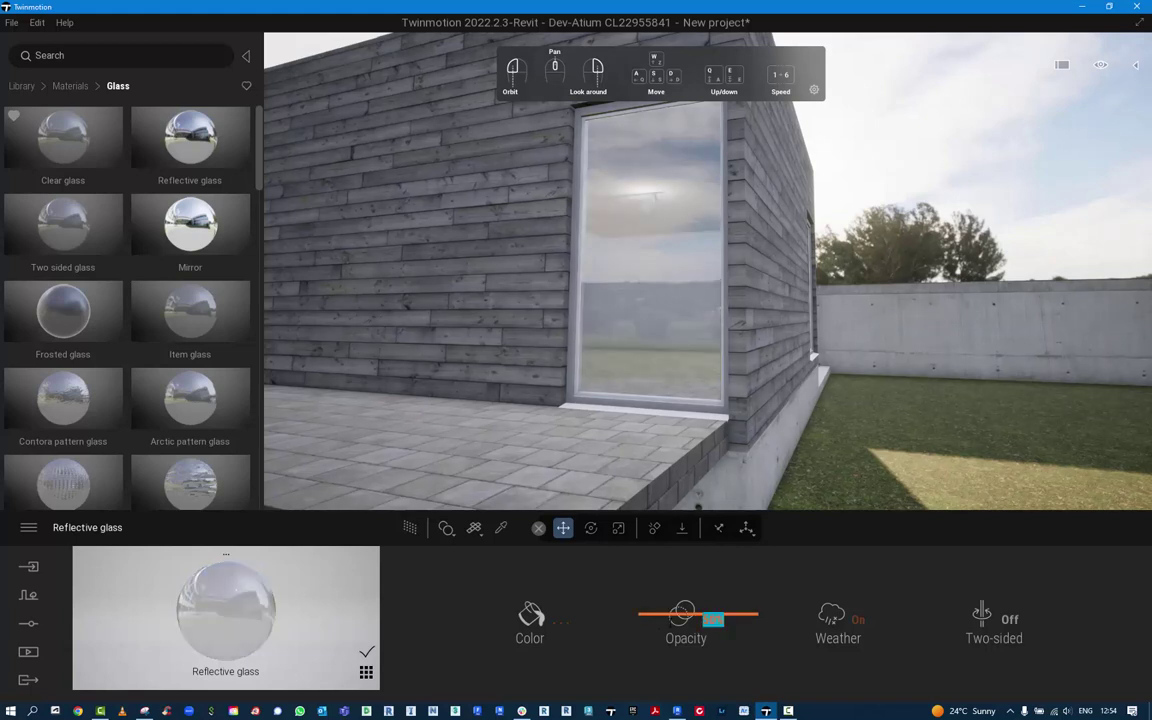
click(707, 617)
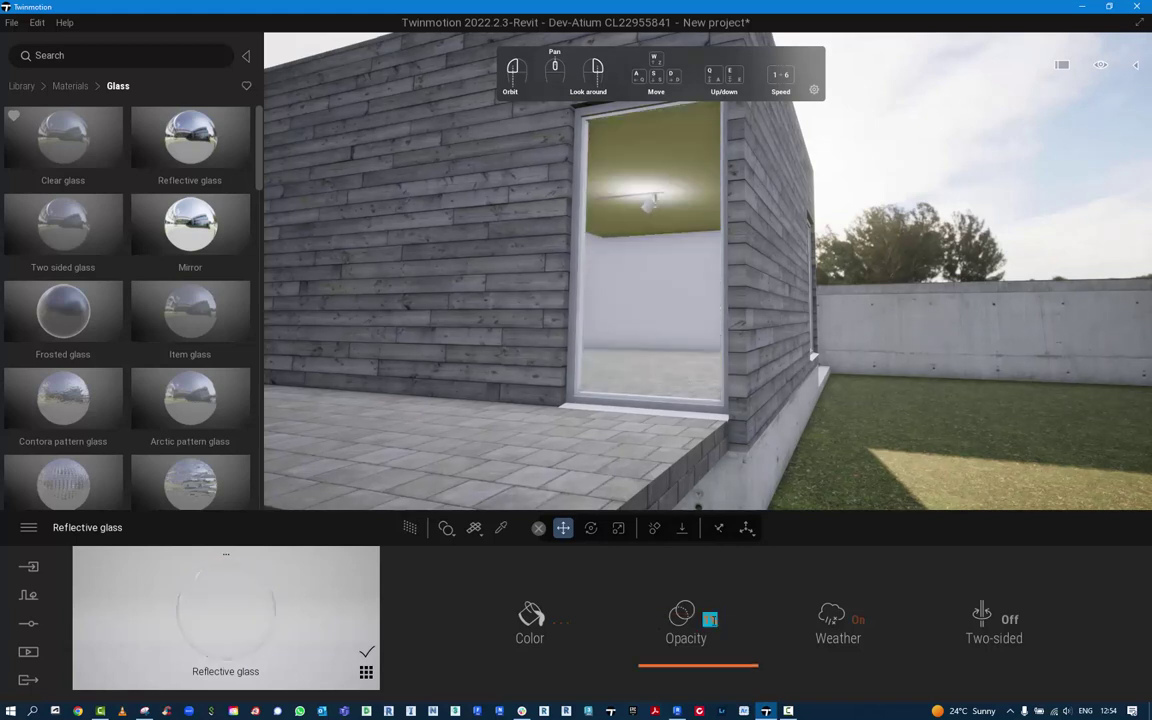
text(85)
key(Return)
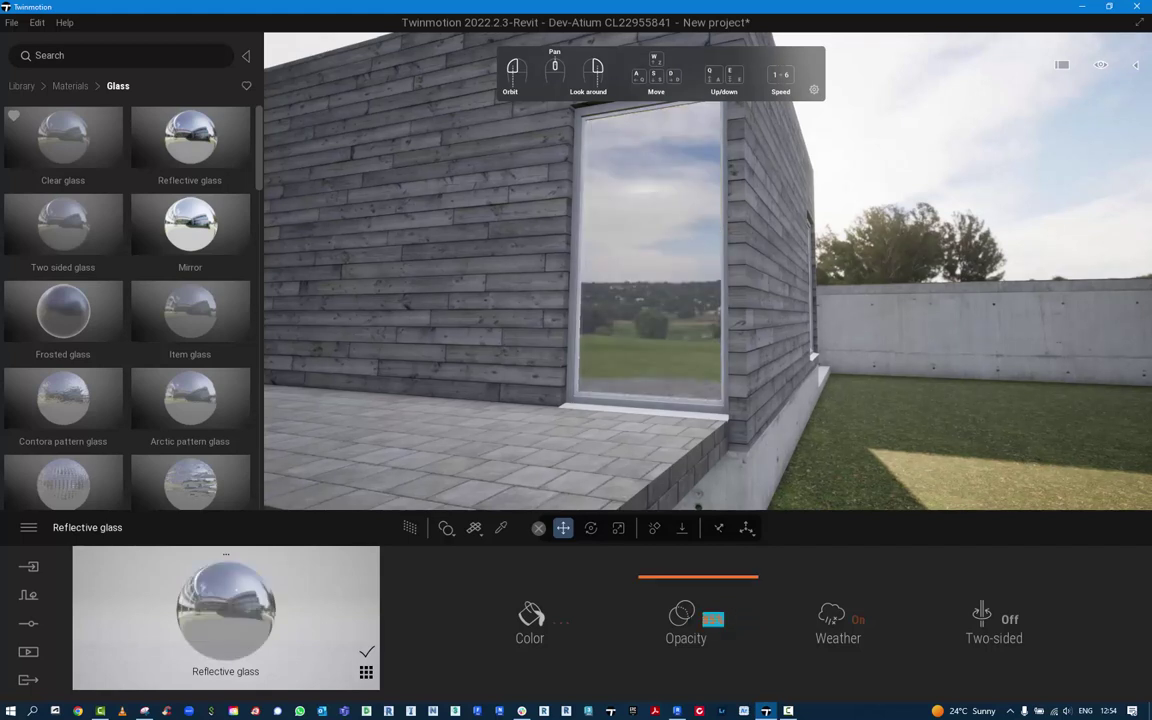
- Inspect the adjusted window glass from around the house
key(w)
right_drag(742, 457, 690, 455)
key(s)
right_drag(880, 470, 720, 478)
key(w)
key(w)
right_drag(790, 455, 770, 450)
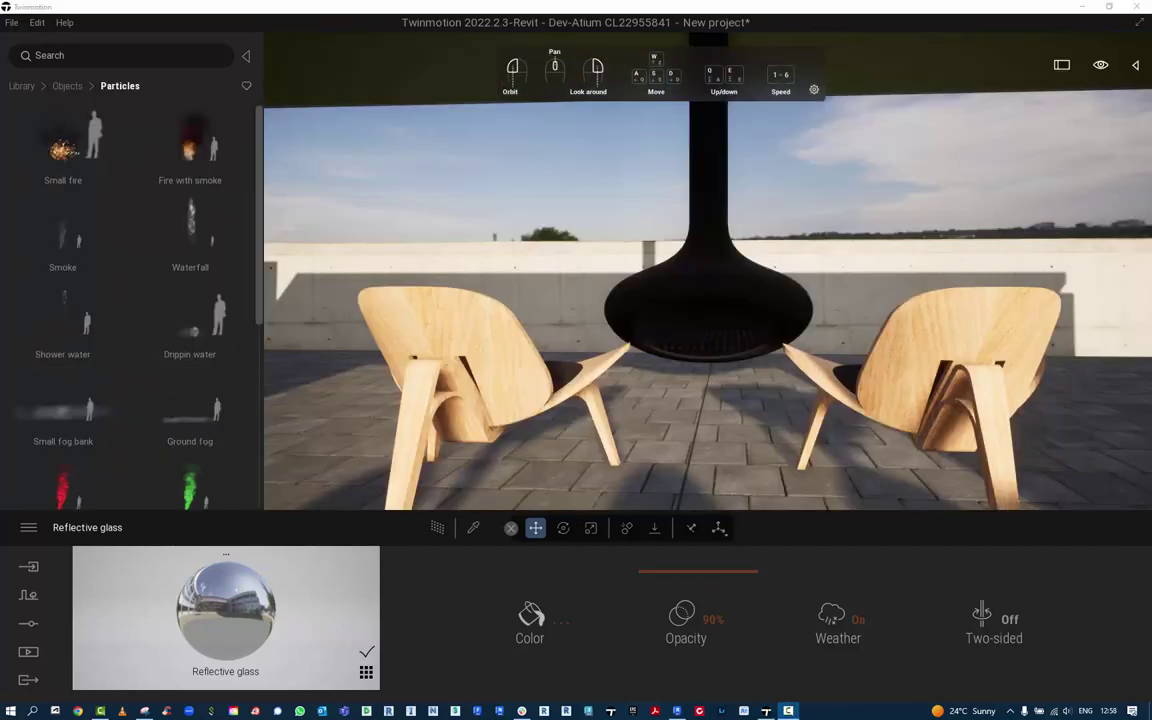
- Place the Fire with smoke particle from the Particles library inside the hanging fireplace
click(70, 86)
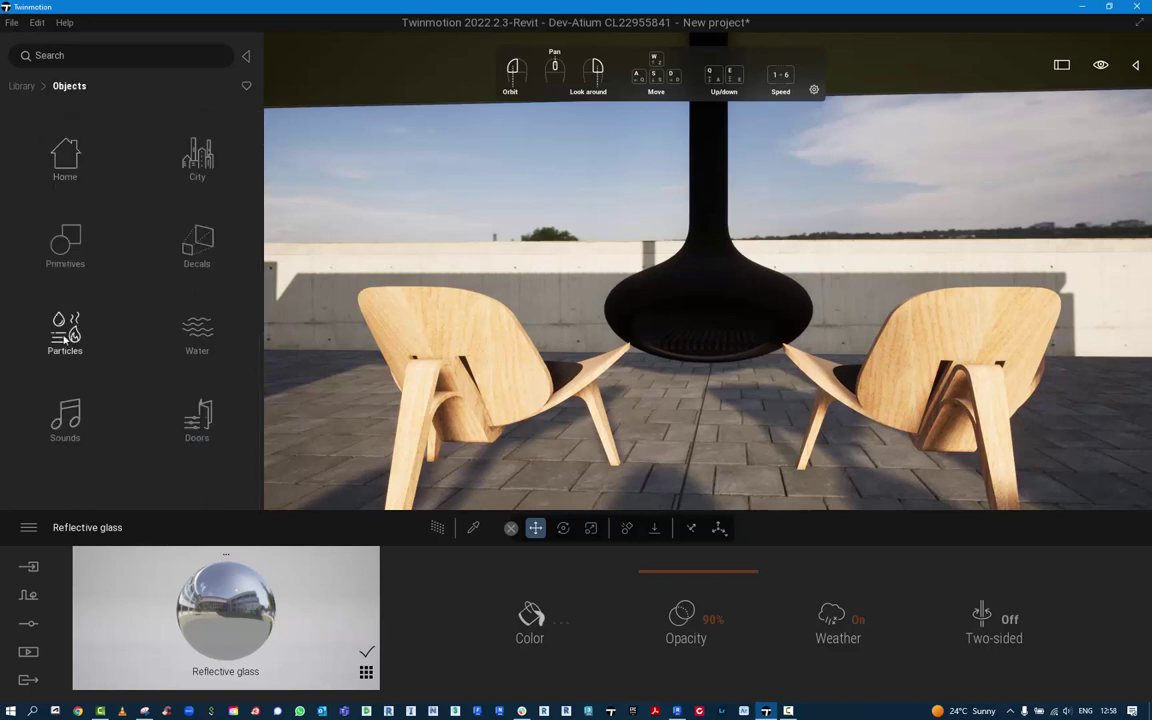
click(60, 340)
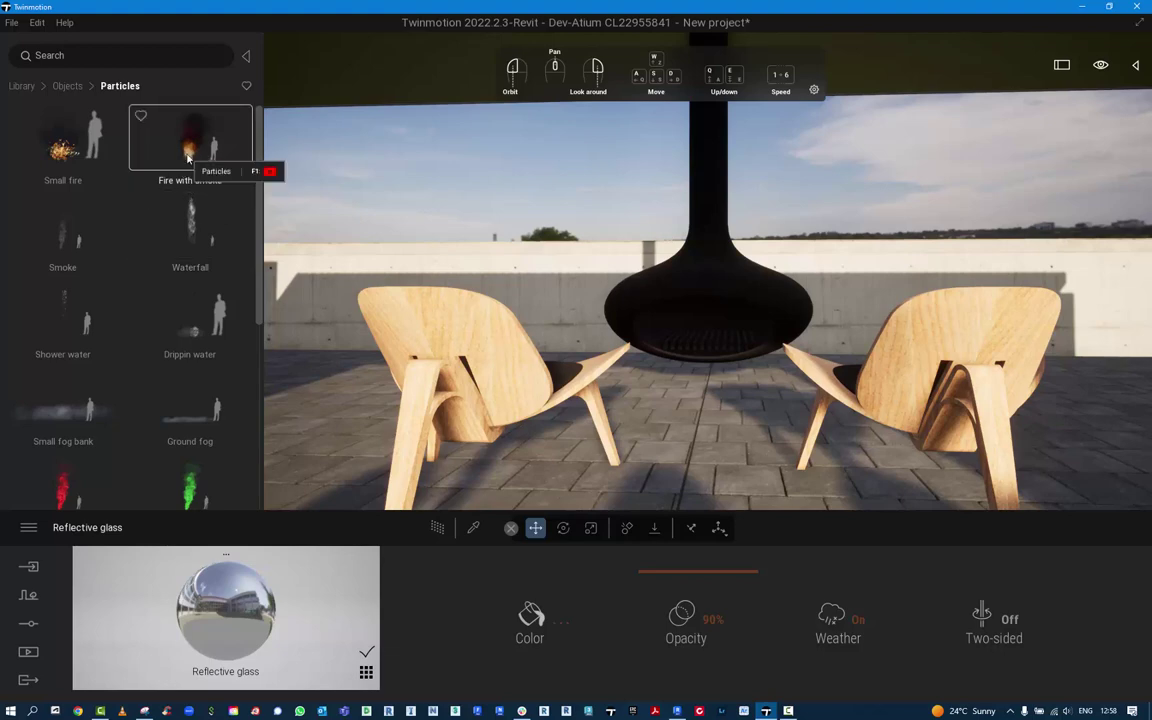
drag(276, 218, 714, 337)
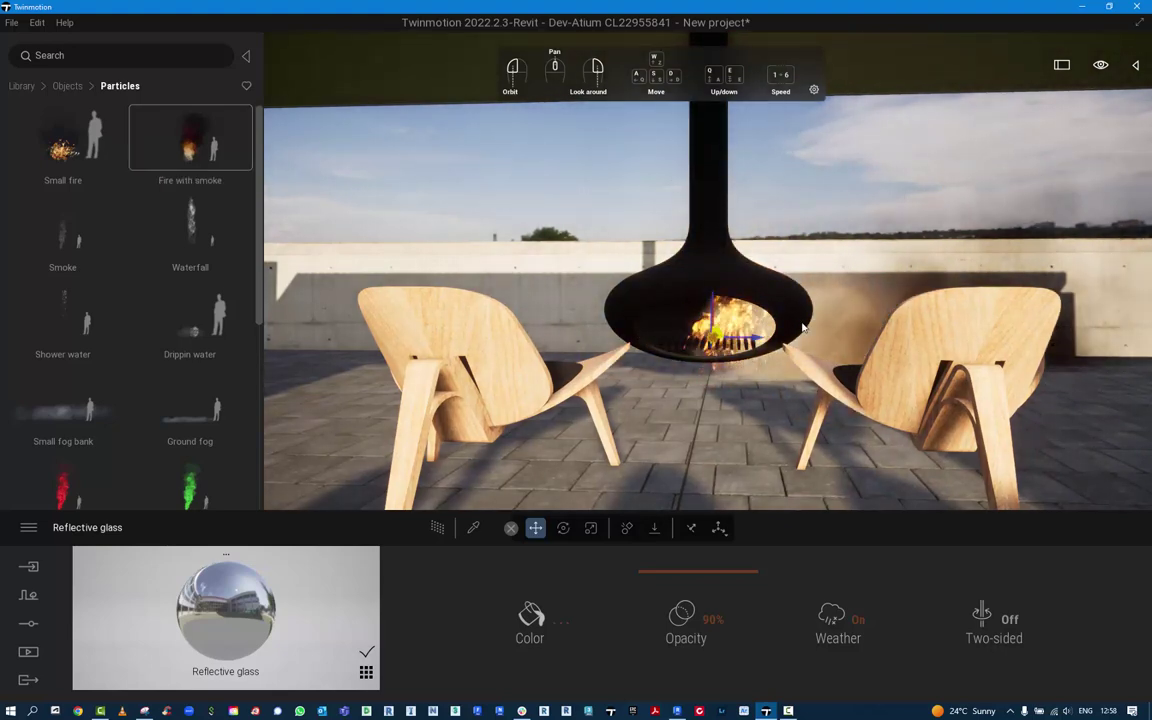
key(Delete)
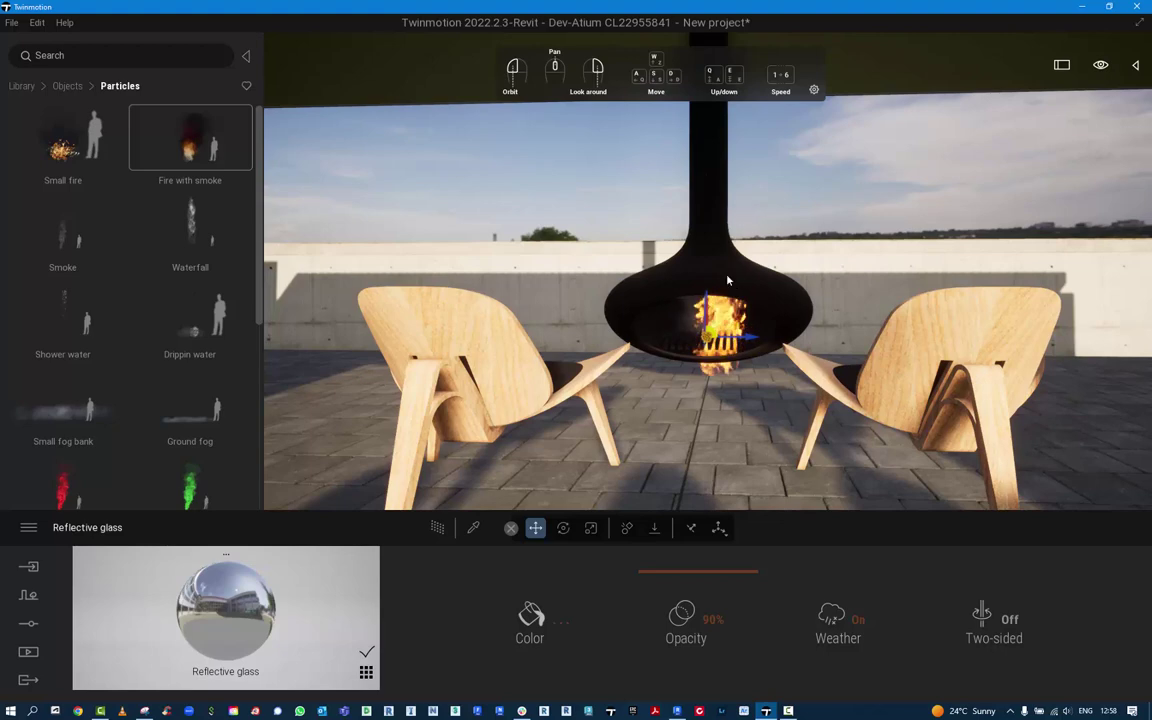
- Raise the fire and position it on the grate inside the hanging fireplace
scroll(724, 354, up, 6)
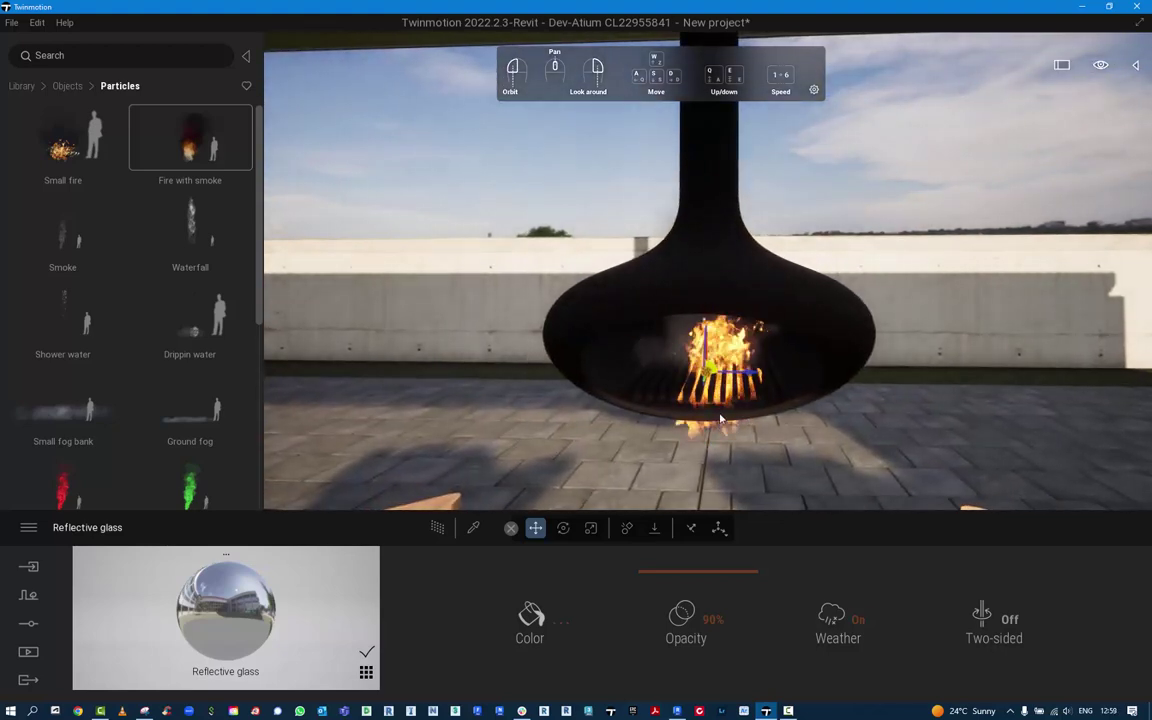
scroll(720, 418, down, 2)
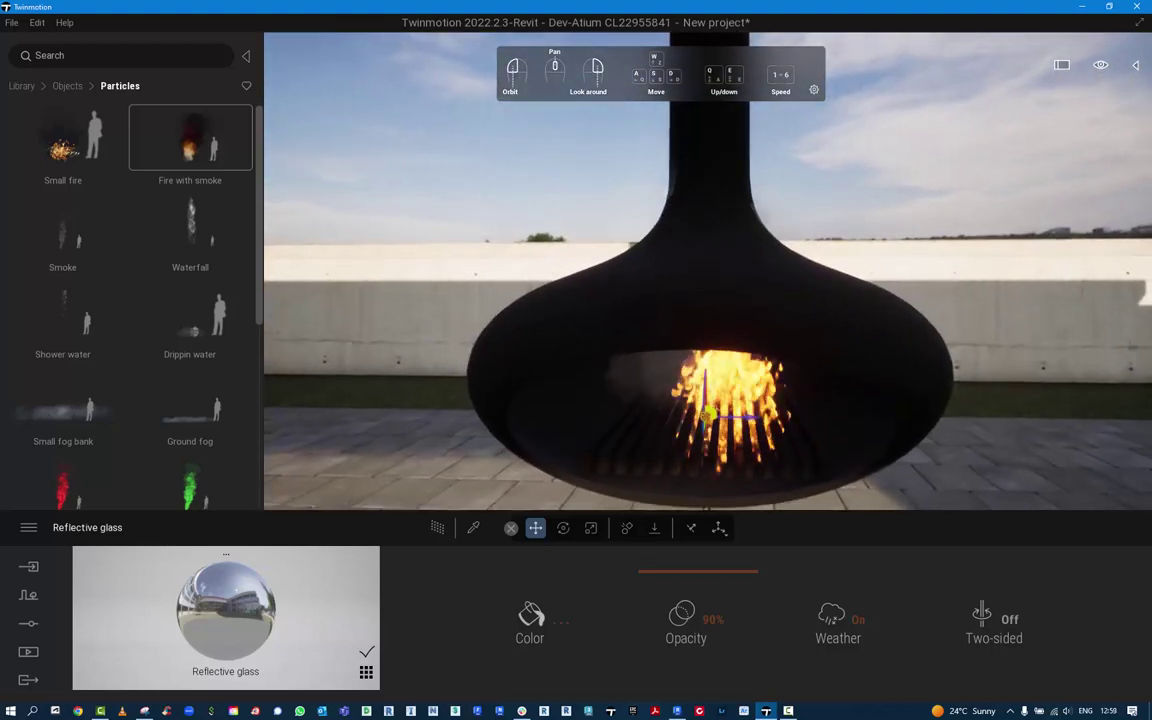
key(q)
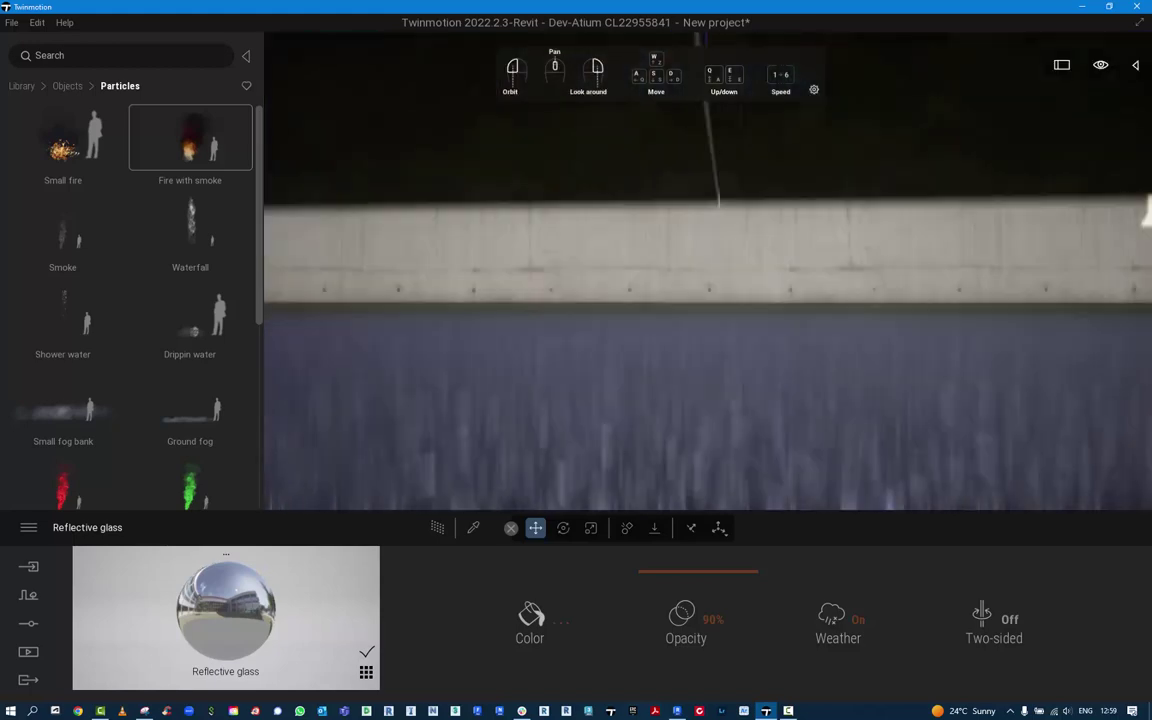
key(e)
scroll(710, 402, down, 5)
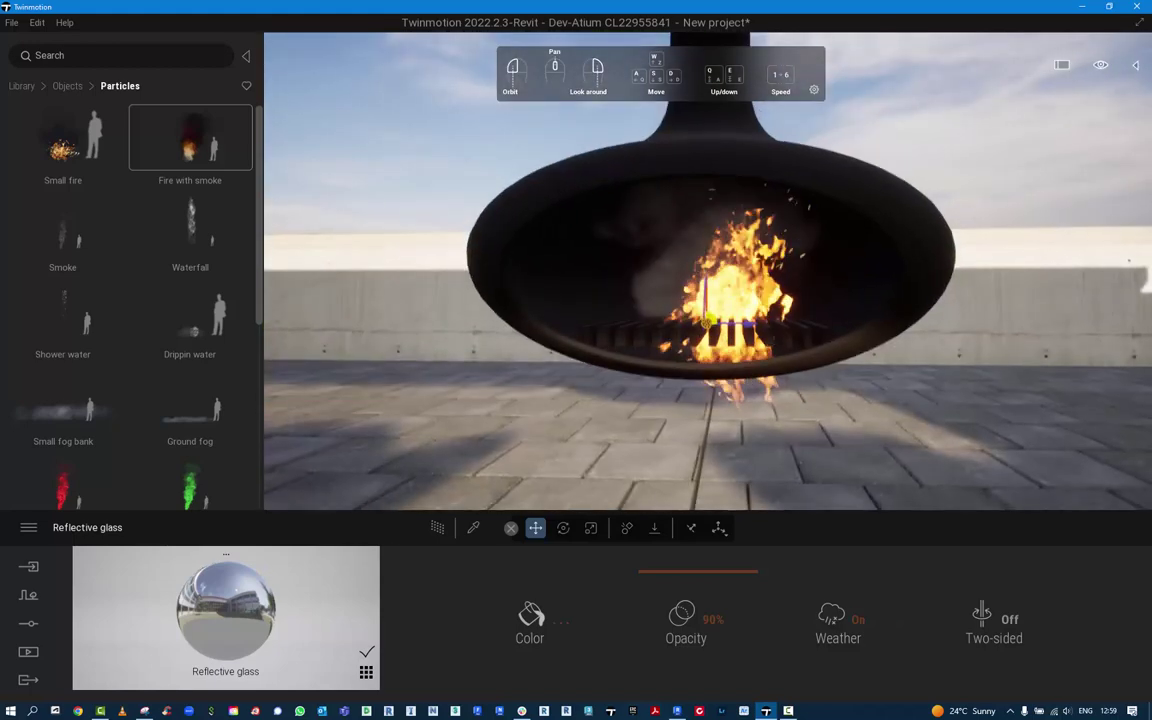
drag(701, 350, 697, 304)
click(697, 310)
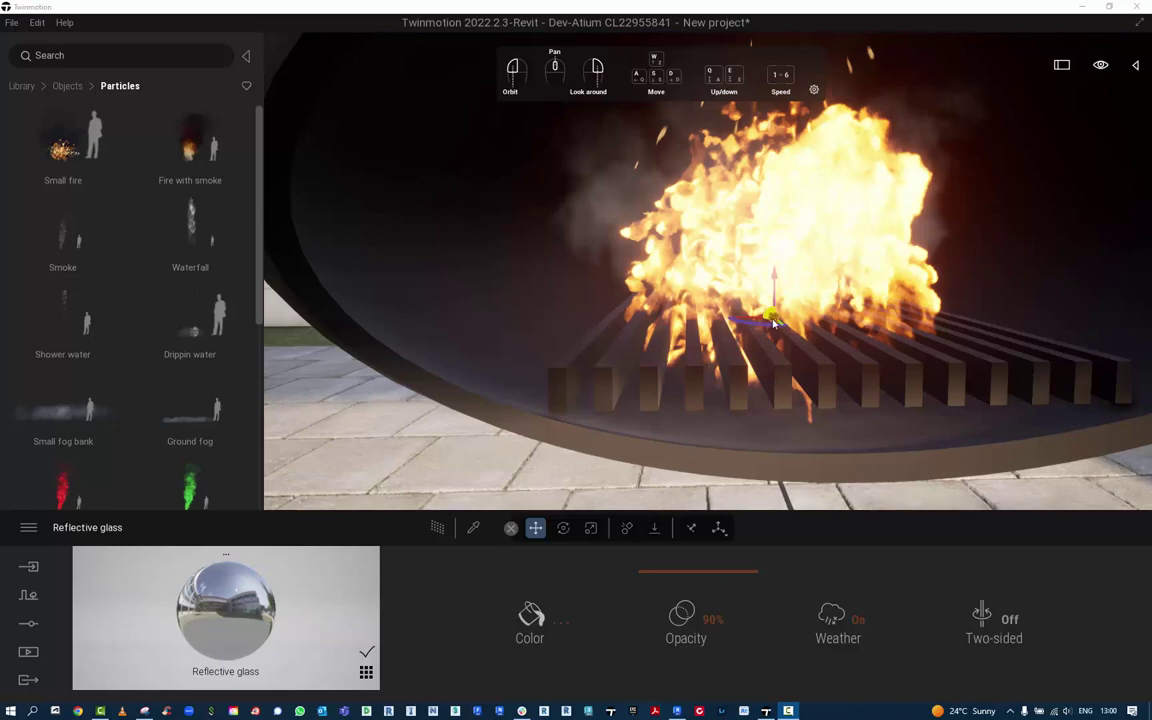
drag(773, 322, 799, 318)
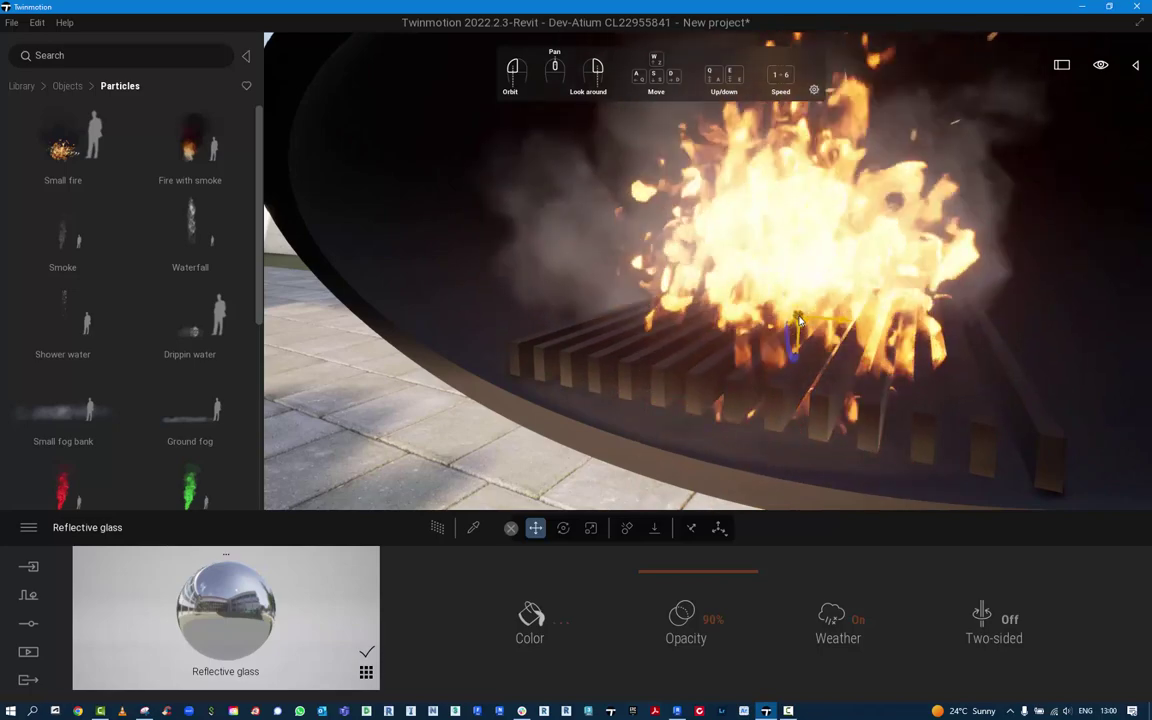
scroll(794, 292, down, 6)
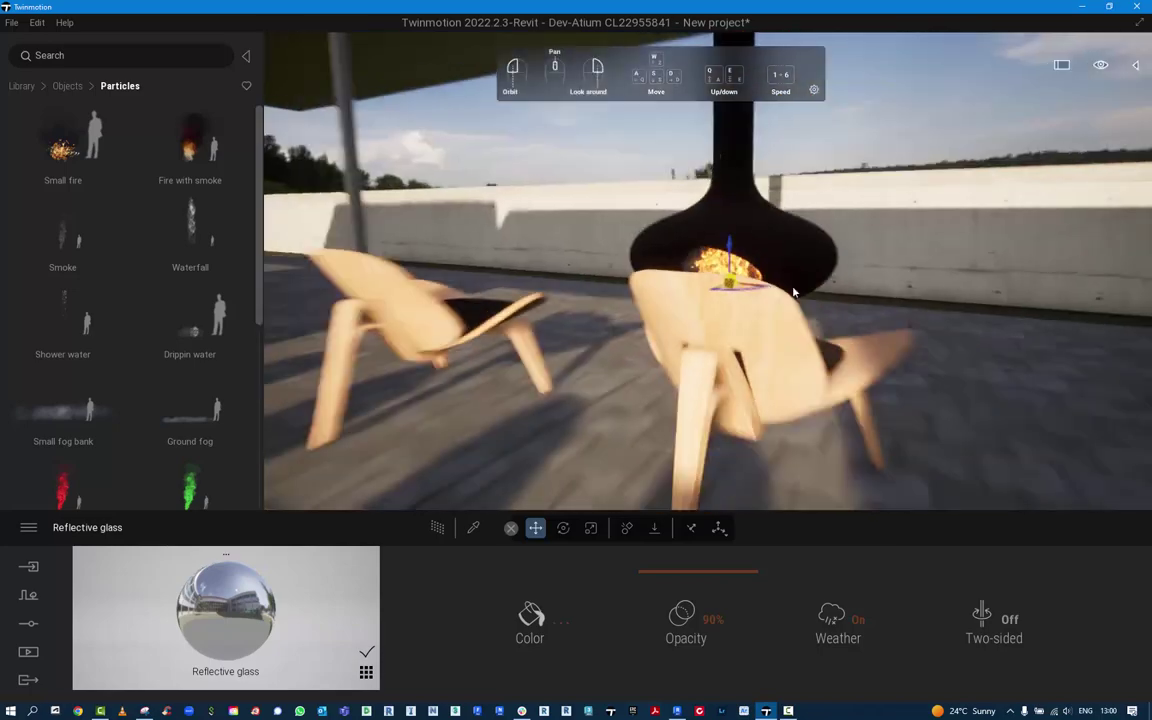
- Examine the fireplace flames from around the terrace seating and browse the remaining particle effects
right_drag(794, 292, 930, 292)
key(a)
right_drag(684, 291, 676, 240)
scroll(800, 268, up, 6)
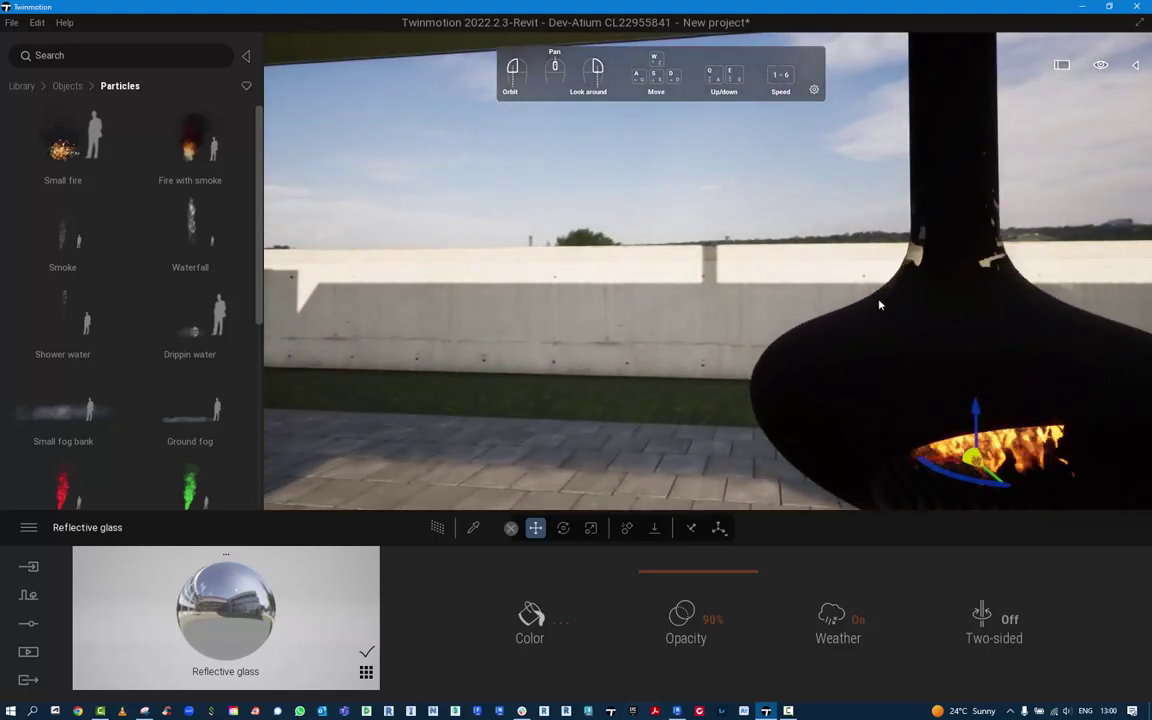
scroll(880, 305, down, 5)
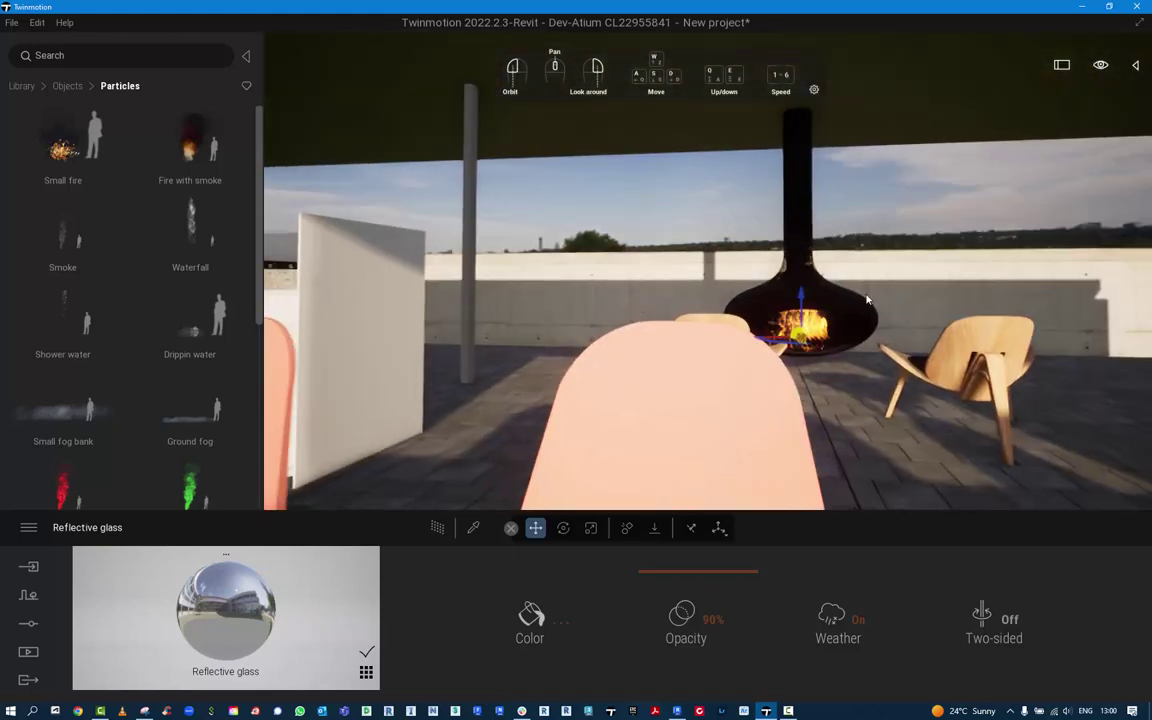
right_drag(868, 300, 820, 300)
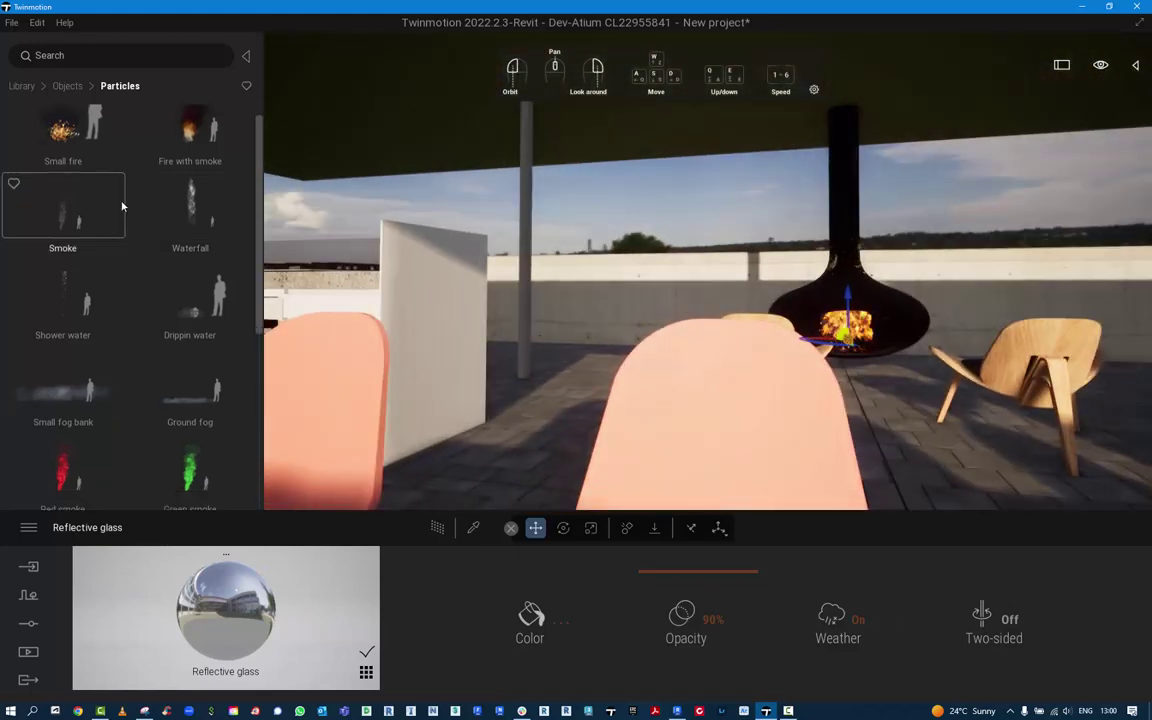
scroll(122, 205, down, 3)
scroll(122, 205, down, 1)
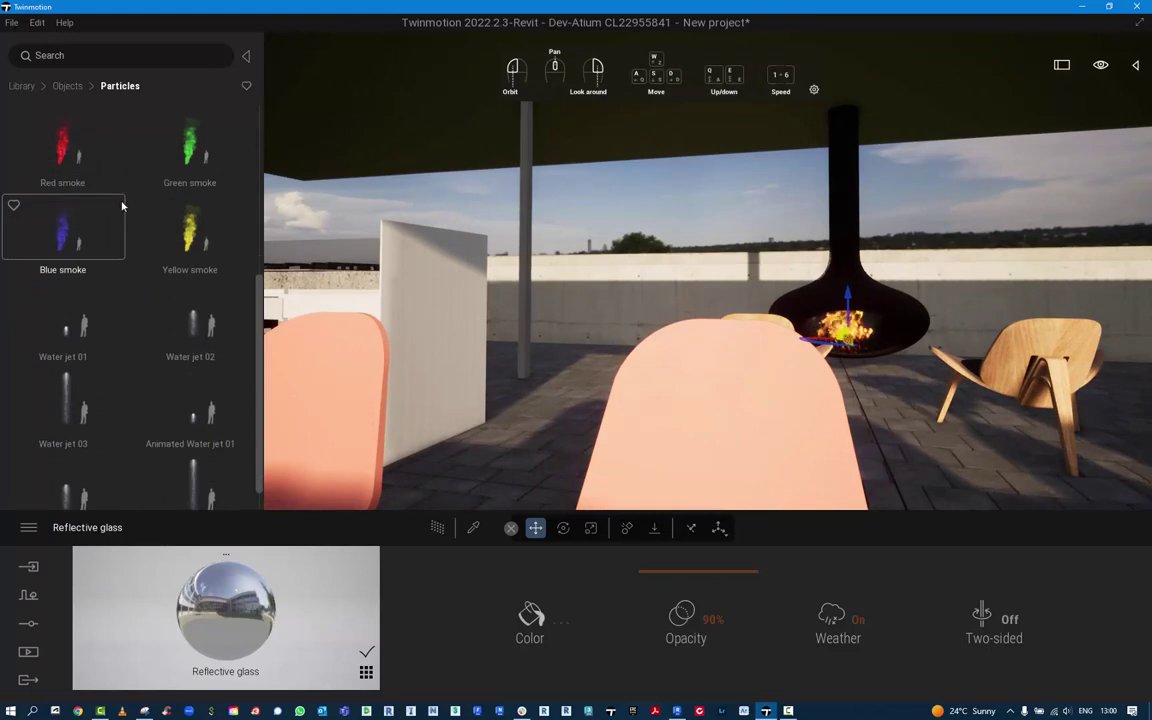
click(68, 87)
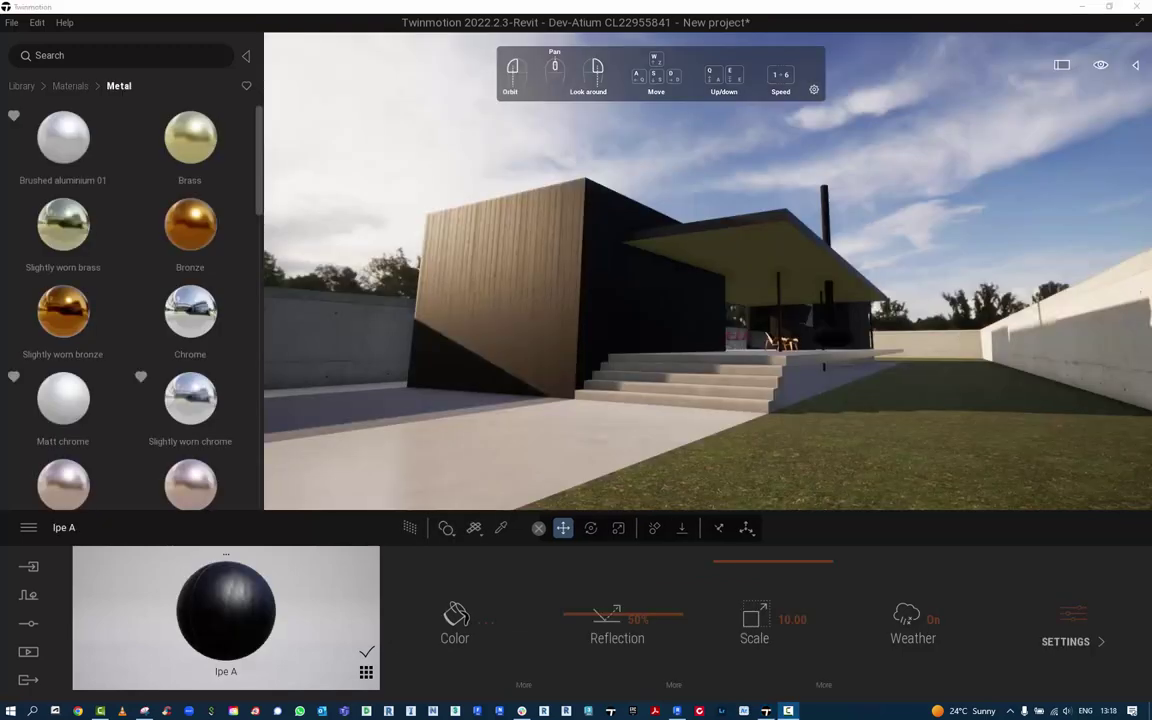
- Examine the dark Ipe cladding around the house exterior, from the entrance steps past the terrace to the glazed-door end
right_drag(828, 417, 863, 386)
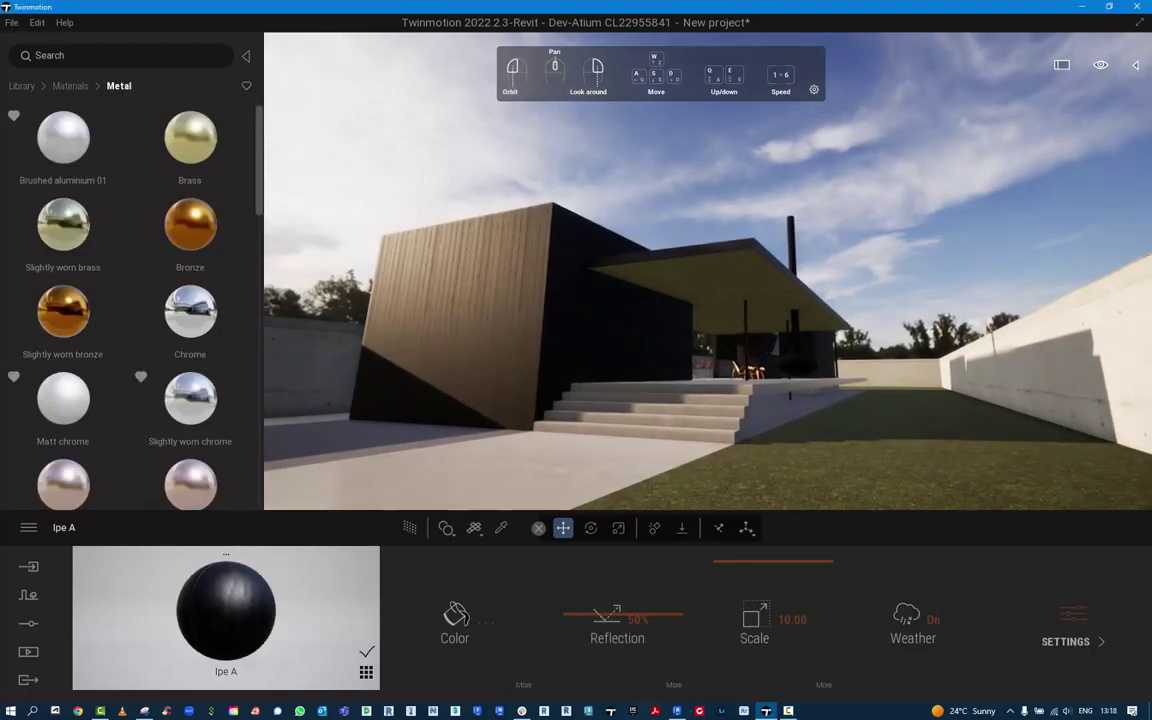
key(w)
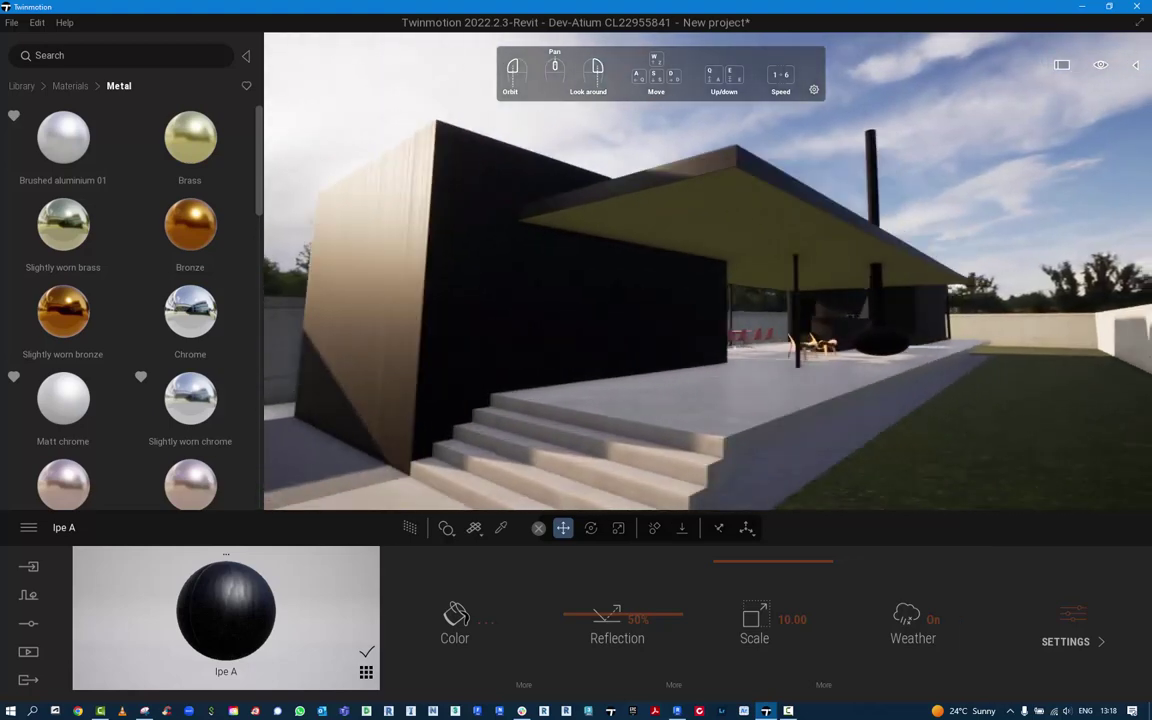
key(d)
right_drag(863, 386, 1145, 398)
key(w)
key(w)
key(w)
key(s)
key(s)
key(w)
key(s)
key(w)
key(d)
right_drag(1060, 398, 807, 411)
key(d)
key(w)
key(s)
key(d)
key(w)
right_drag(605, 382, 360, 374)
key(s)
key(d)
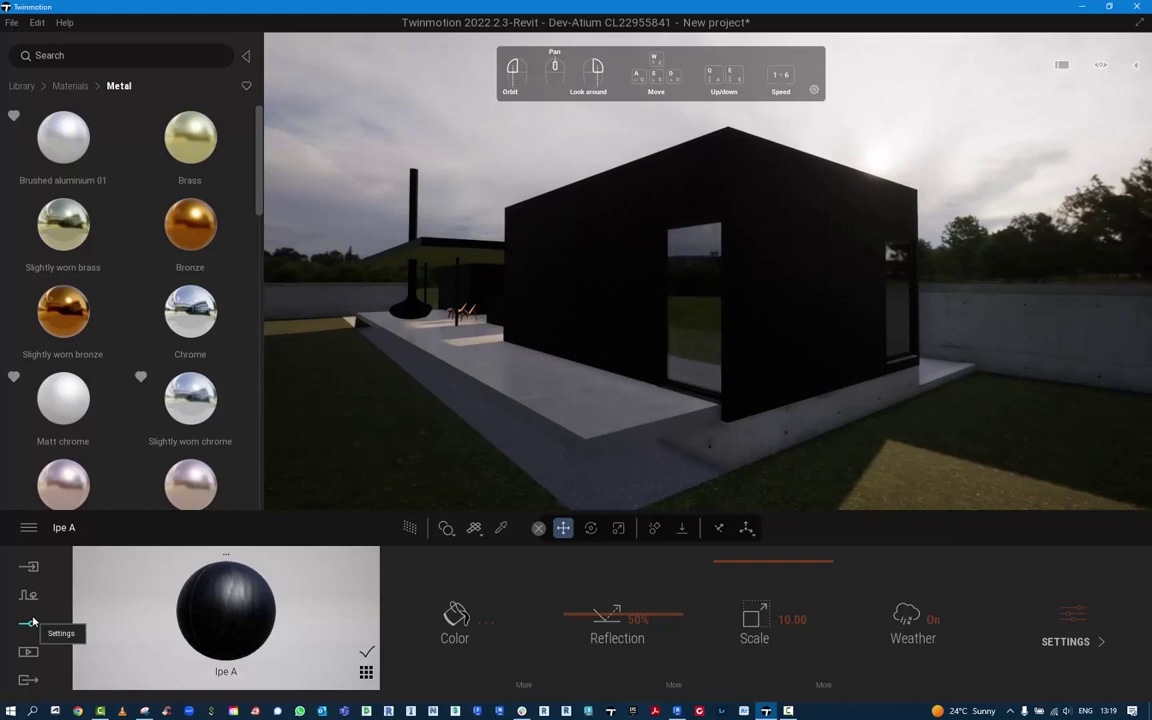
- Rotate the Approaching Storm backdrop HDRI to 211° so sunlight falls on the wall with the glazed door
click(30, 622)
click(461, 627)
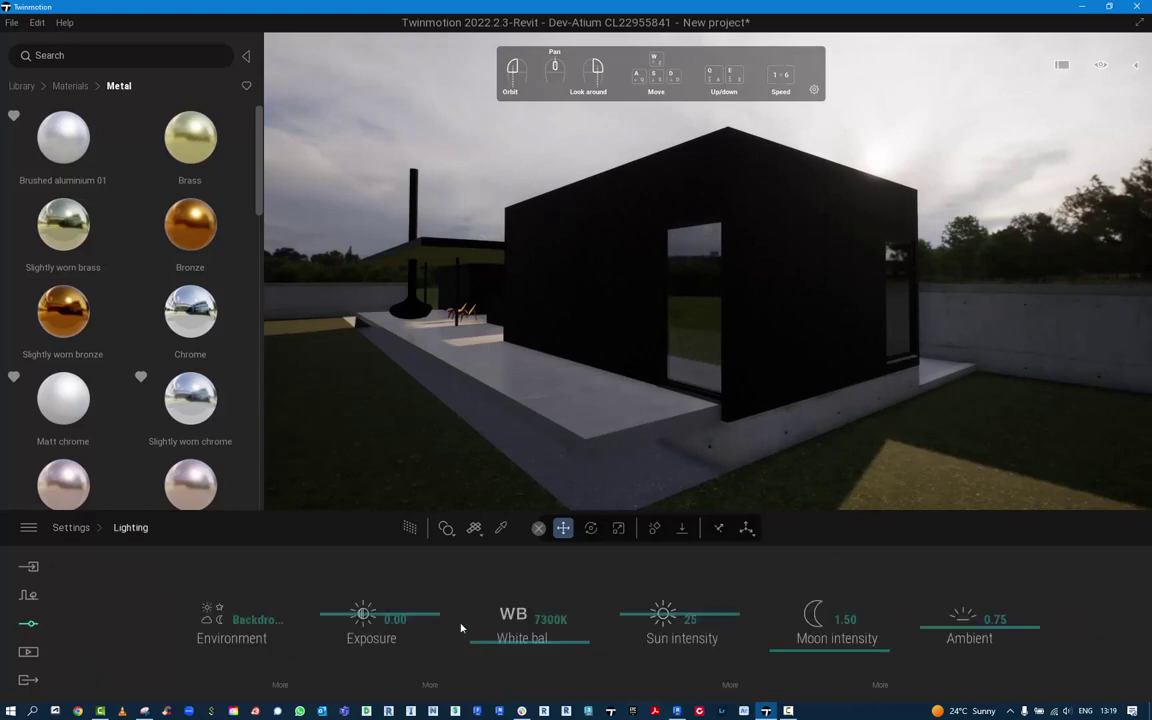
click(280, 686)
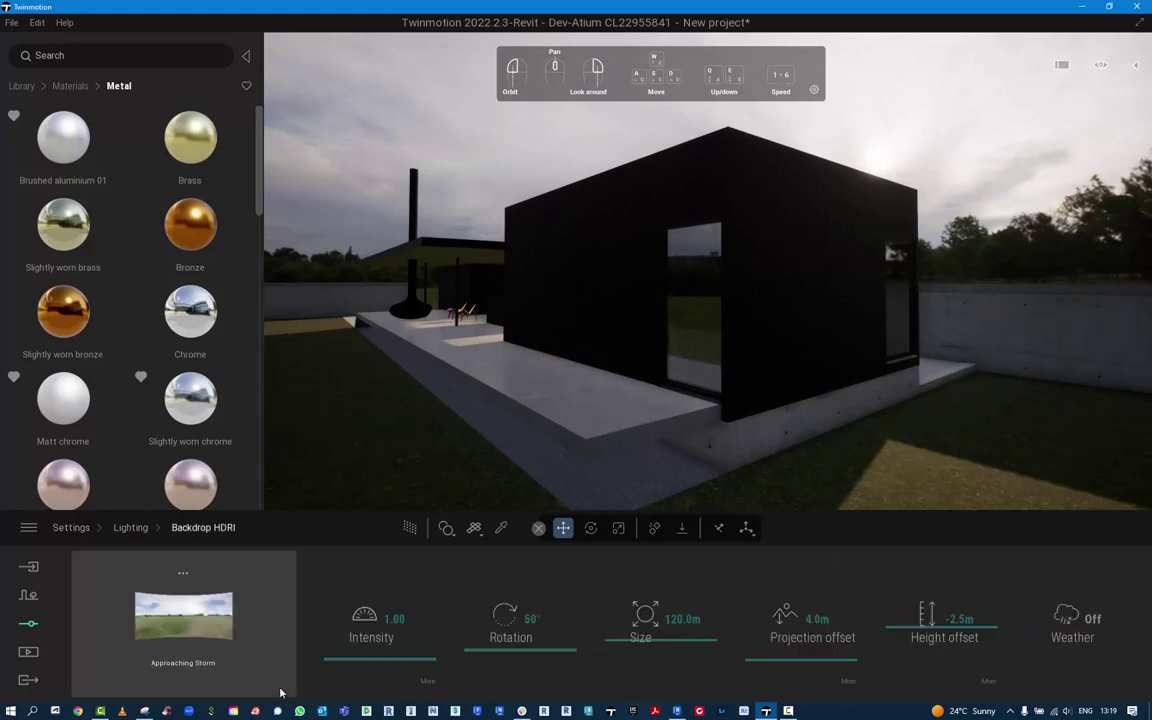
drag(491, 648, 487, 562)
- Sample the Ipe A timber cladding beside the glazed door and open its color for editing
key(w)
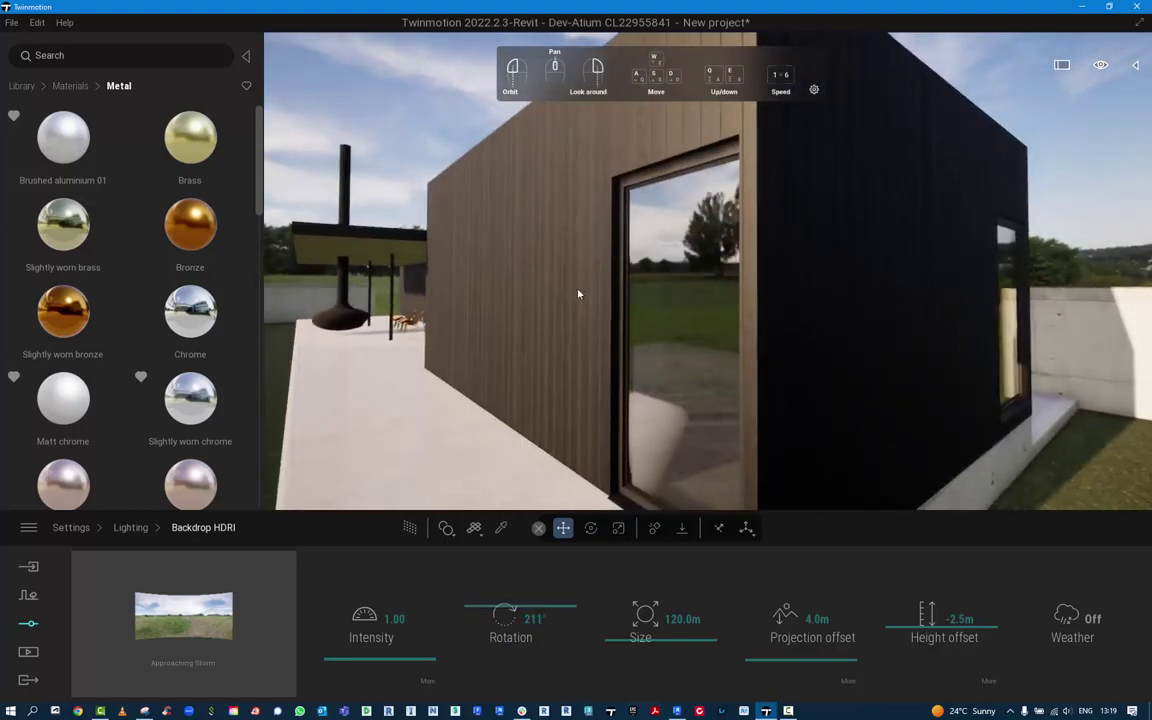
right_drag(579, 293, 545, 293)
right_drag(425, 293, 465, 293)
key(w)
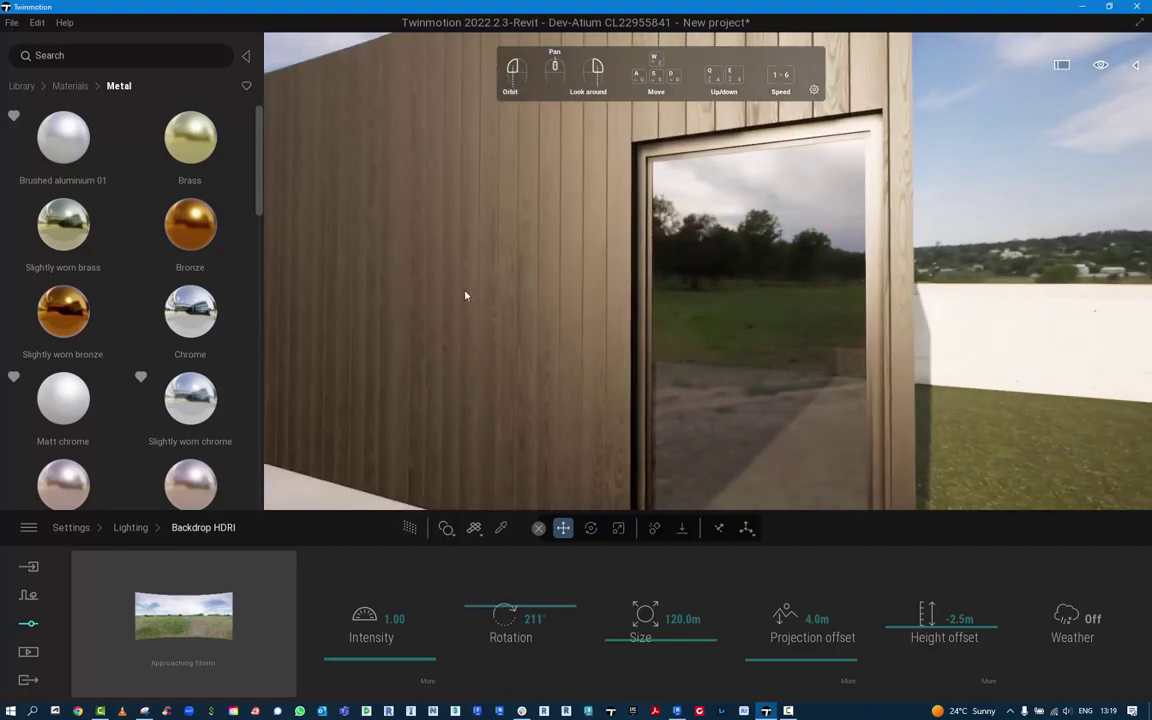
click(501, 526)
click(524, 410)
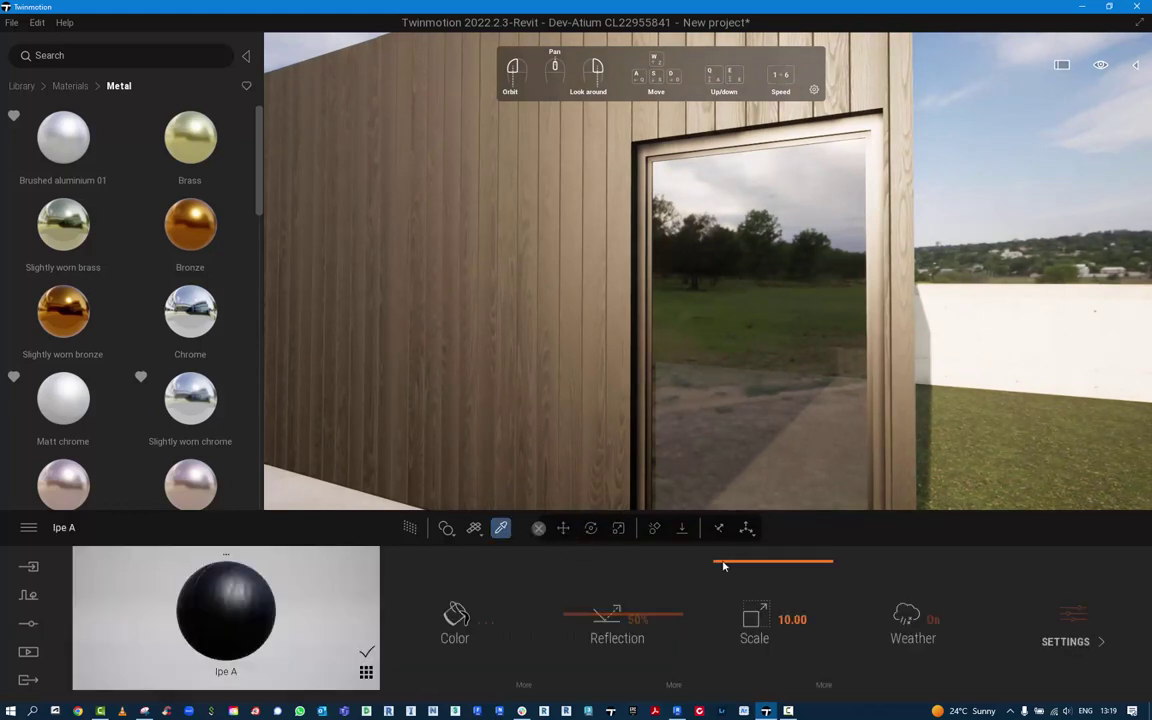
click(486, 624)
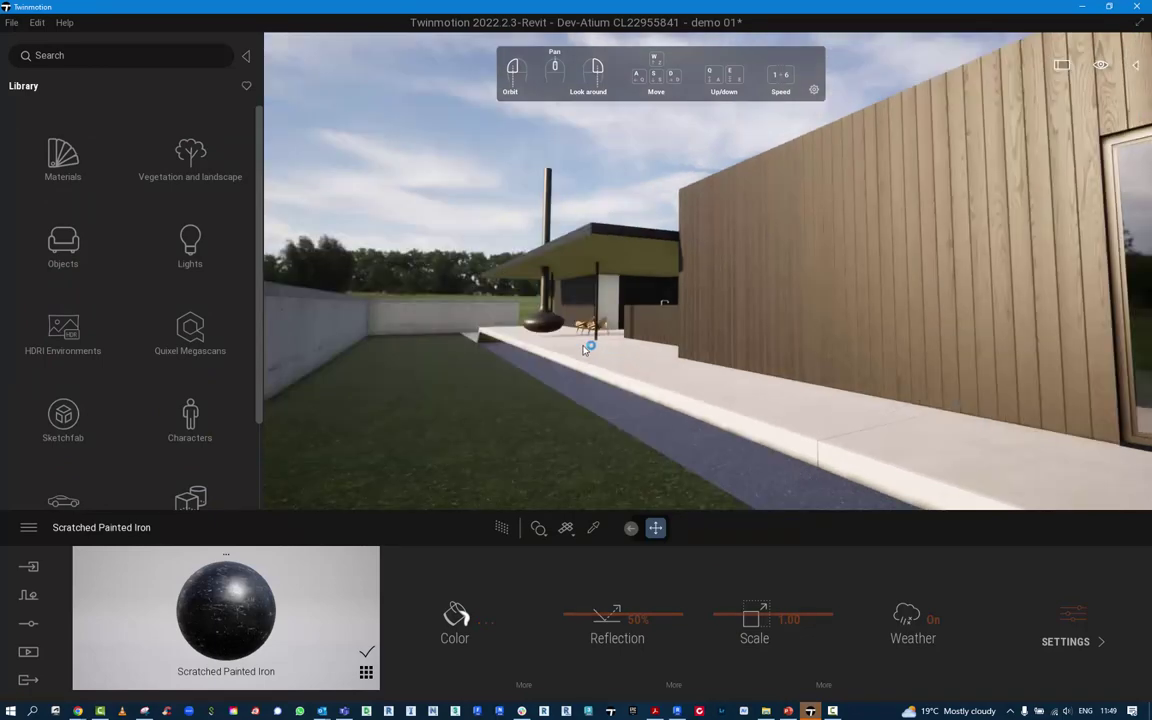
- Examine the Scratched Painted Iron finish on the suspended fireplace under the terrace roof up close
right_drag(521, 335, 590, 398)
key(w)
key(w)
key(a)
key(w)
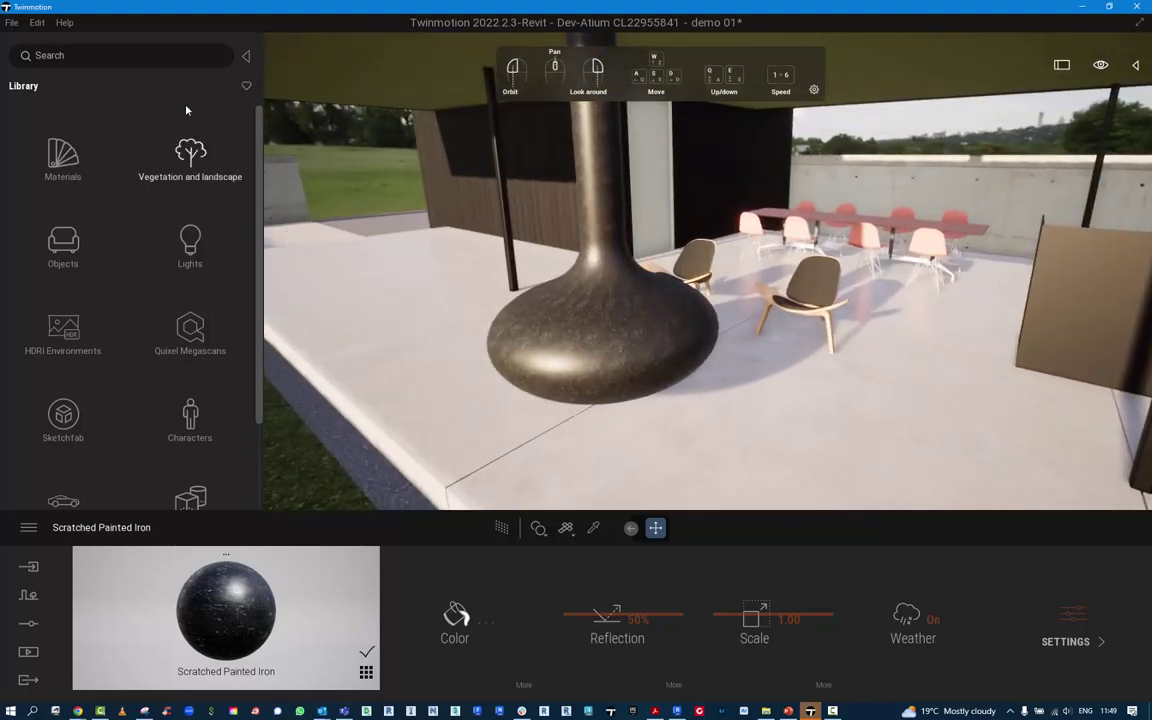
click(12, 24)
mouse_move(53, 271)
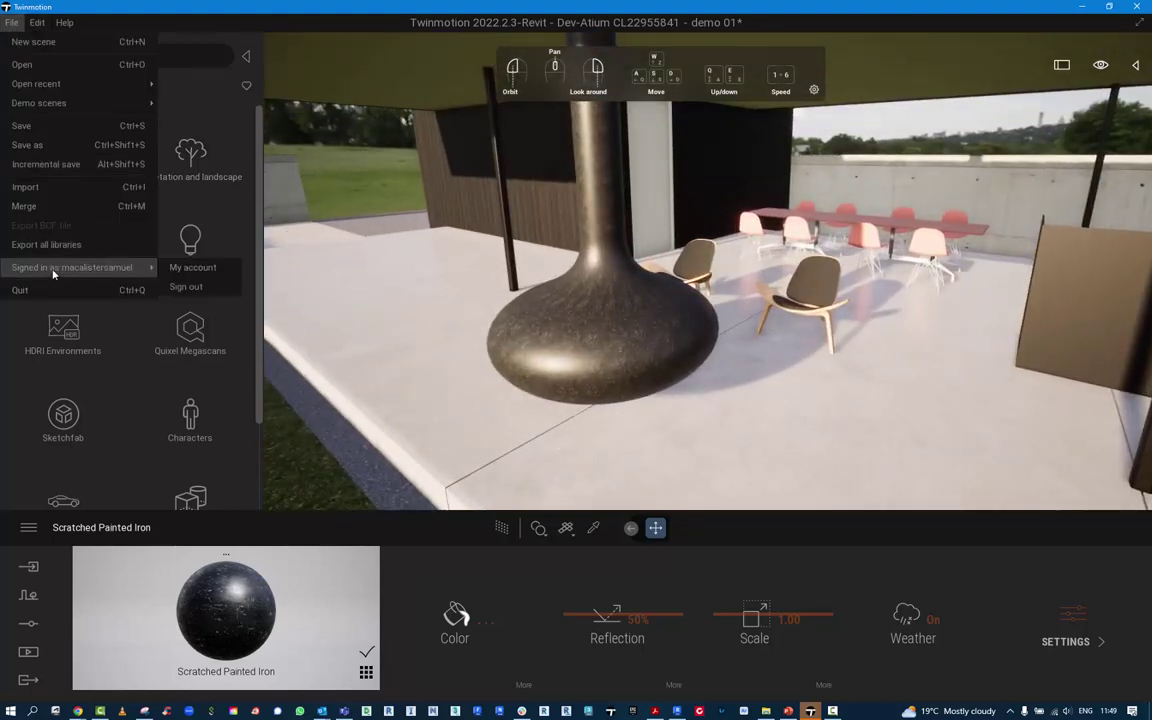
click(255, 20)
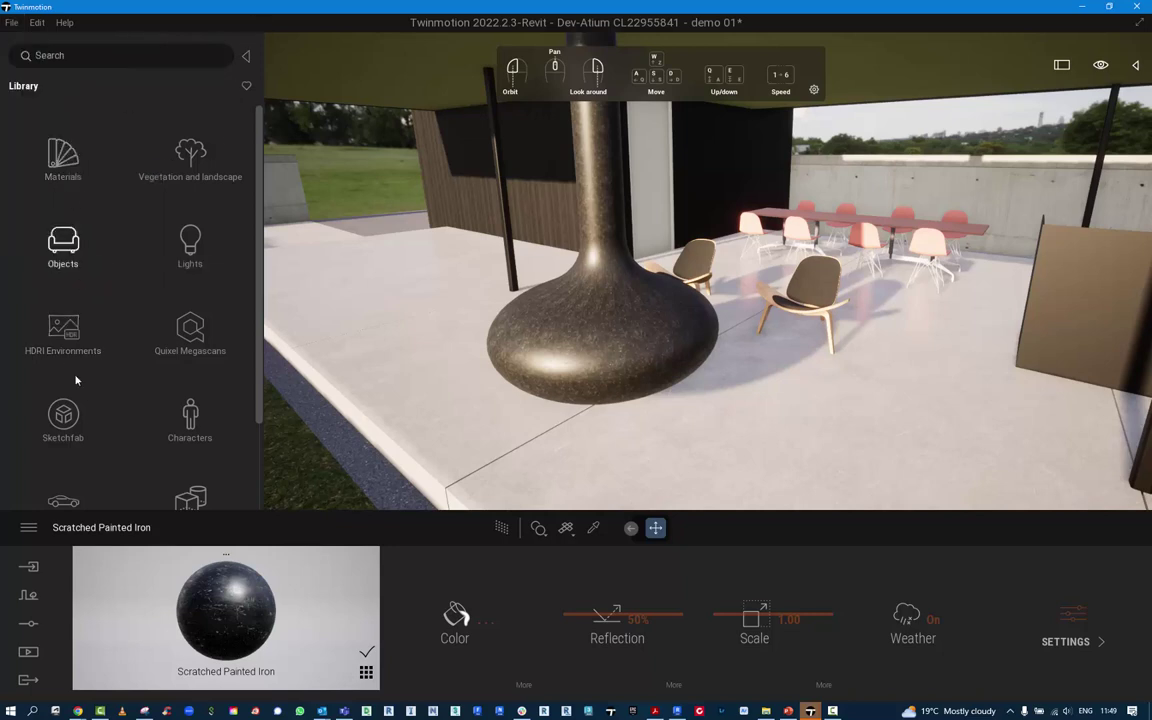
- Search the library for iron and apply the plain Iron material to the suspended fireplace's bowl and flue
click(40, 56)
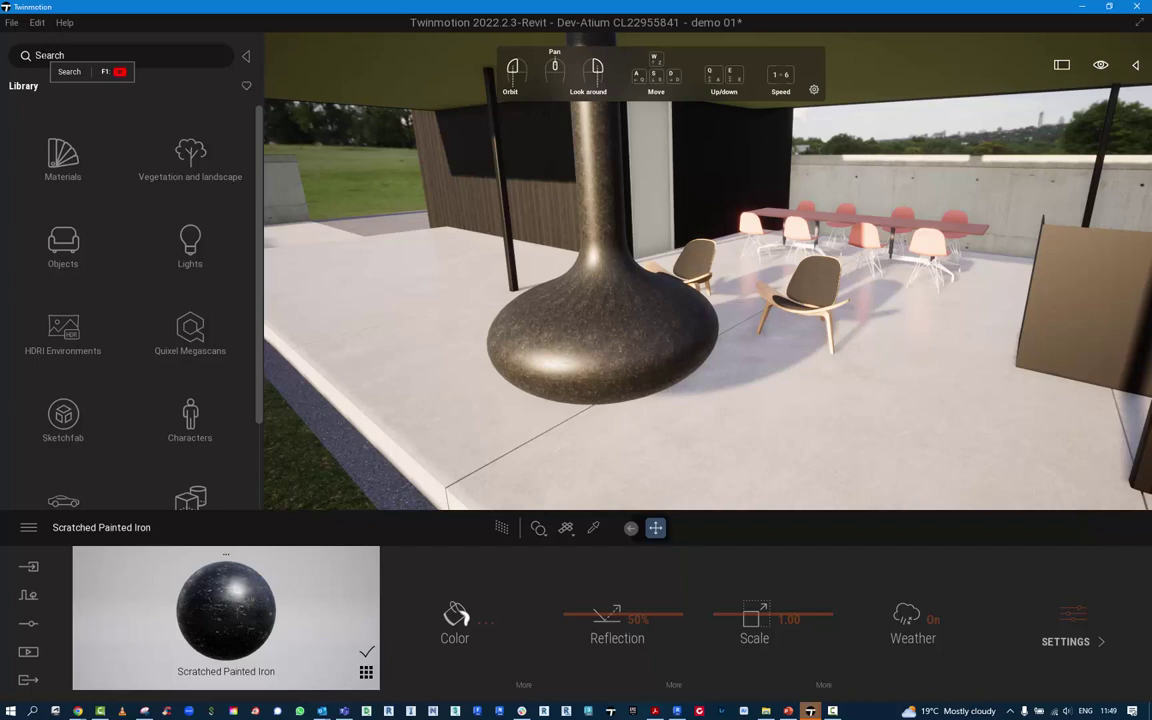
text(iron)
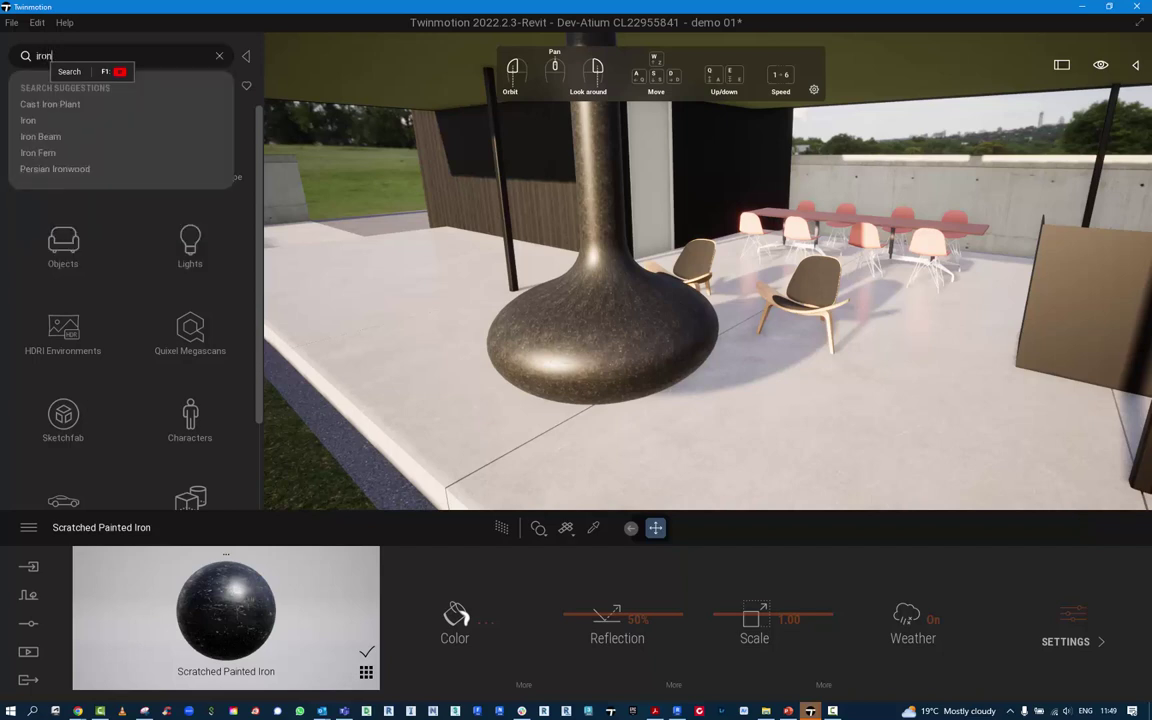
key(Return)
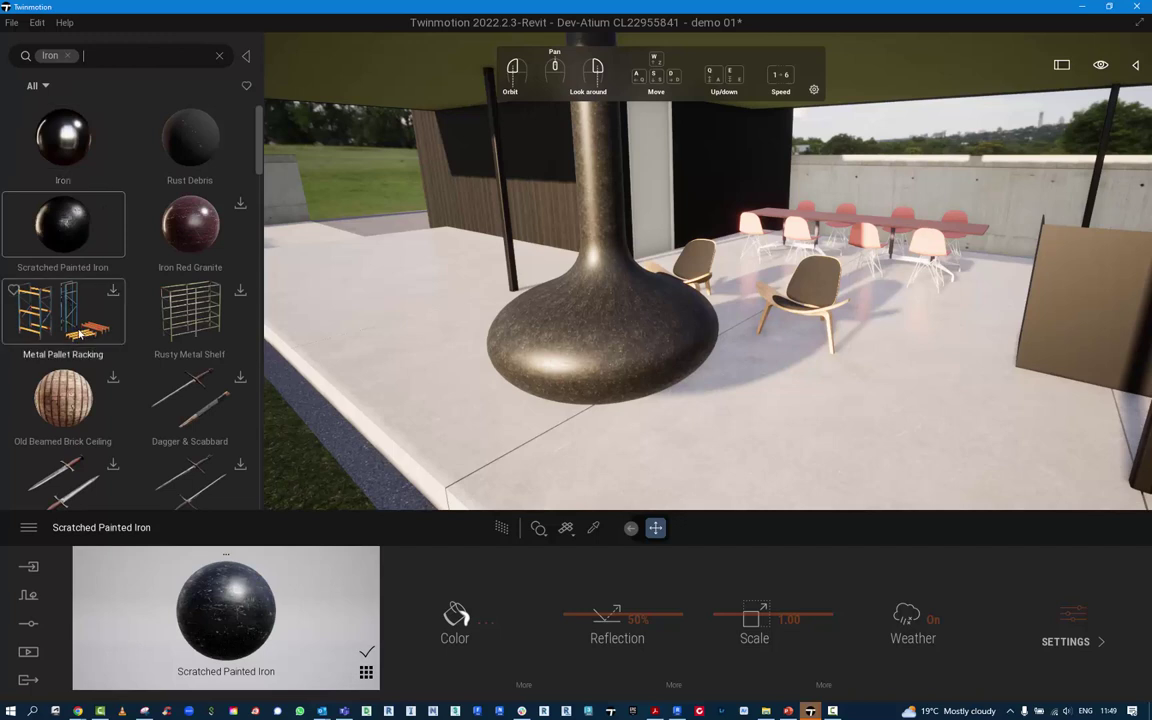
scroll(80, 335, down, 5)
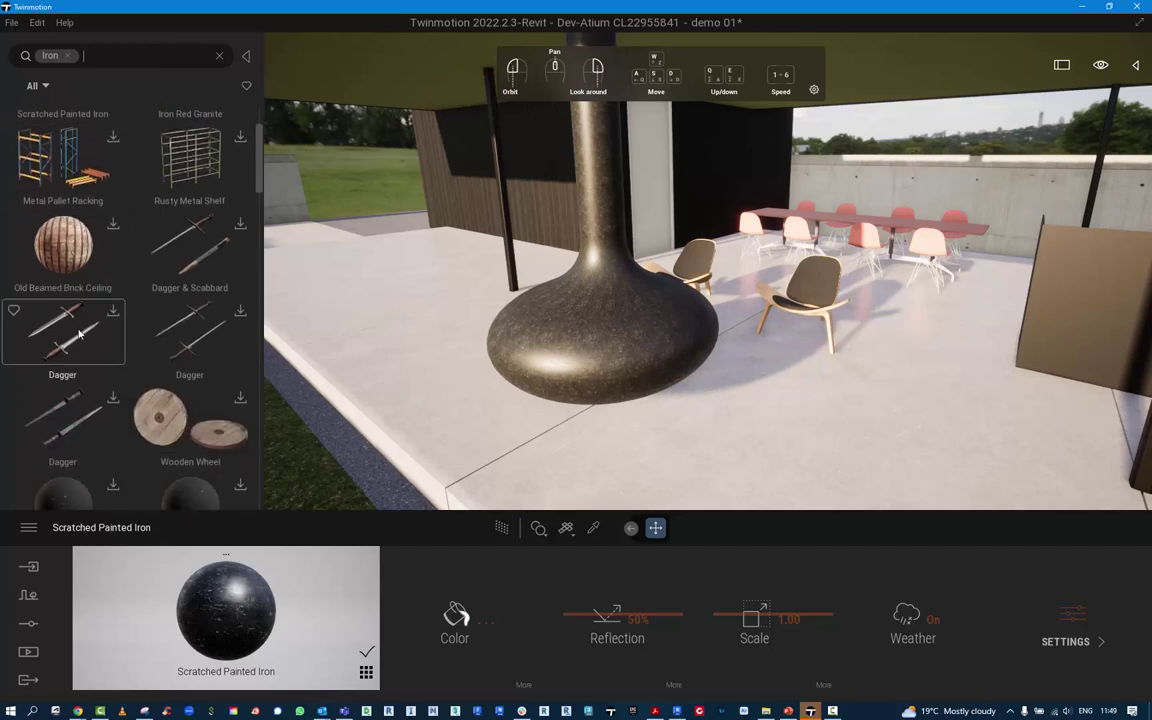
scroll(80, 335, down, 2)
scroll(80, 335, down, 2)
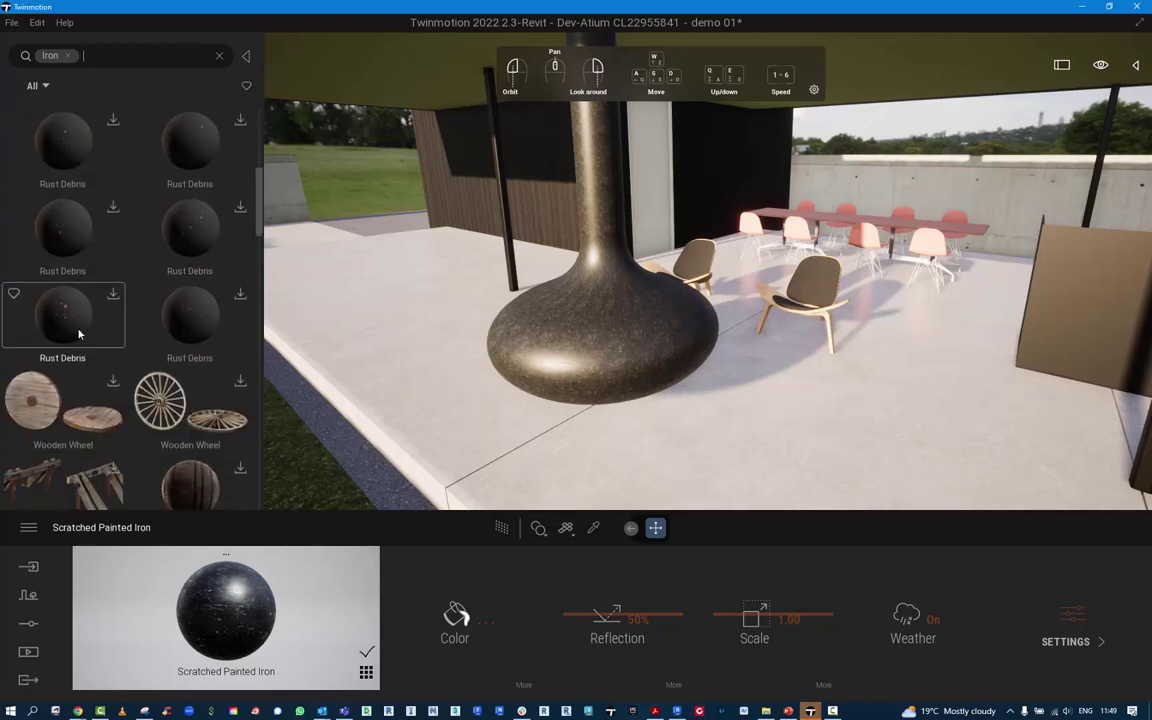
scroll(80, 335, down, 8)
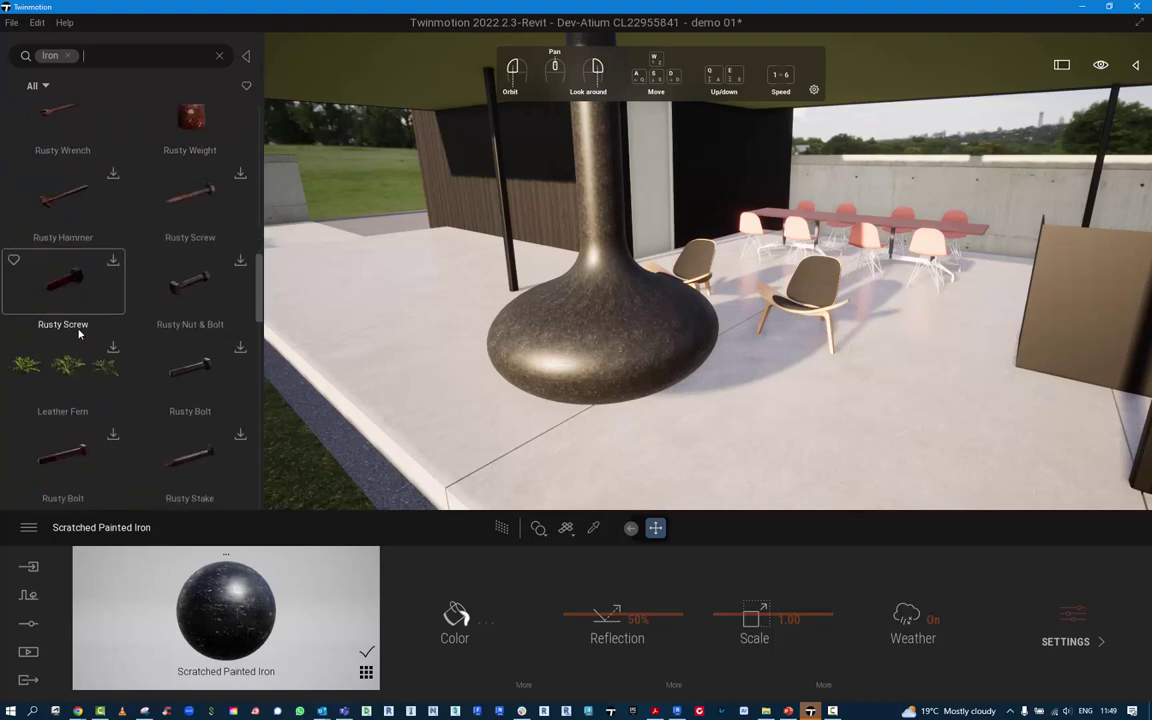
scroll(80, 335, down, 10)
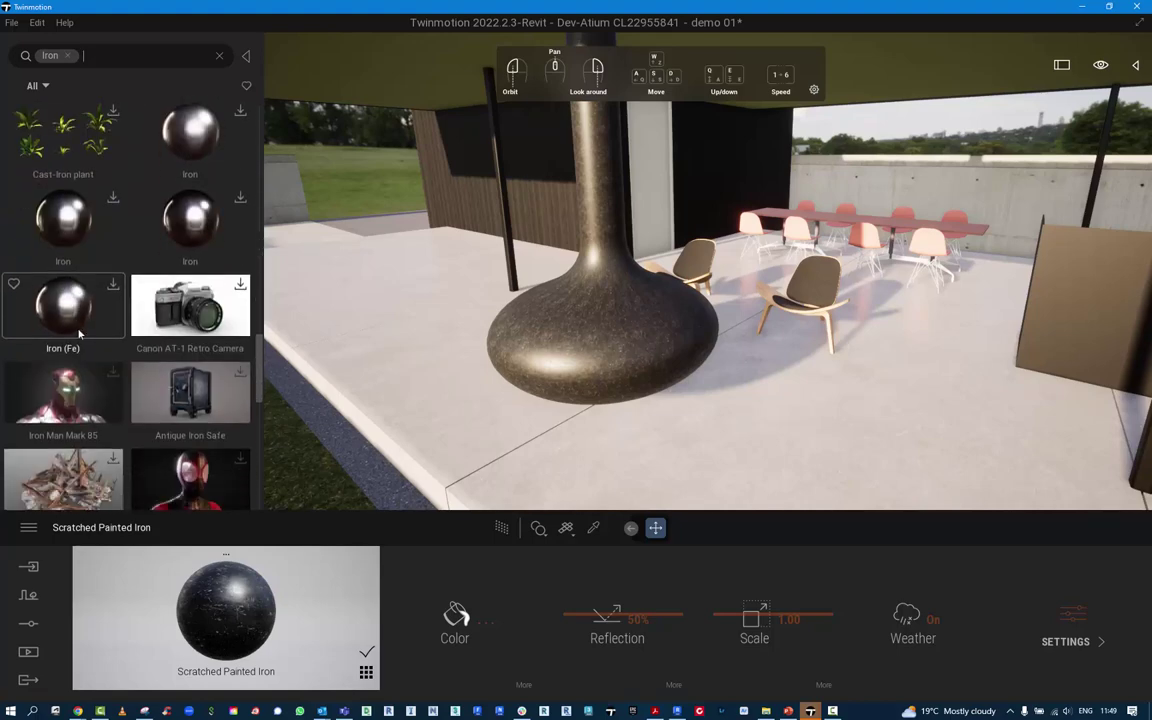
scroll(233, 193, up, 1)
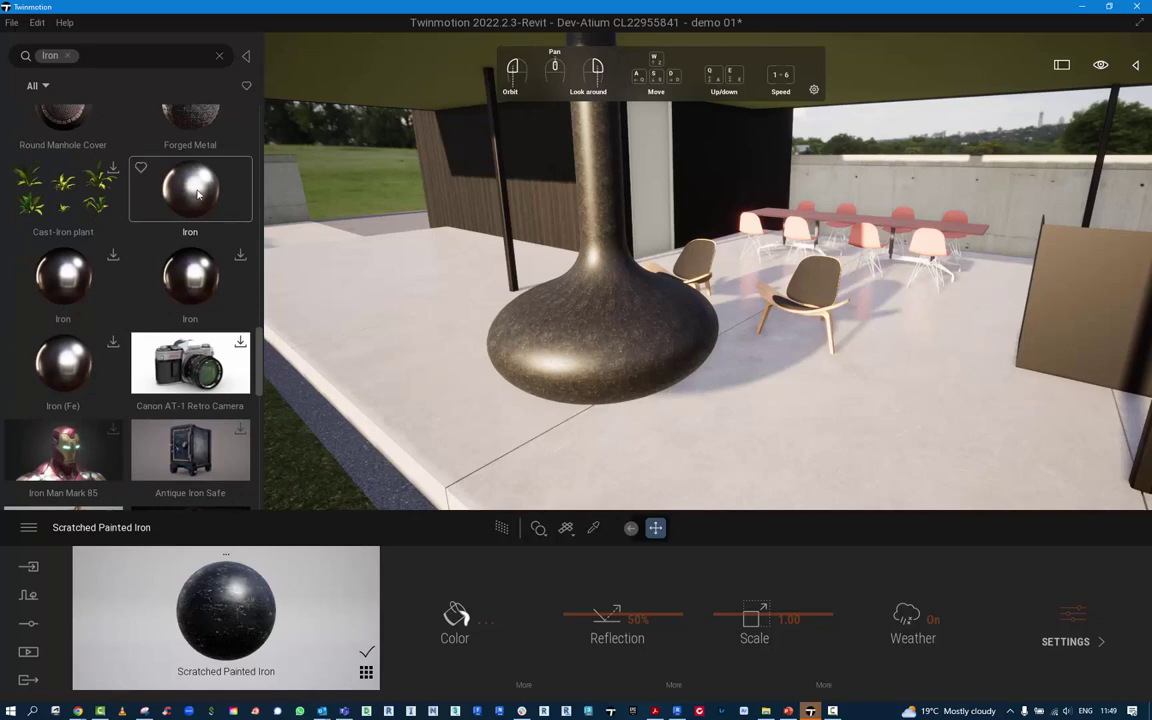
drag(198, 194, 575, 426)
drag(584, 288, 610, 346)
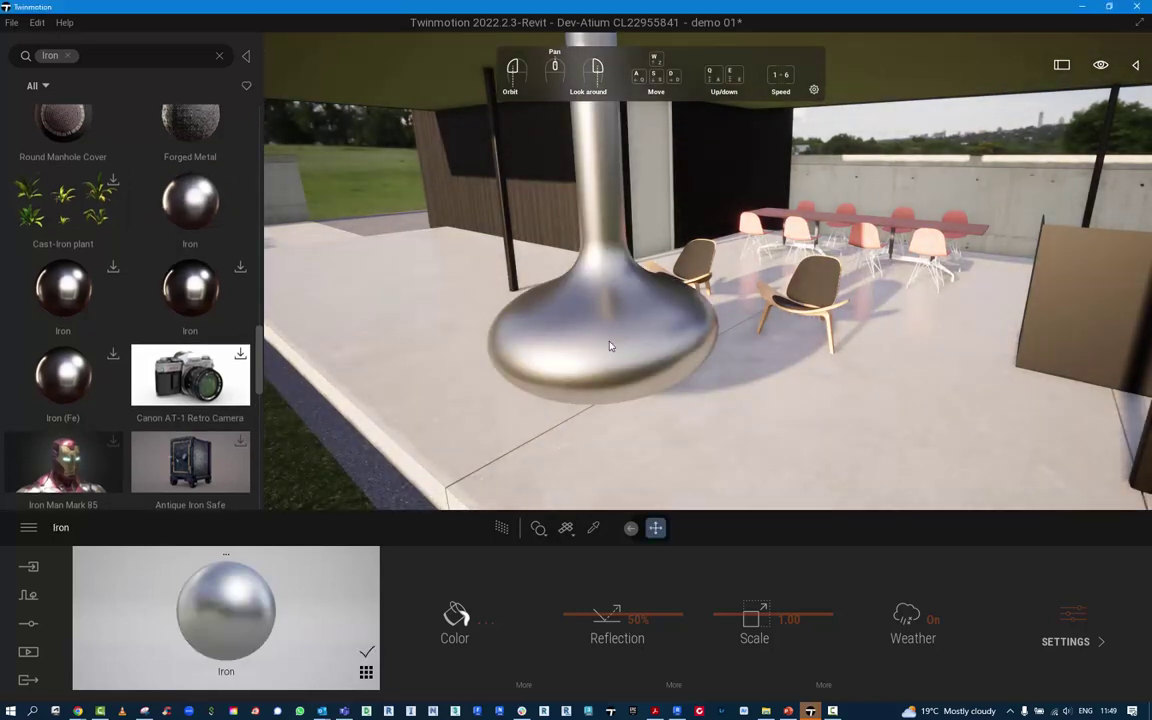
- Darken the Iron material's color to near black and view the fireplace from outside the terrace
click(496, 624)
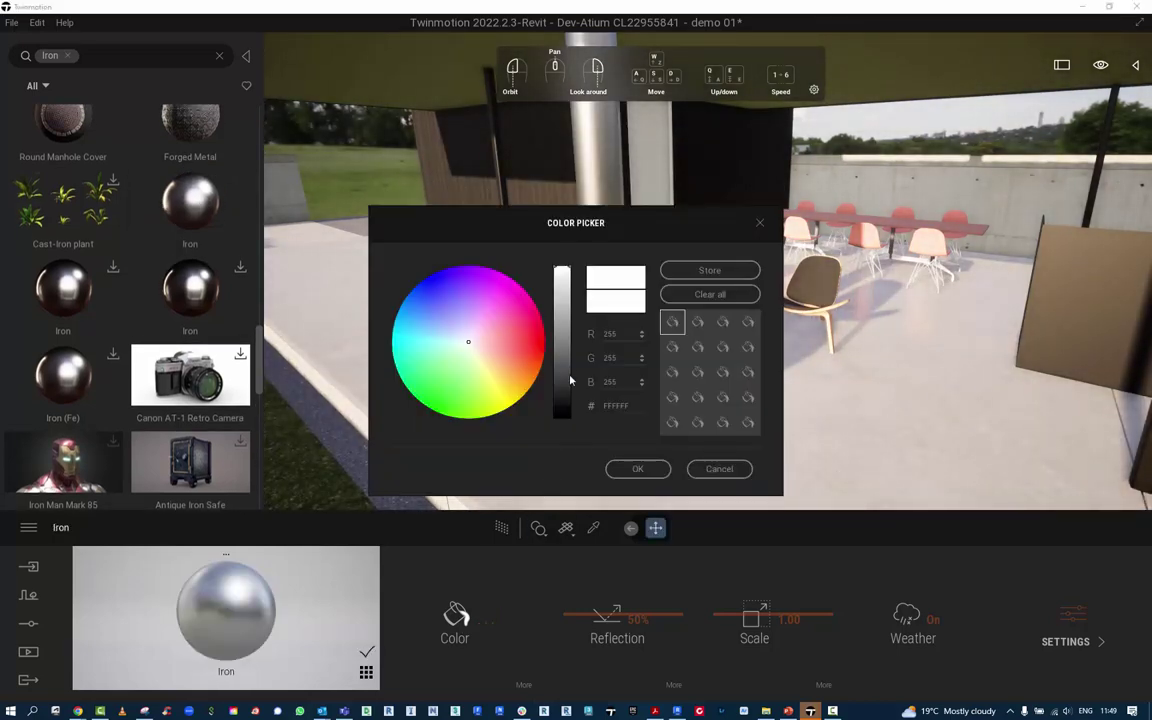
drag(563, 276, 570, 386)
click(632, 470)
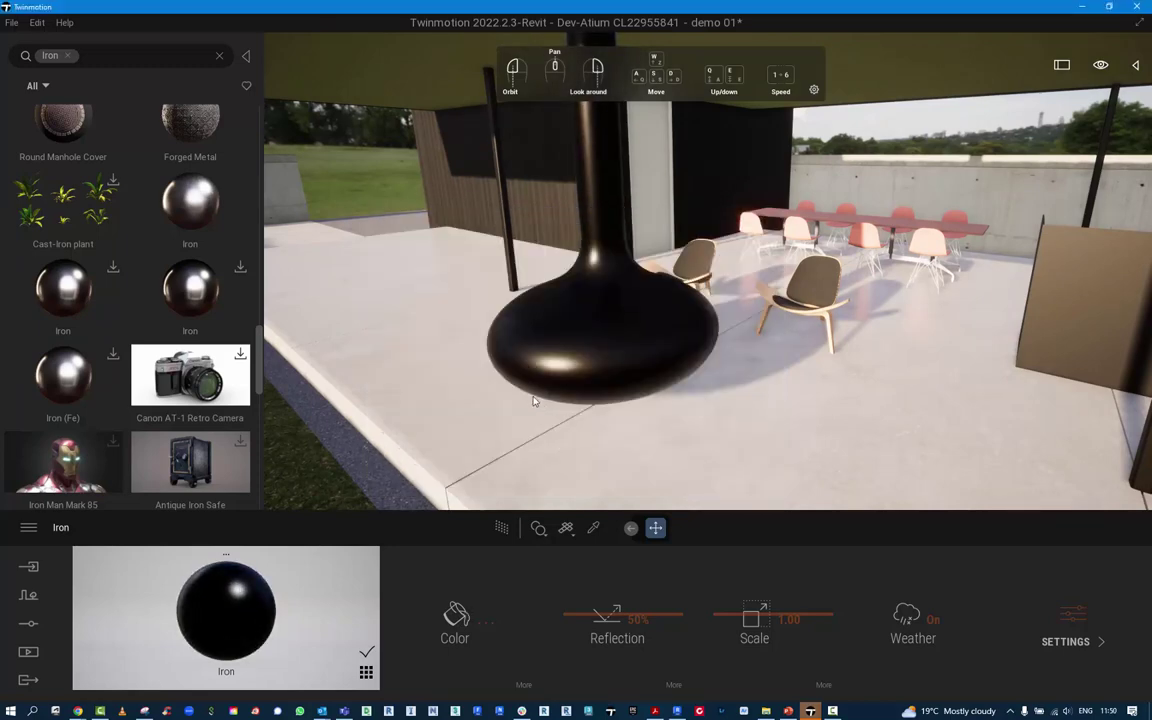
right_drag(535, 399, 720, 372)
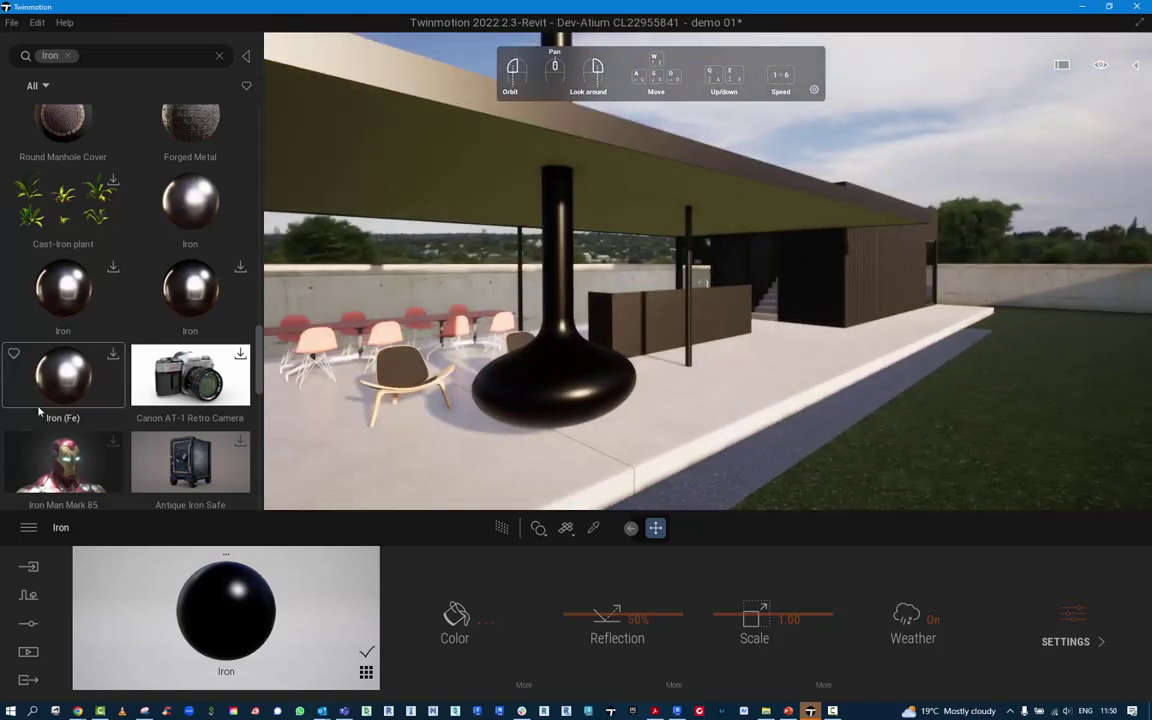
scroll(89, 394, down, 3)
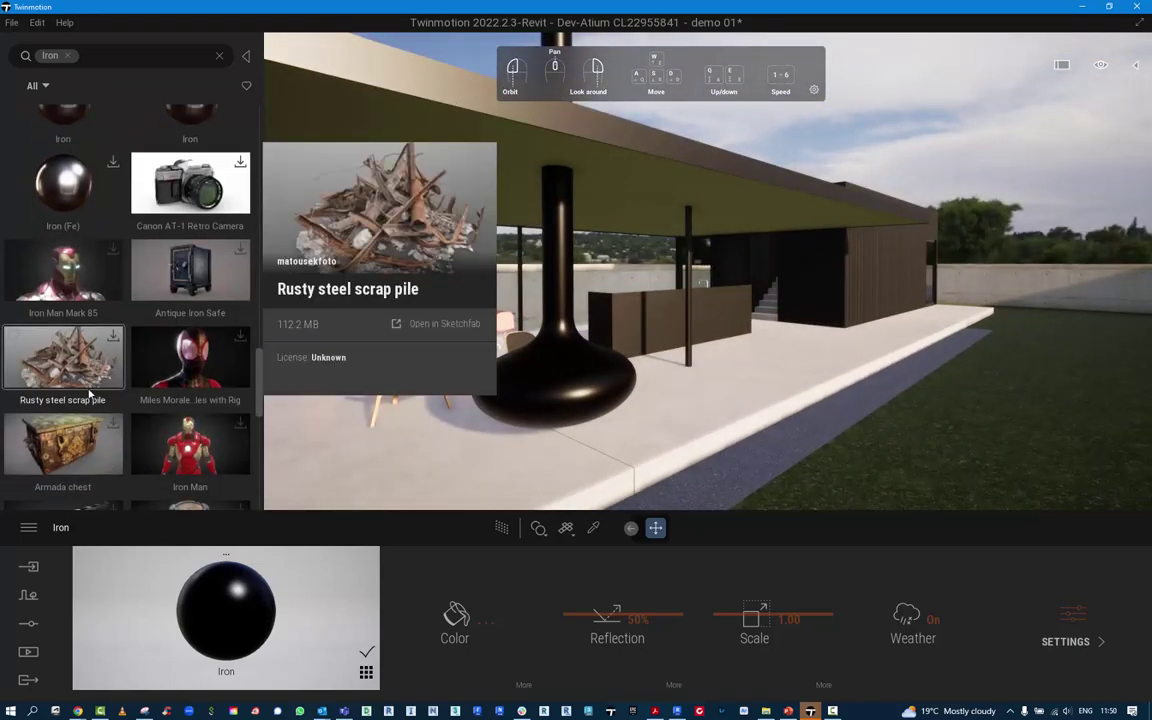
mouse_move(41, 153)
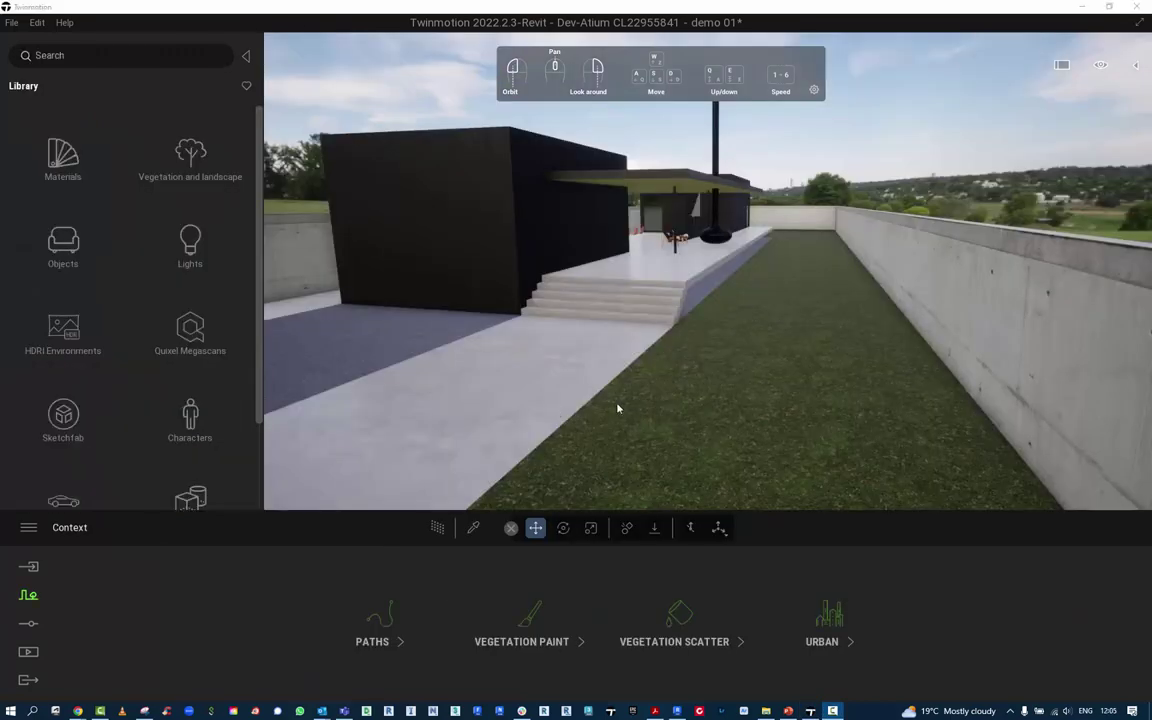
- Add Lawn 01 from the Grass and flowers library to the vegetation scatter models
right_drag(617, 406, 673, 446)
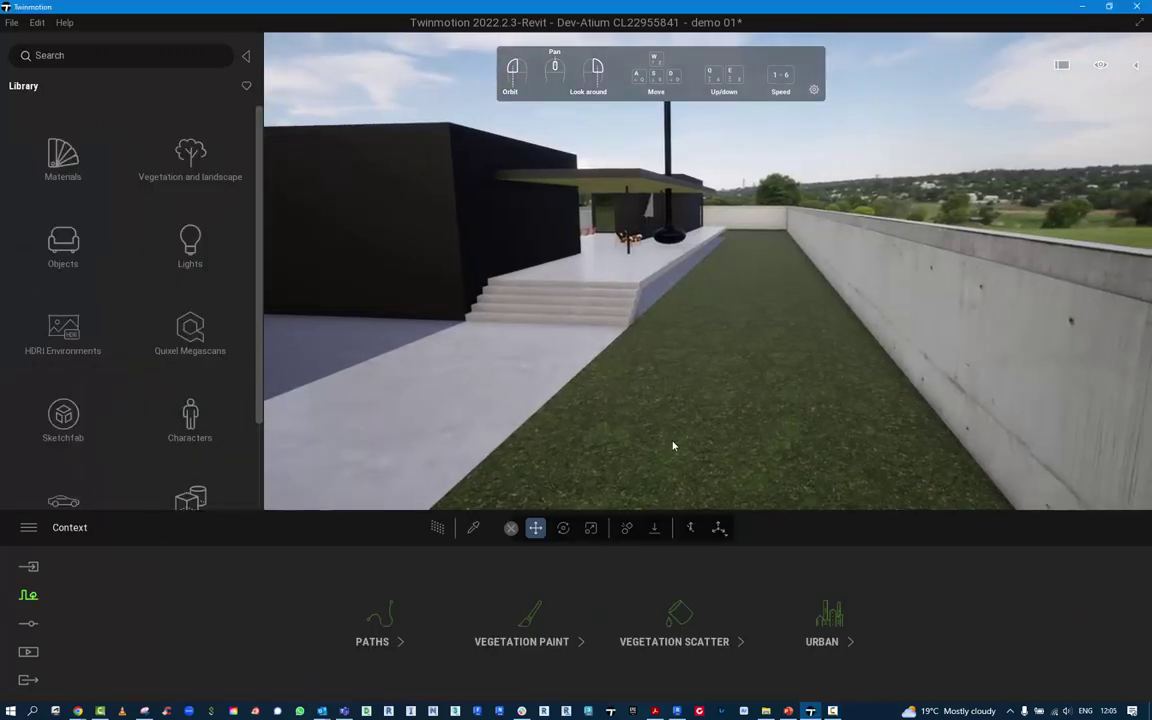
scroll(673, 446, down, 3)
scroll(673, 446, up, 4)
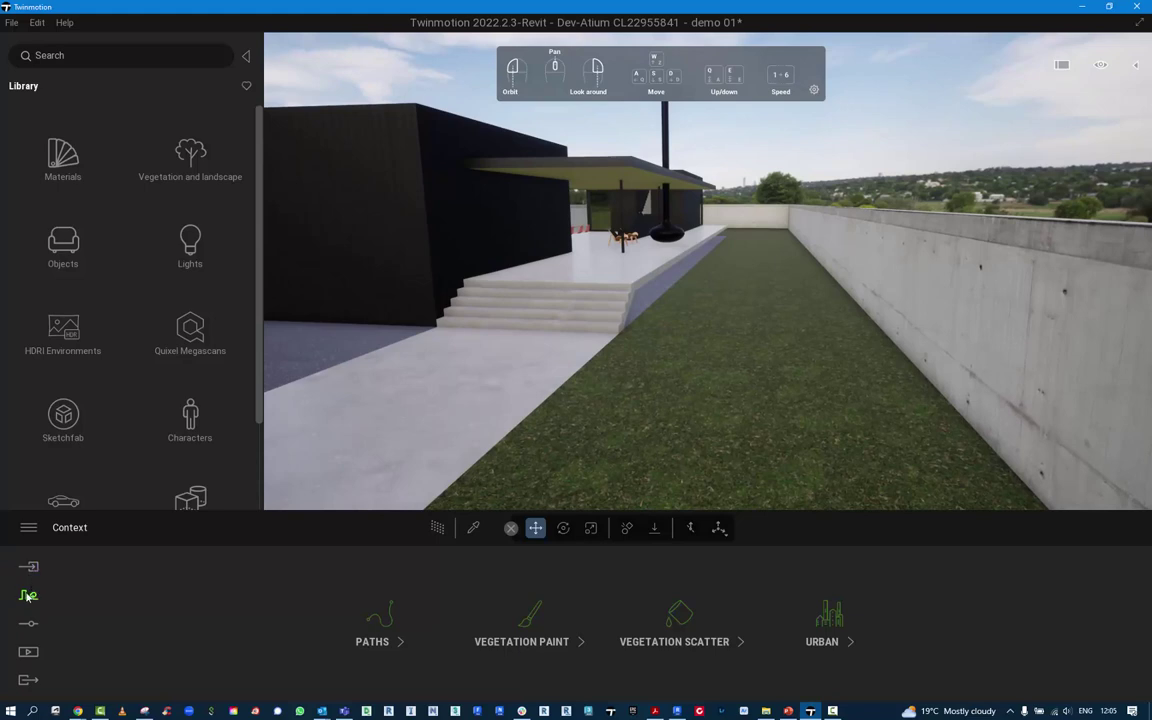
click(679, 615)
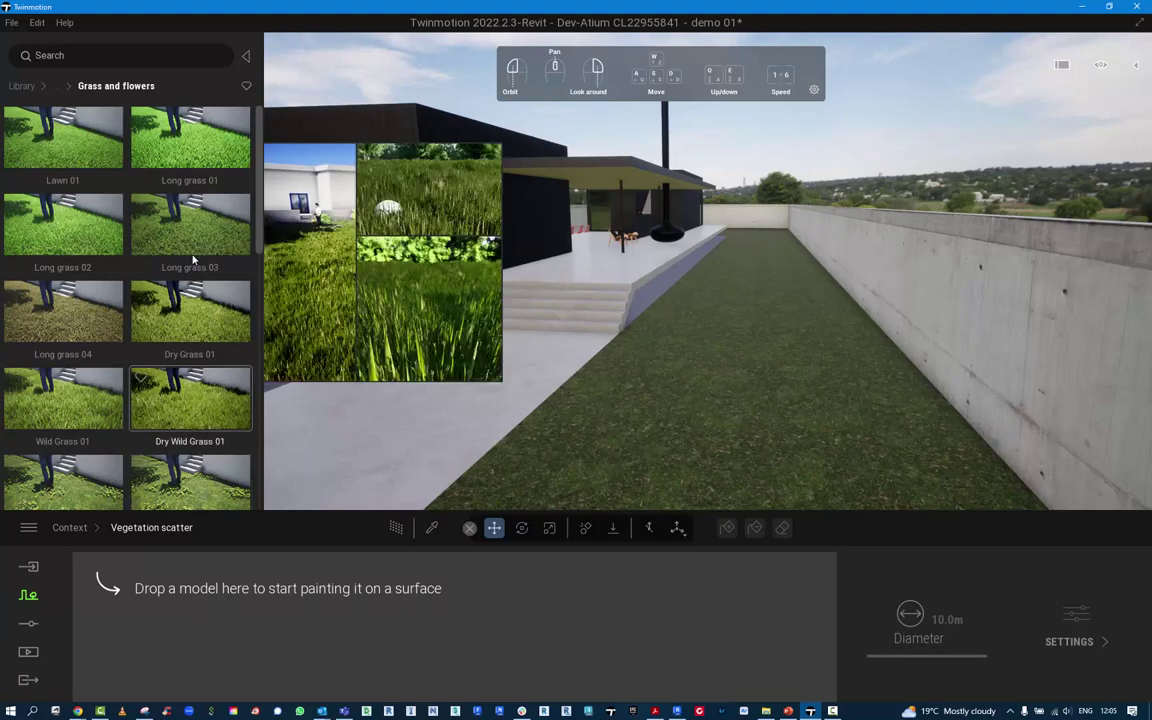
mouse_move(173, 256)
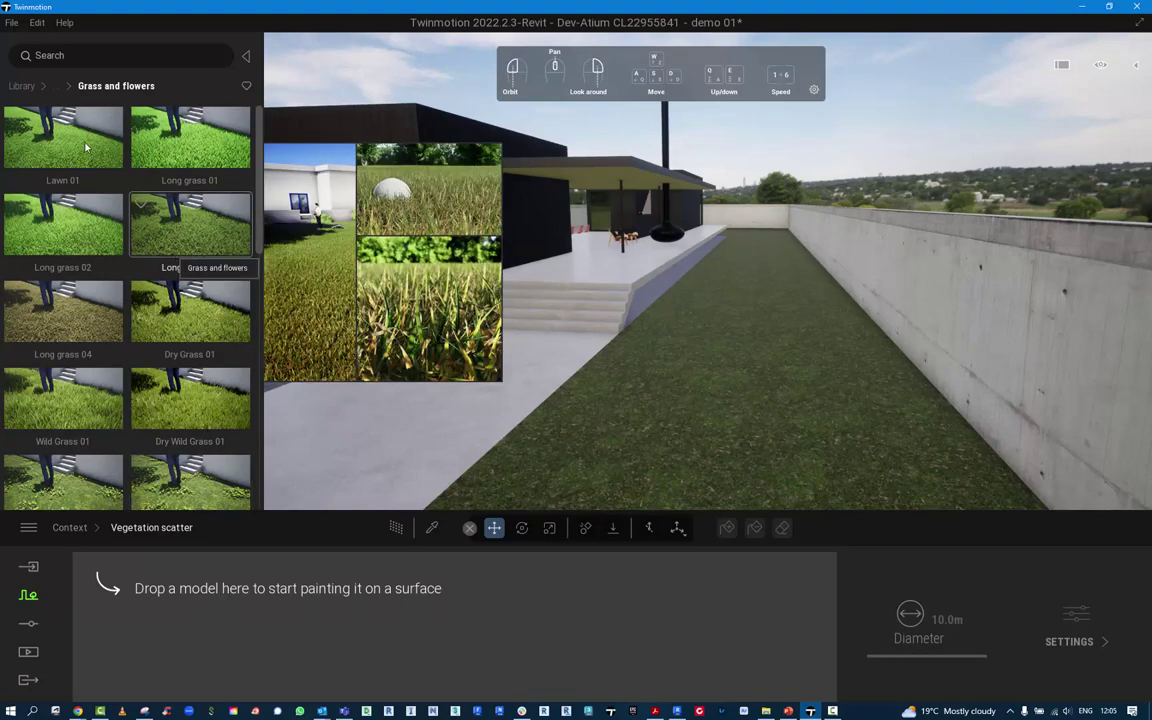
drag(62, 140, 162, 562)
mouse_move(93, 130)
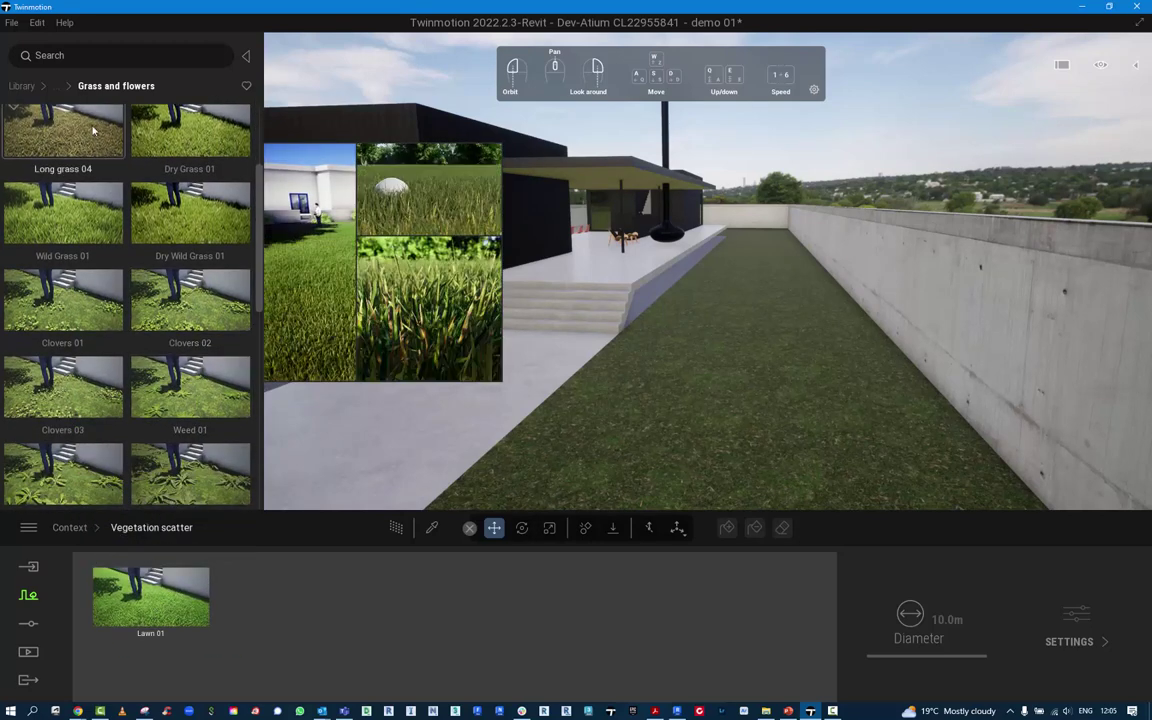
- Scatter Lawn 01 across the grass strip between the house and the concrete boundary wall
click(171, 606)
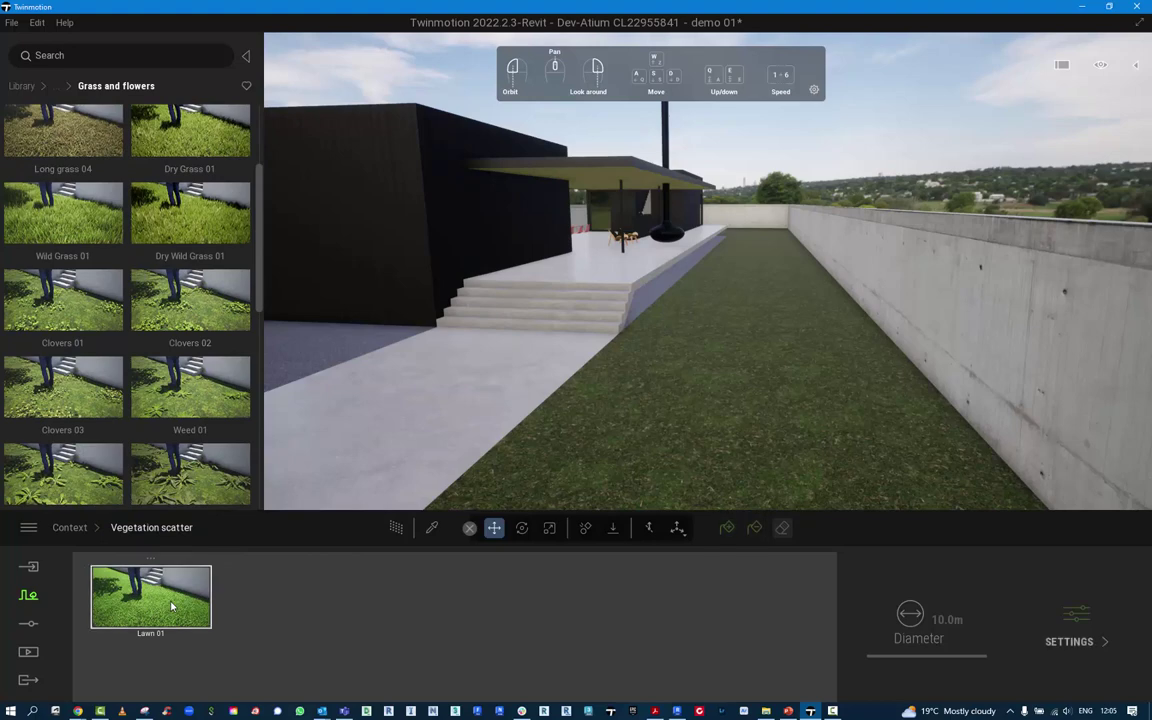
right_click(152, 565)
click(249, 604)
click(194, 604)
click(723, 530)
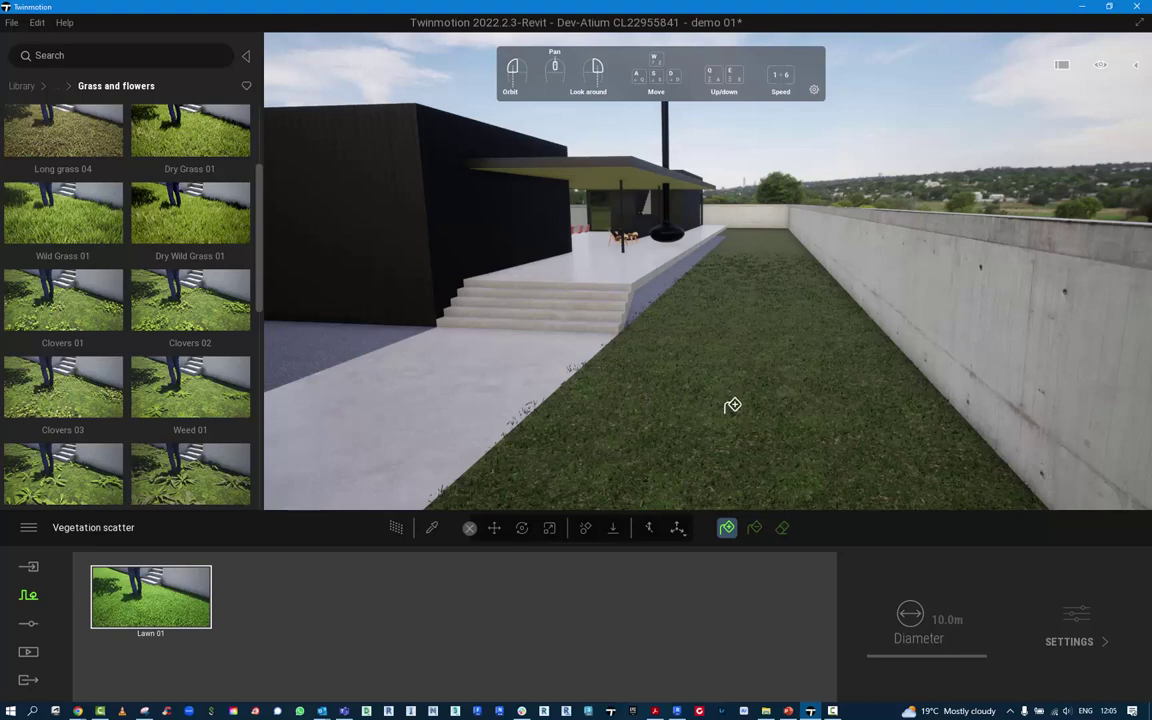
- Inspect the density of the scattered lawn grass from near ground level
mouse_move(749, 456)
right_down()
mouse_move(750, 472)
mouse_move(758, 464)
right_up()
key(q)
key(q)
key(e)
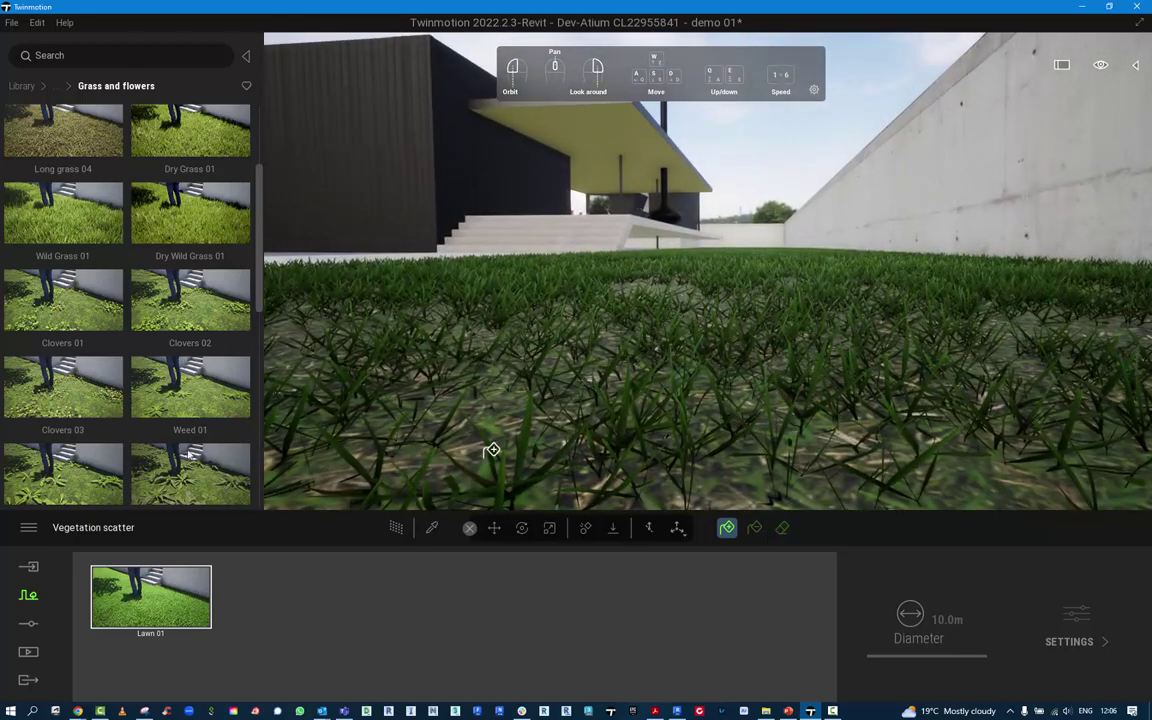
mouse_move(179, 228)
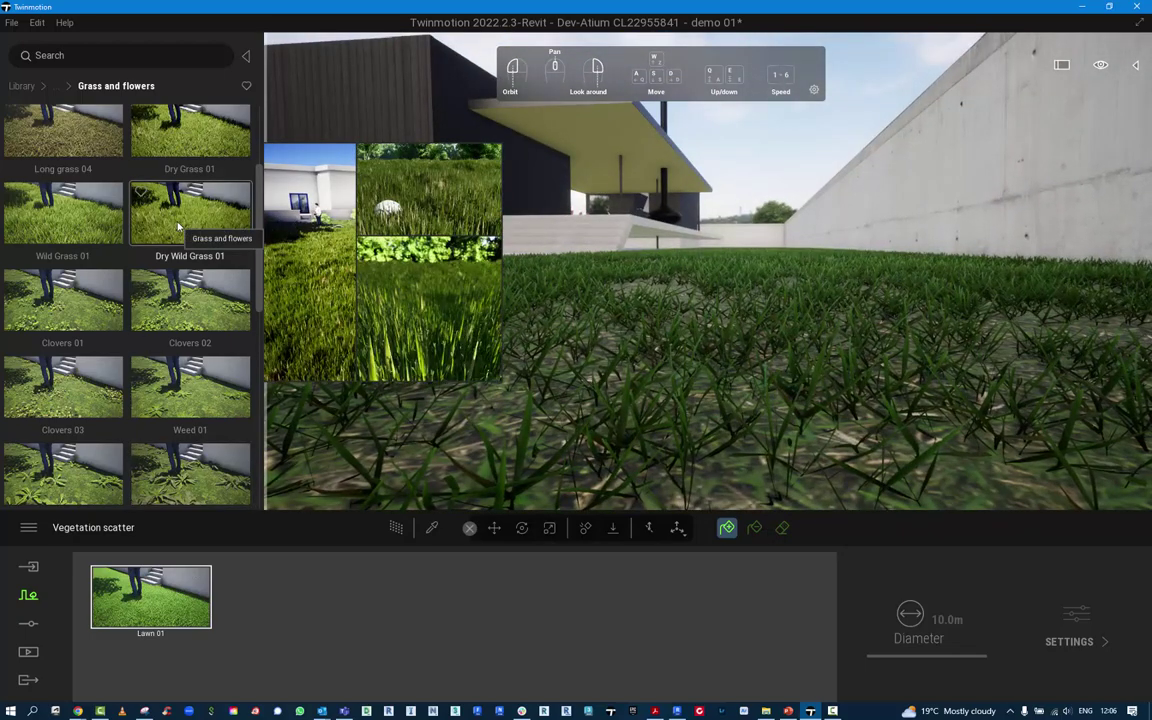
- Add Dry Wild Grass 01, Dry Grass 01 and Wild Grass 01 from the Grass and flowers library to the vegetation scatter models
drag(179, 228, 272, 600)
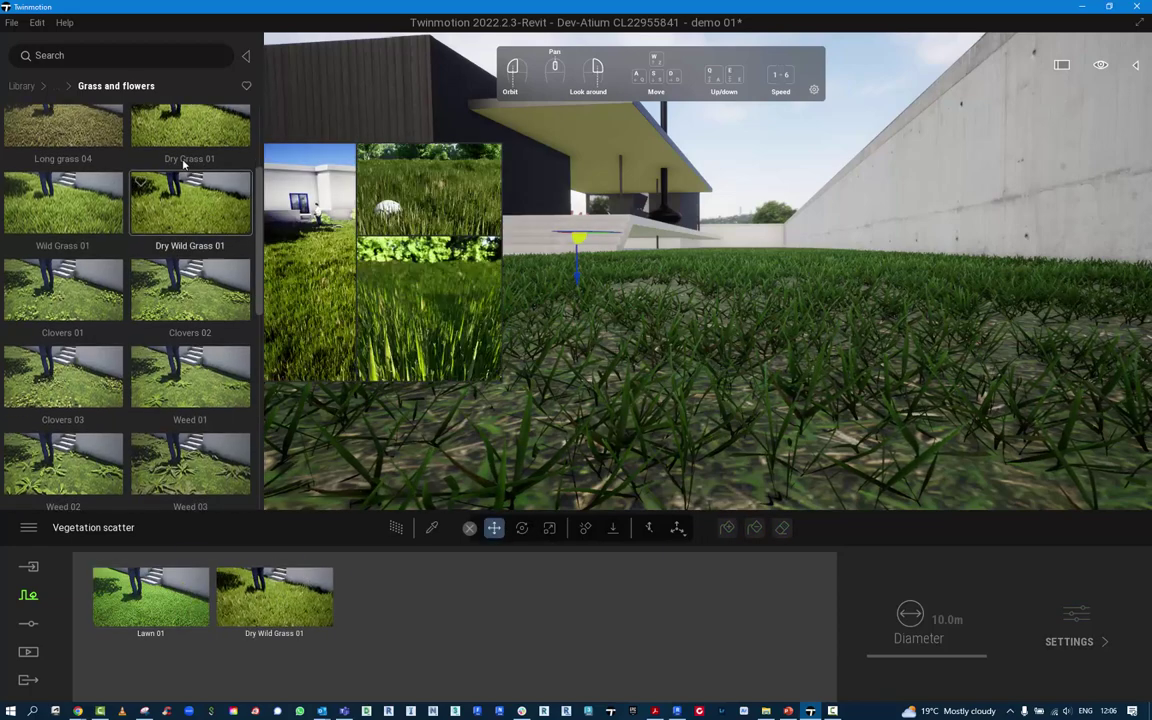
drag(183, 165, 397, 600)
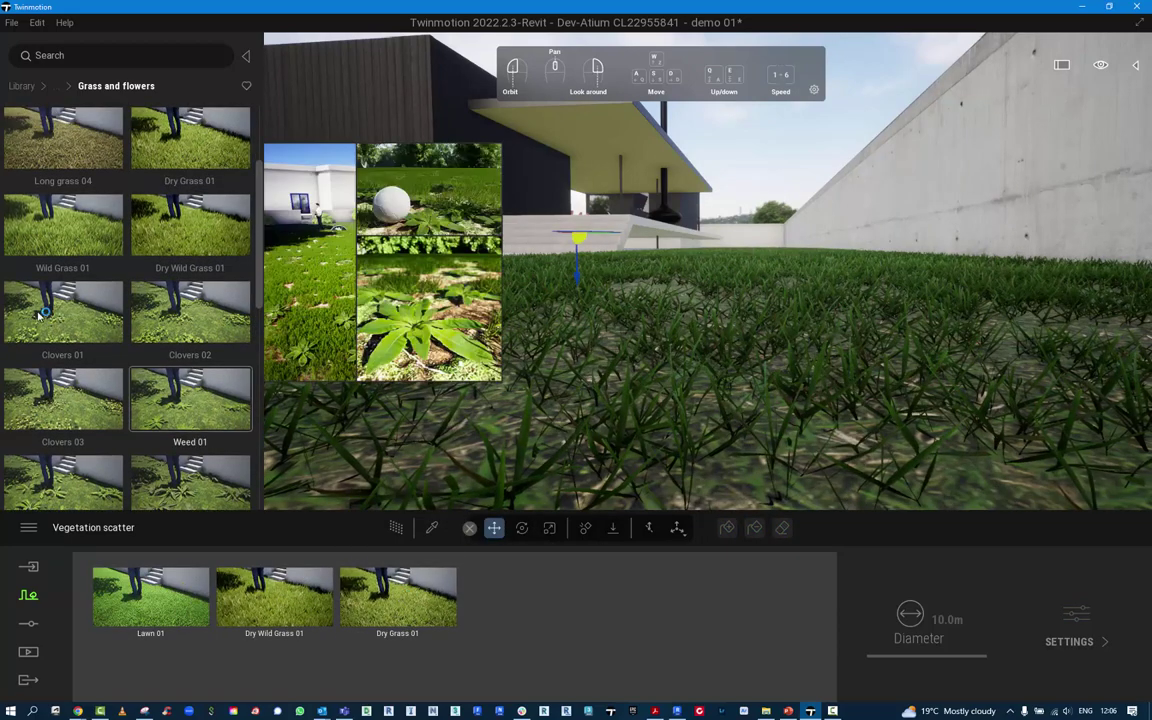
drag(40, 215, 423, 600)
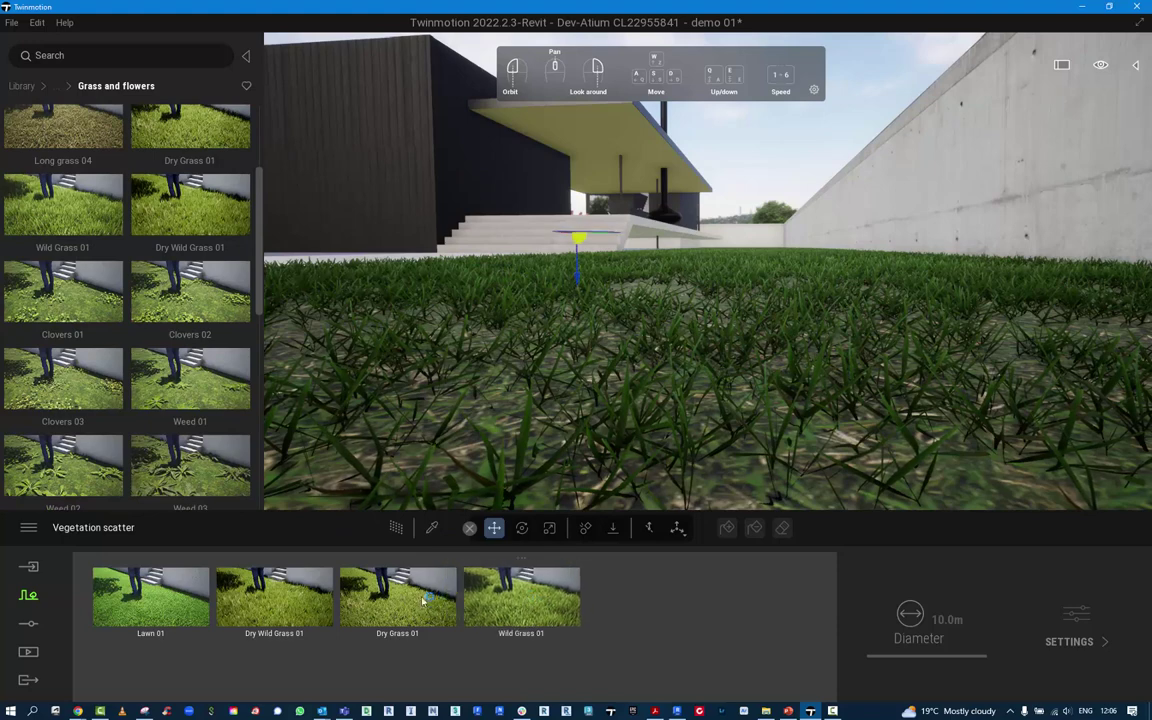
- Scatter Dry Wild Grass 01, Dry Grass 01 and Wild Grass 01 together over the grass strip between the house and boundary wall
click(302, 600)
click(397, 600)
click(546, 600)
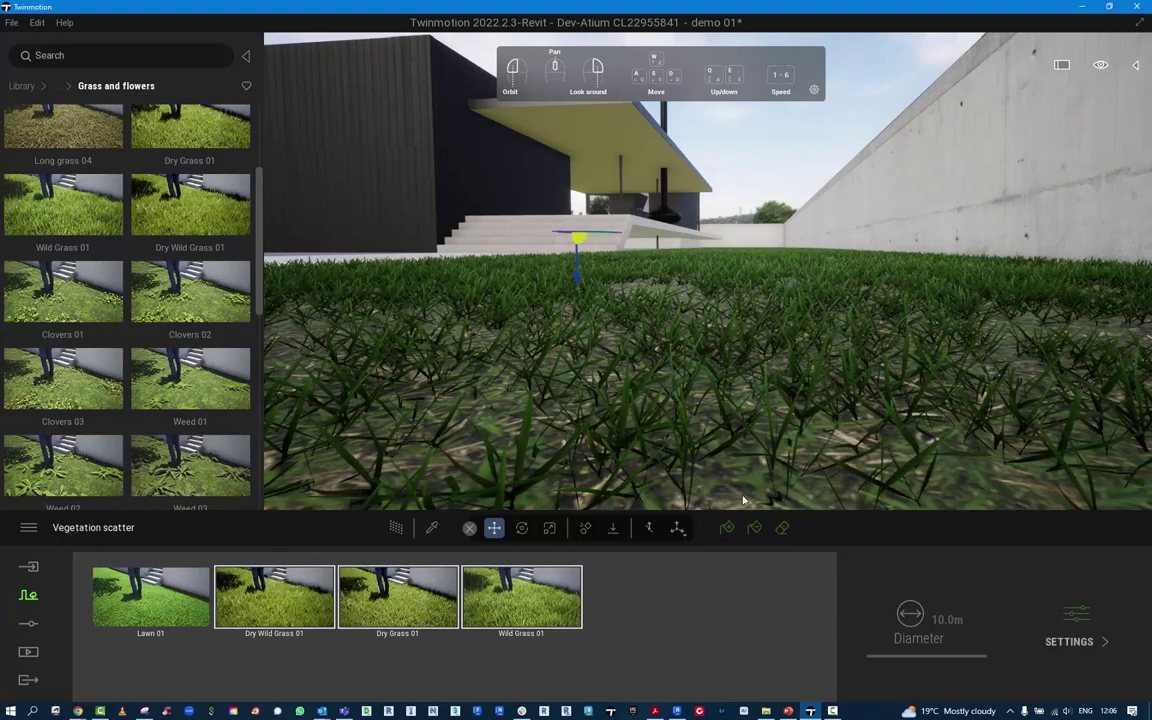
click(727, 527)
click(671, 283)
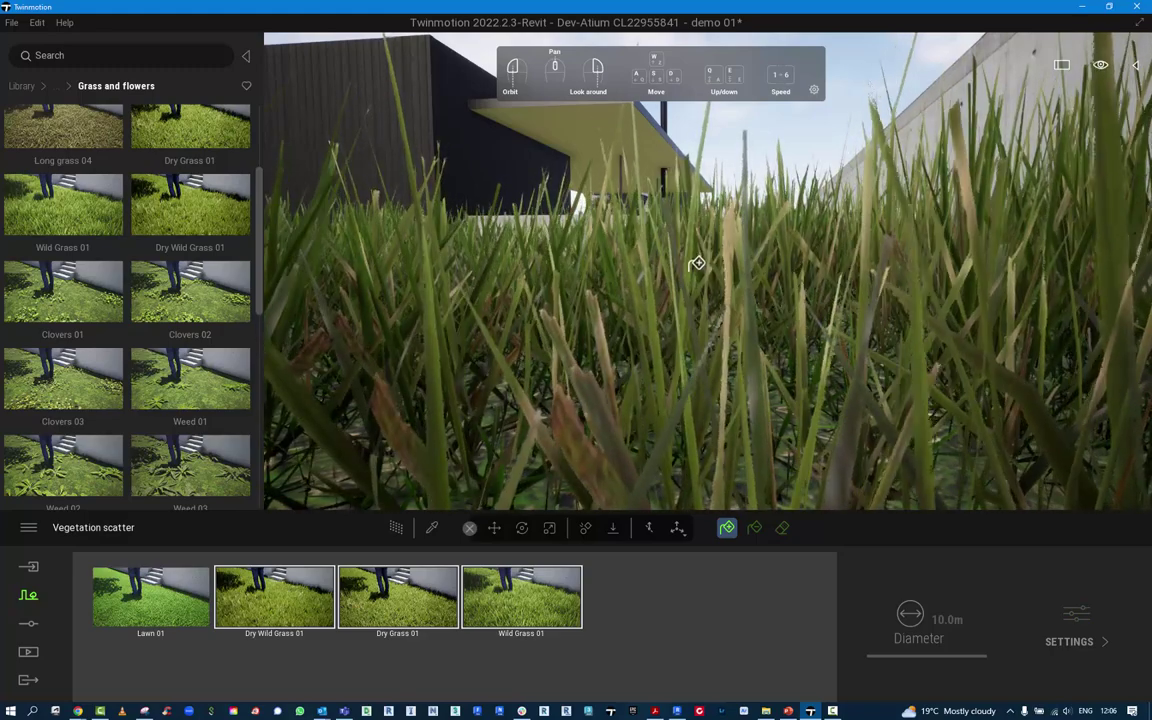
- Inspect the mixed wild and dry grass along the house from above and from near ground level
key(e)
key(q)
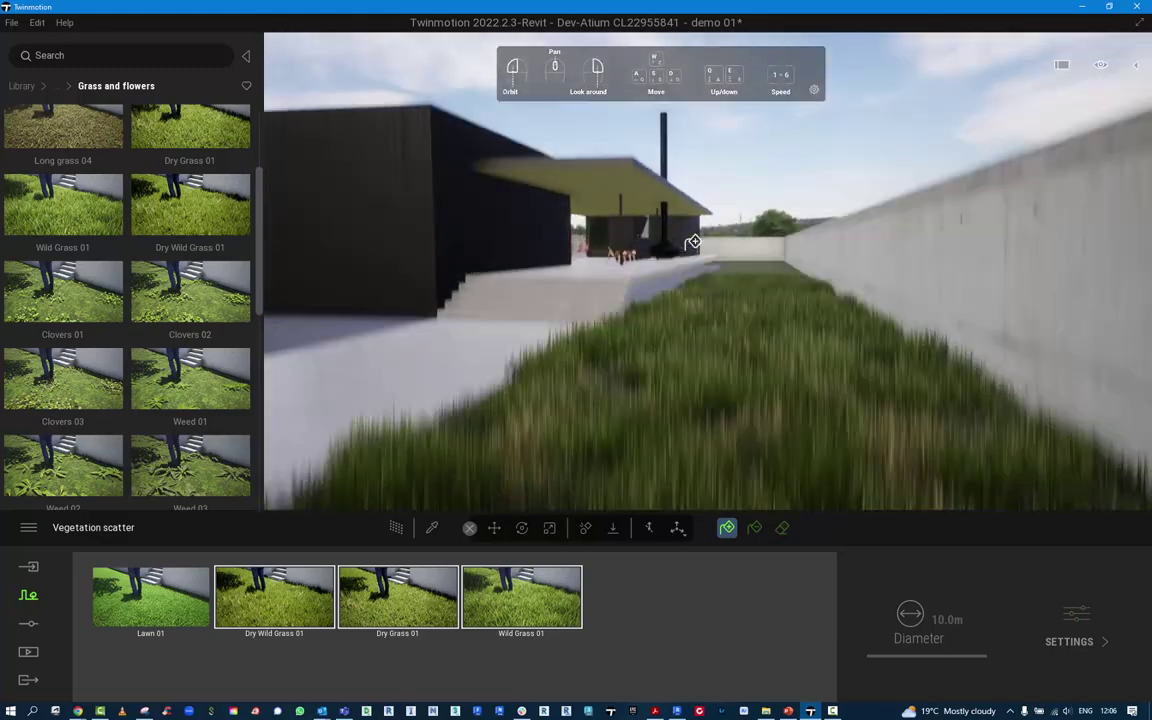
drag(648, 467, 632, 468)
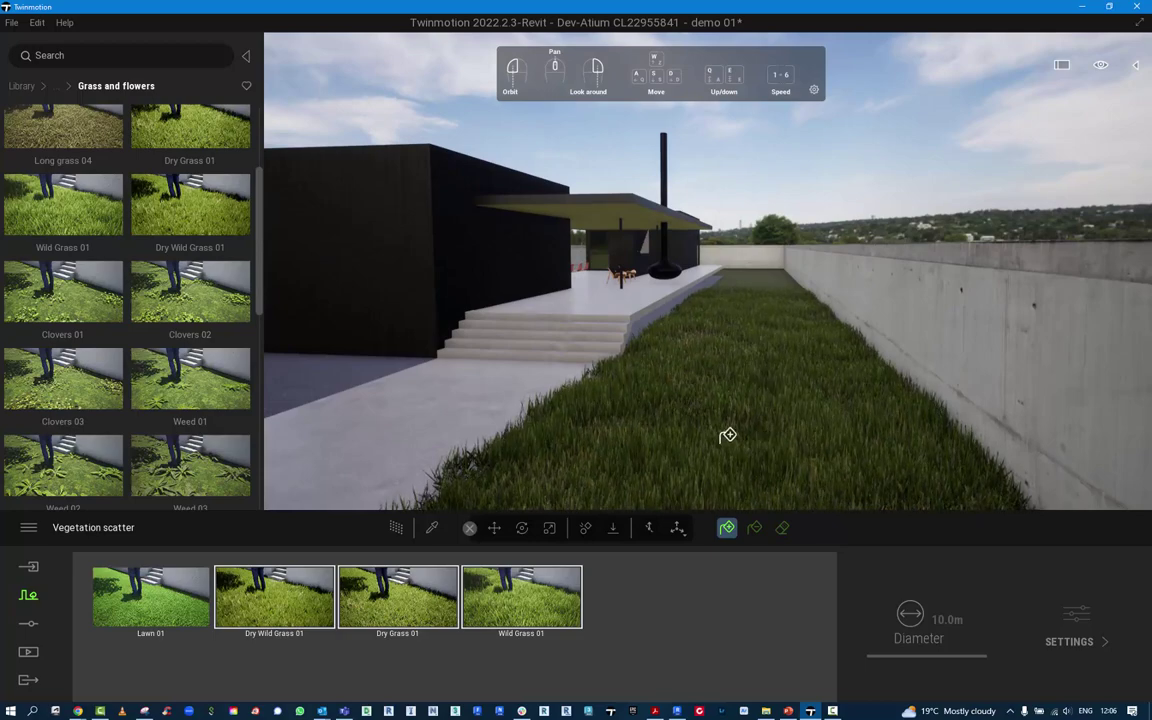
key(e)
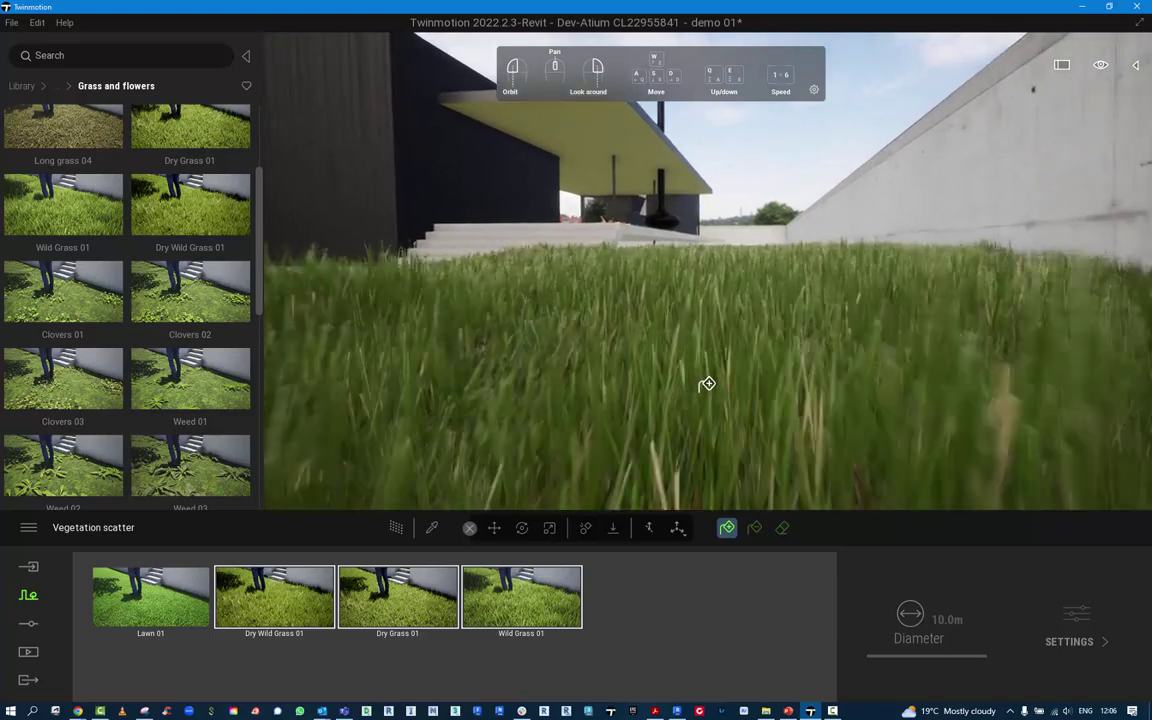
scroll(744, 266, up, 3)
scroll(746, 213, down, 5)
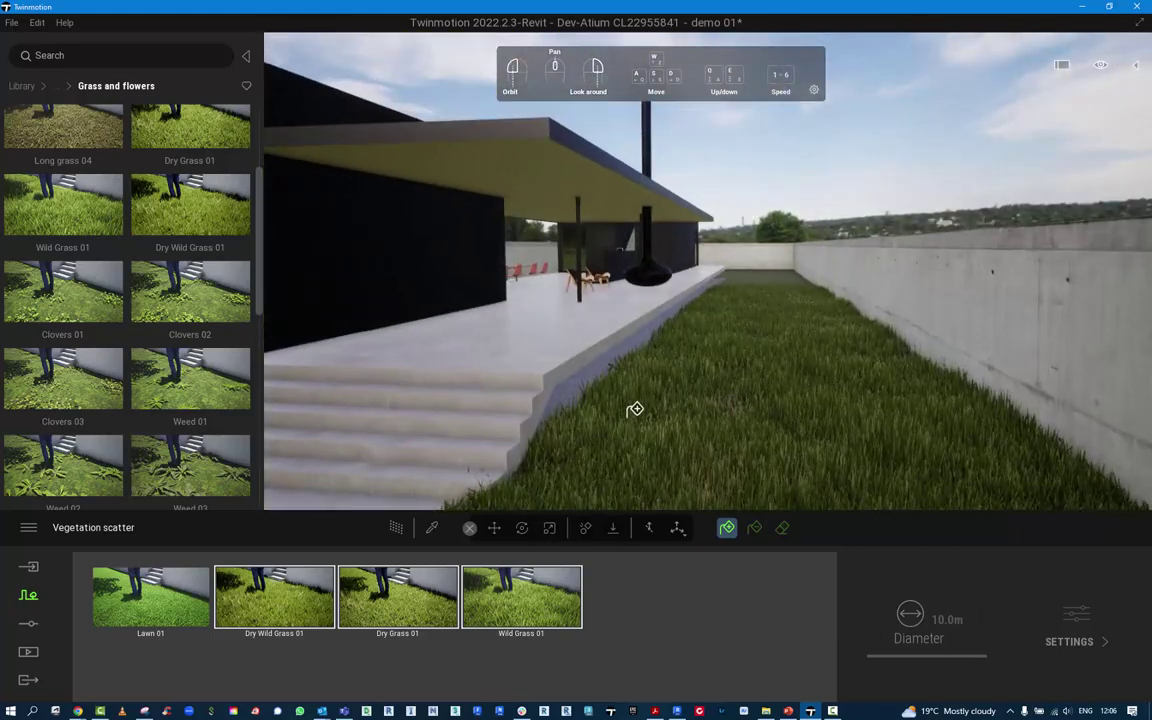
- Add Clovers 02, Clovers 01 and Clovers 03 to the scatter models for the bare lawn at the far end of the house
right_drag(635, 409, 644, 450)
key(w)
key(w)
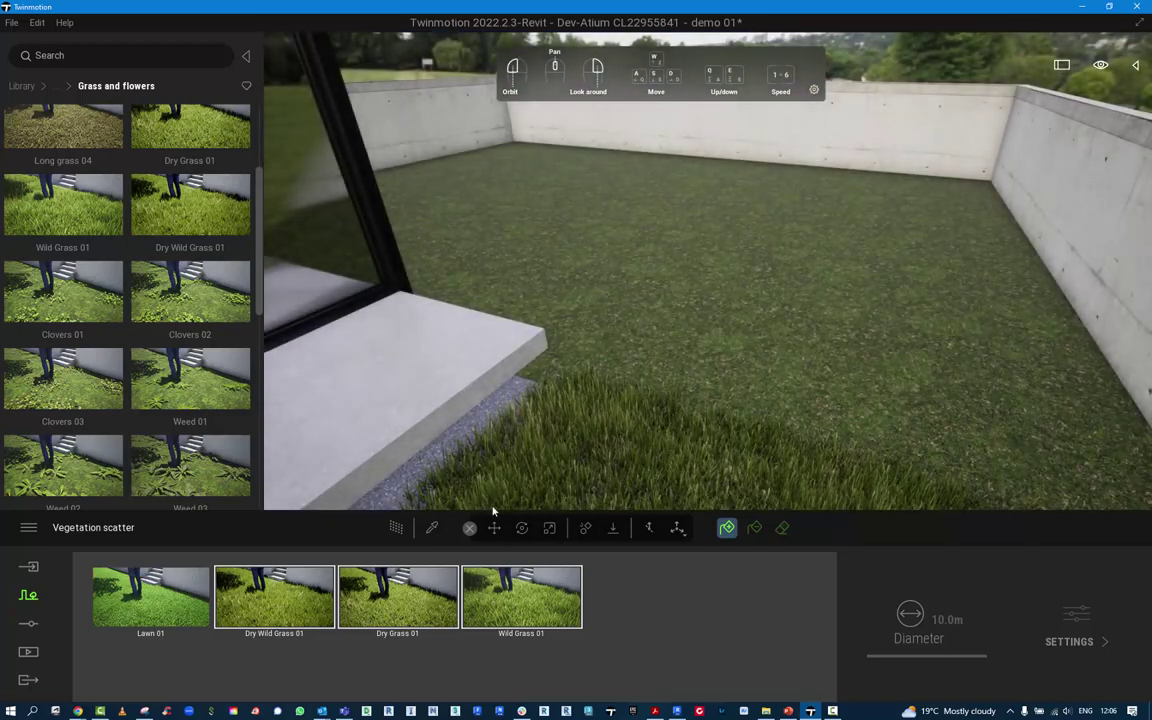
mouse_move(56, 379)
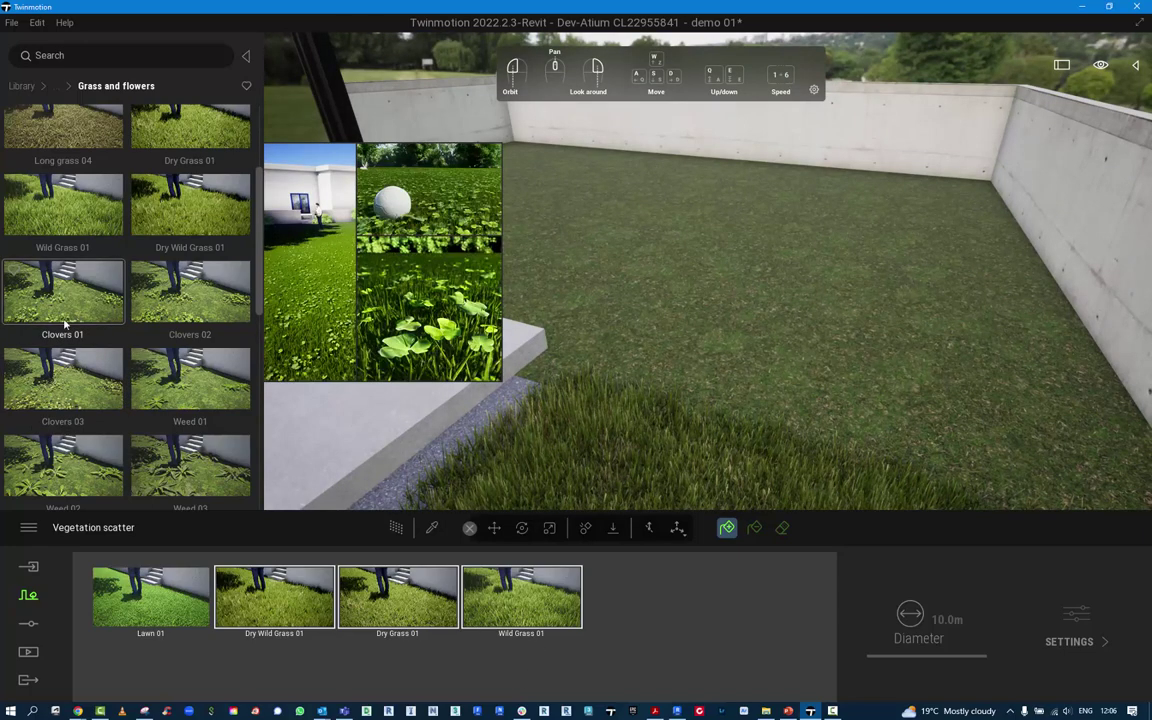
click(66, 289)
drag(171, 288, 643, 606)
drag(40, 283, 768, 597)
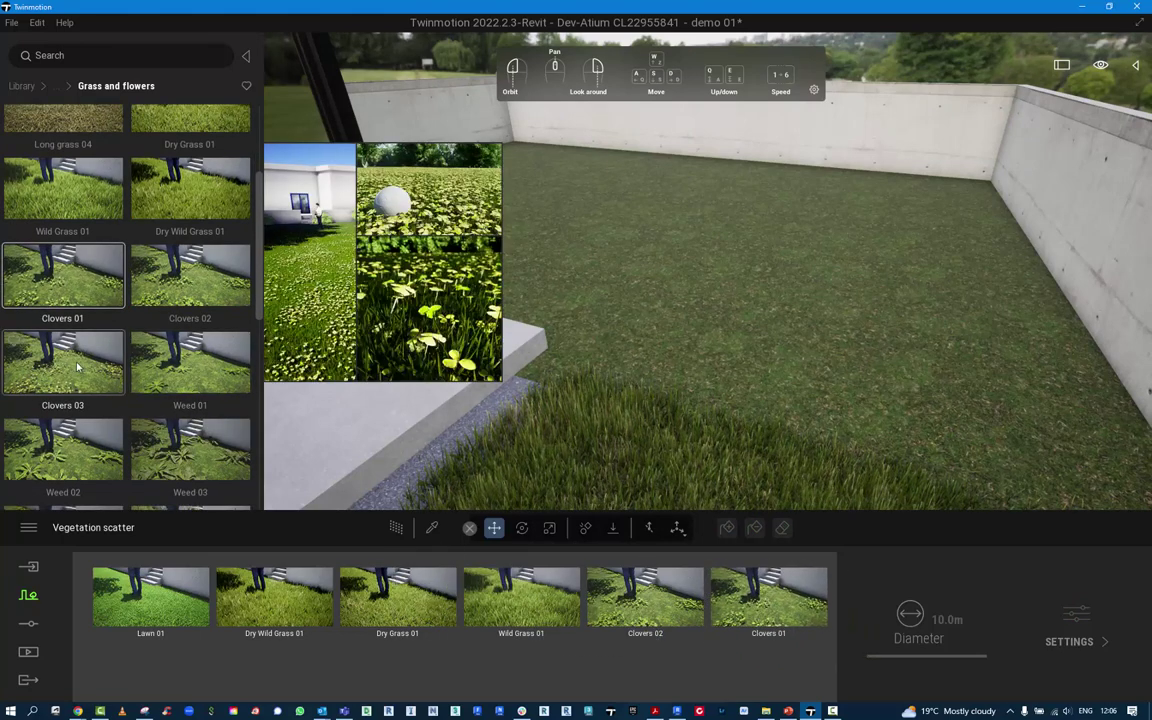
drag(77, 365, 635, 667)
- Scatter all three clover models densely over the bare walled lawn and check the leaves up close
click(632, 600)
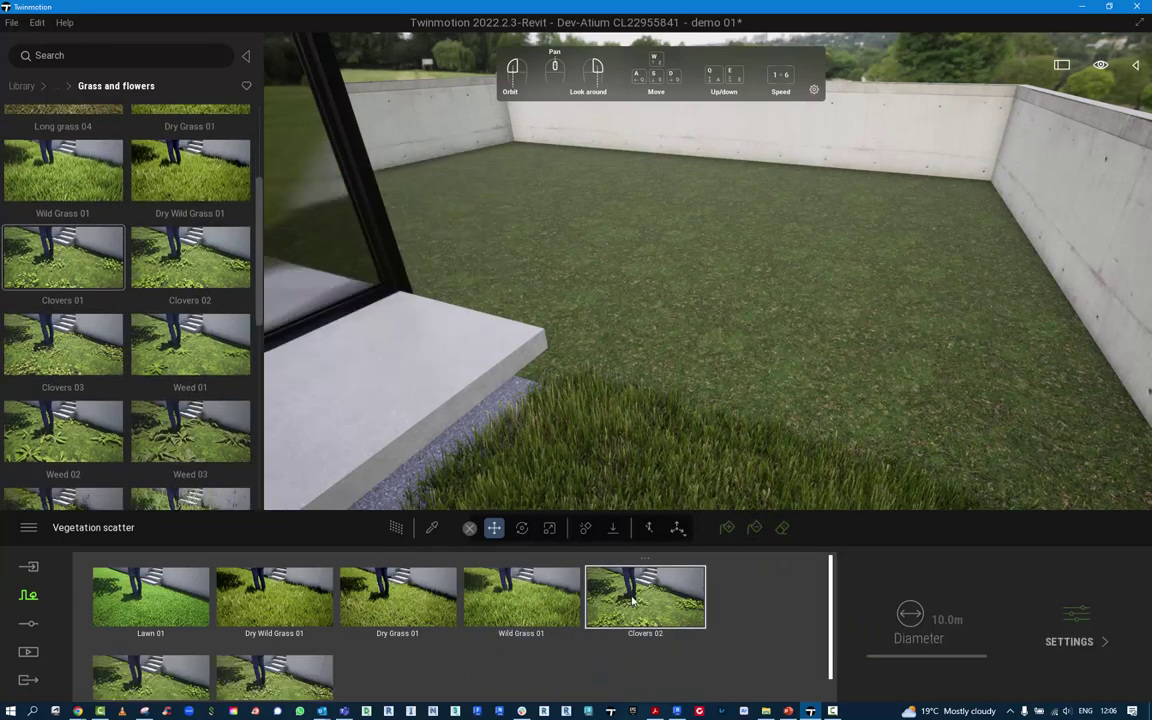
shift+click(318, 674)
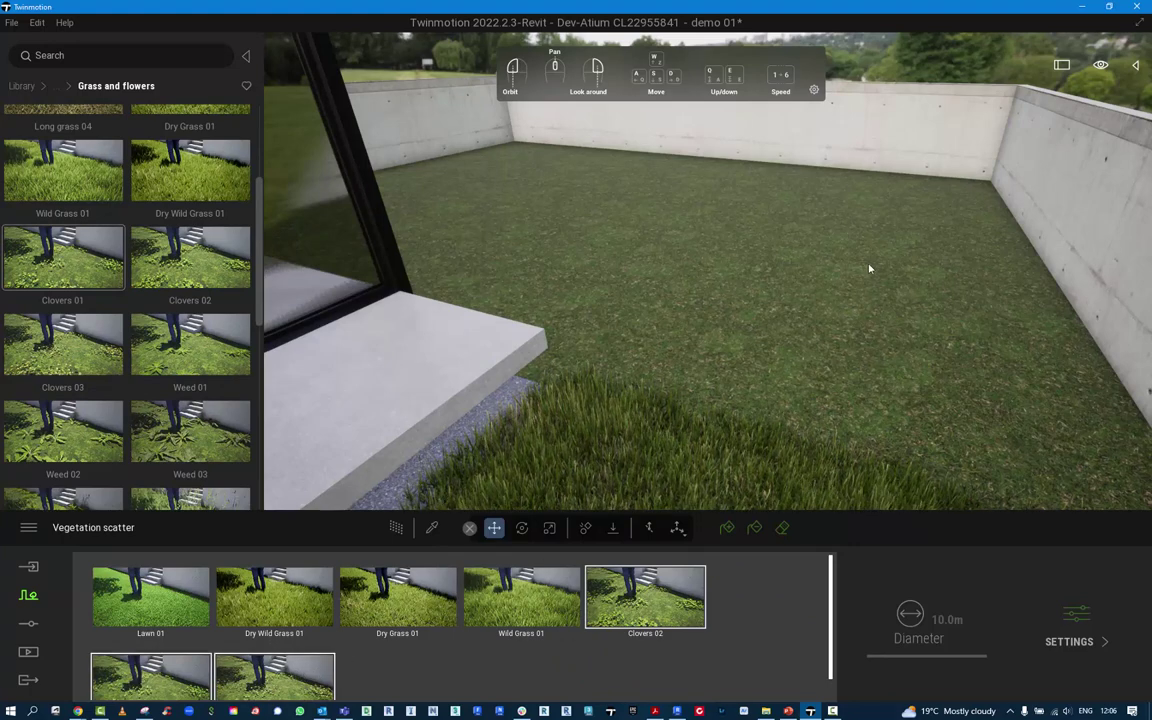
click(727, 527)
click(648, 250)
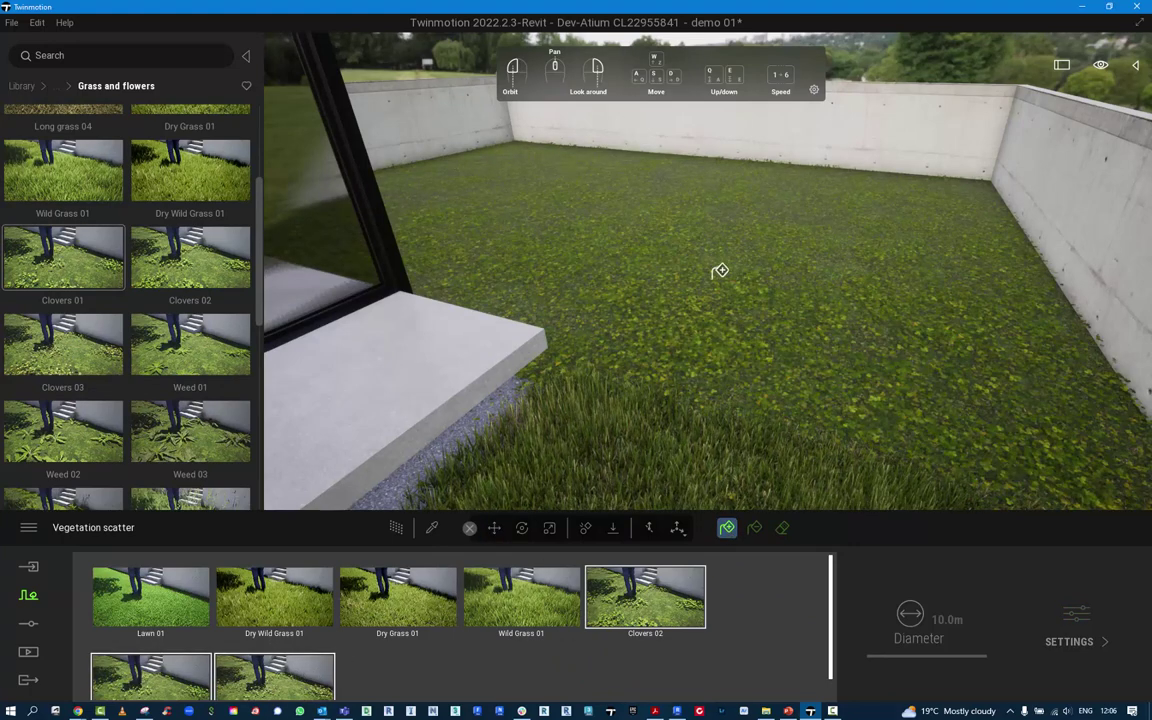
click(660, 243)
click(662, 243)
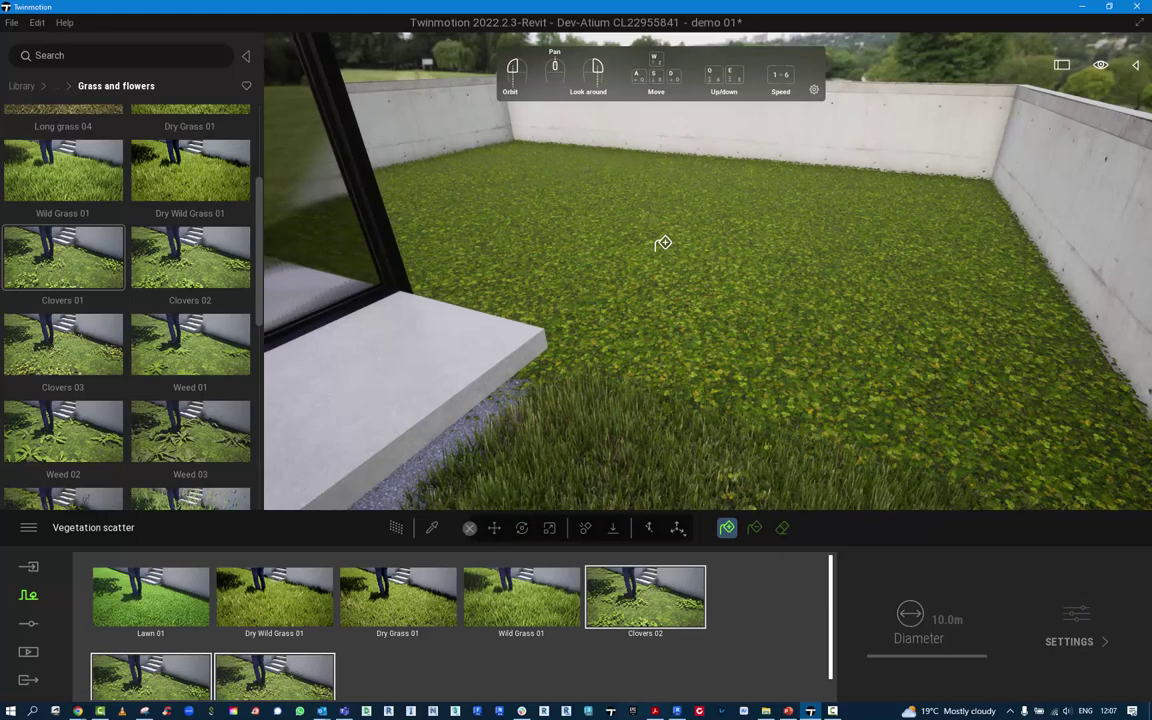
scroll(723, 350, up, 10)
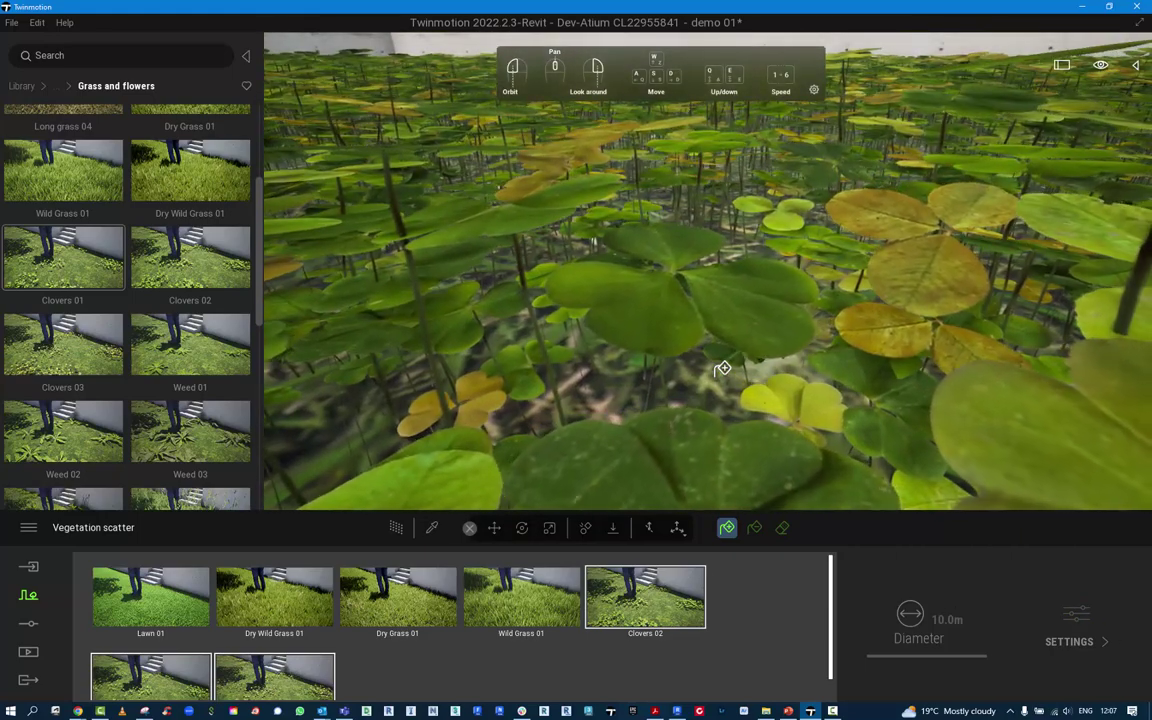
- Select only Clovers 02 among the scatter models and open its delete and library options
click(645, 562)
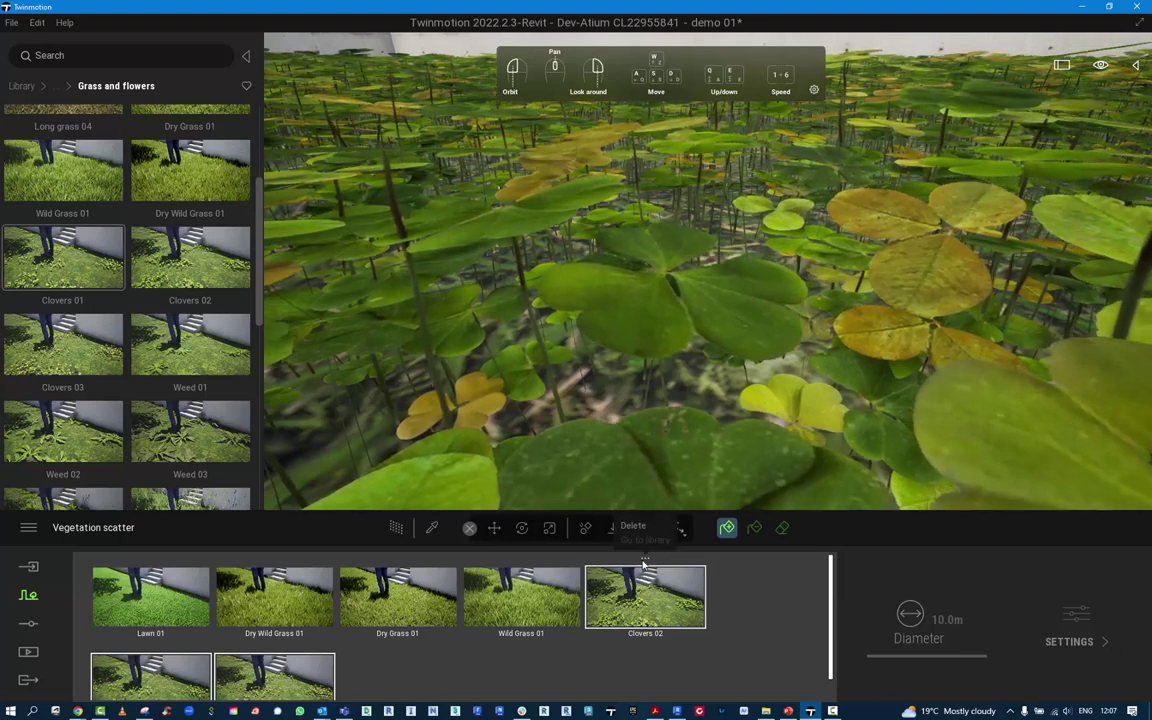
click(719, 581)
click(658, 603)
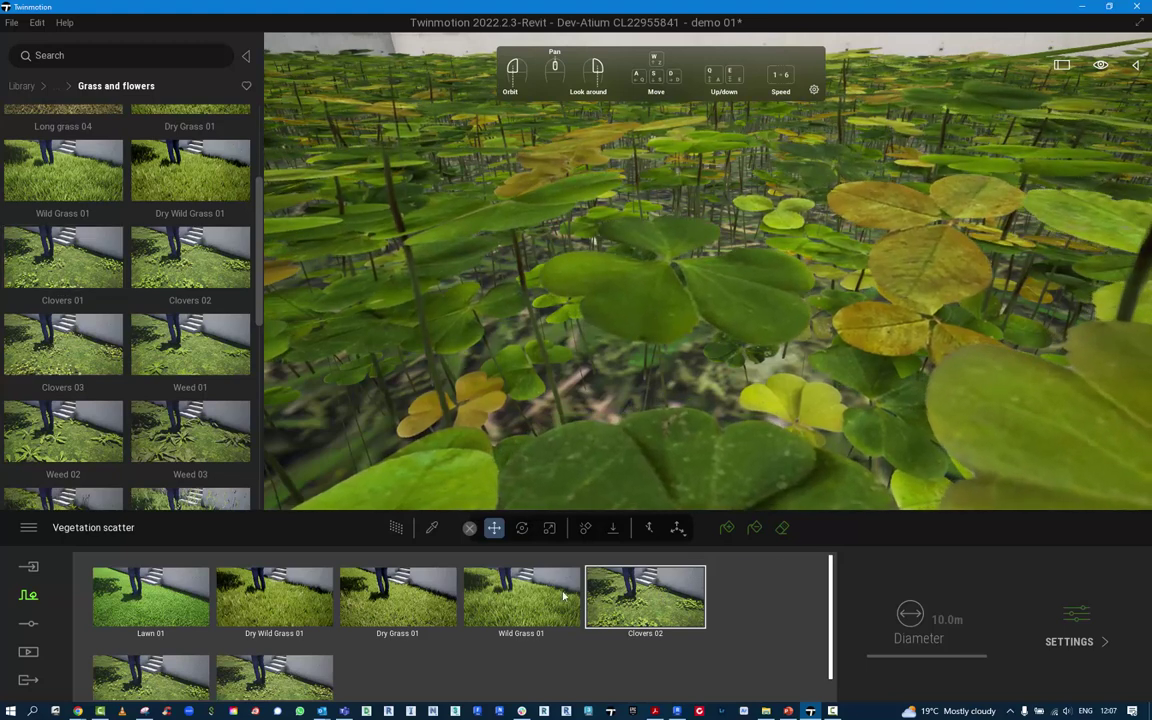
click(645, 558)
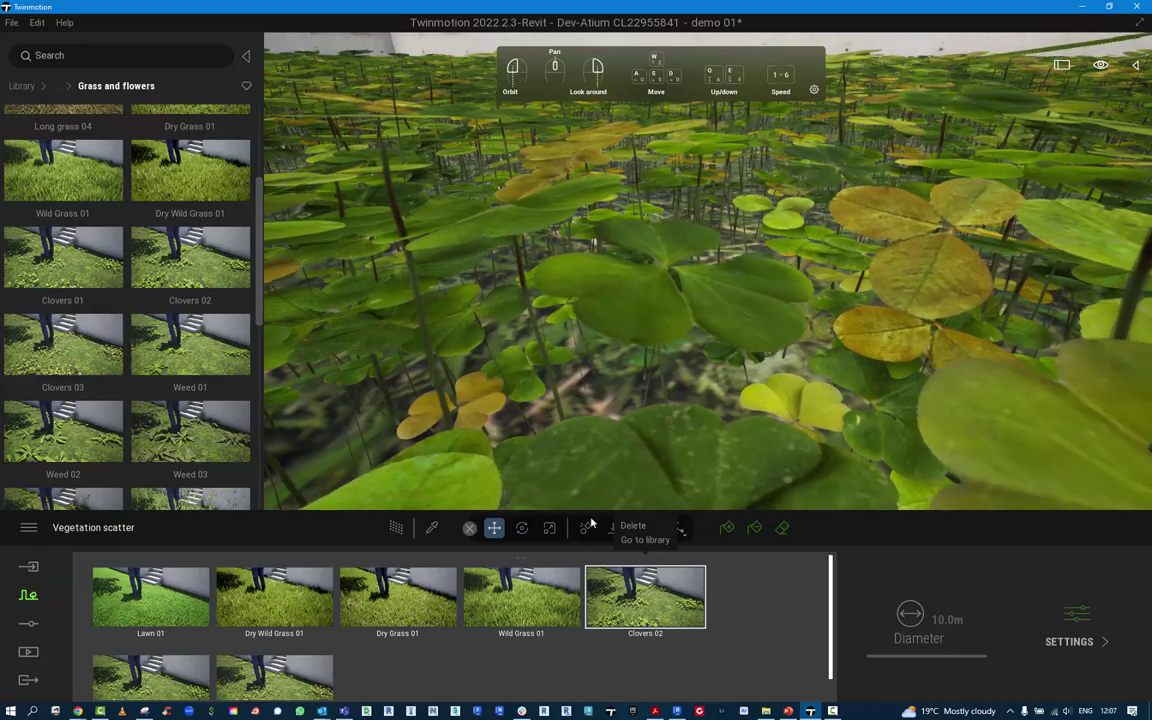
- Set Clovers 02 to 100% size, 1% stripes and 7% dryness with wind off, and return to the vegetation scatter models
scroll(715, 351, down, 5)
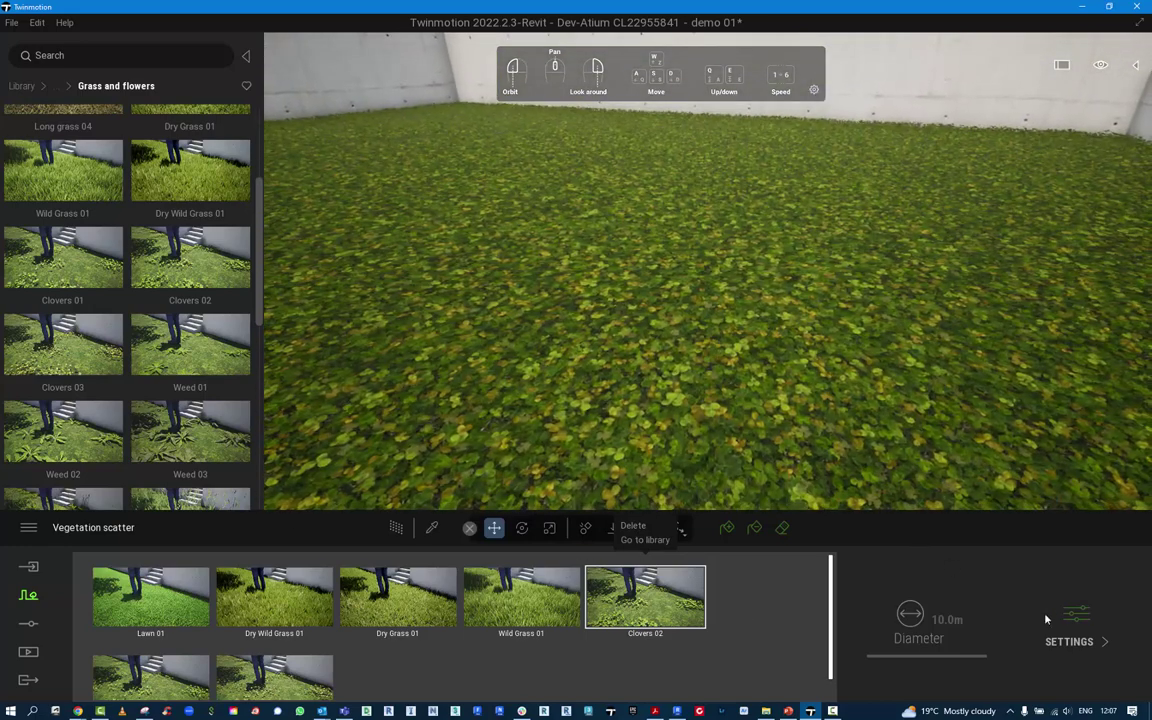
click(1072, 615)
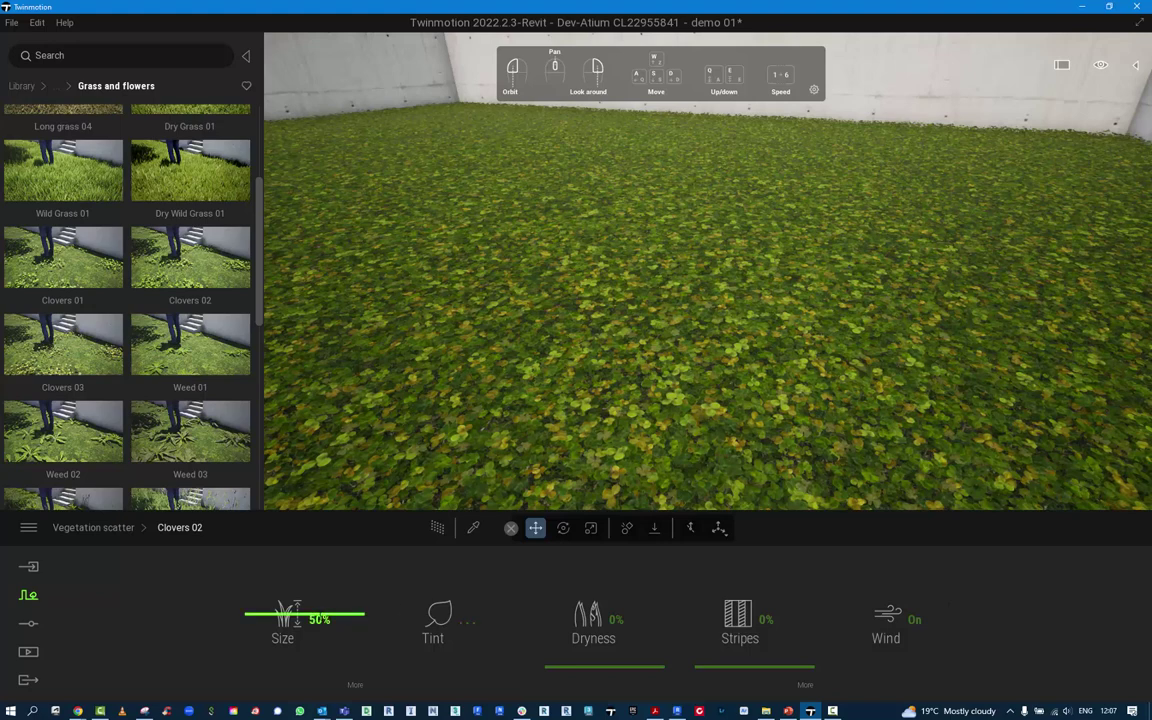
drag(260, 620, 262, 519)
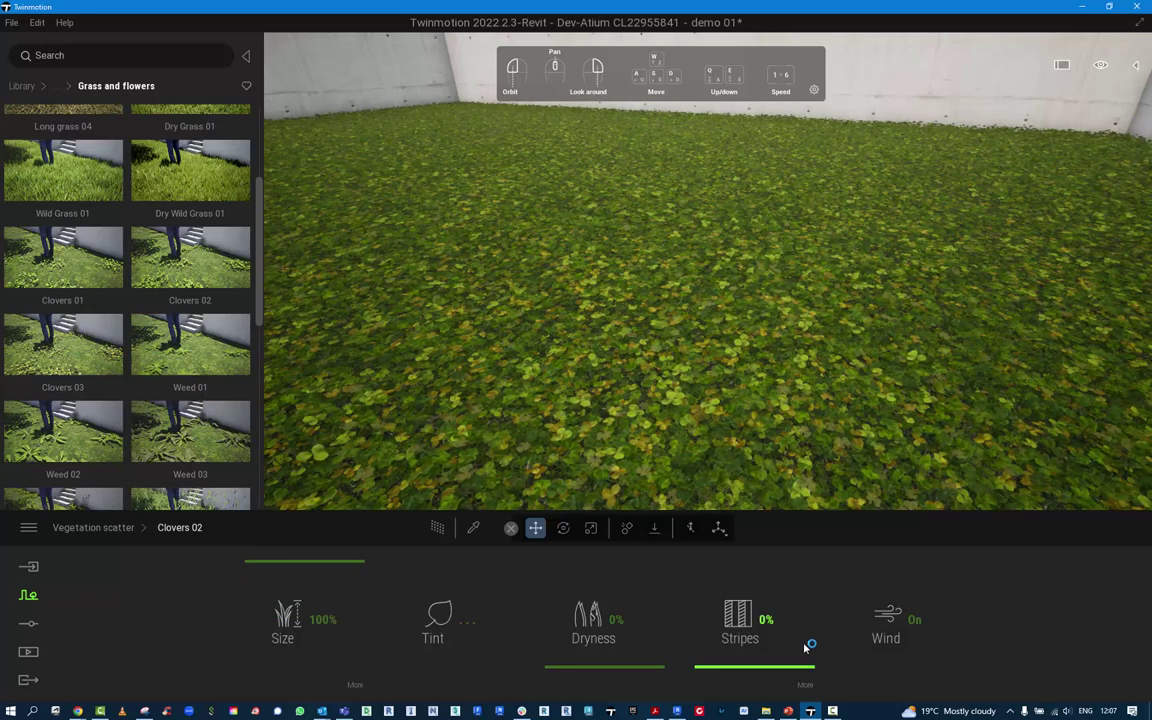
mouse_move(795, 672)
mouse_down()
mouse_move(787, 612)
mouse_move(791, 672)
mouse_up()
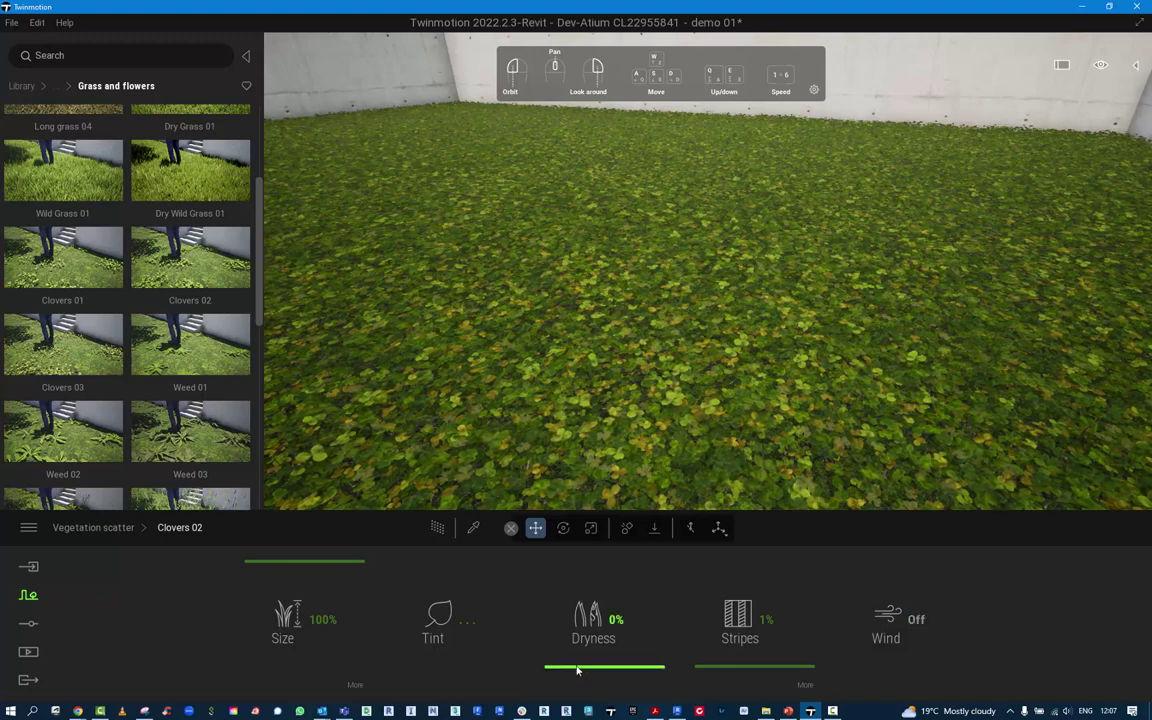
mouse_move(577, 670)
mouse_down()
mouse_move(574, 622)
mouse_move(571, 681)
mouse_move(566, 659)
mouse_up()
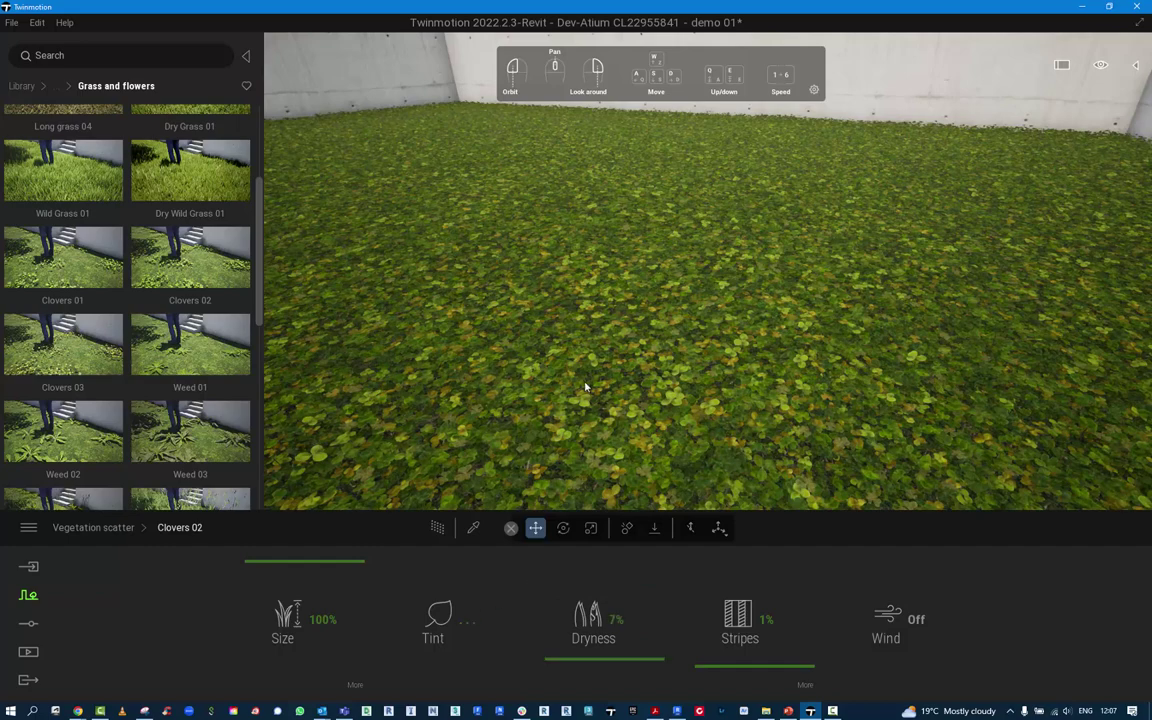
right_drag(587, 387, 700, 388)
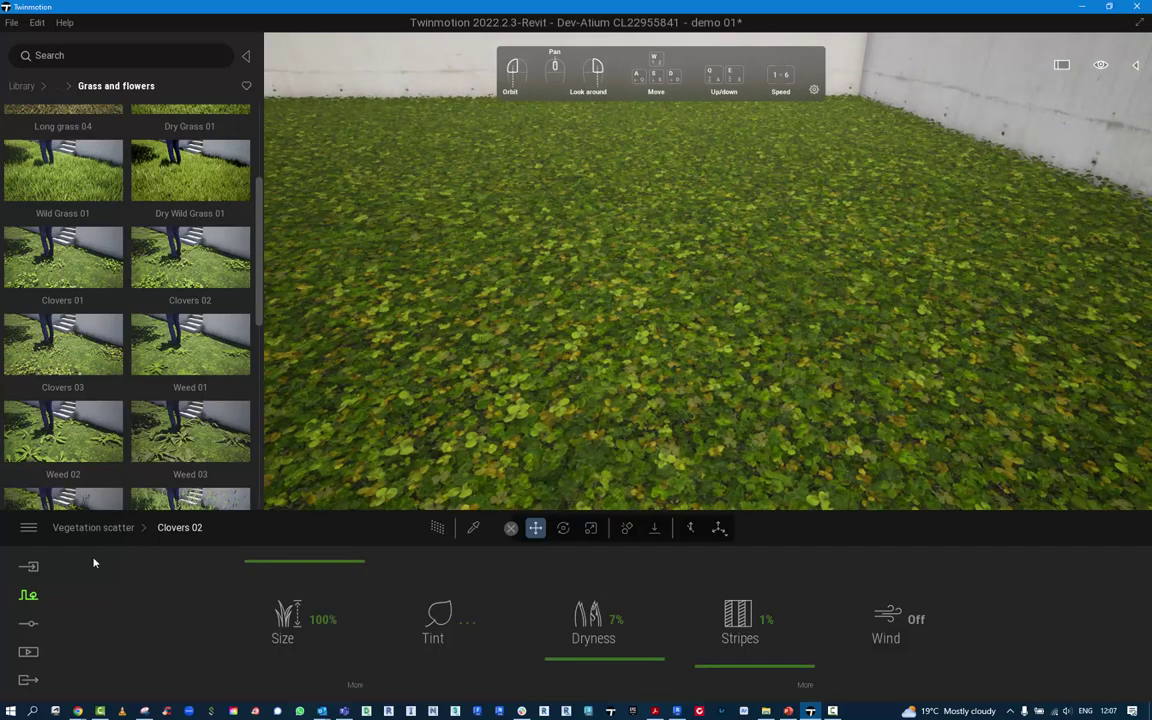
click(28, 596)
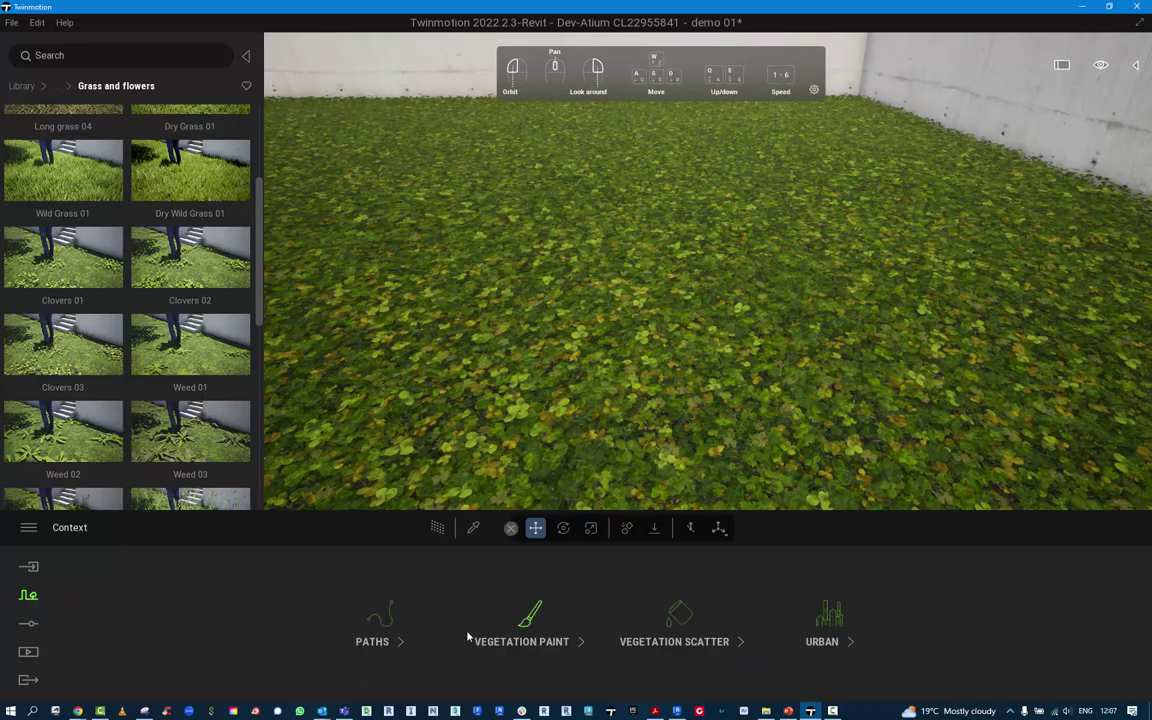
click(685, 632)
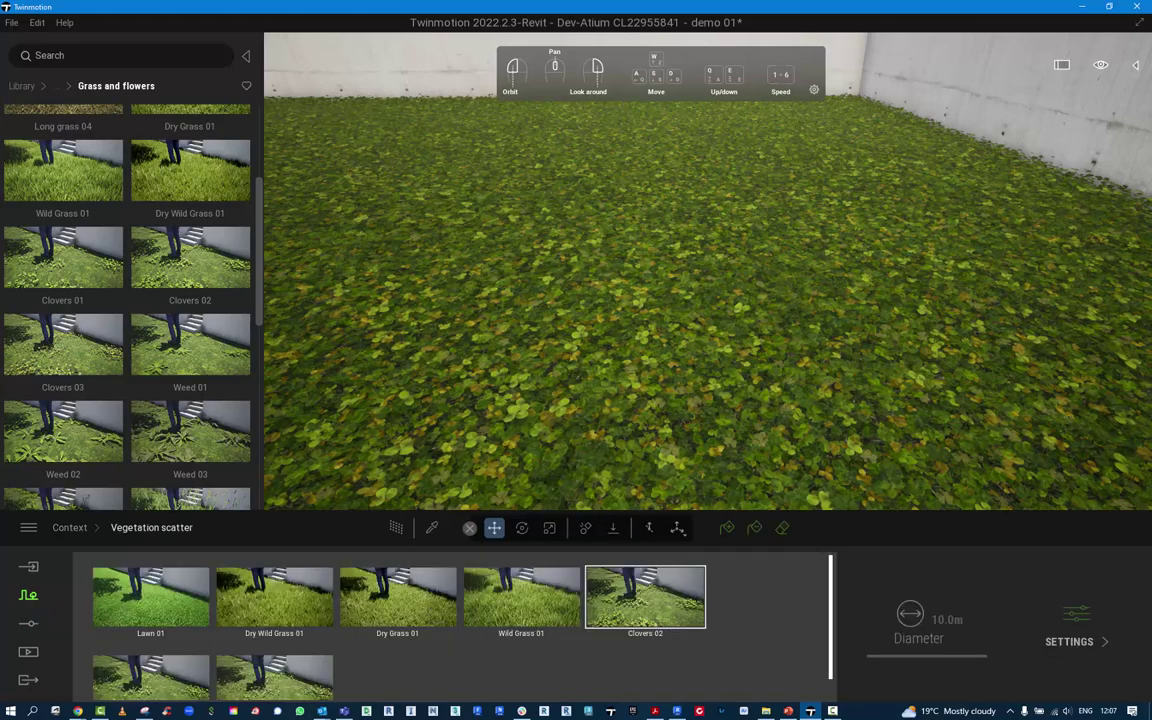
- Examine the transition between the tall grass and the clover around the house corner from several heights
right_drag(640, 350, 890, 346)
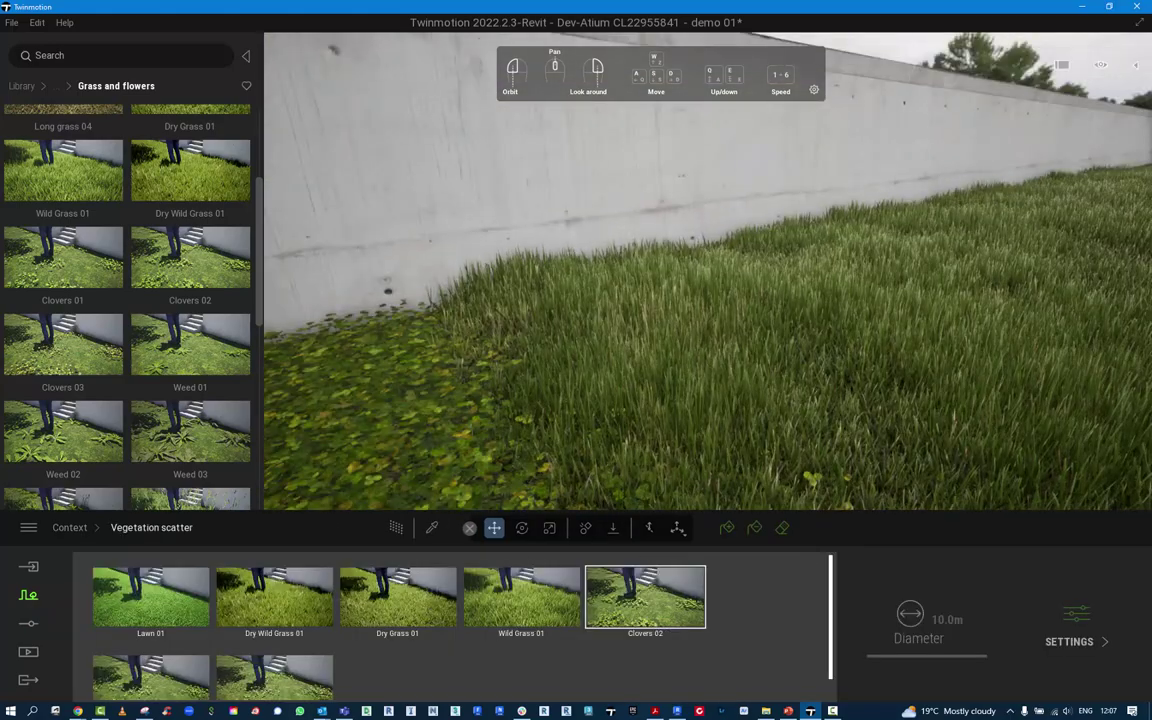
key(s)
right_drag(700, 330, 880, 330)
key(s)
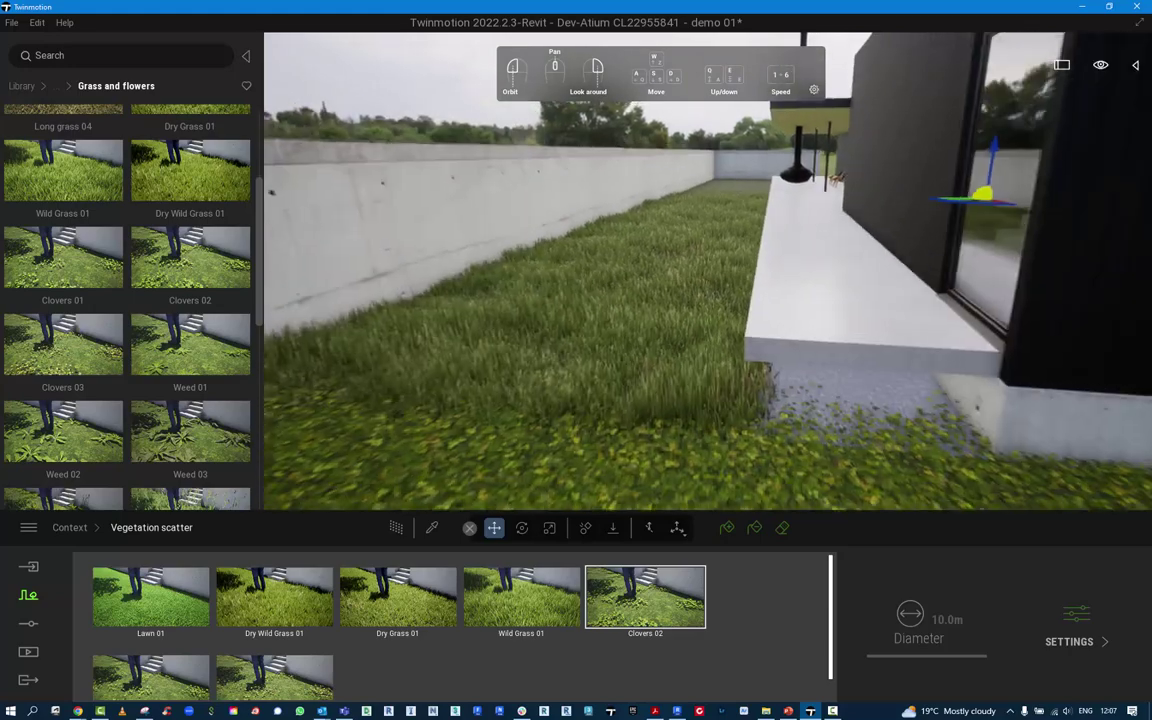
right_drag(700, 300, 820, 395)
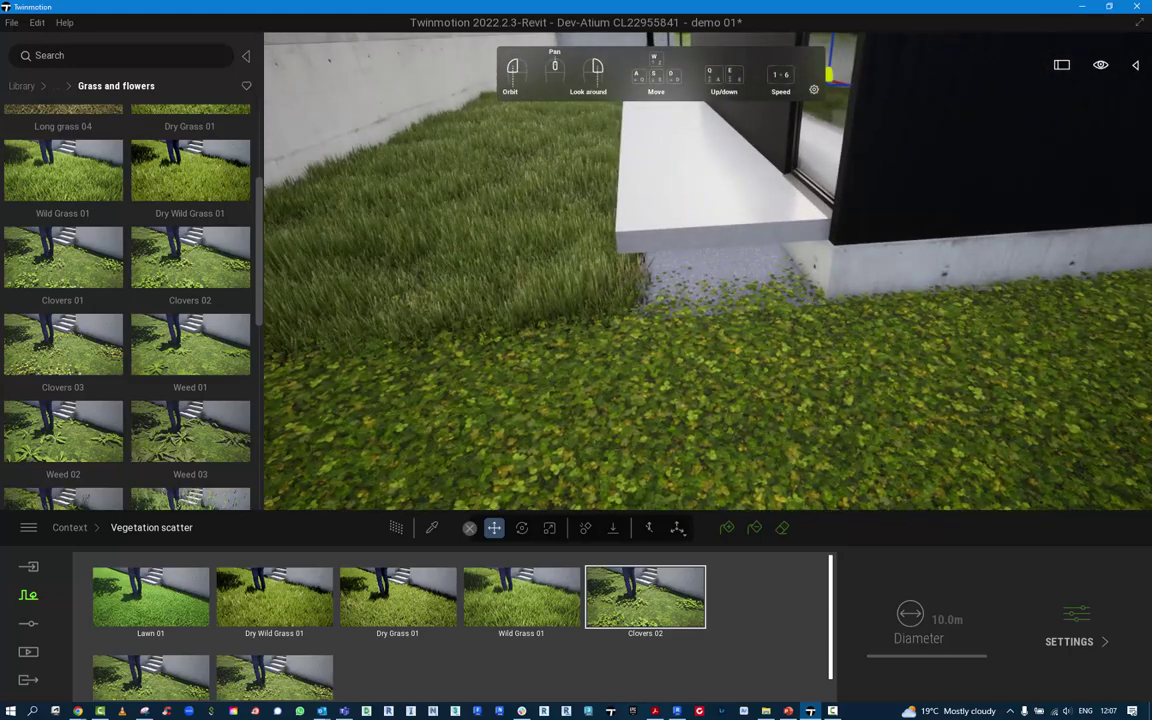
key(e)
right_drag(700, 360, 695, 280)
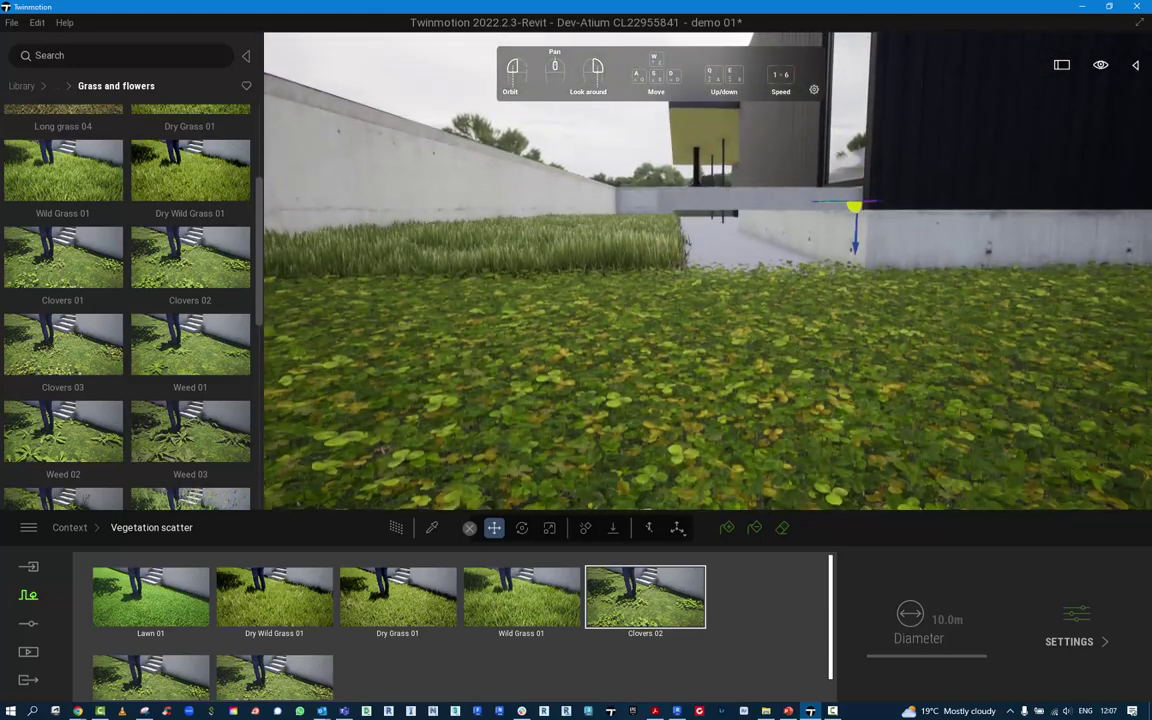
right_drag(700, 330, 530, 232)
key(e)
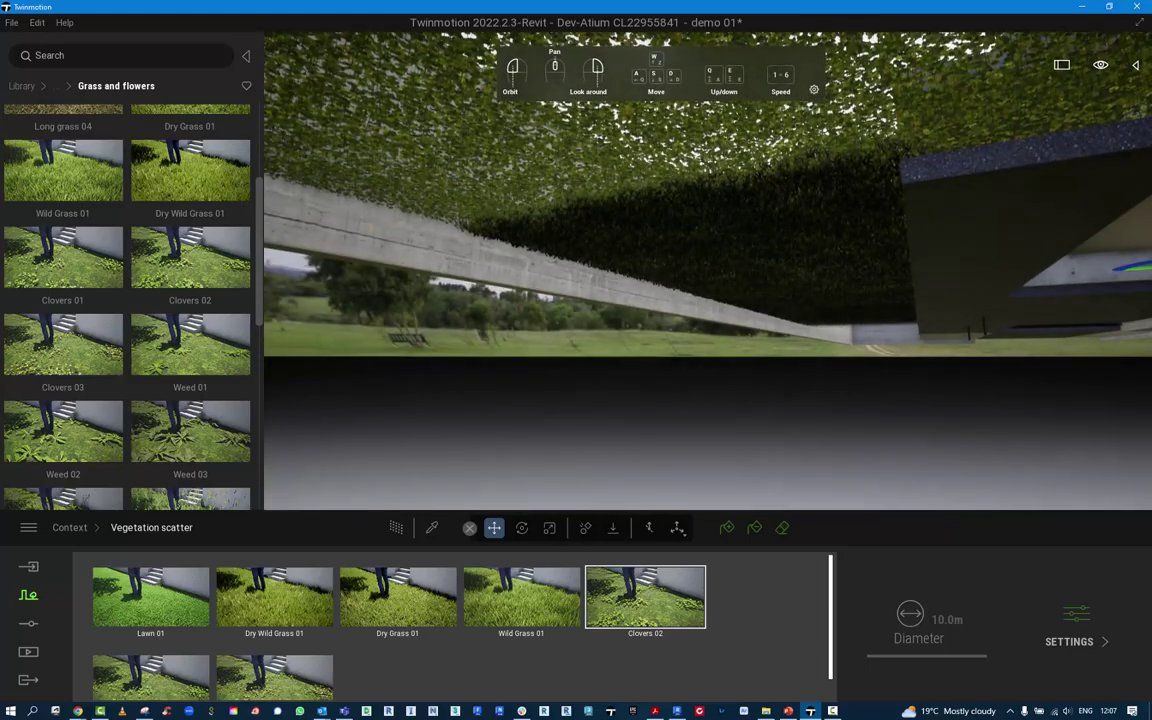
key(q)
key(q)
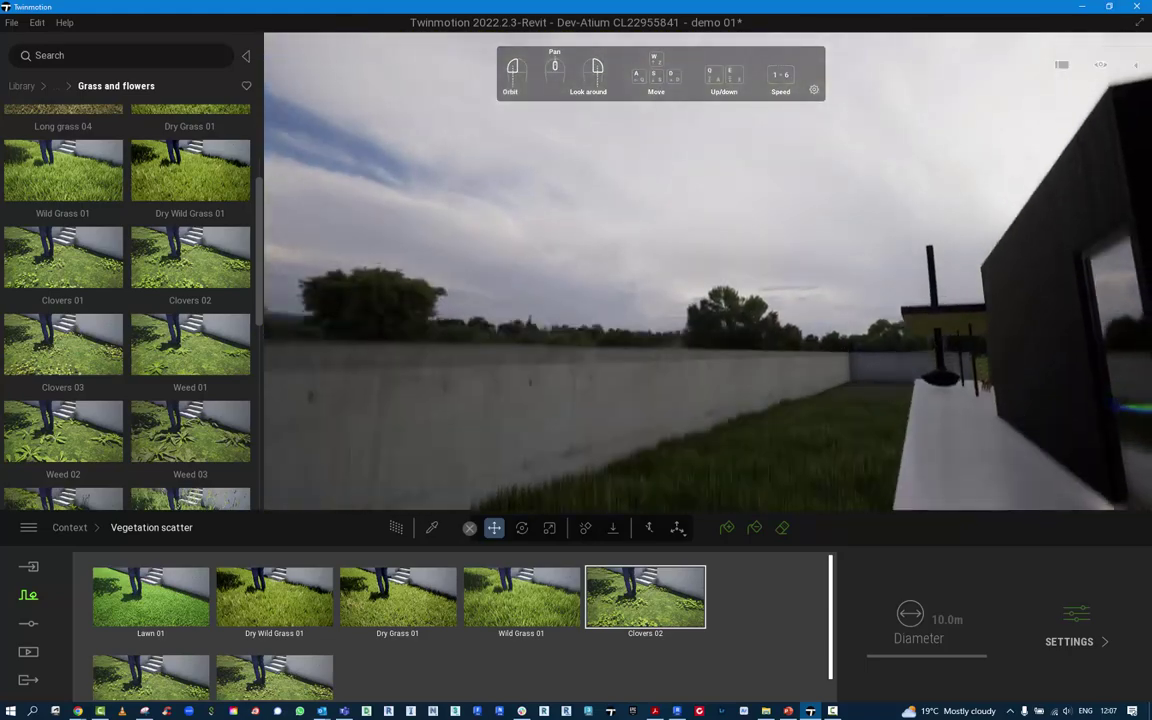
right_drag(640, 270, 643, 335)
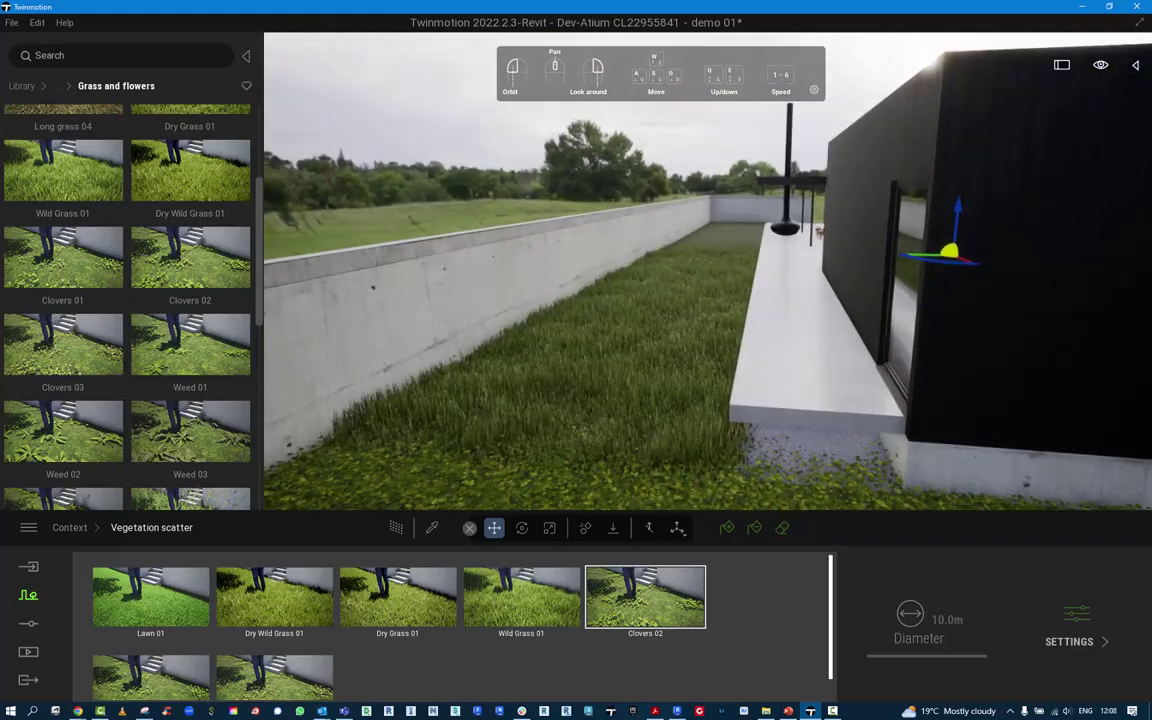
- Examine the tall grass strip between the concrete boundary wall and the terrace along its full length
right_drag(713, 274, 734, 206)
key(w)
key(w)
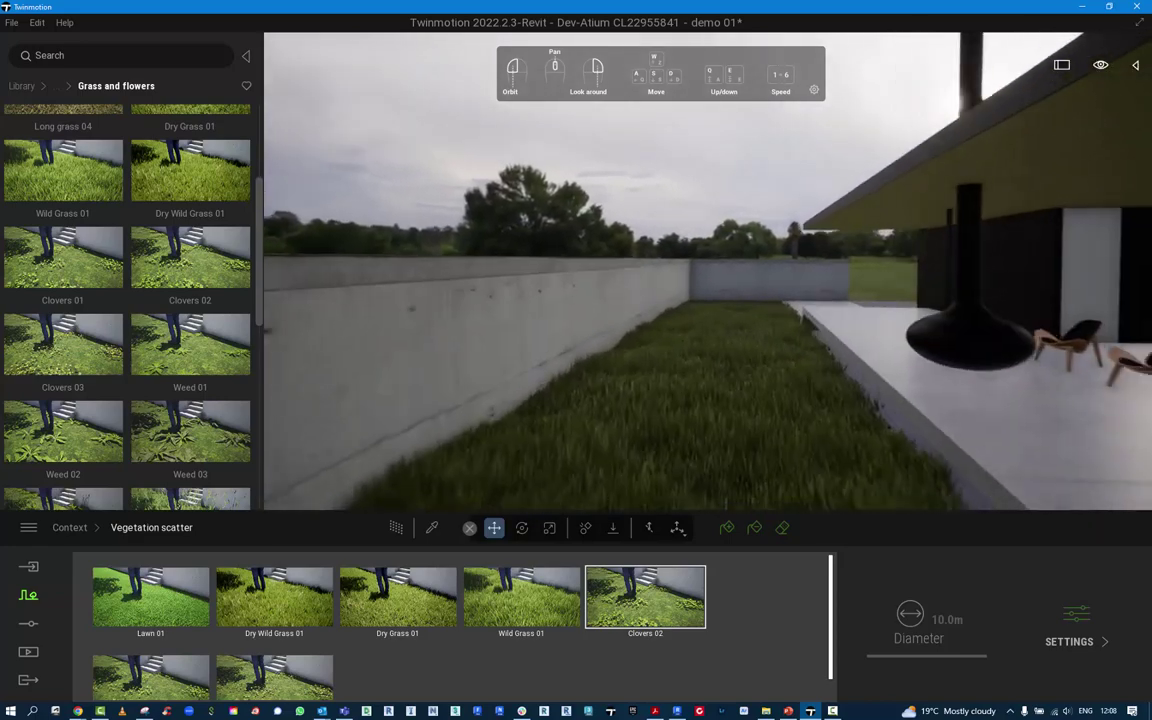
key(w)
key(s)
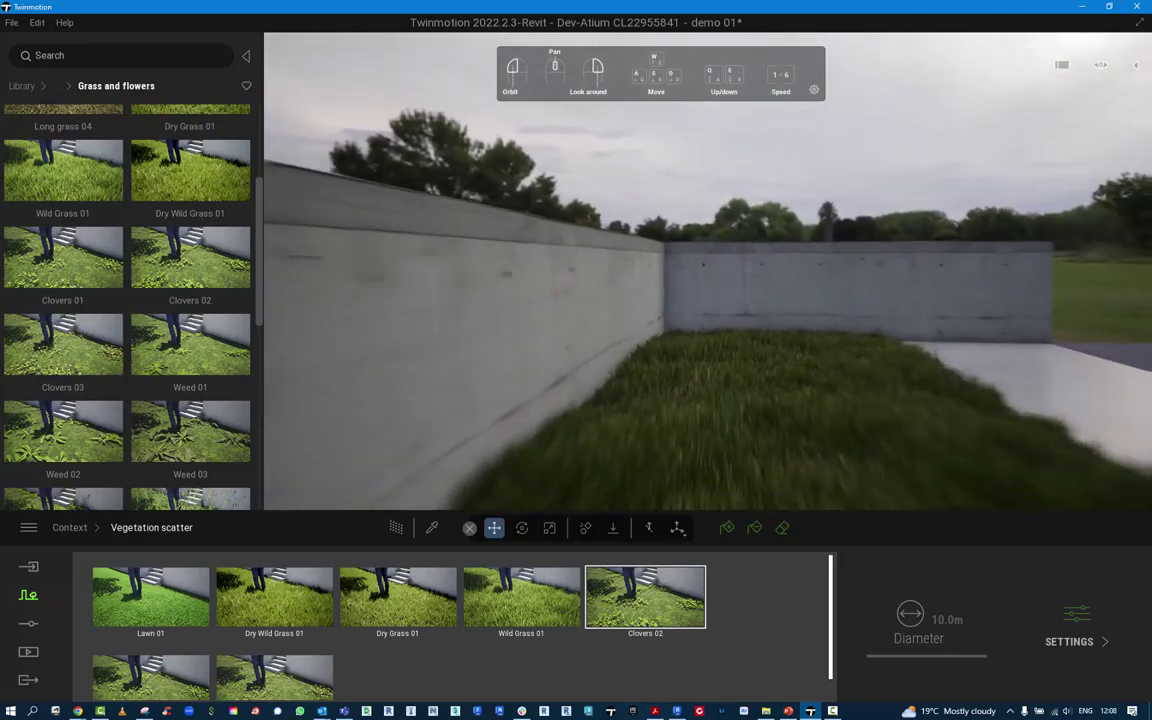
key(Right)
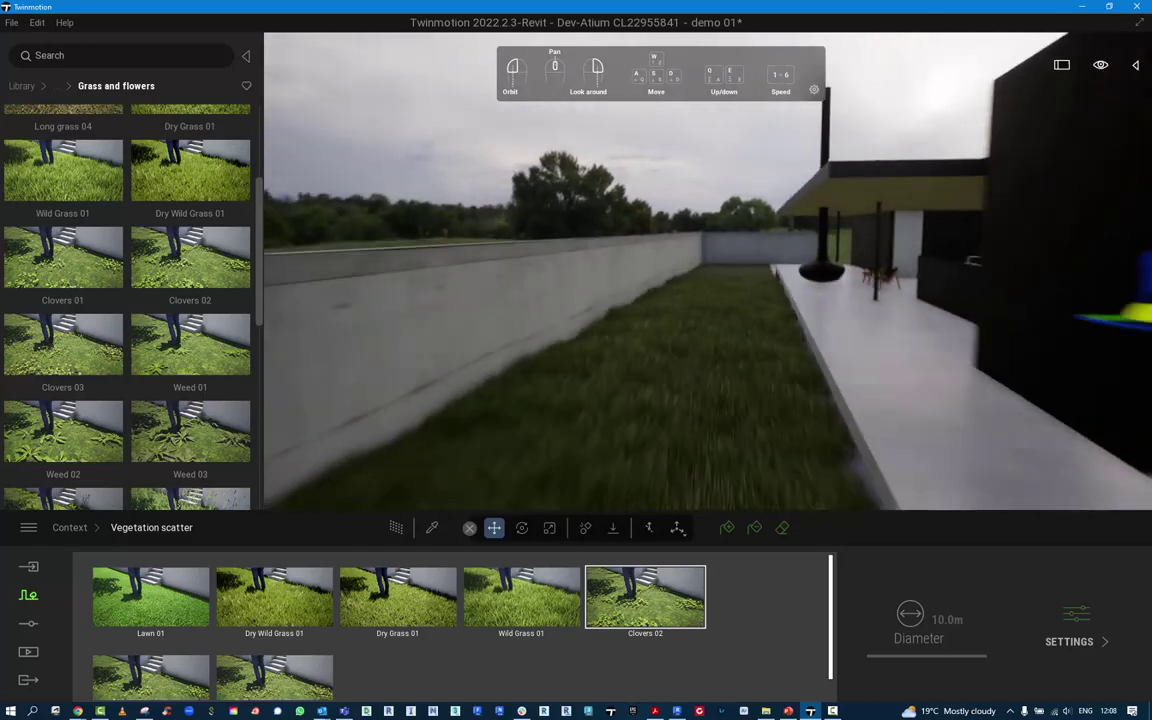
key(s)
mouse_move(724, 244)
right_down()
mouse_move(724, 300)
mouse_move(716, 252)
mouse_move(727, 233)
right_up()
key(w)
key(w)
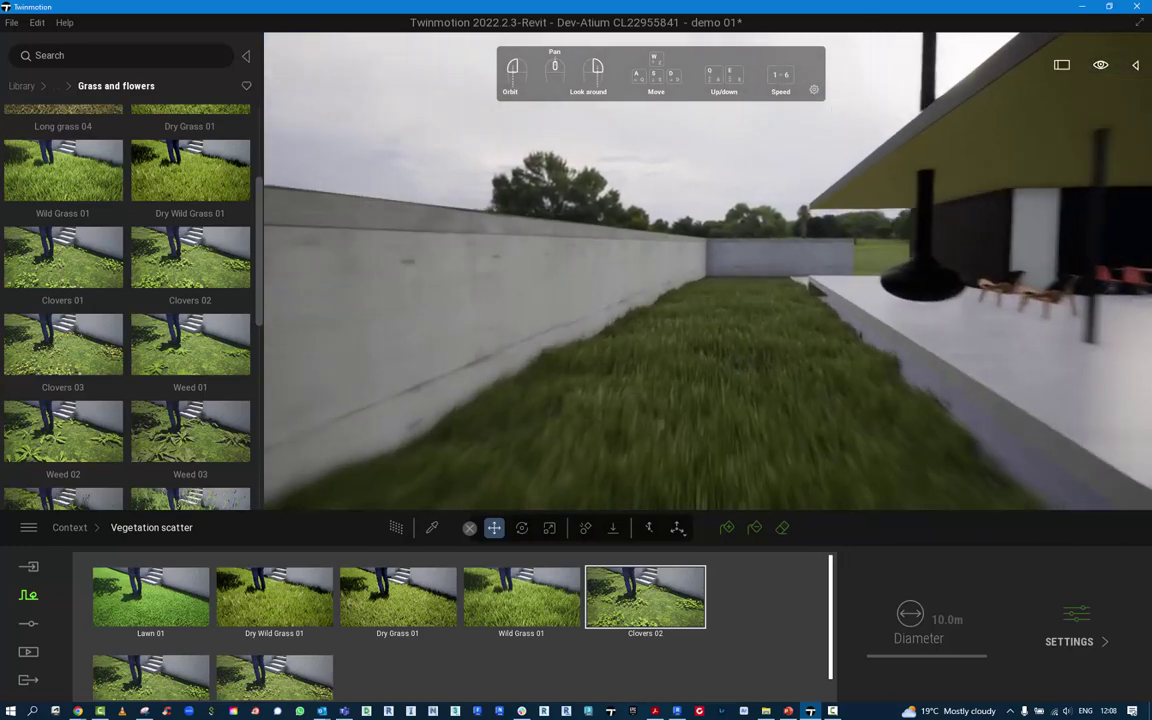
key(w)
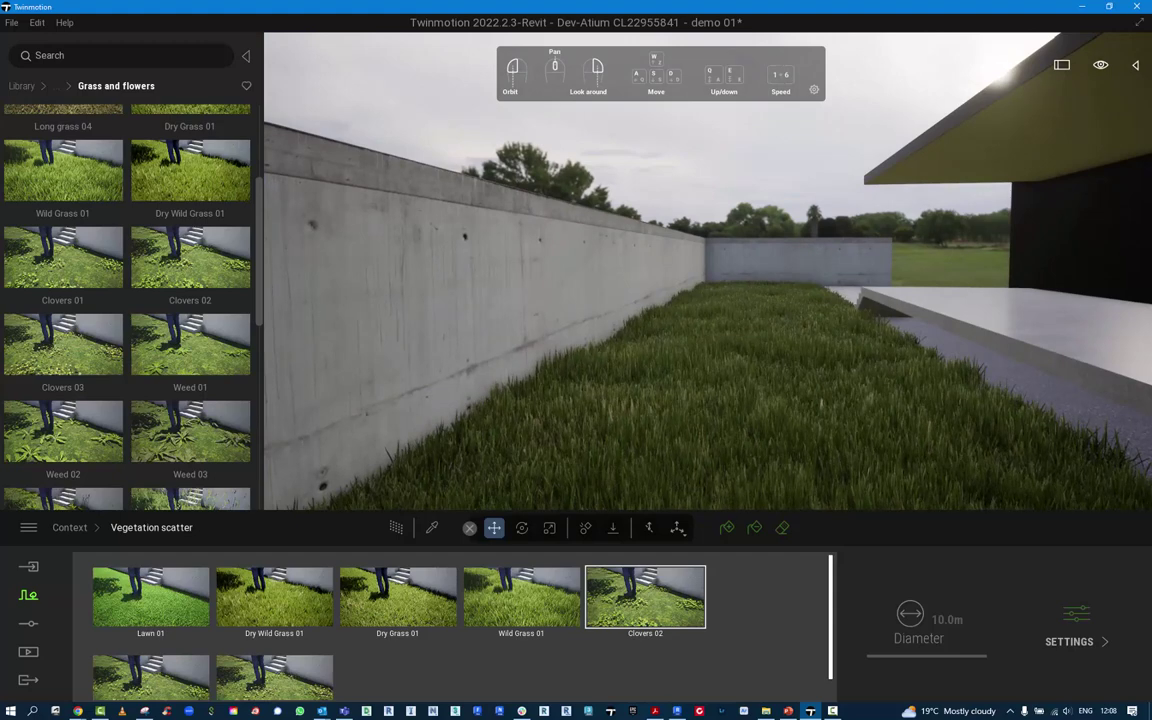
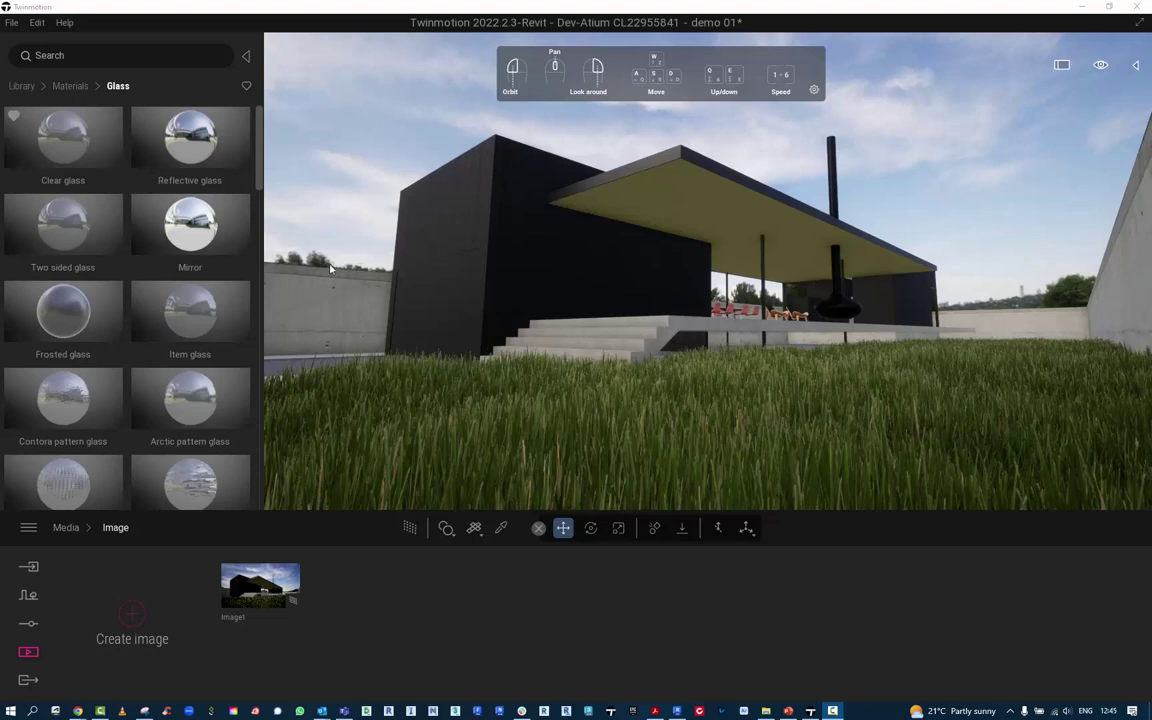
- Examine the house from the front lawn, the entrance steps and around its sides for another image viewpoint
click(341, 213)
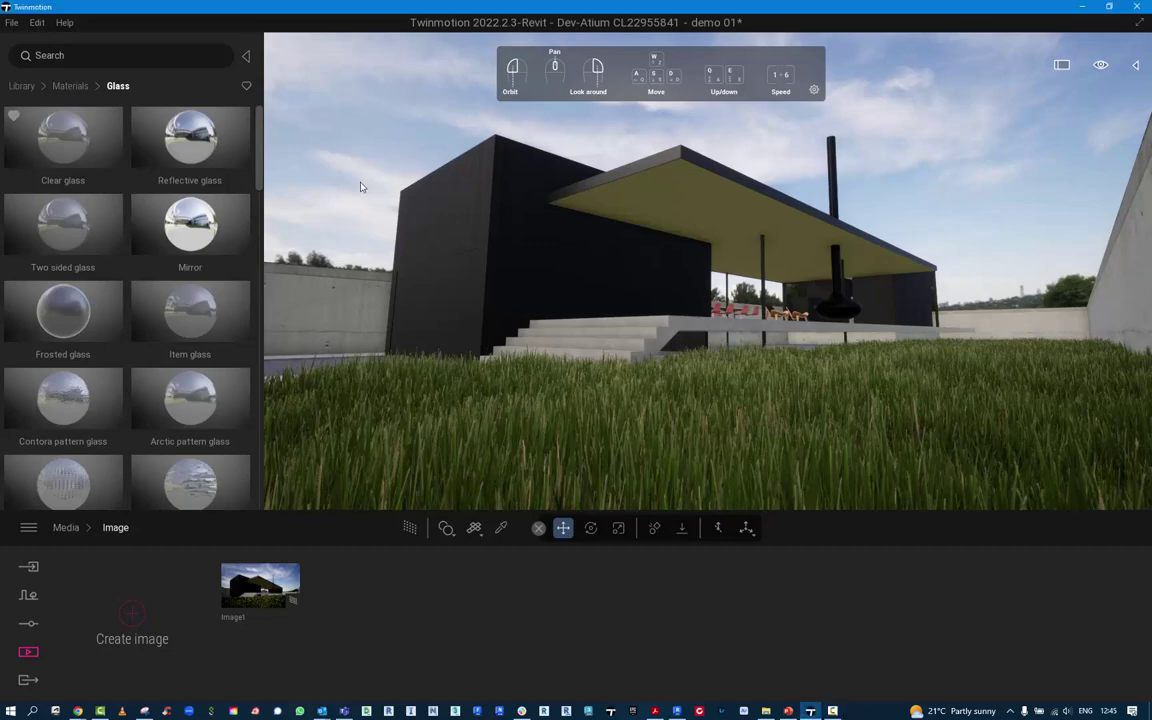
right_drag(317, 133, 340, 172)
key(w)
key(s)
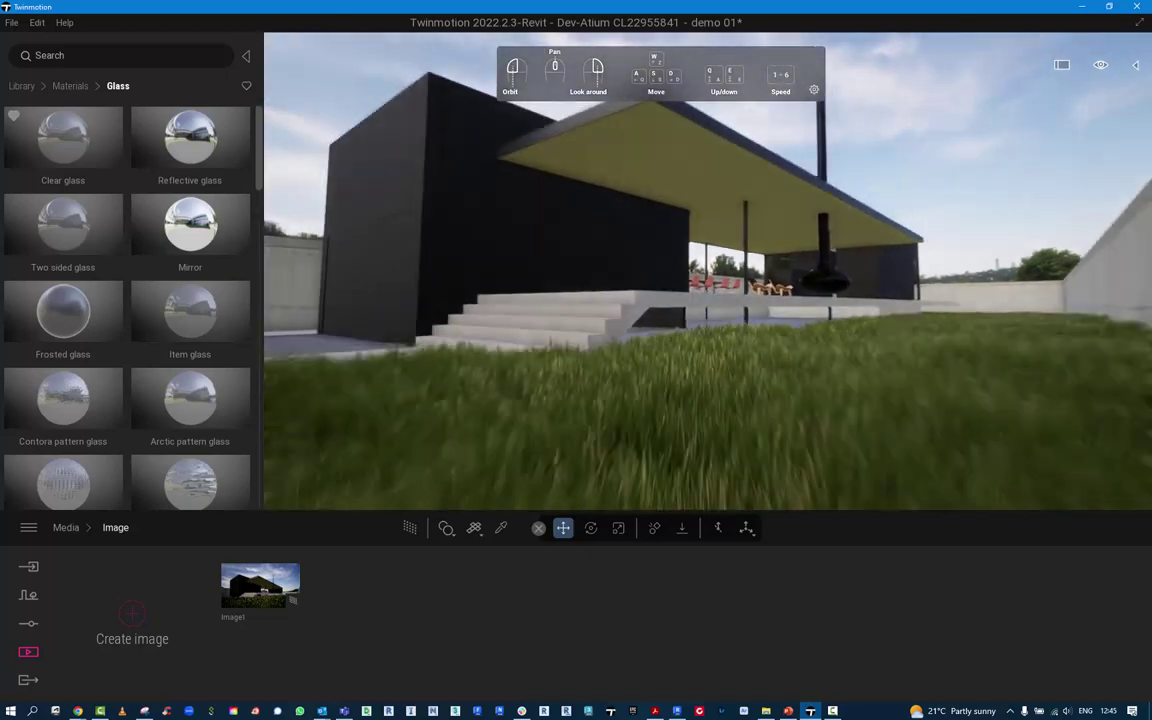
key(a)
key(a)
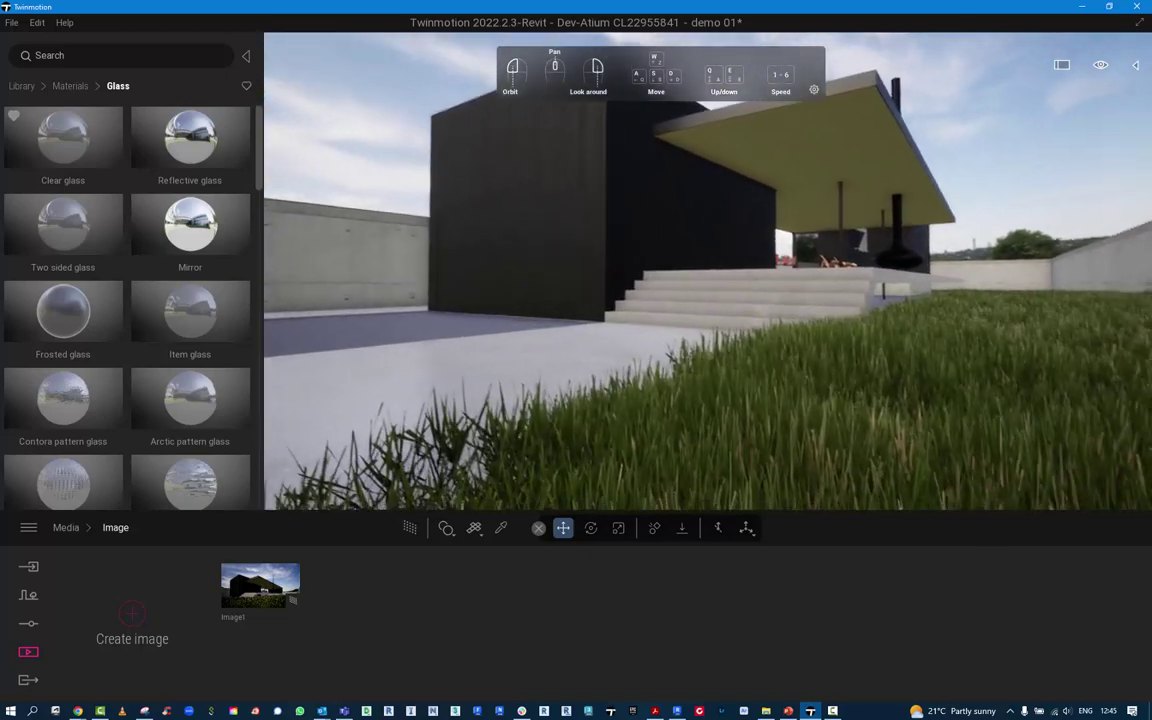
right_drag(340, 172, 352, 120)
key(q)
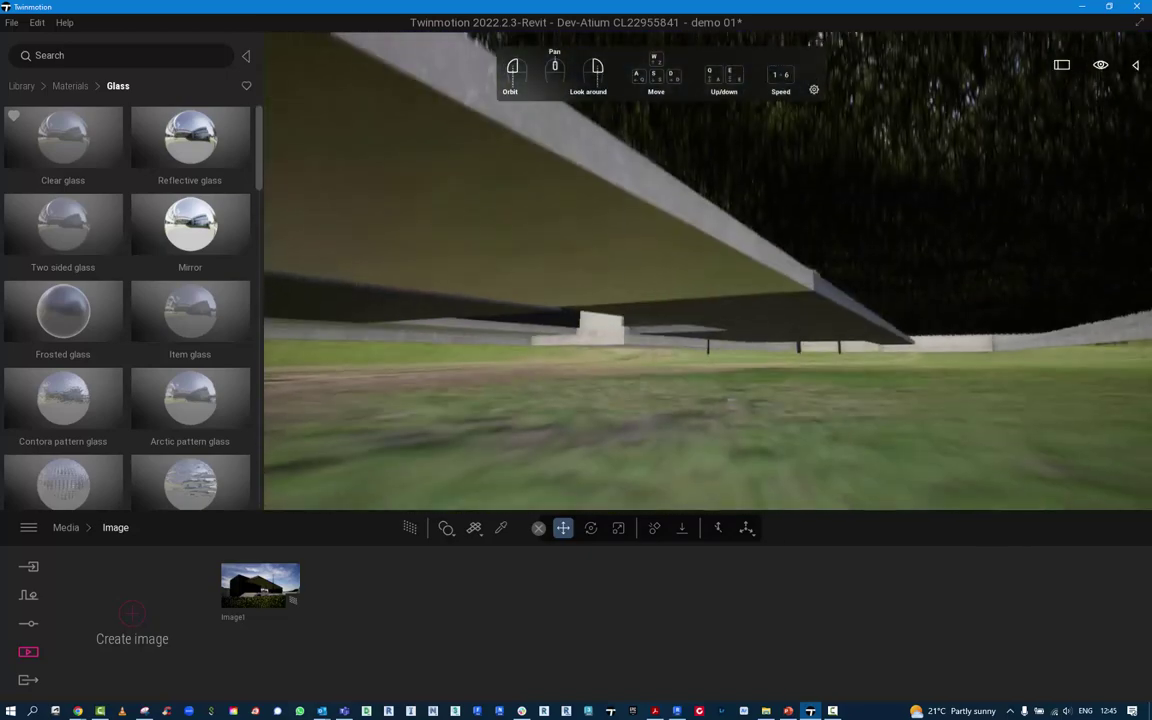
key(e)
key(d)
right_drag(352, 120, 250, 166)
key(d)
key(w)
key(a)
key(s)
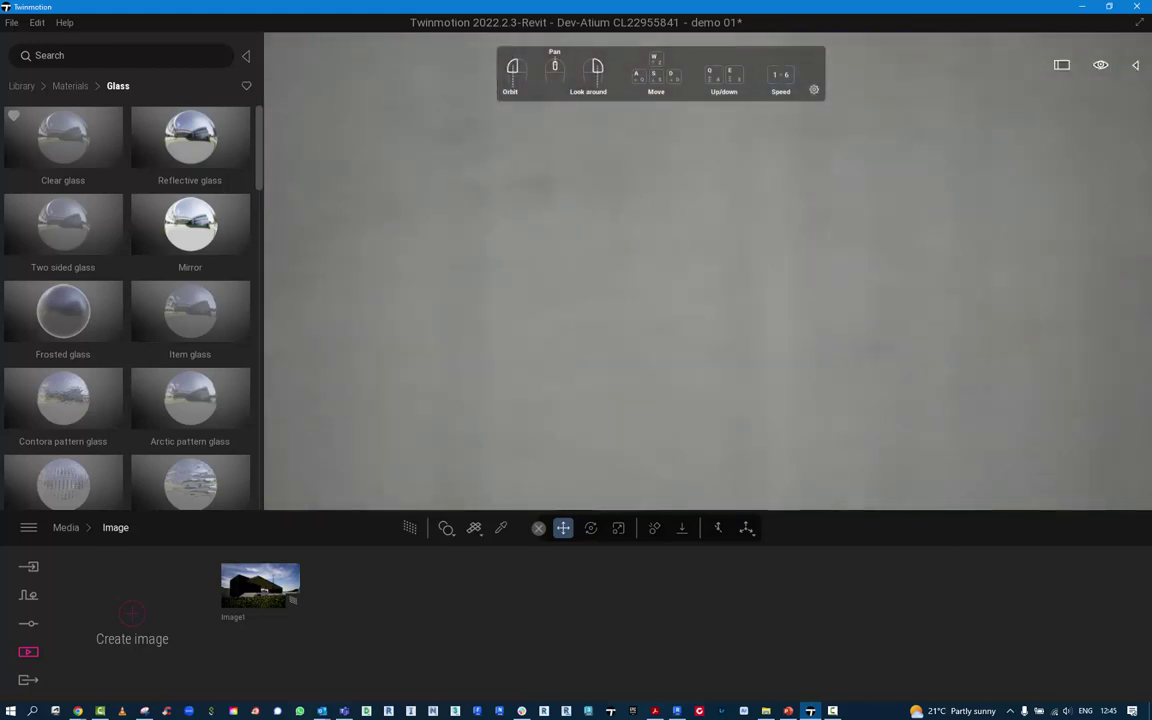
- Frame the dark house volume with its tall corner window and terrace from across the lawn, and create an image of that view
drag(495, 154, 515, 156)
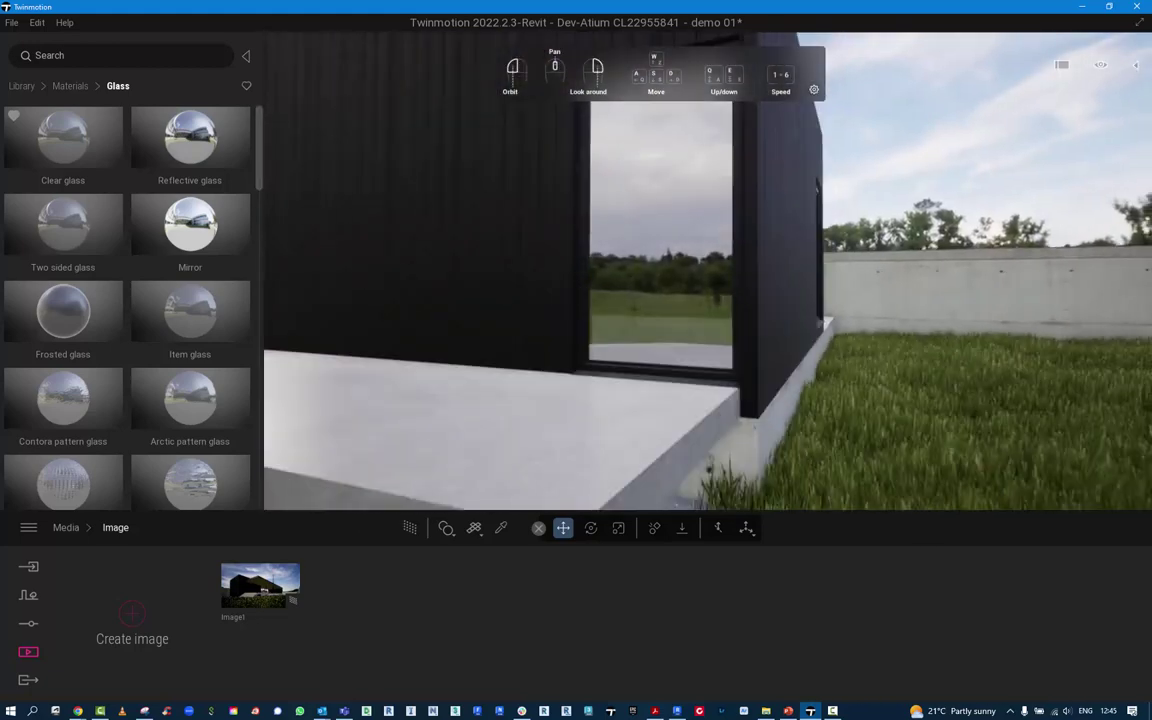
key(s)
right_drag(515, 156, 465, 158)
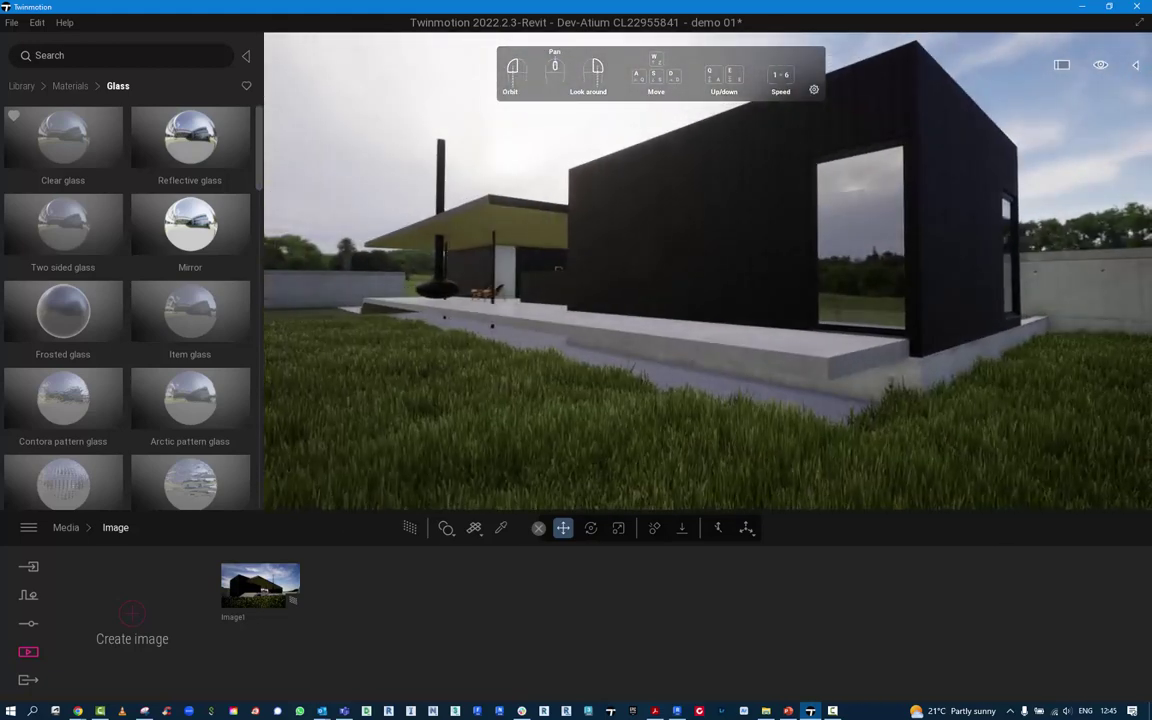
key(s)
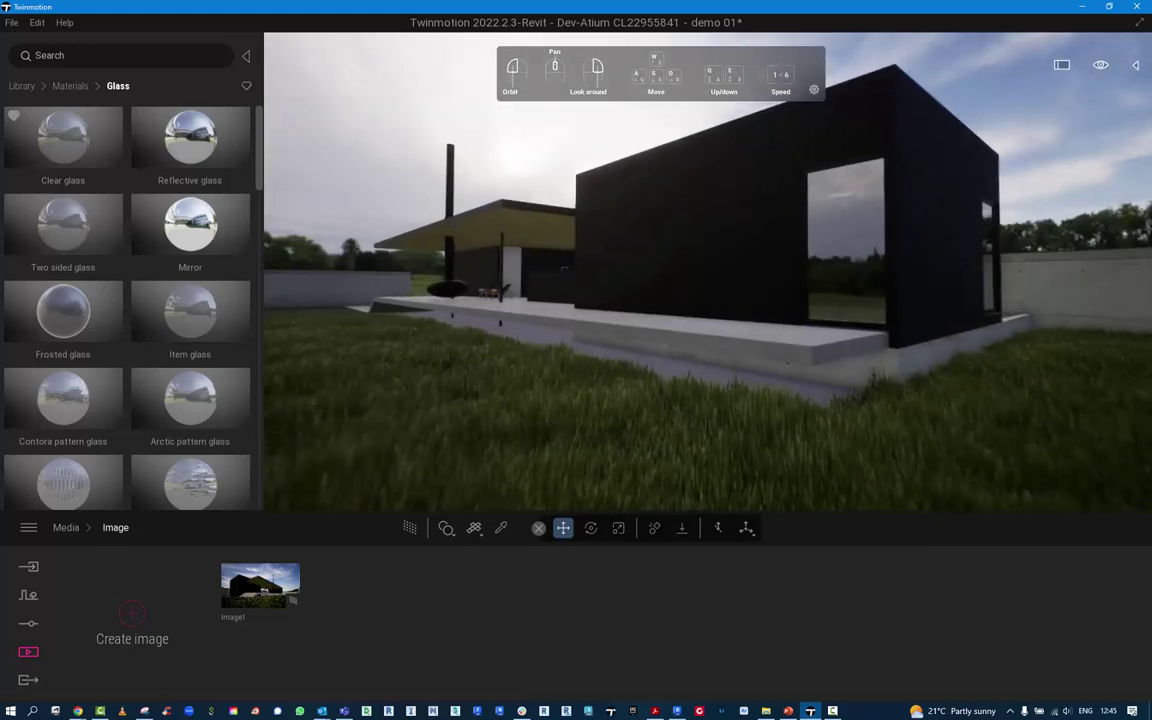
key(d)
mouse_move(465, 158)
right_down()
mouse_move(405, 150)
mouse_move(481, 150)
right_up()
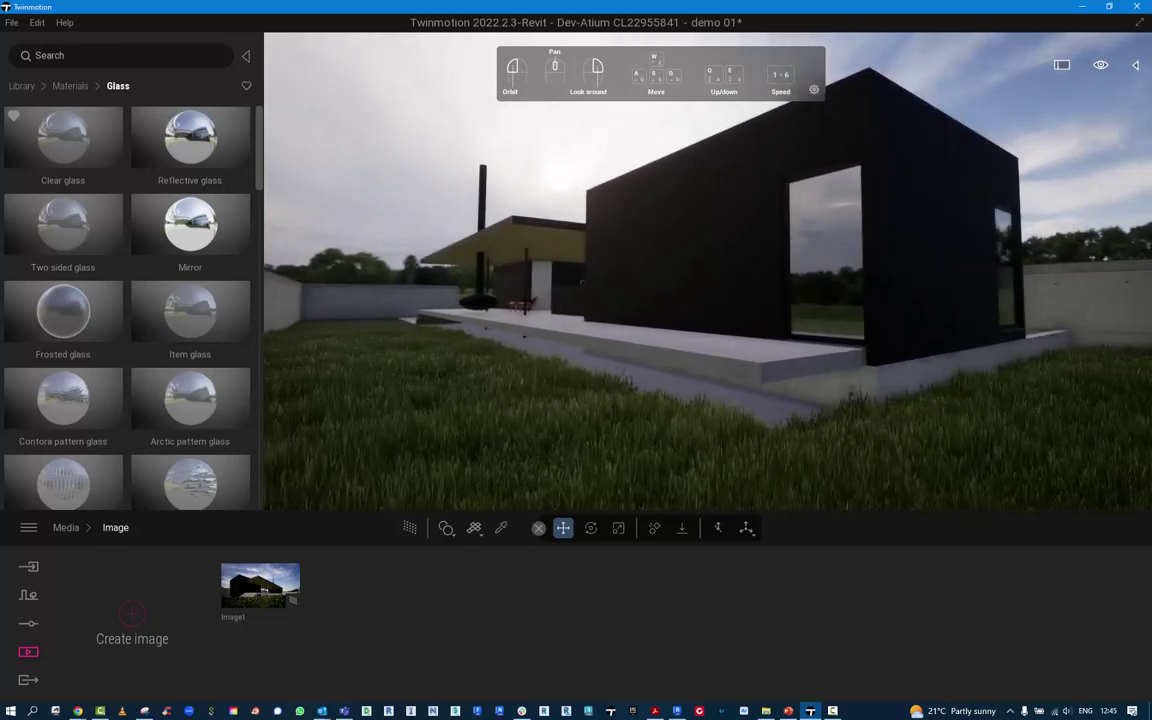
key(e)
key(q)
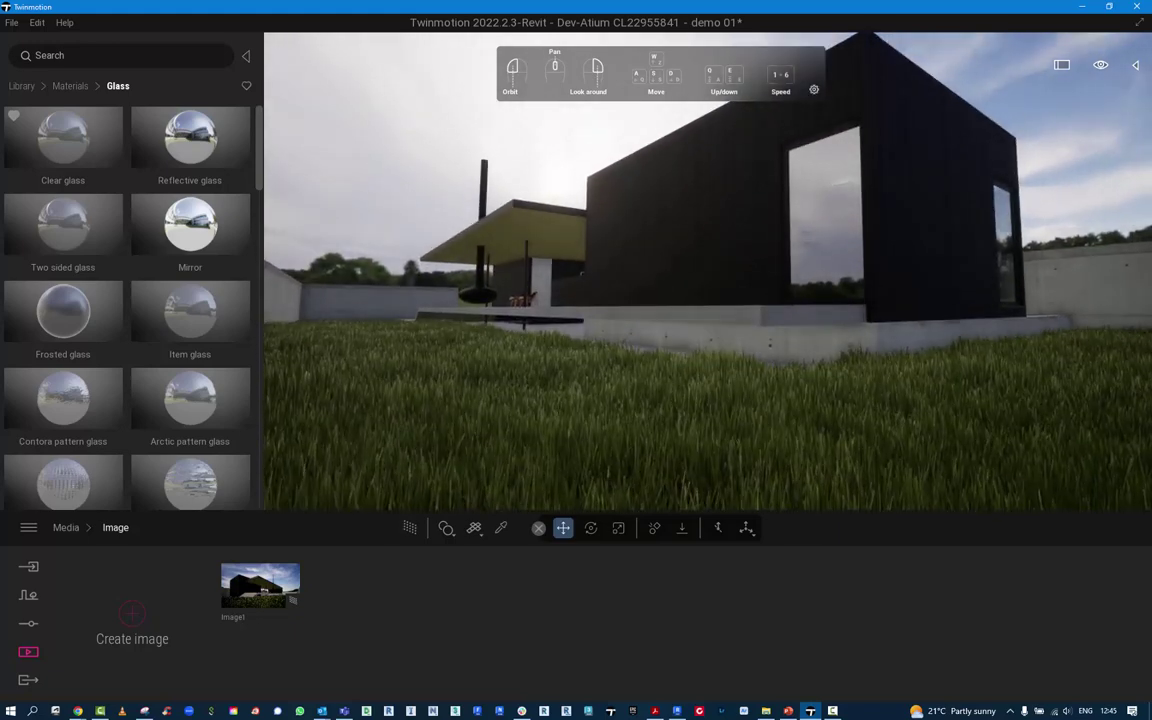
key(q)
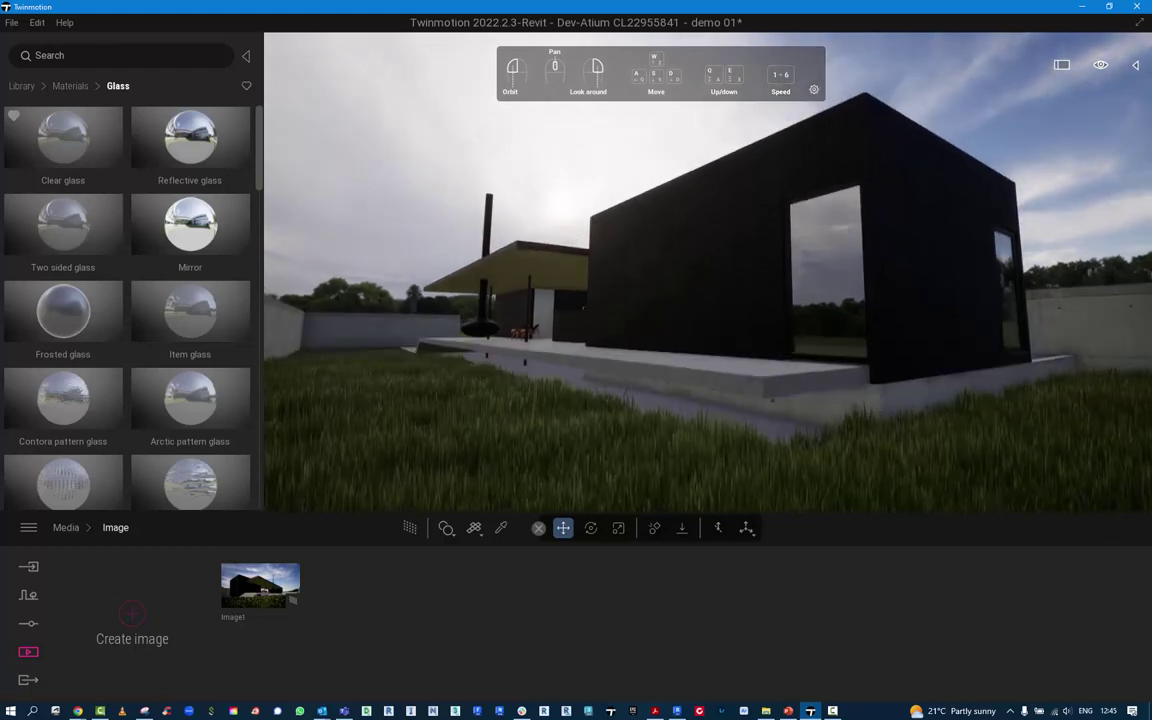
right_drag(481, 150, 481, 155)
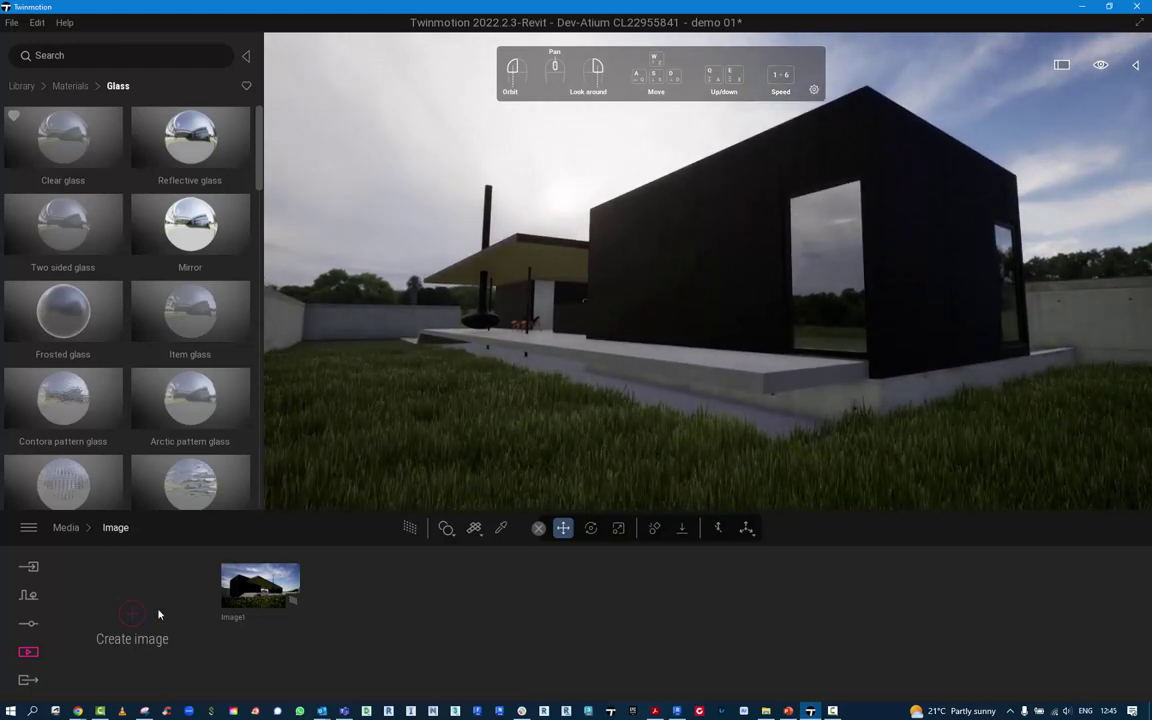
click(133, 625)
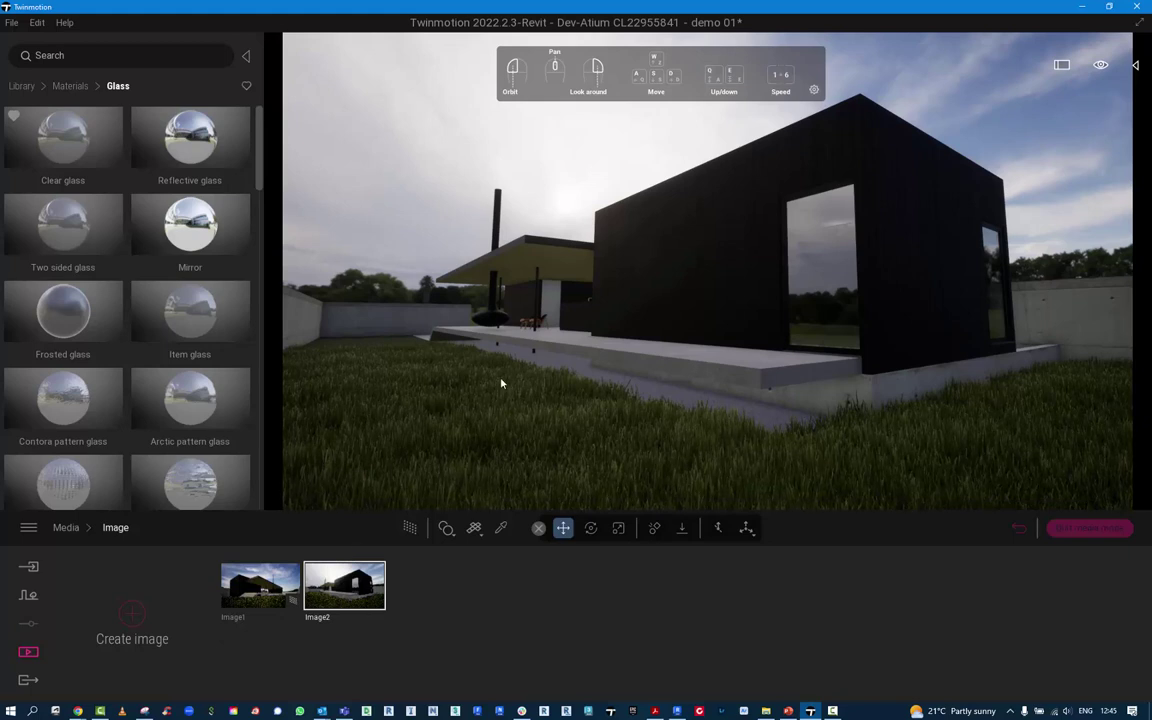
- Reframe the new image from just above the grass, looking up at the house corner, and update its saved view
key(d)
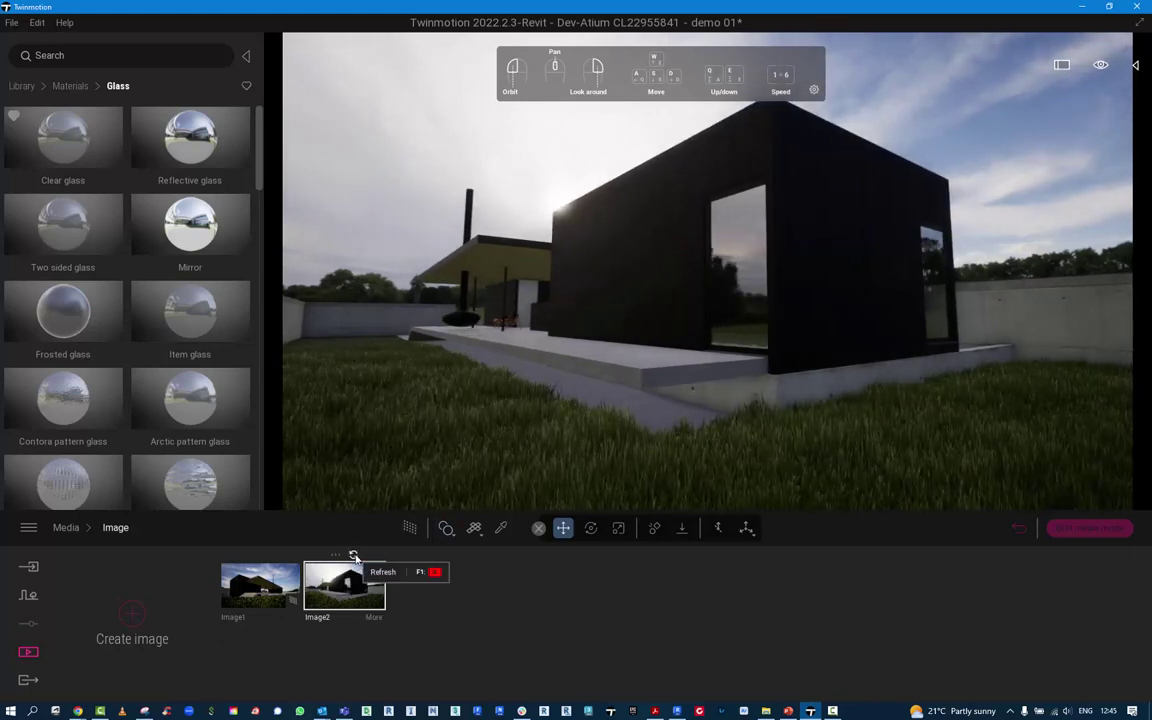
click(354, 557)
key(a)
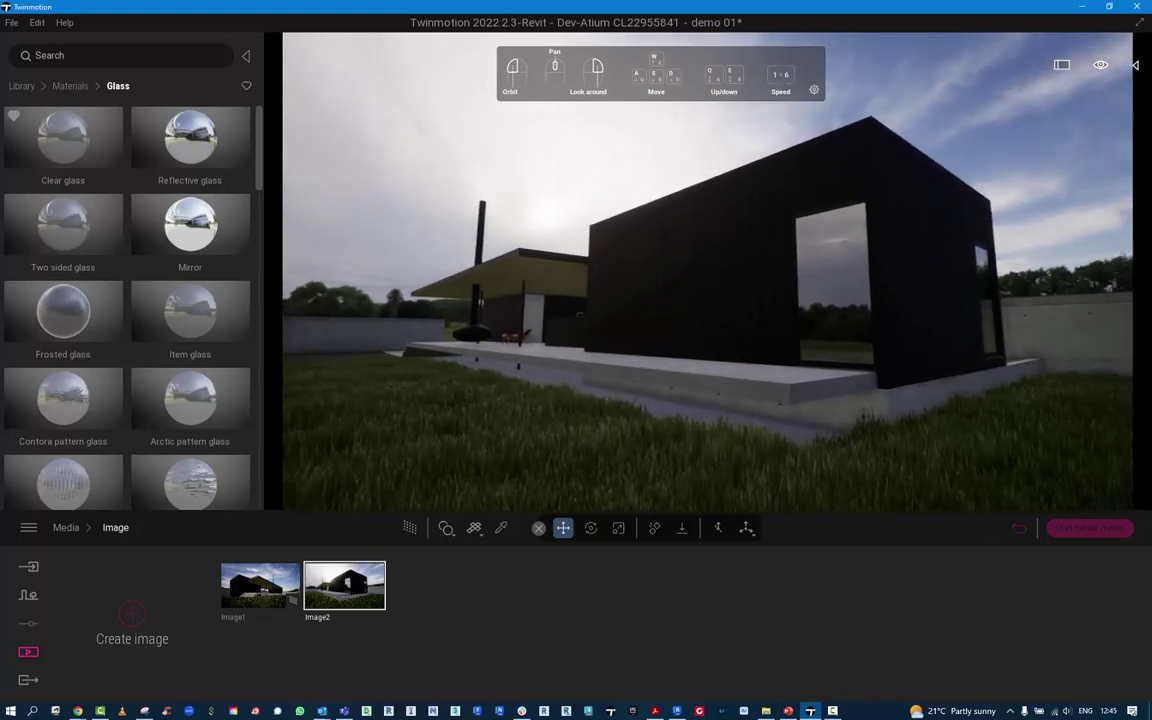
key(d)
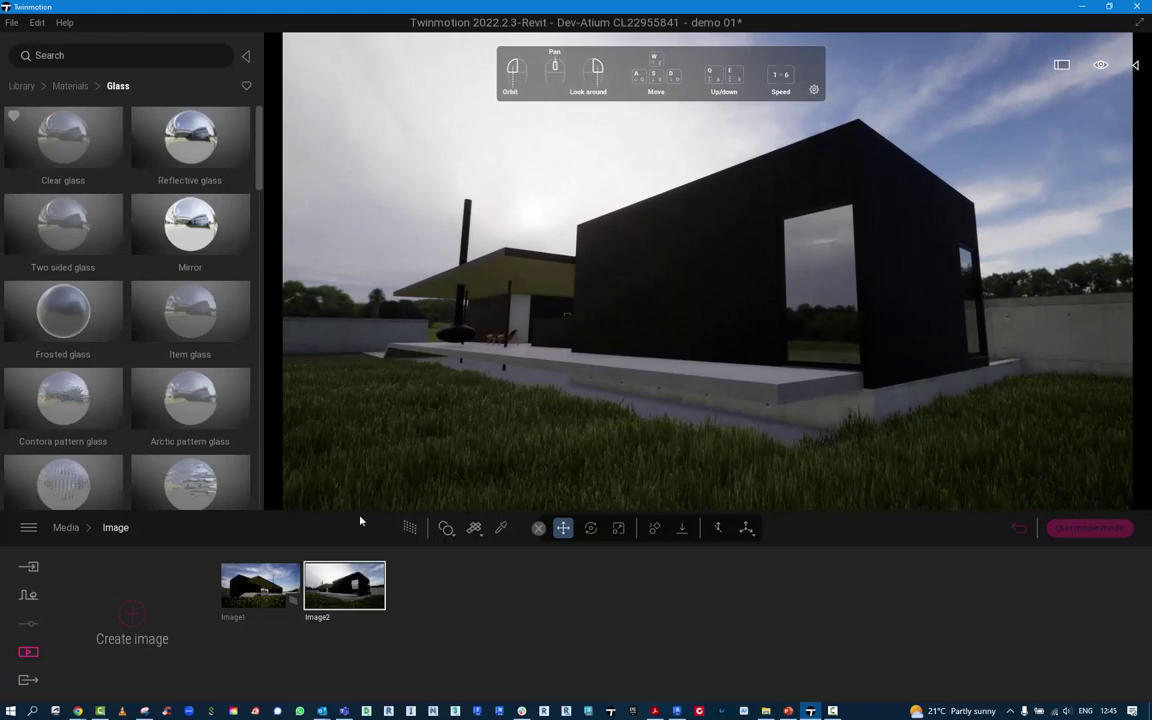
key(q)
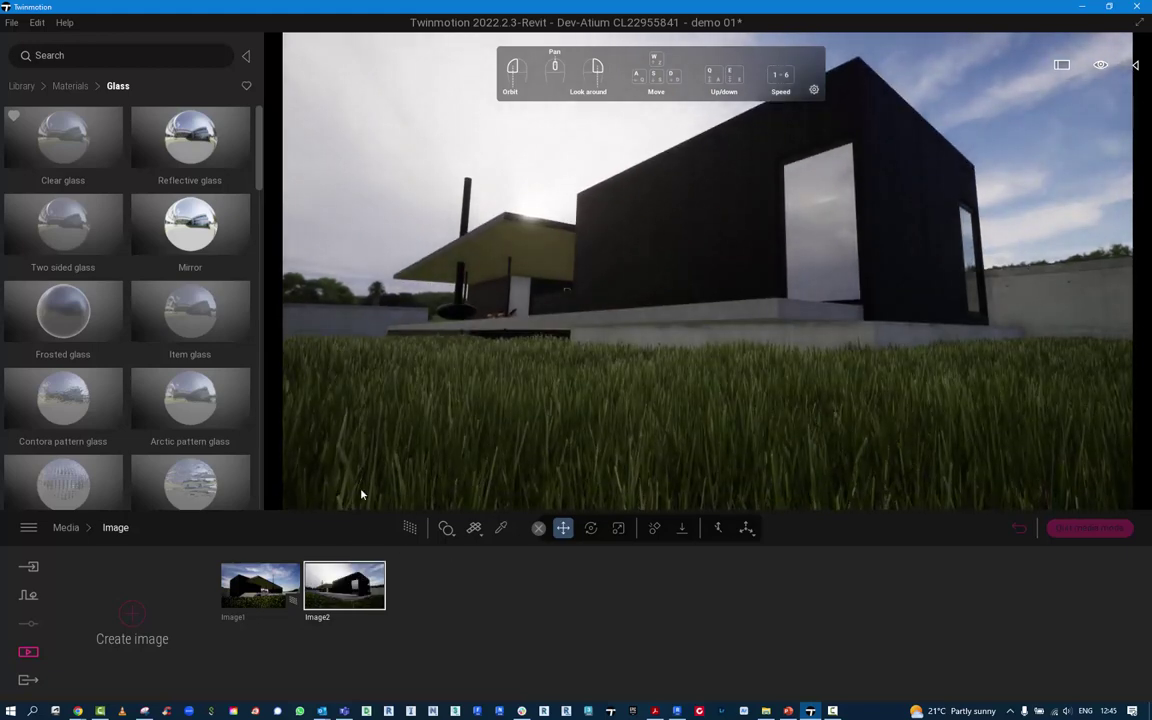
click(353, 556)
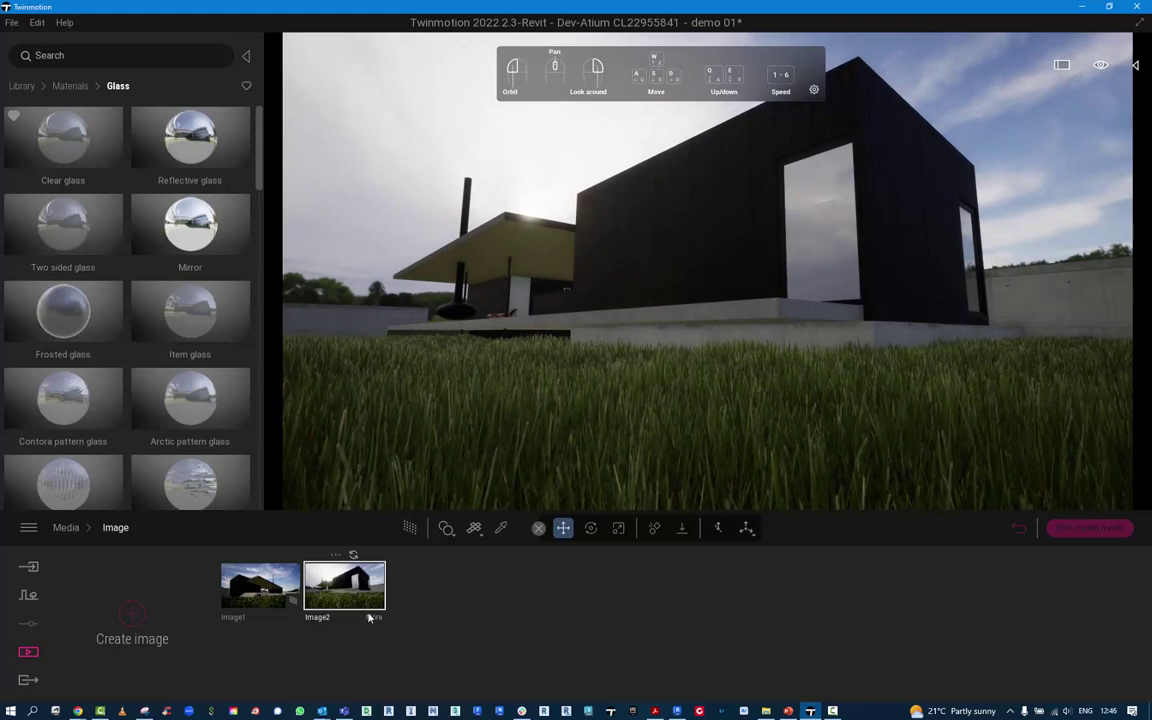
- Rotate Image2's HDRI backdrop so the sun lights the long dark facade, and return to the image's lighting settings
double_click(368, 619)
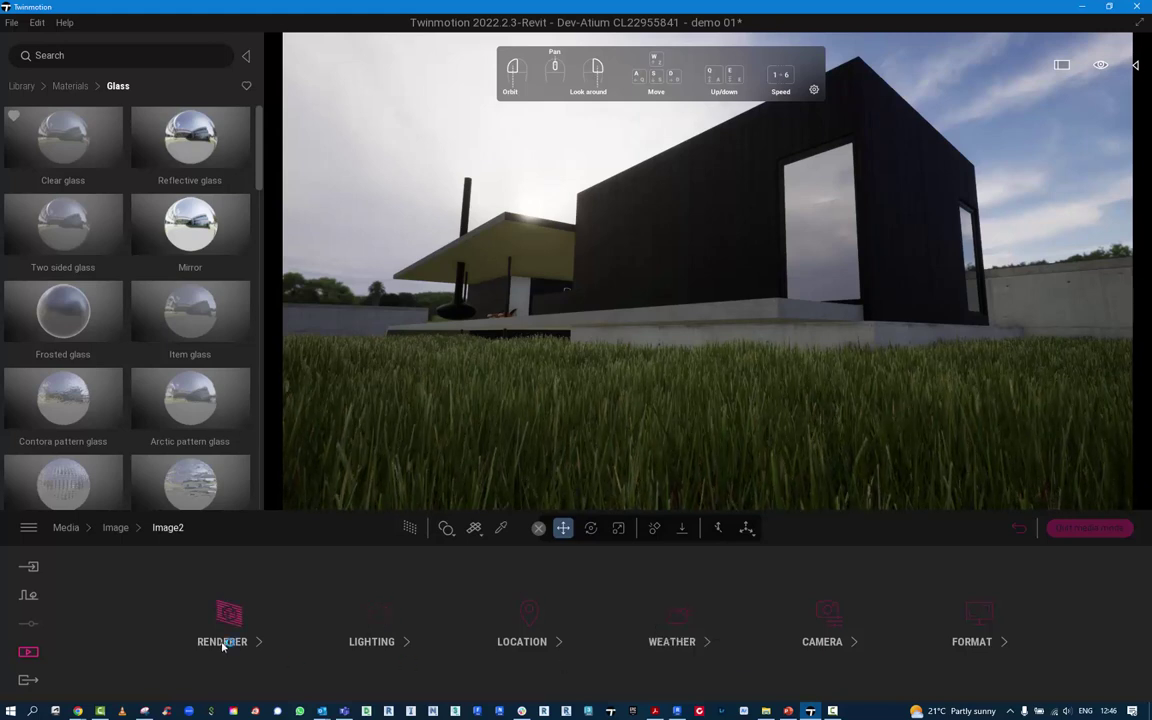
click(380, 620)
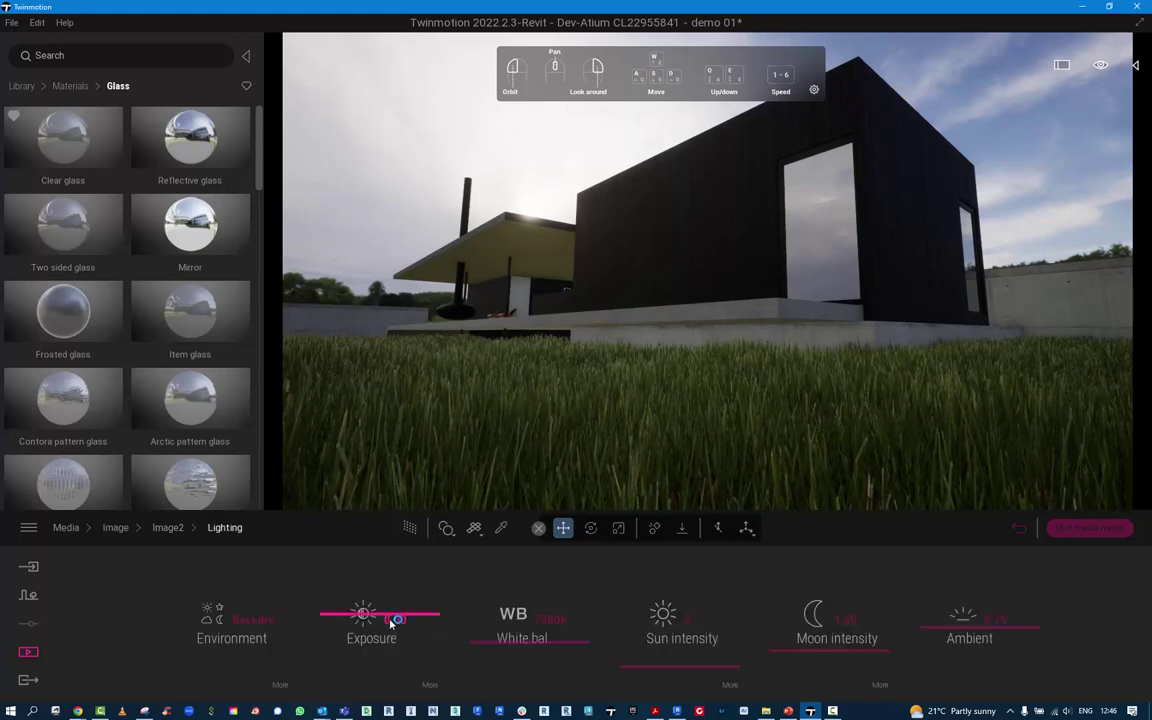
click(280, 686)
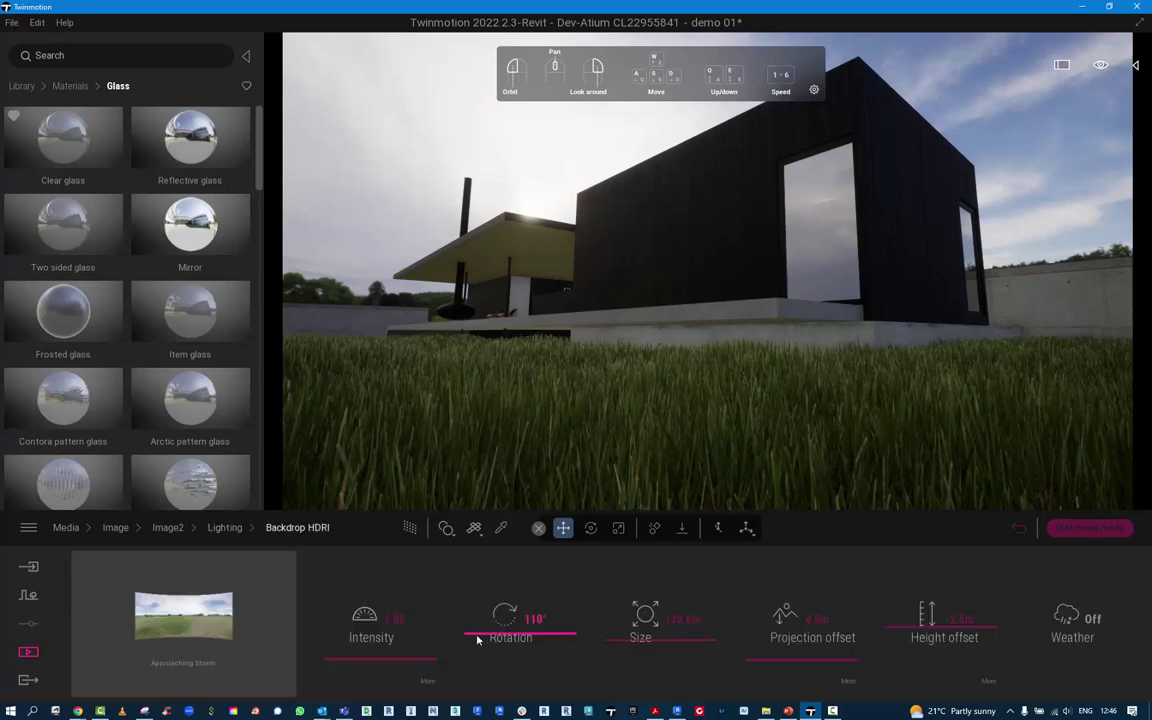
drag(477, 638, 447, 615)
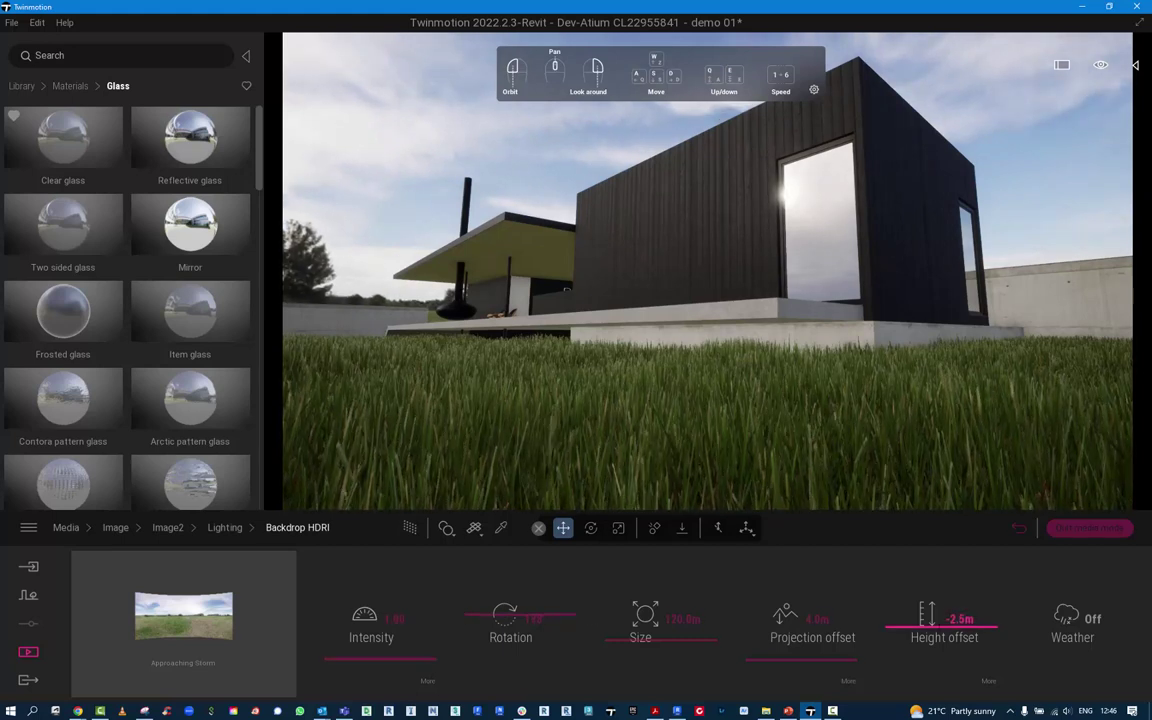
click(233, 530)
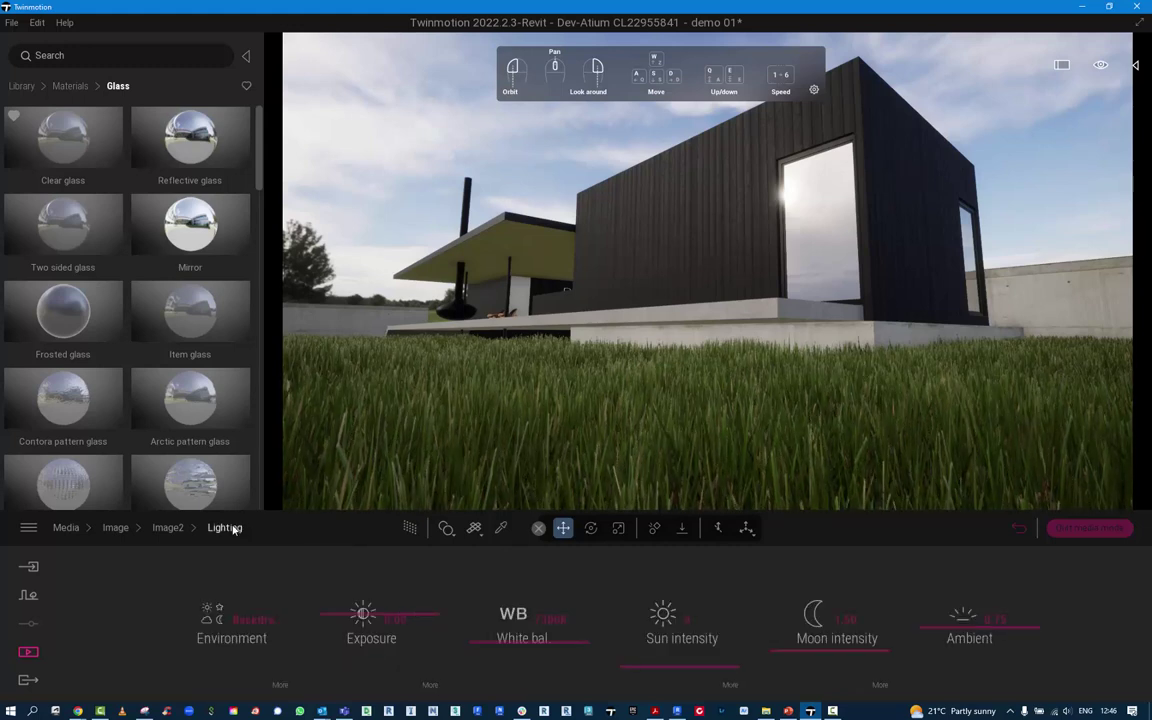
- Try a white balance of 5000 K for Image2, and set it to 6500 K
click(507, 628)
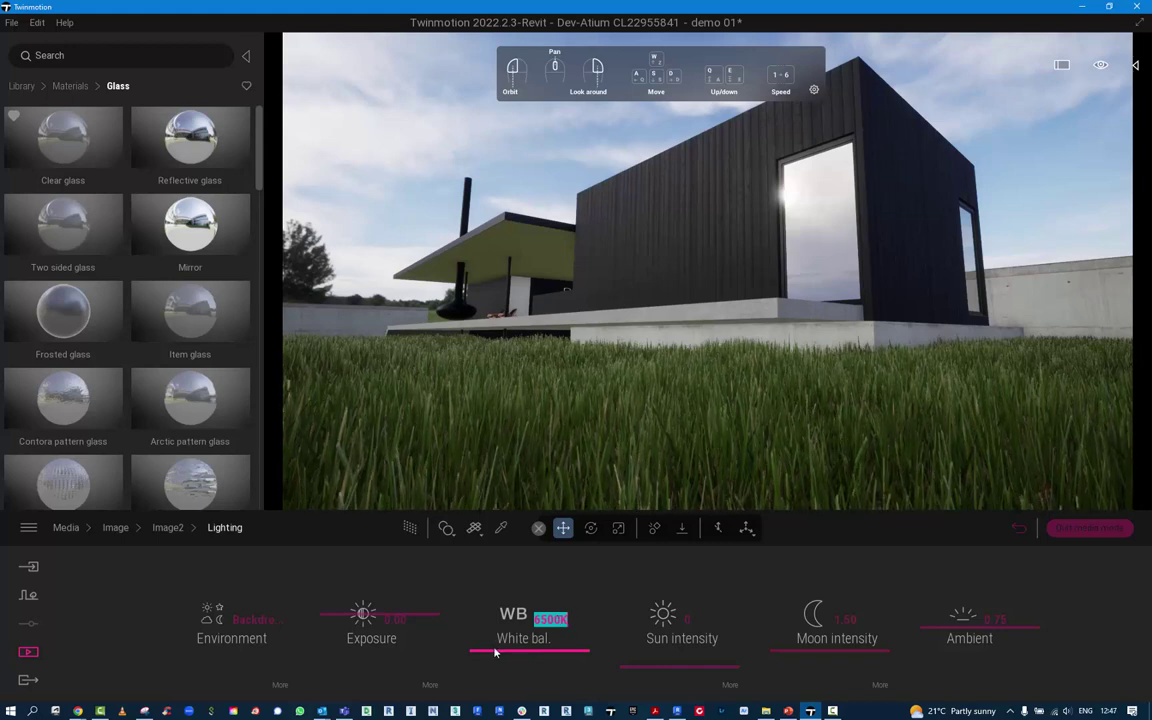
text(50)
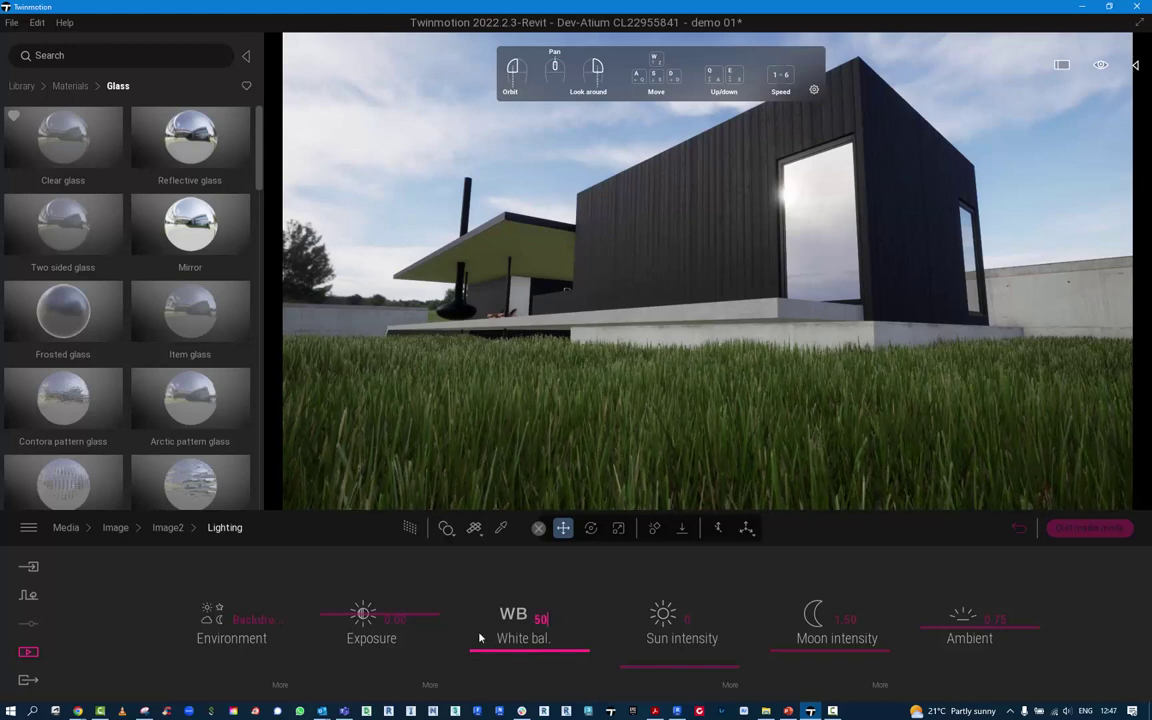
key(Return)
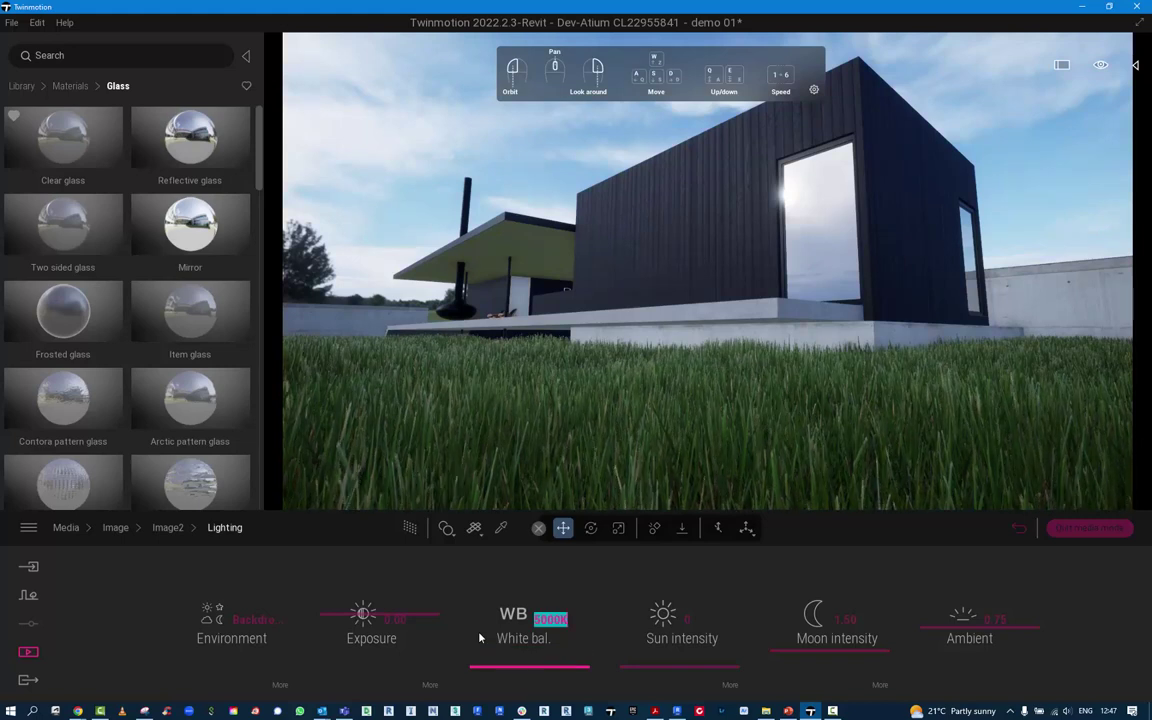
text(6)
text(0)
key(Return)
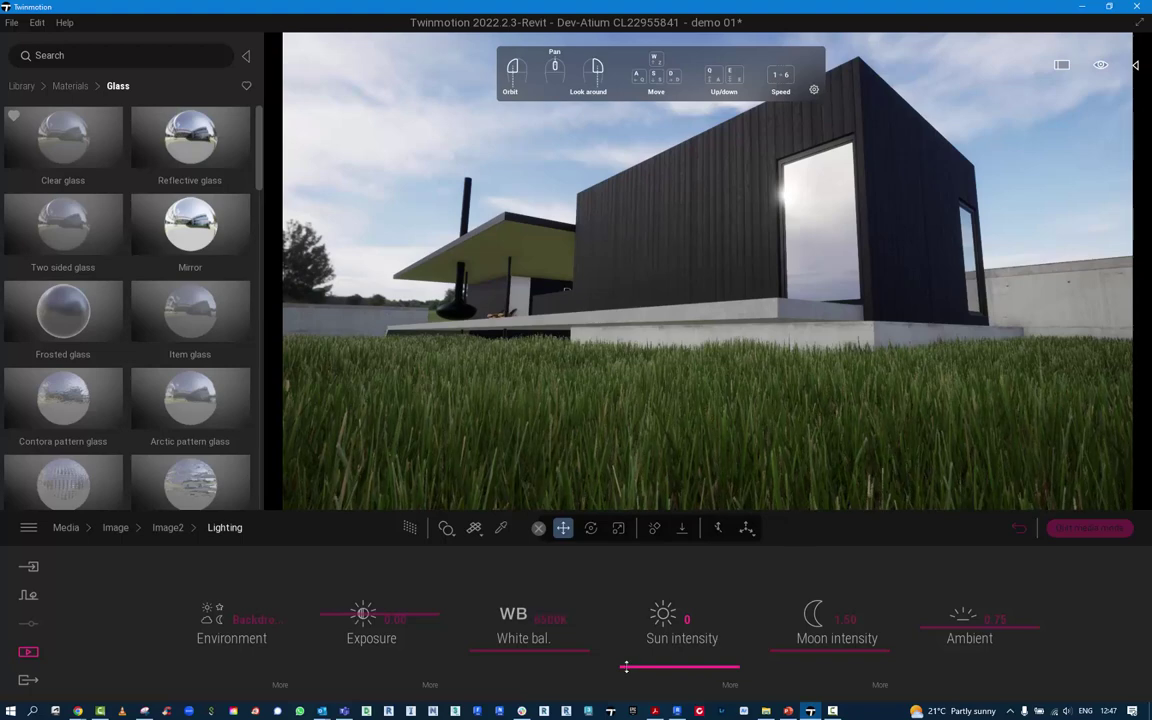
- Try a sun intensity of 1 for Image2 and return it to 0
mouse_move(626, 668)
mouse_down()
mouse_move(625, 577)
mouse_move(636, 684)
mouse_move(636, 662)
mouse_up()
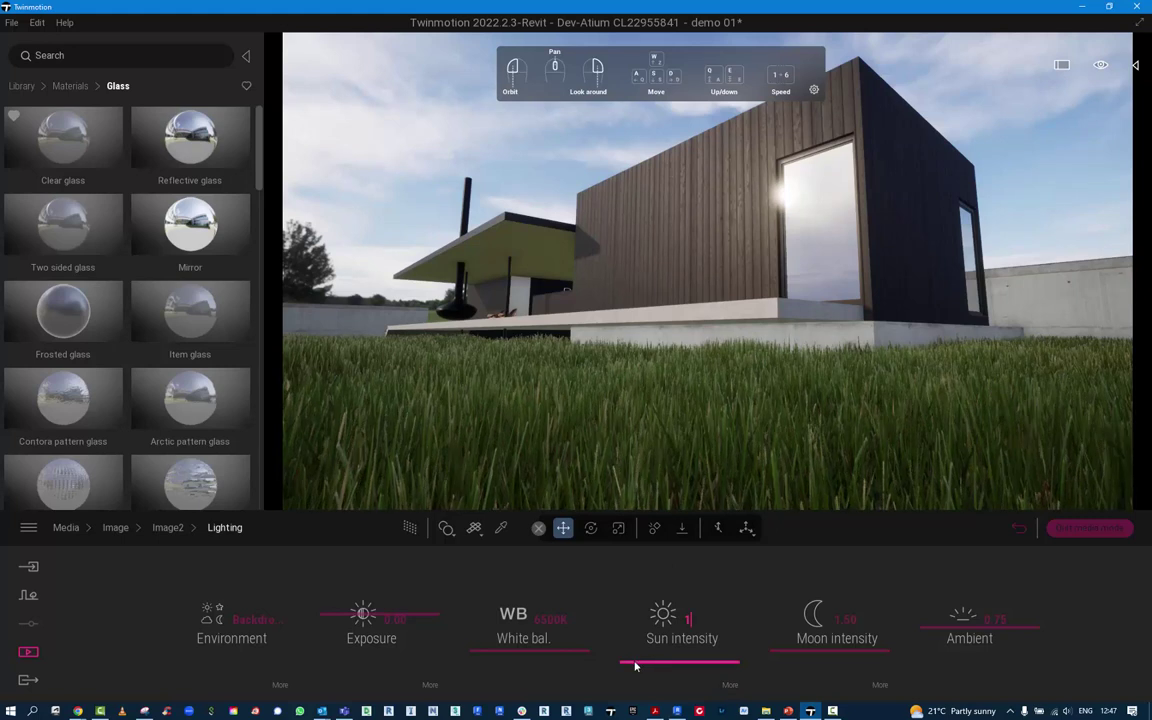
drag(630, 660, 634, 685)
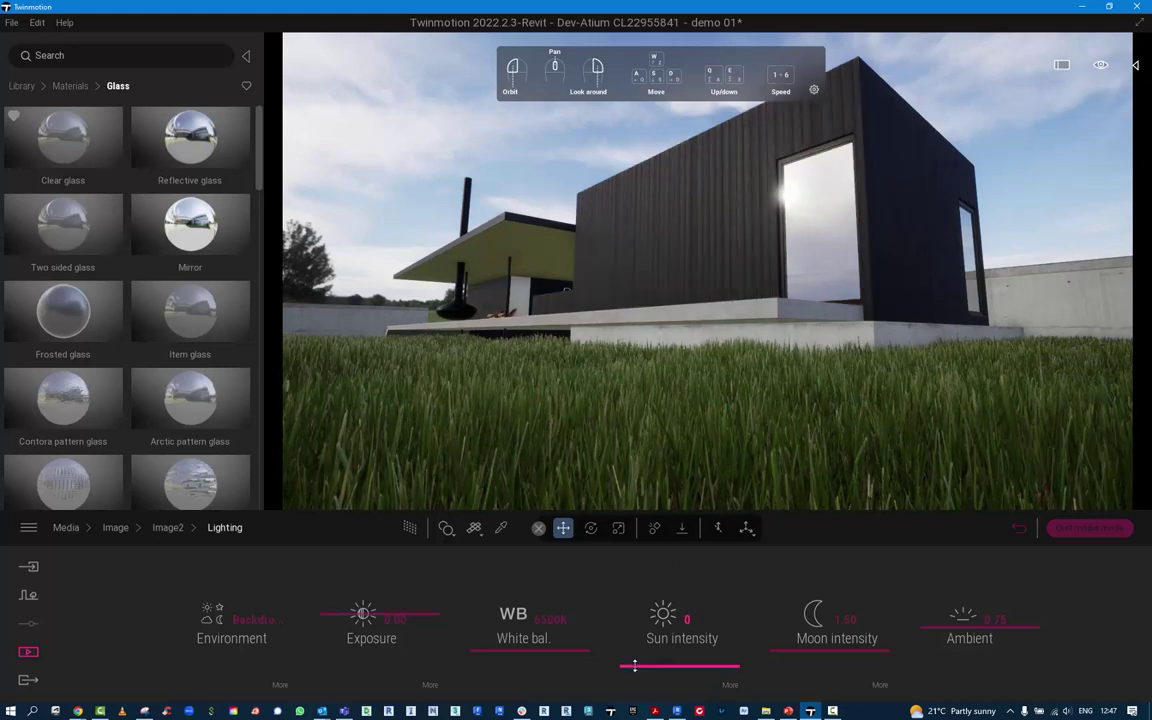
- Raise Image2's sun intensity slightly and set the sun size to 0.45
drag(634, 672, 634, 663)
click(730, 684)
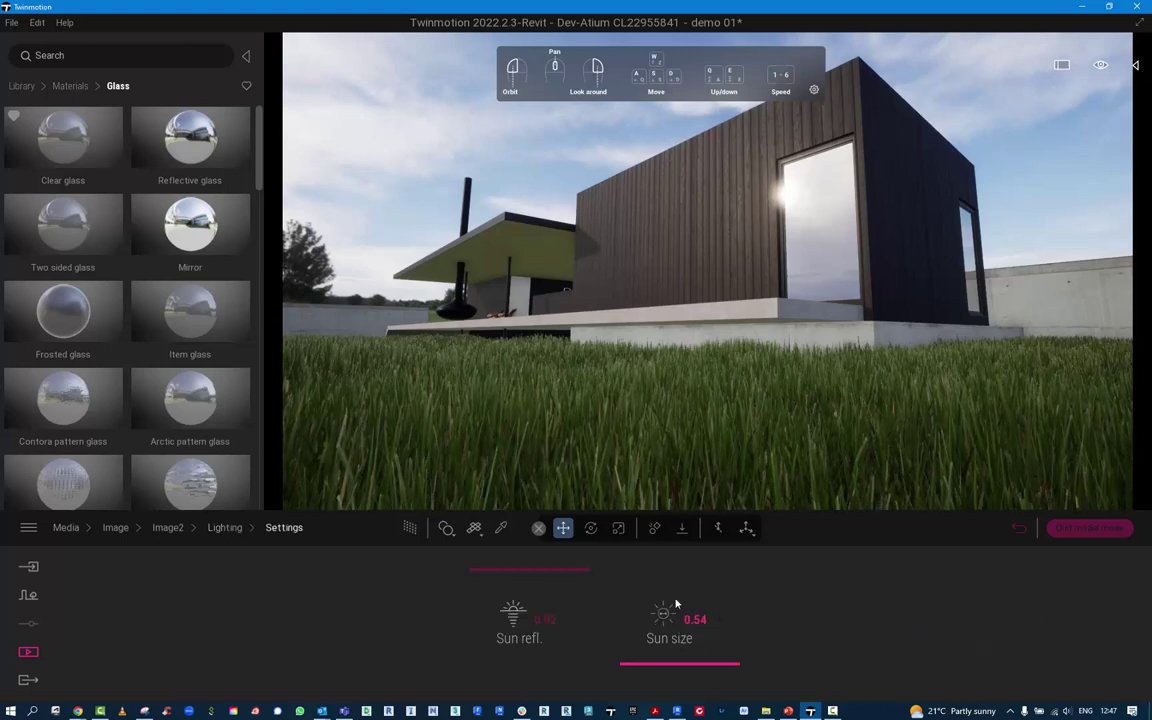
drag(627, 663, 660, 670)
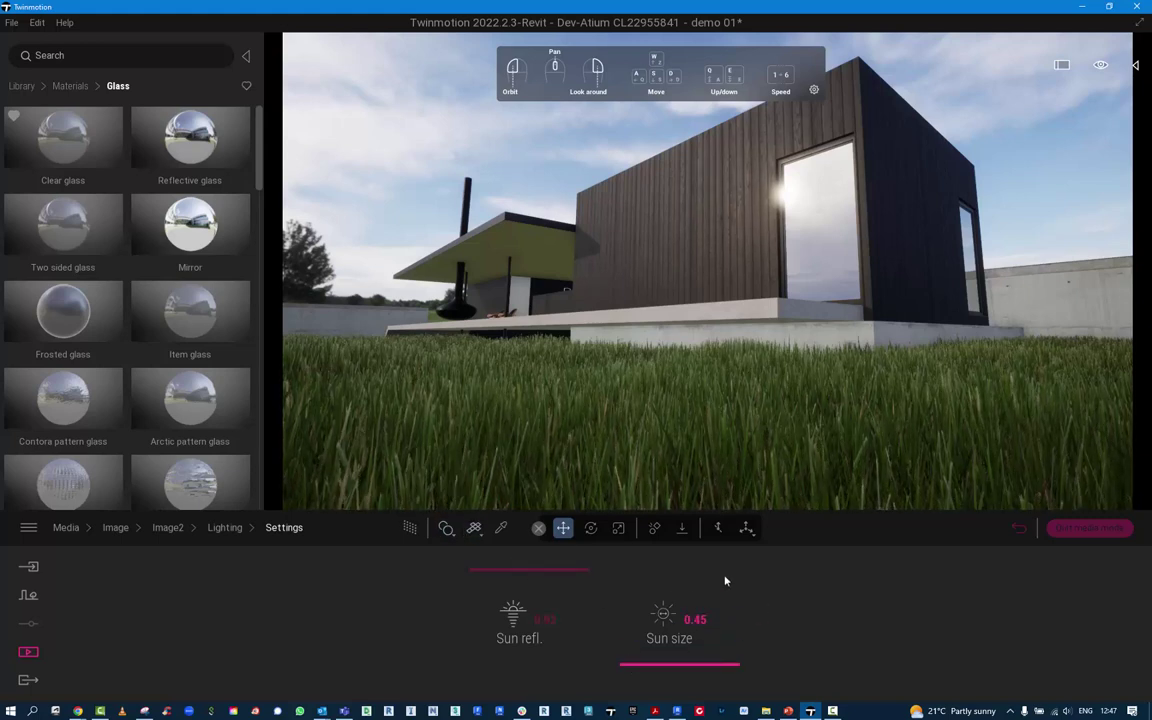
click(226, 527)
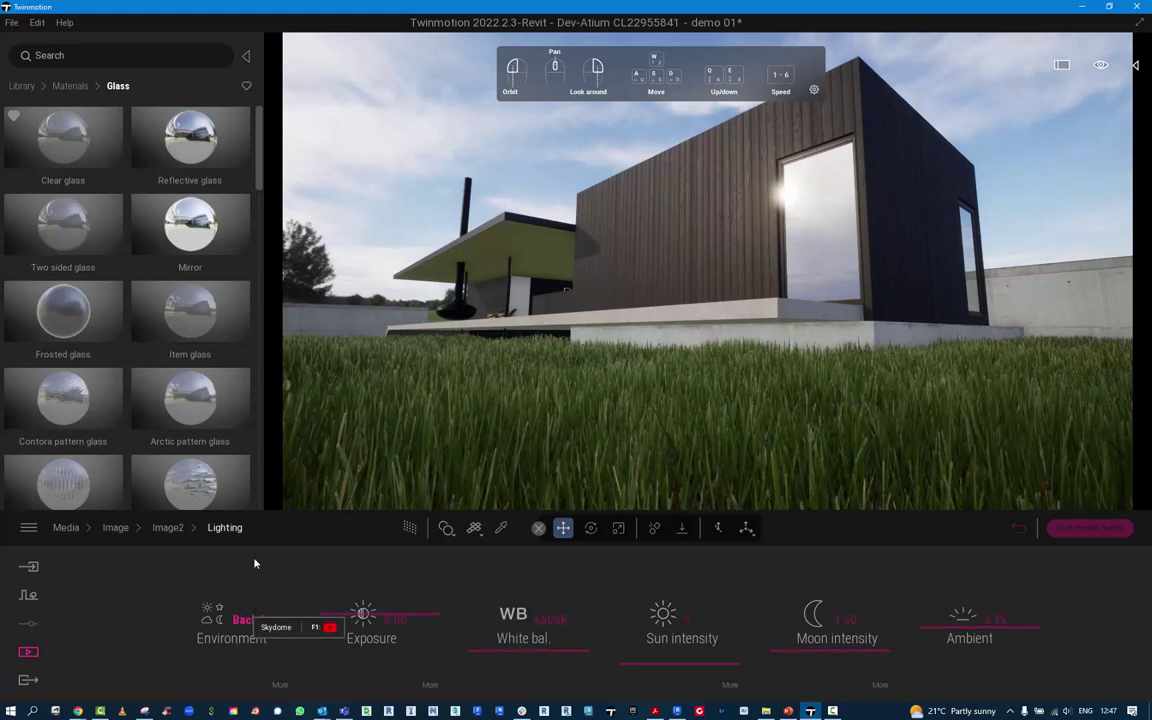
- Try global illumination (GI) in Image2's renderer settings and turn it back off
click(170, 528)
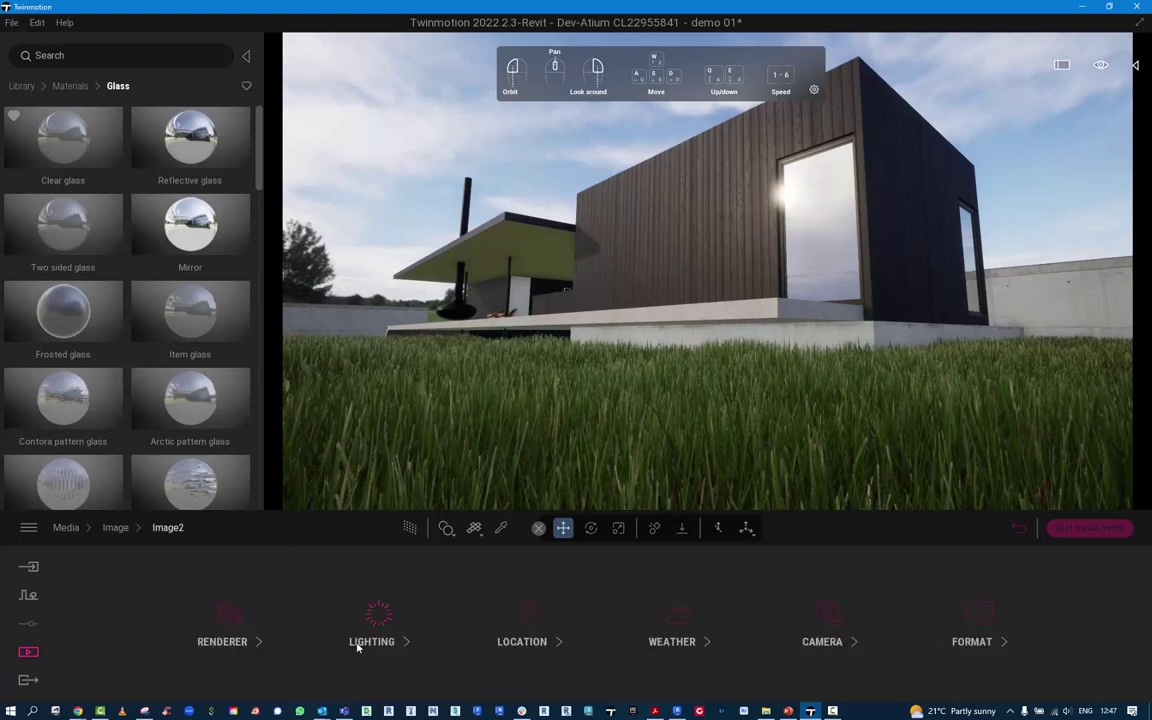
click(245, 631)
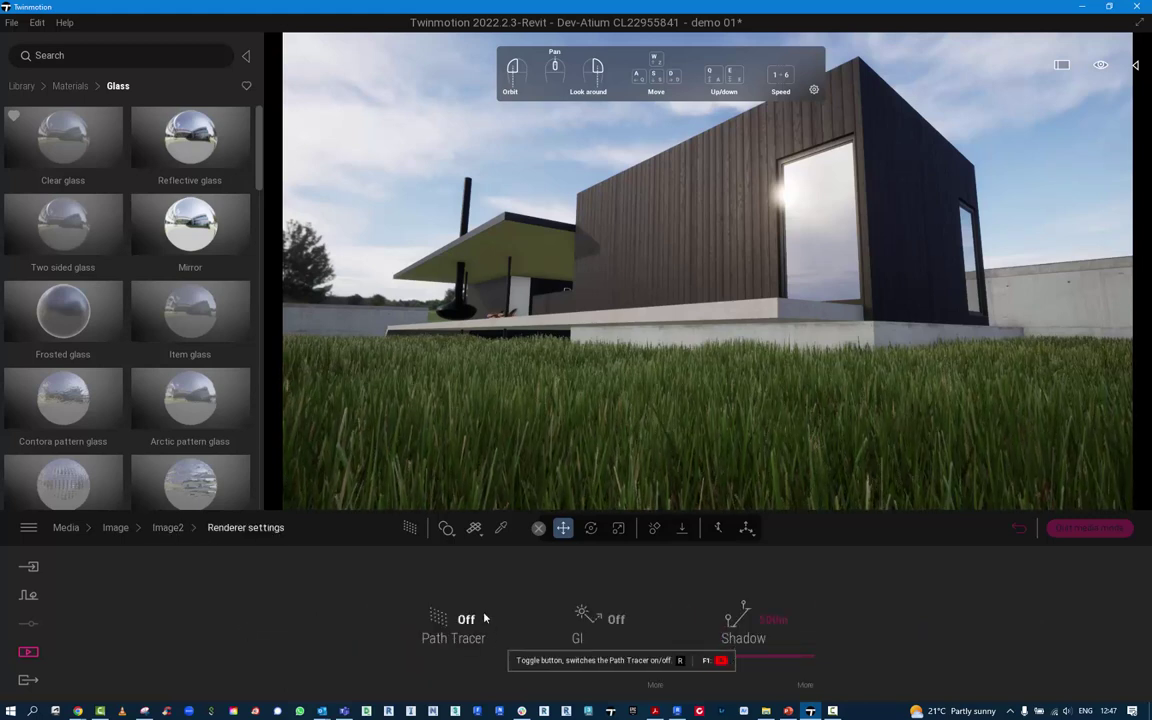
click(616, 621)
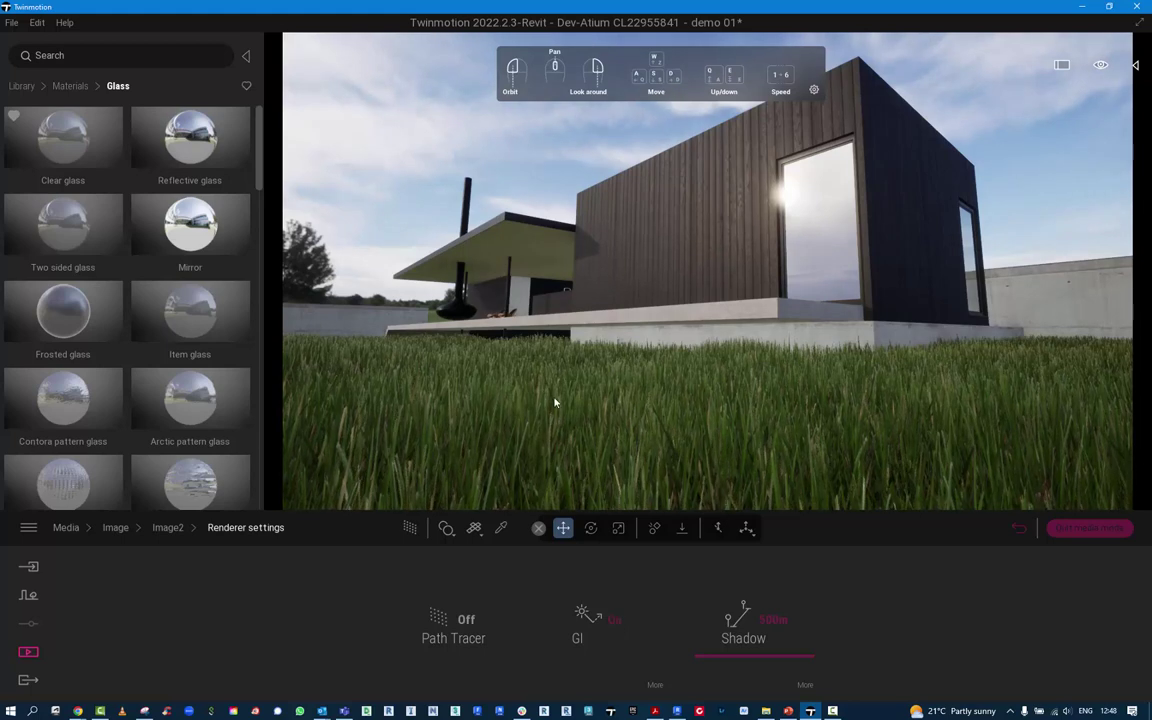
click(607, 626)
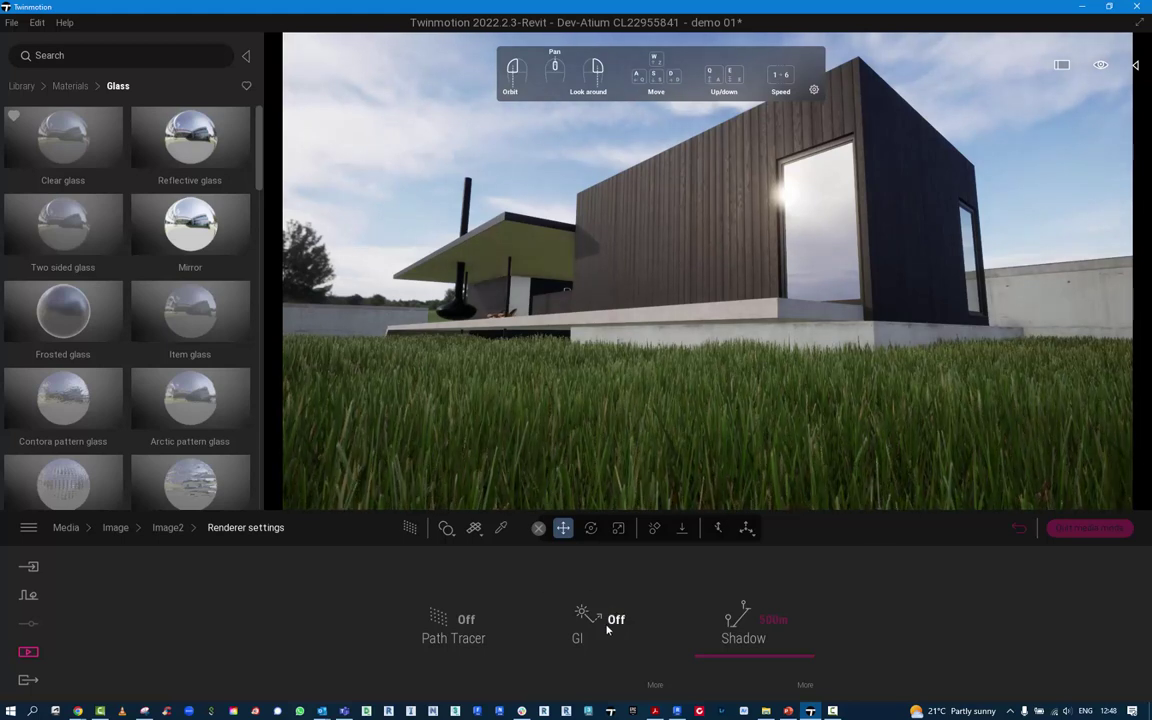
- Try the Parallelism option in Image2's camera settings and switch it back off
click(168, 527)
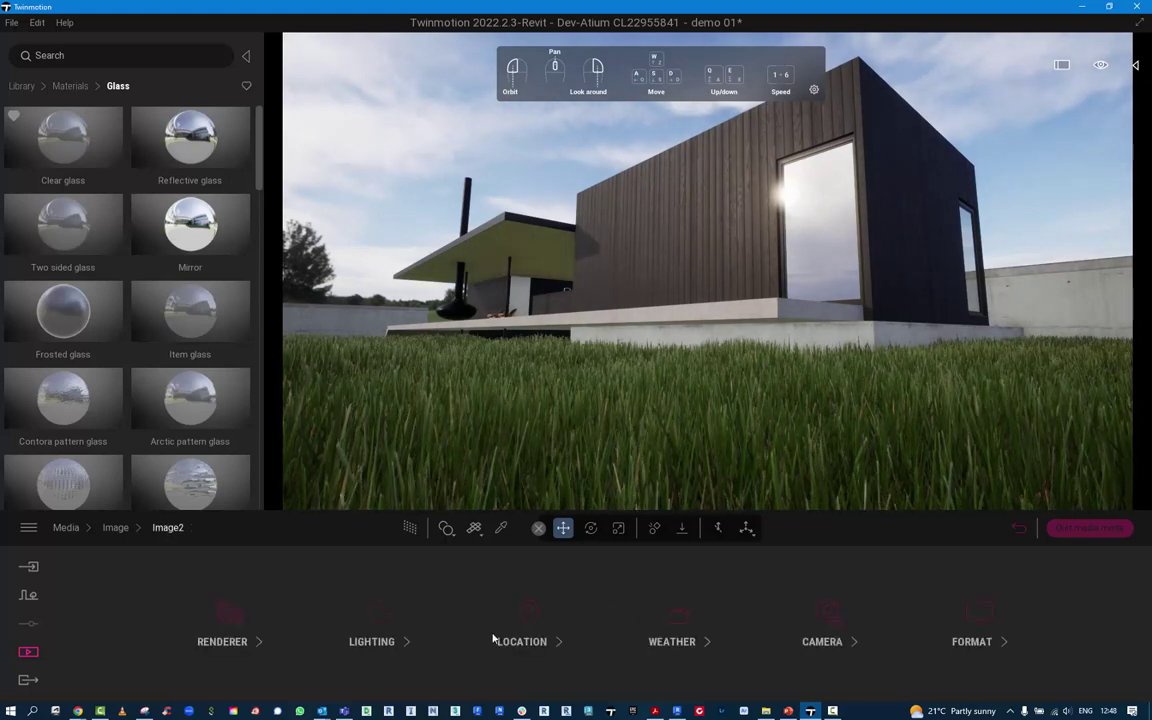
click(828, 622)
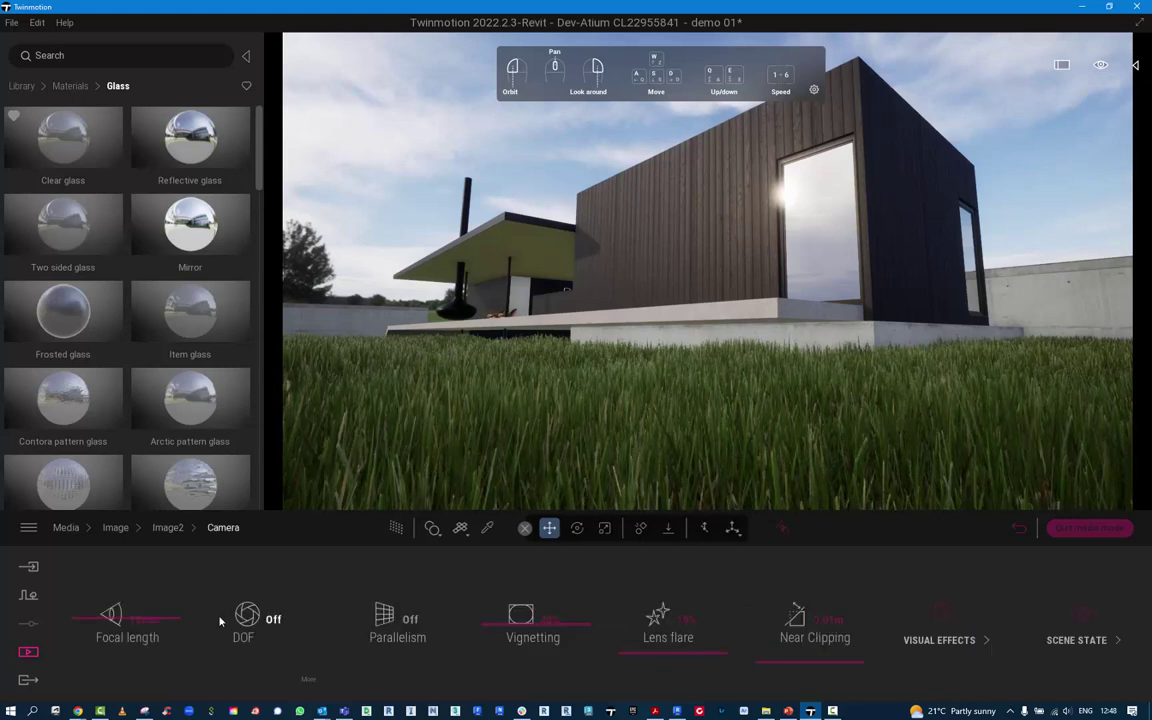
click(385, 622)
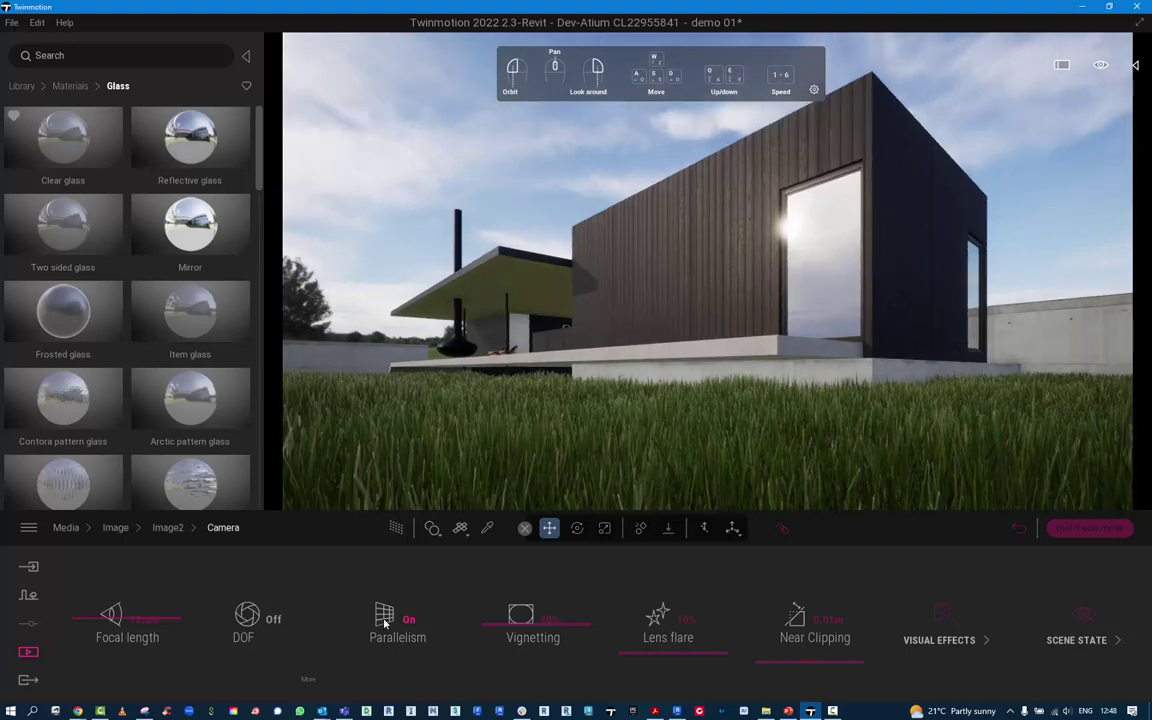
click(386, 622)
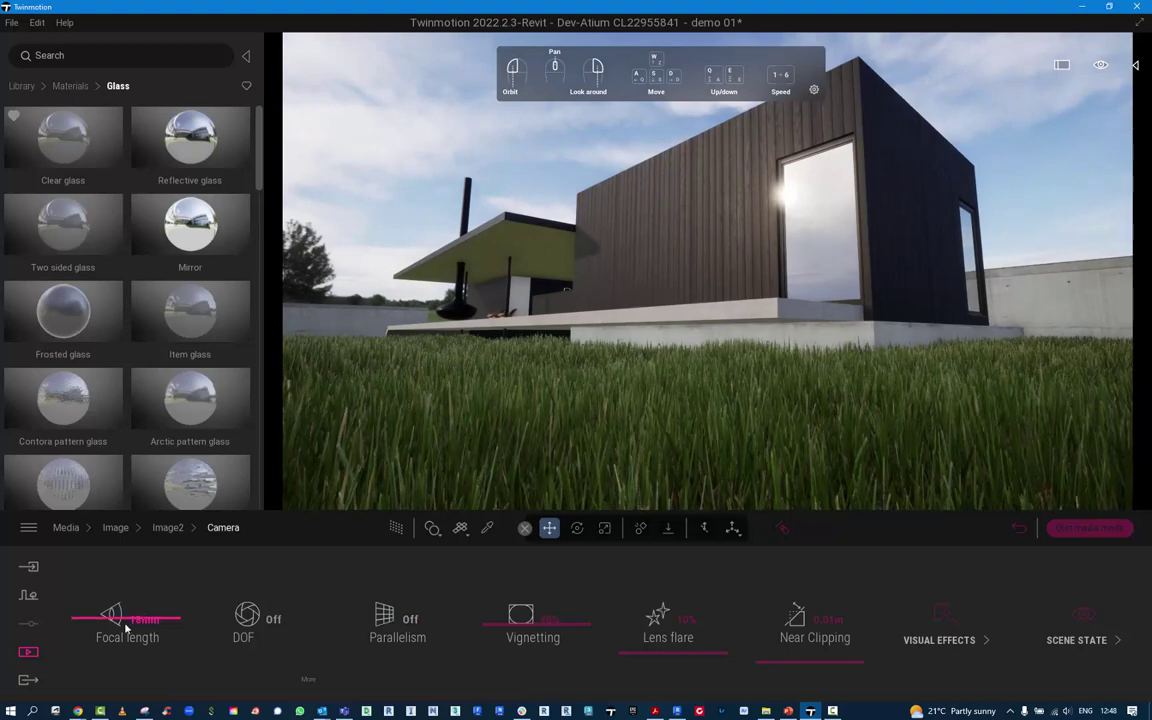
- Try a camera focal length of 28 mm for Image2 and return it to 18 mm
drag(88, 624, 82, 620)
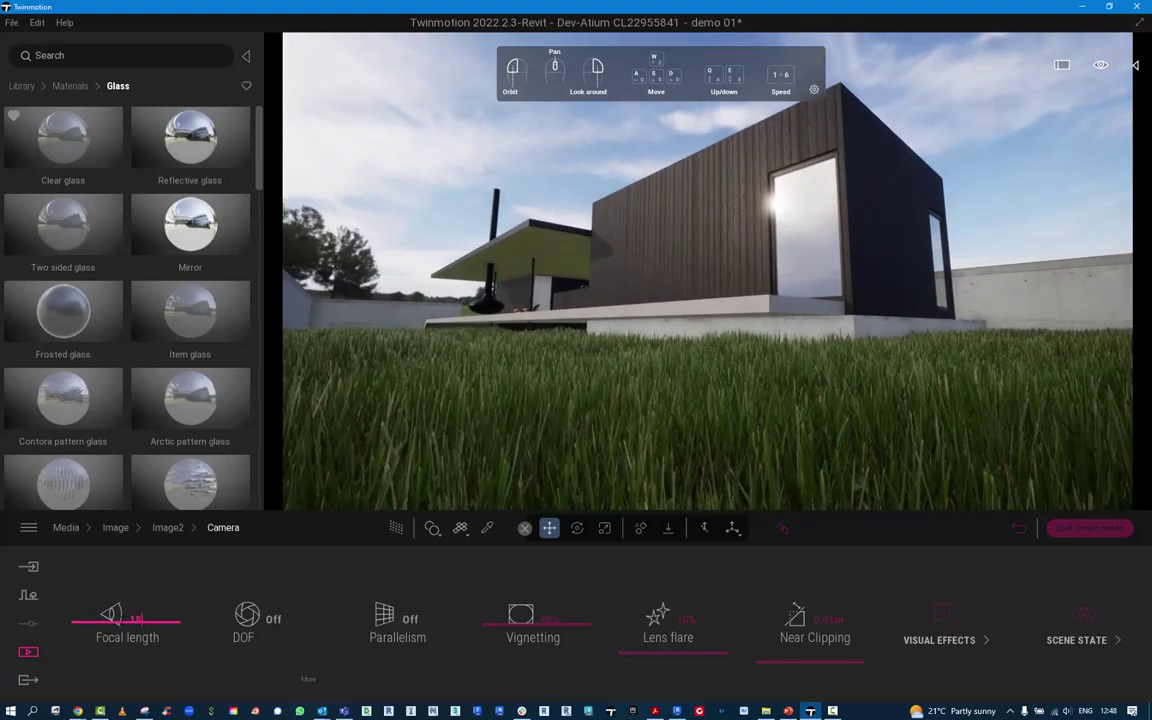
key(Return)
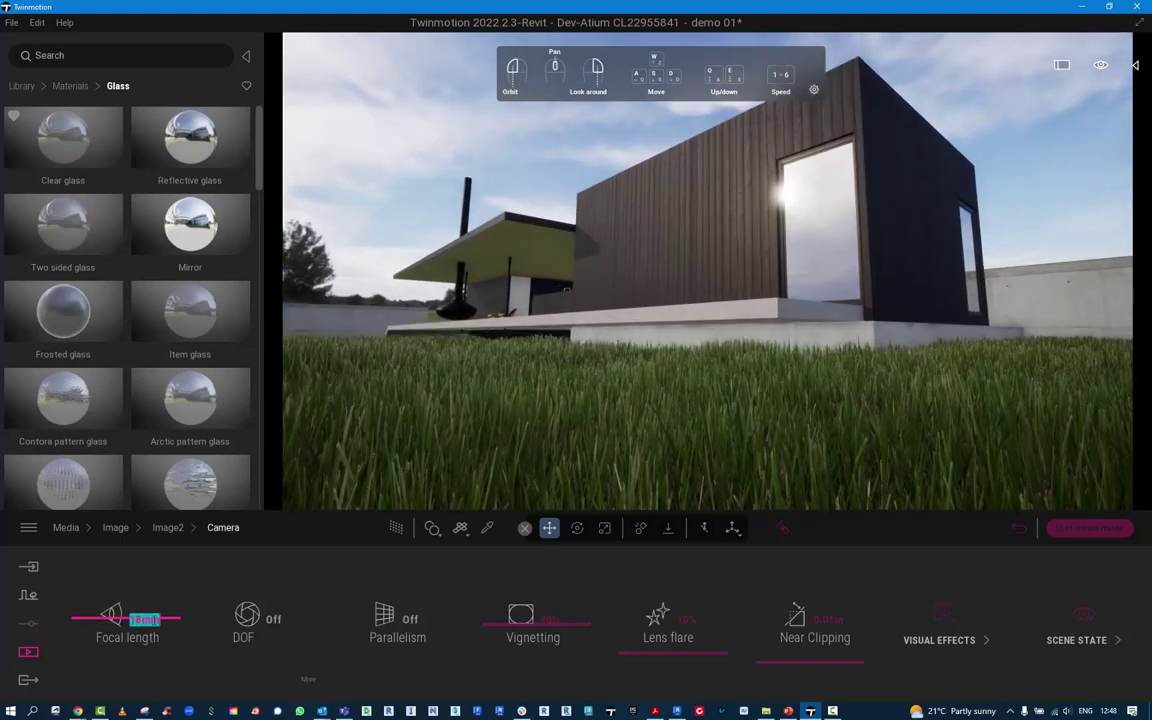
text(28)
key(Return)
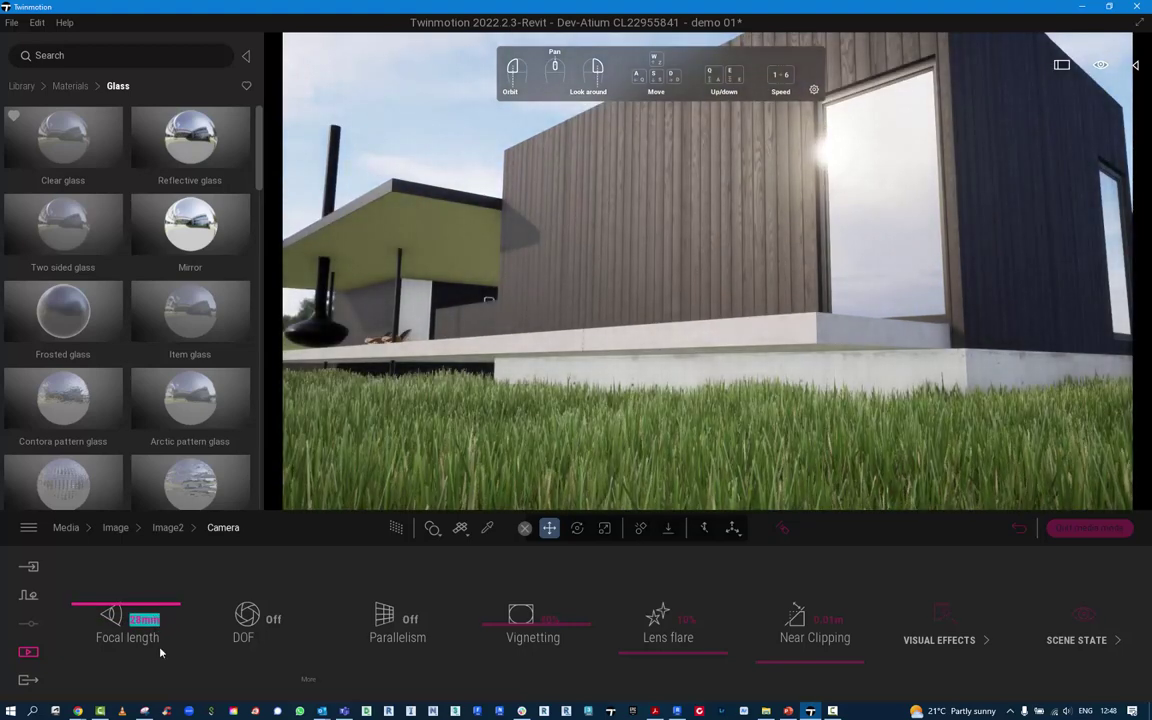
text(18)
key(Return)
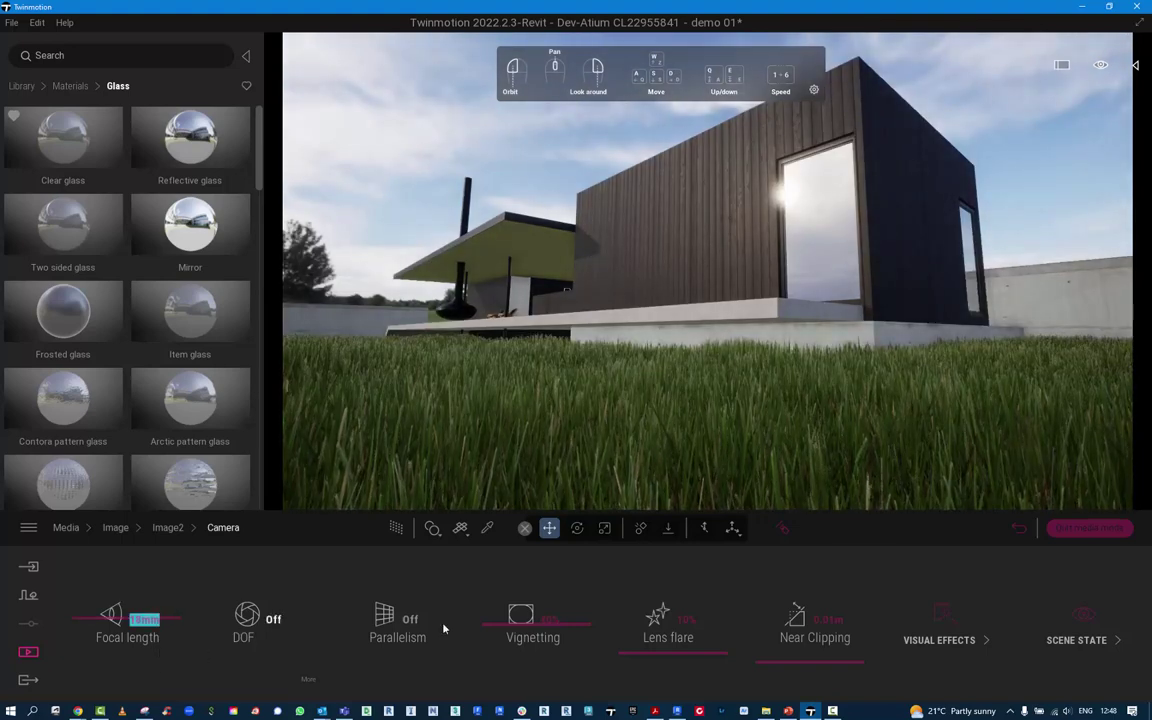
- Enable depth of field for Image2's camera and set its focus distance to 35 m
click(309, 680)
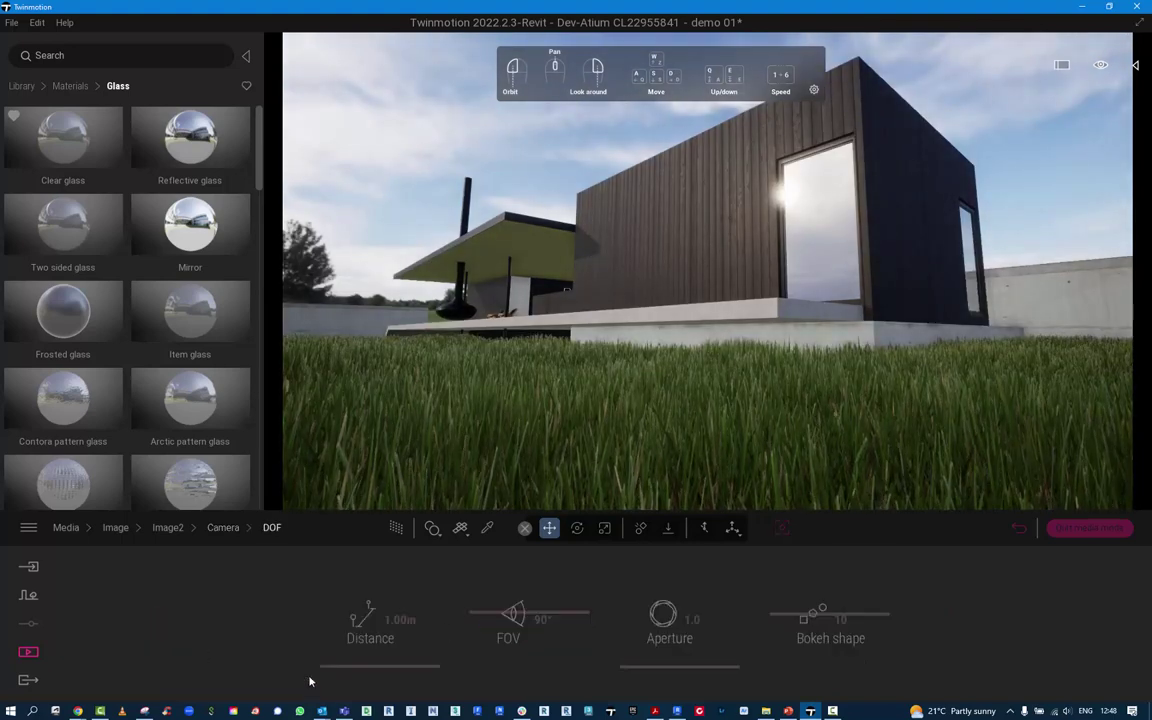
click(223, 528)
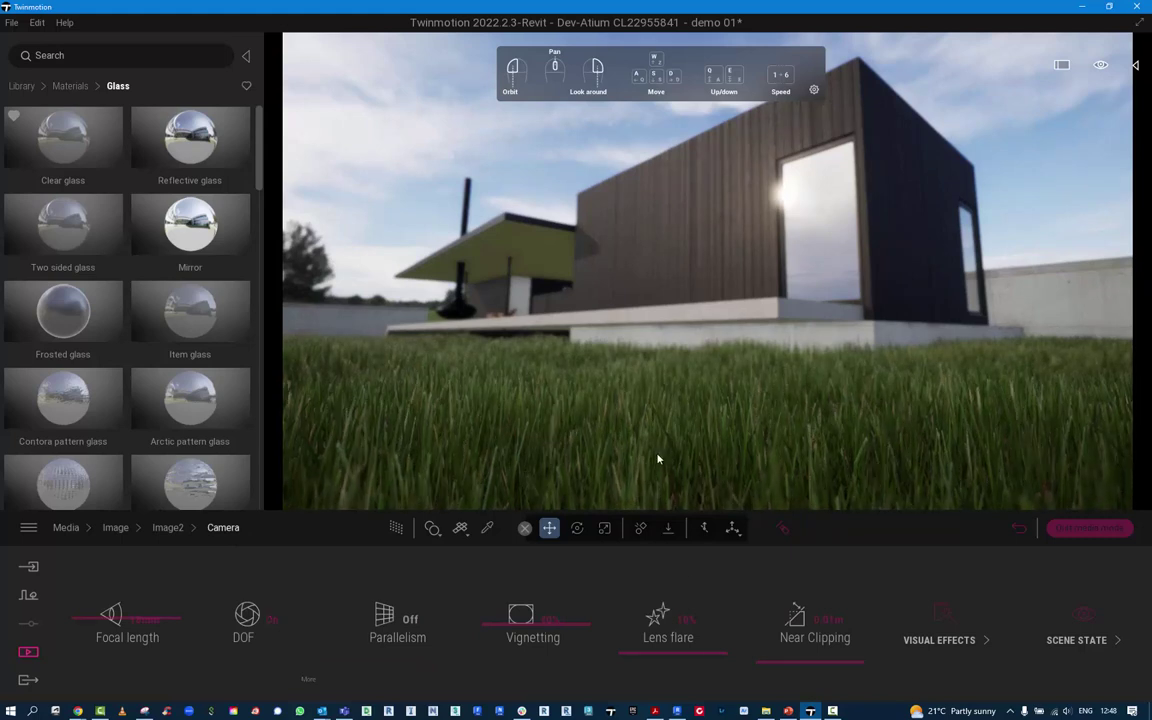
click(307, 680)
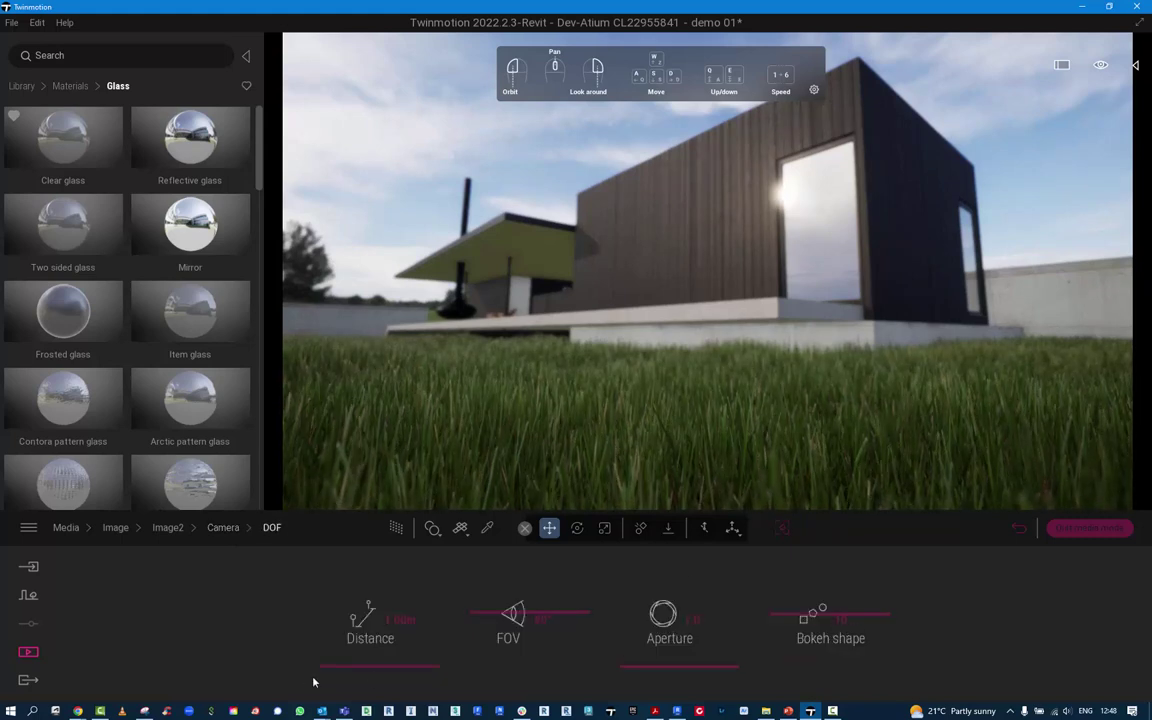
mouse_move(390, 672)
mouse_down()
mouse_move(384, 632)
mouse_move(383, 659)
mouse_up()
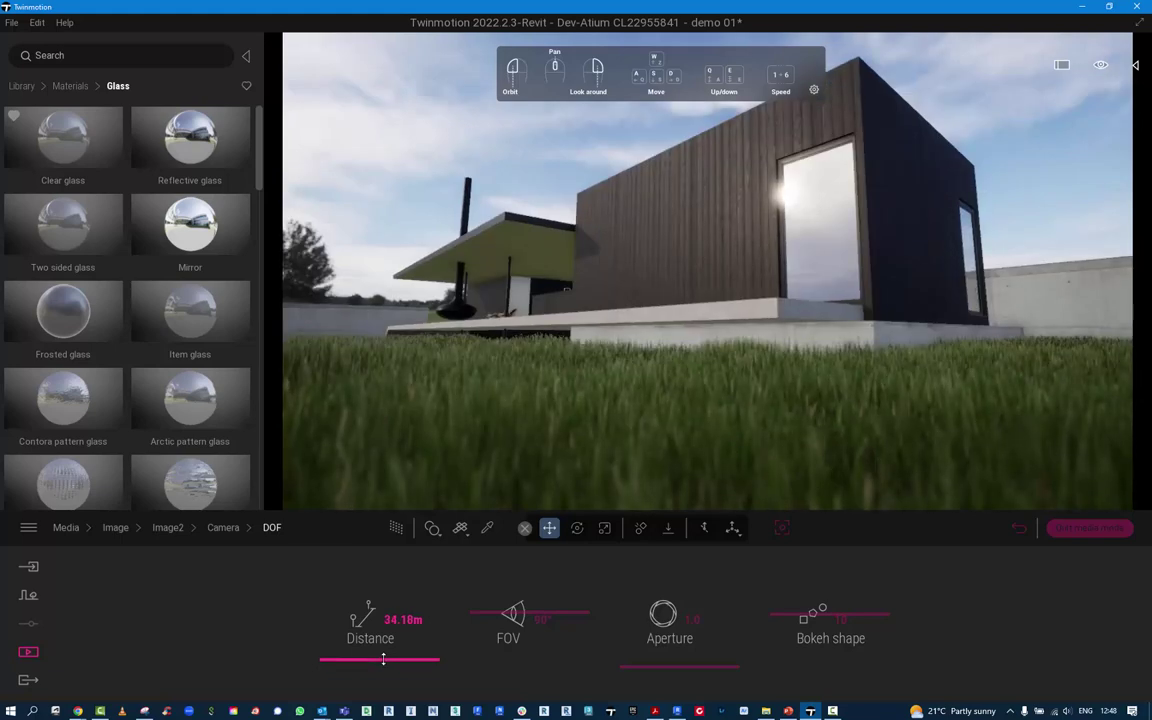
click(409, 620)
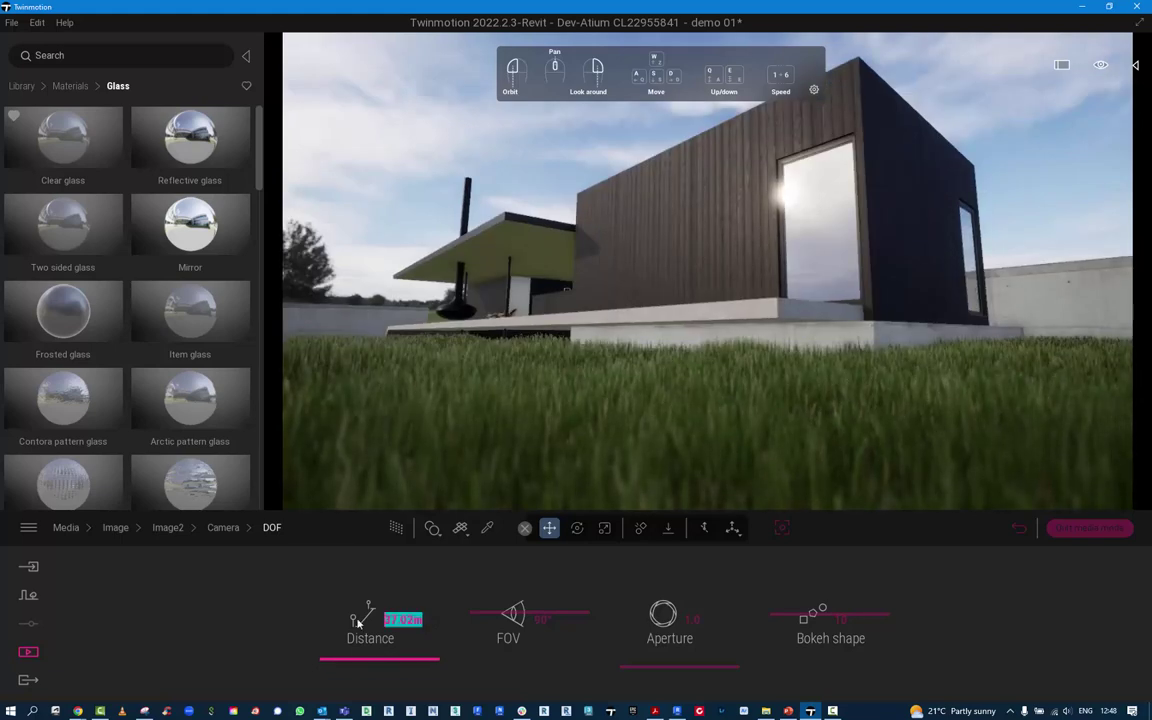
text(35)
- Set the field of view in Image2's depth of field settings to 85°
mouse_move(475, 616)
mouse_down()
mouse_move(472, 602)
mouse_move(472, 615)
mouse_up()
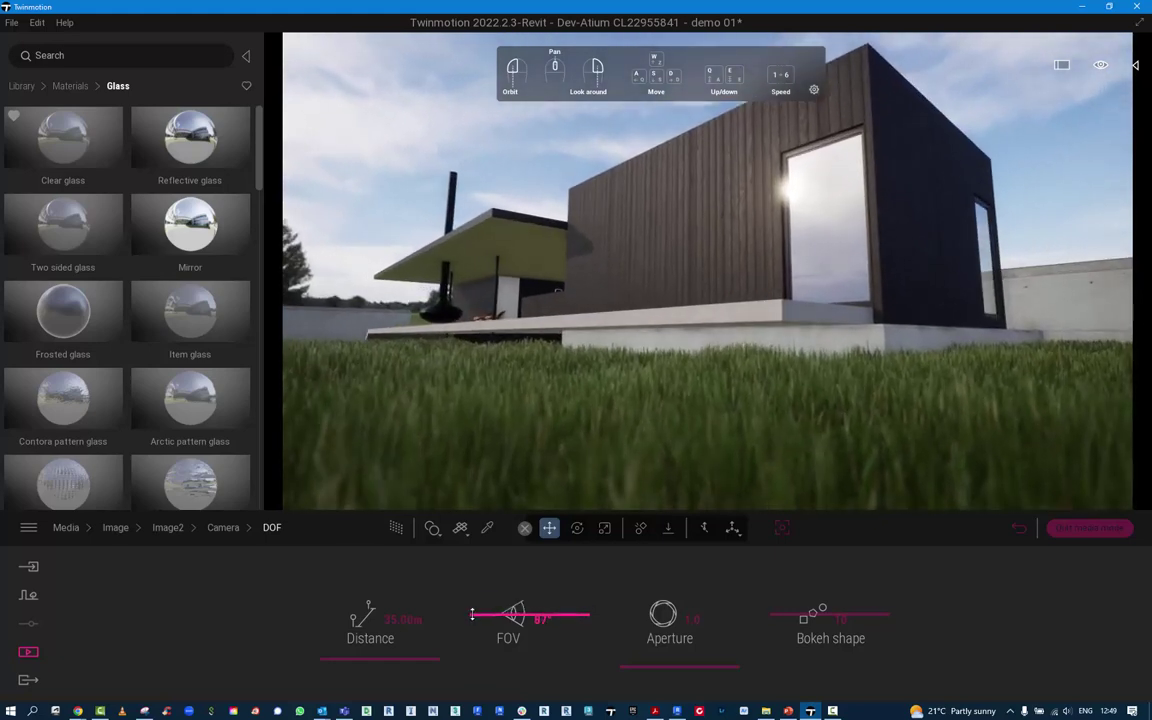
click(540, 619)
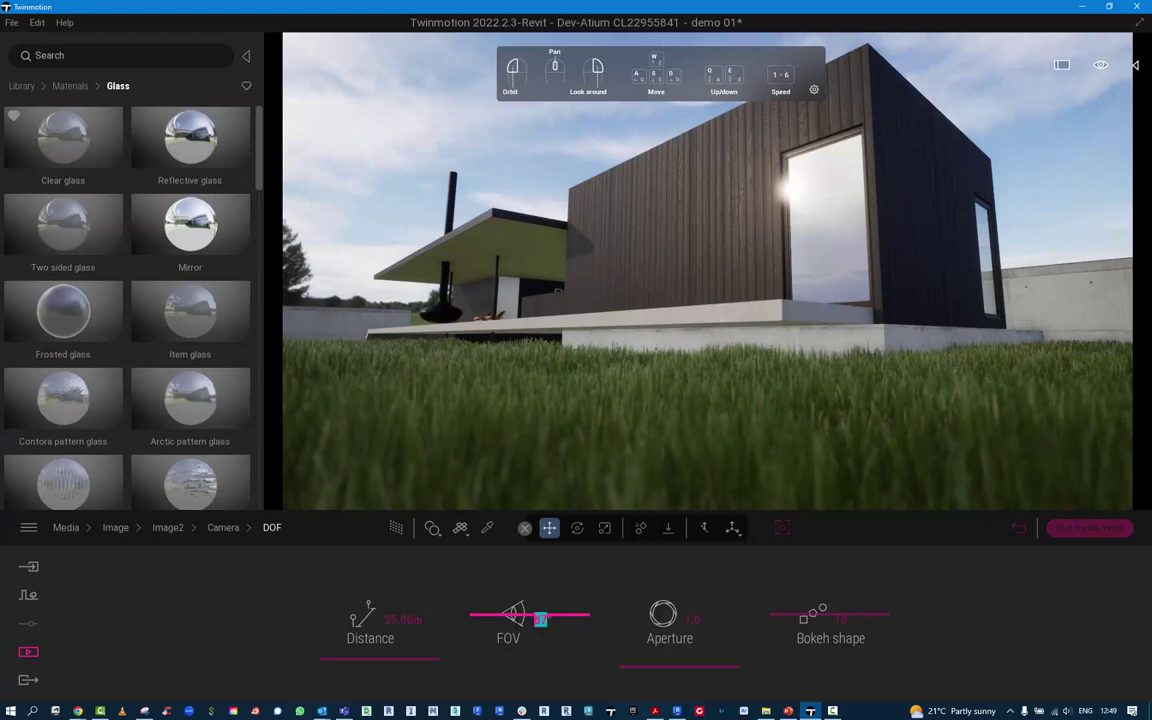
key(Return)
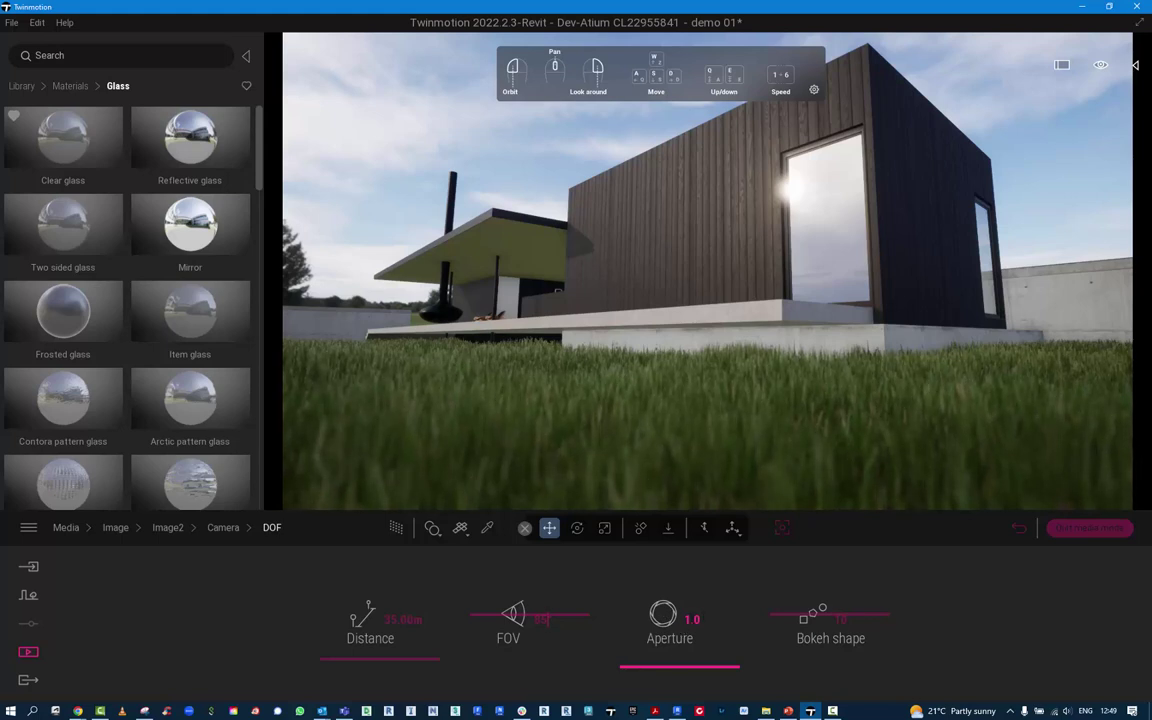
- Try a depth of field aperture of 10 and return it to 1.0
mouse_move(627, 672)
mouse_down()
mouse_move(627, 556)
mouse_move(627, 674)
mouse_up()
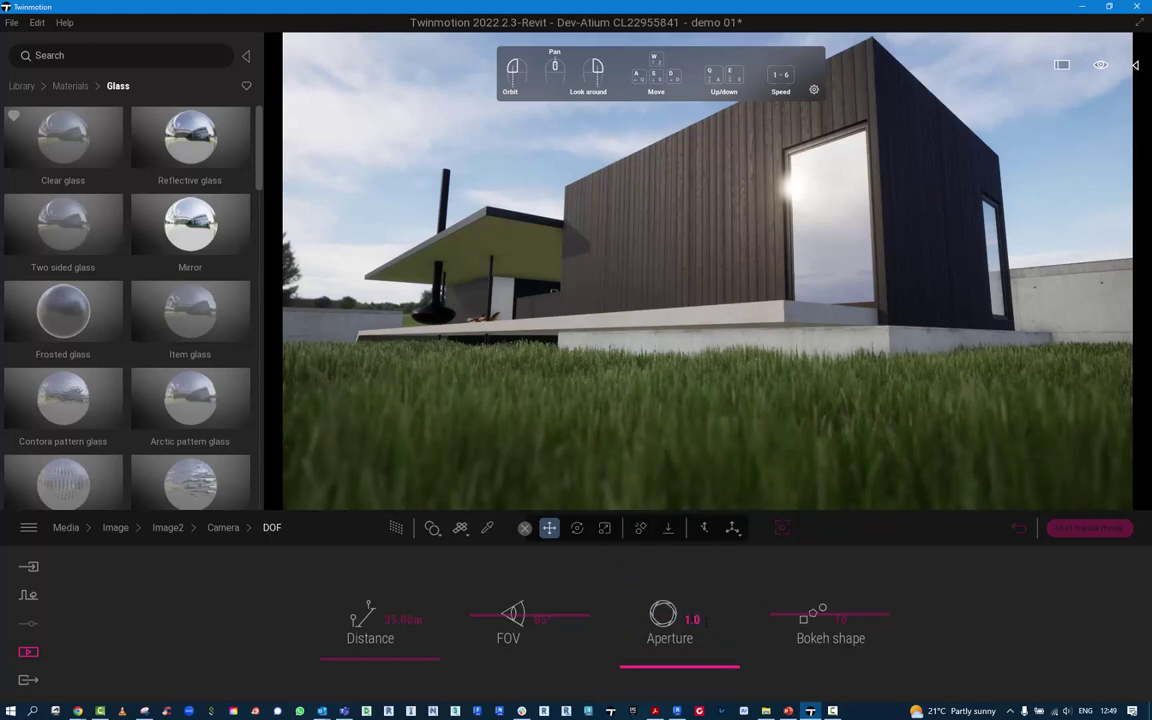
click(694, 620)
text(10)
key(Return)
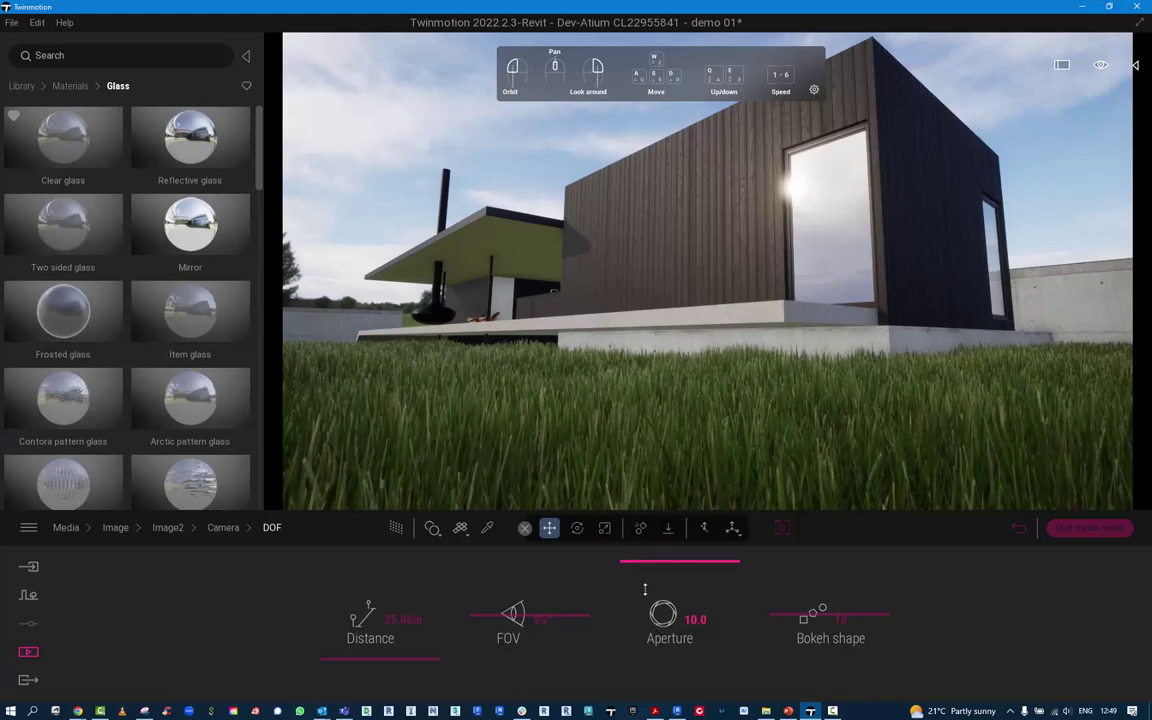
drag(645, 589, 607, 689)
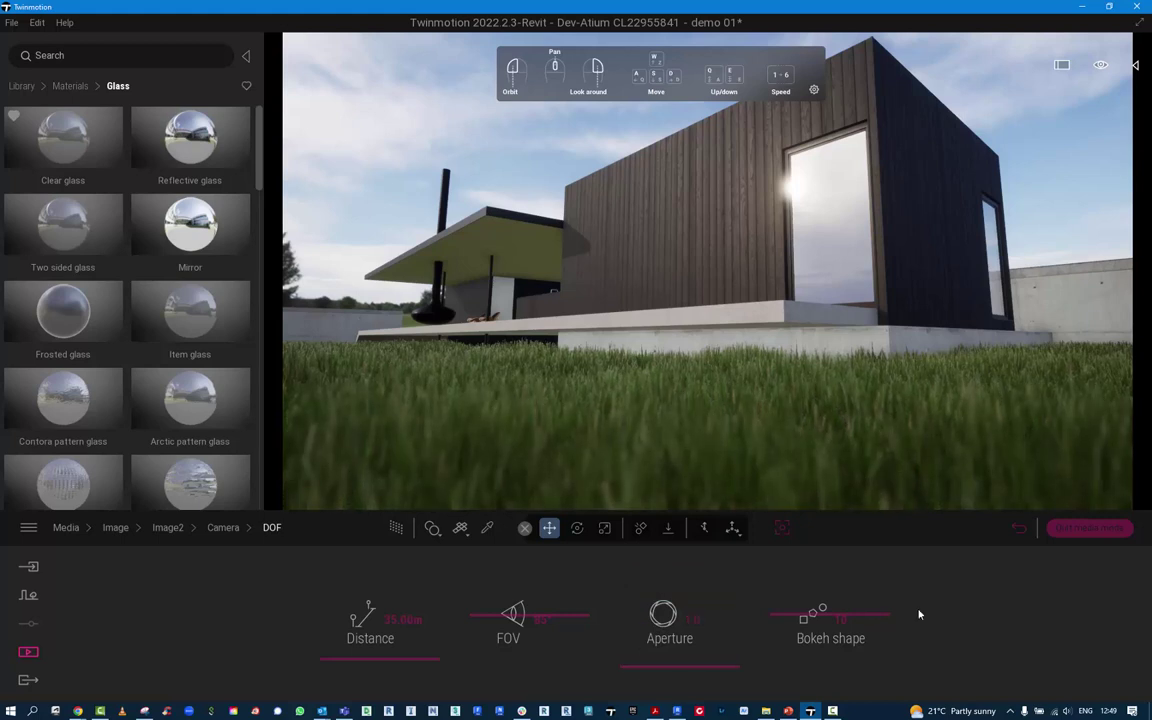
- Adjust the depth of field's bokeh shape and set the camera's near clipping to 1 m
mouse_move(800, 620)
mouse_down()
mouse_move(795, 650)
mouse_move(795, 604)
mouse_up()
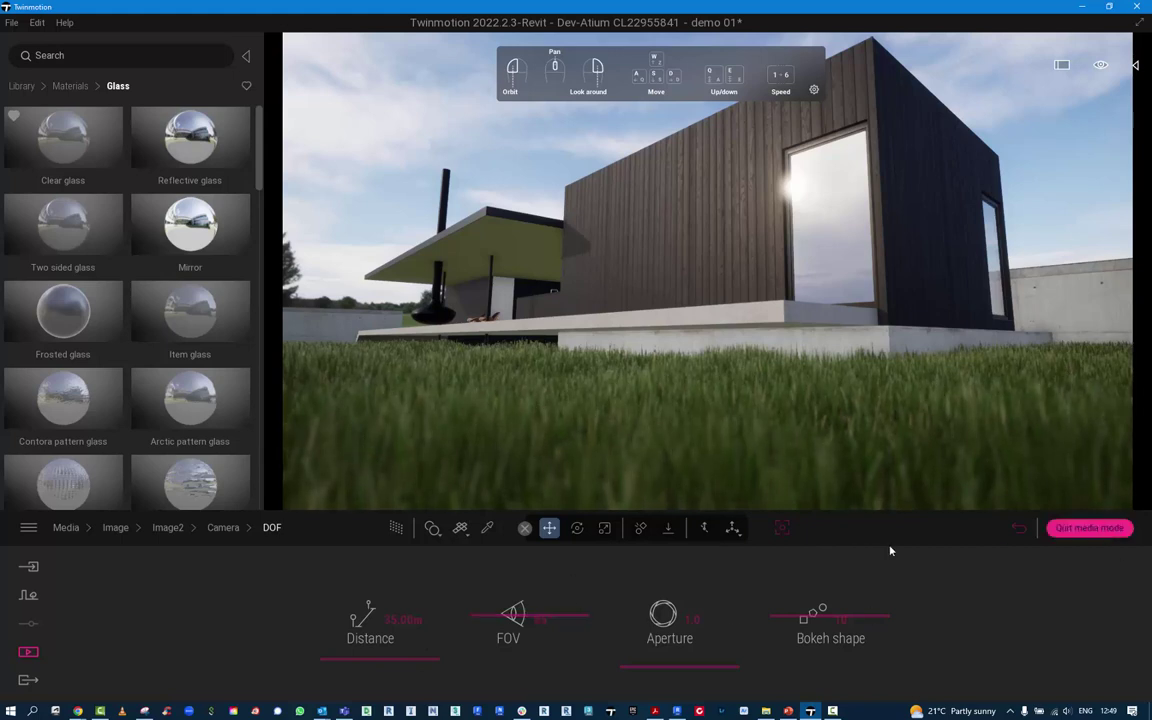
click(223, 528)
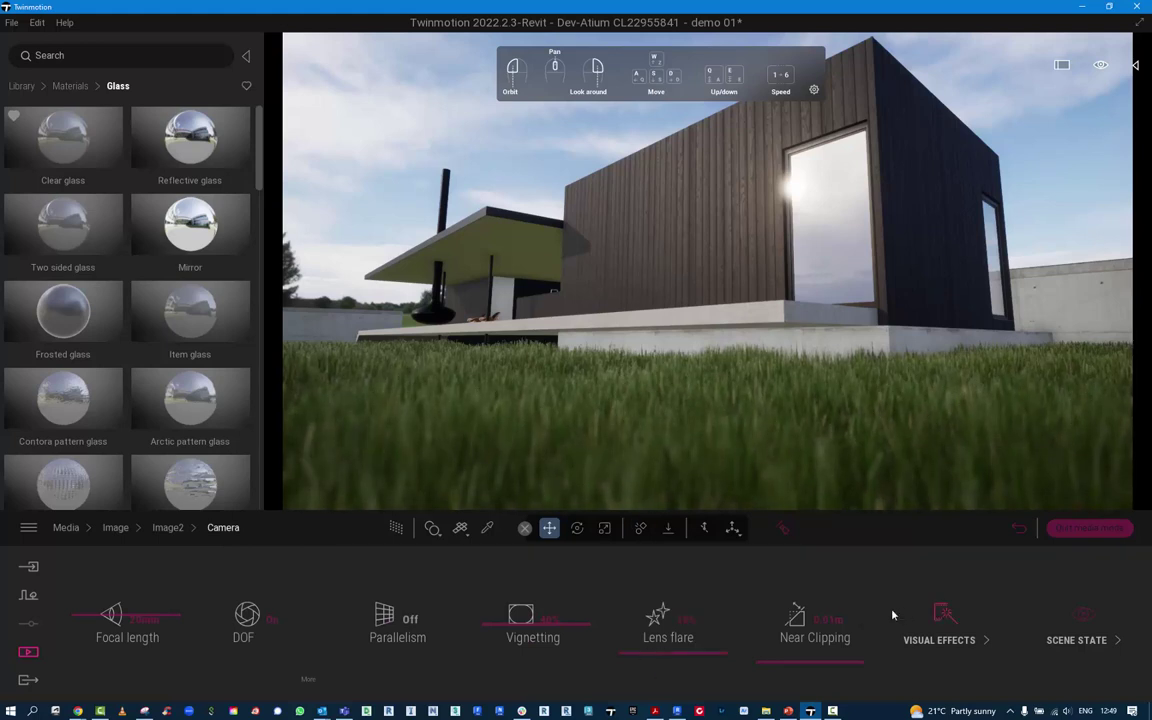
drag(764, 665, 757, 576)
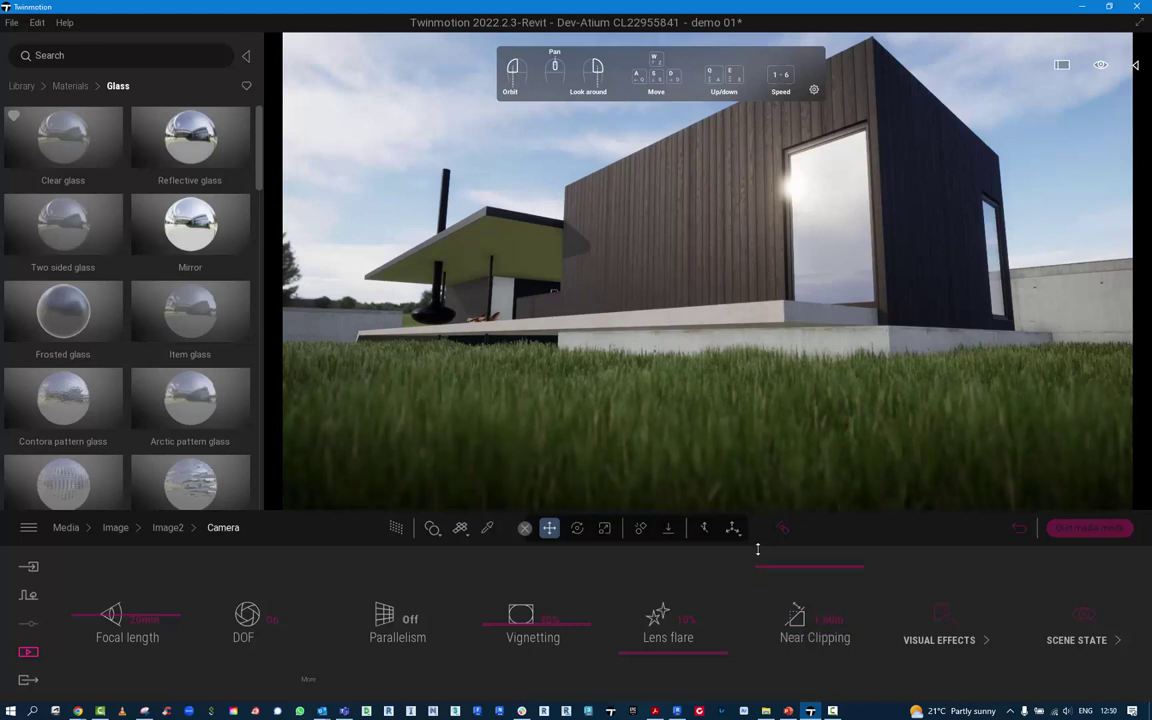
- Apply the ISM color gradient to Image2 through the camera's visual effects
click(943, 628)
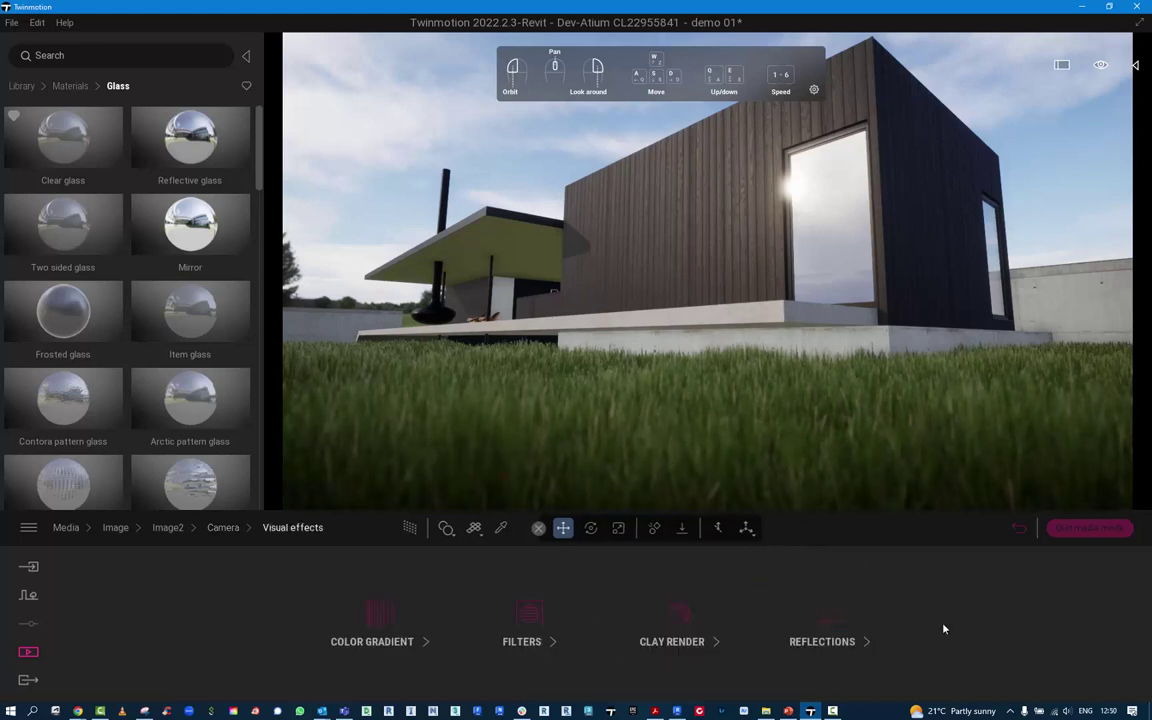
click(385, 620)
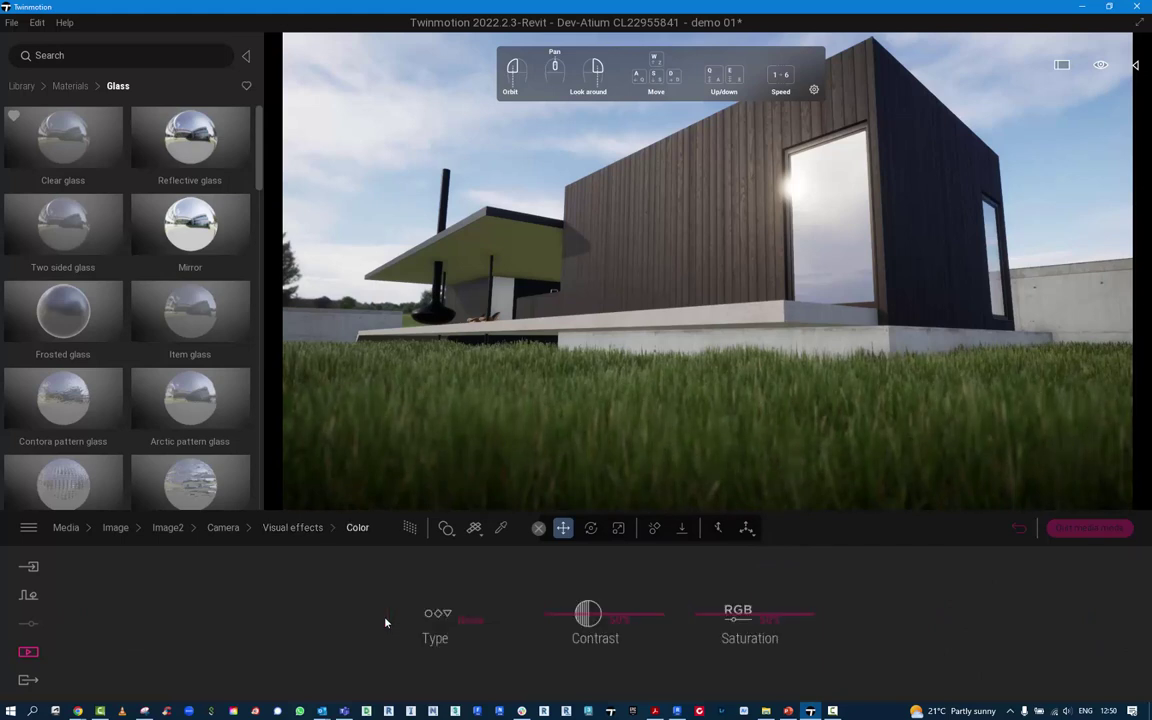
click(471, 620)
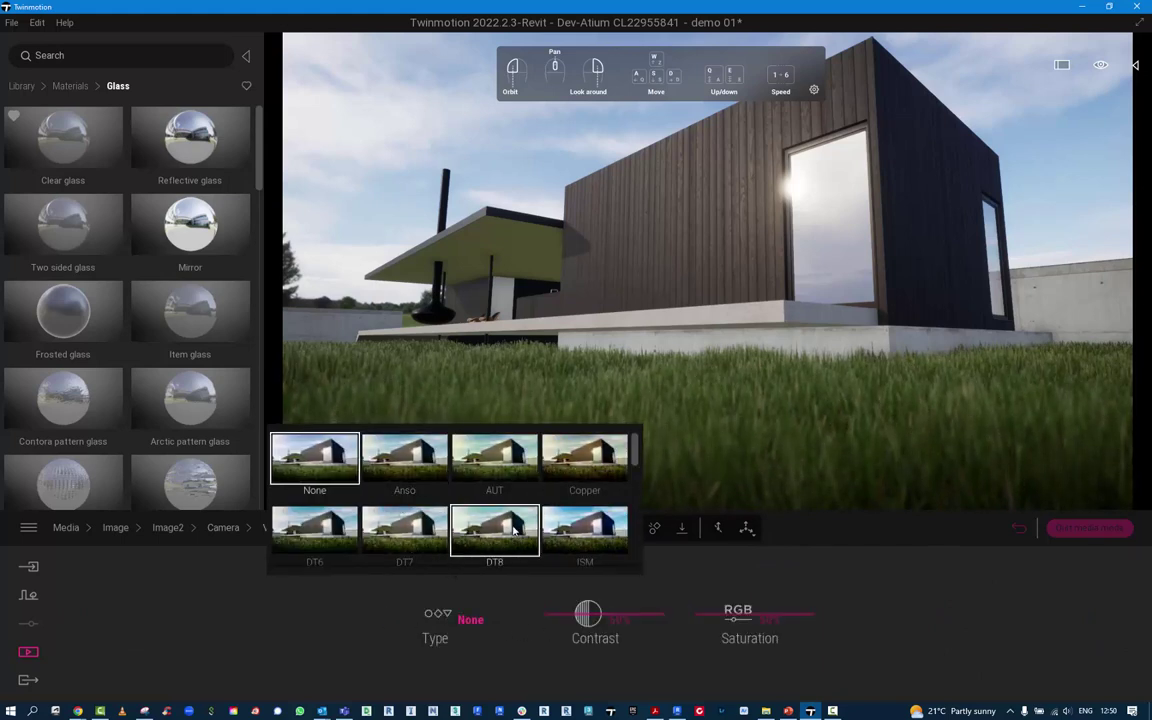
scroll(575, 520, down, 1)
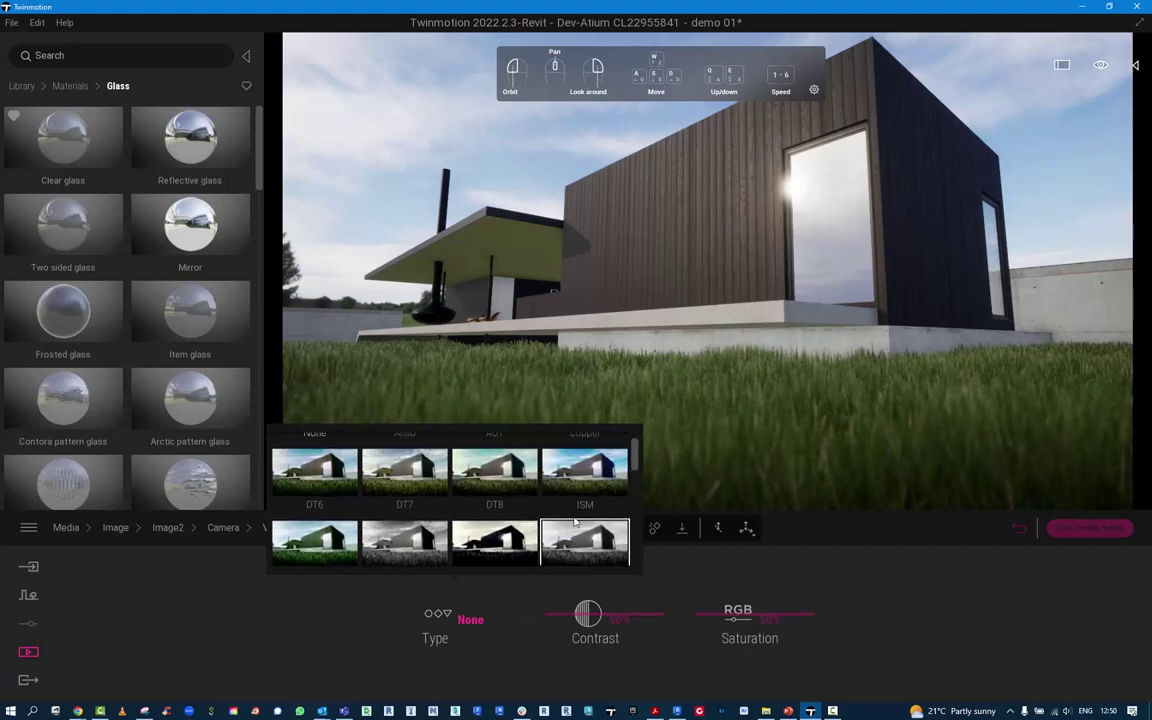
scroll(575, 520, up, 1)
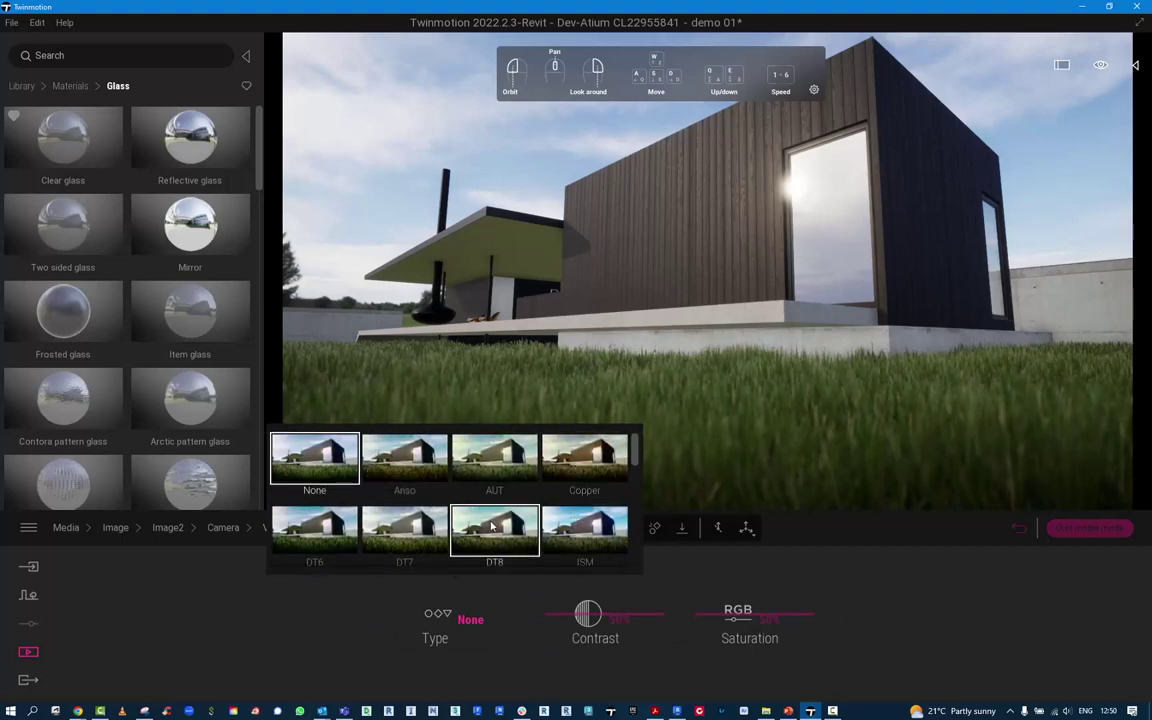
click(492, 527)
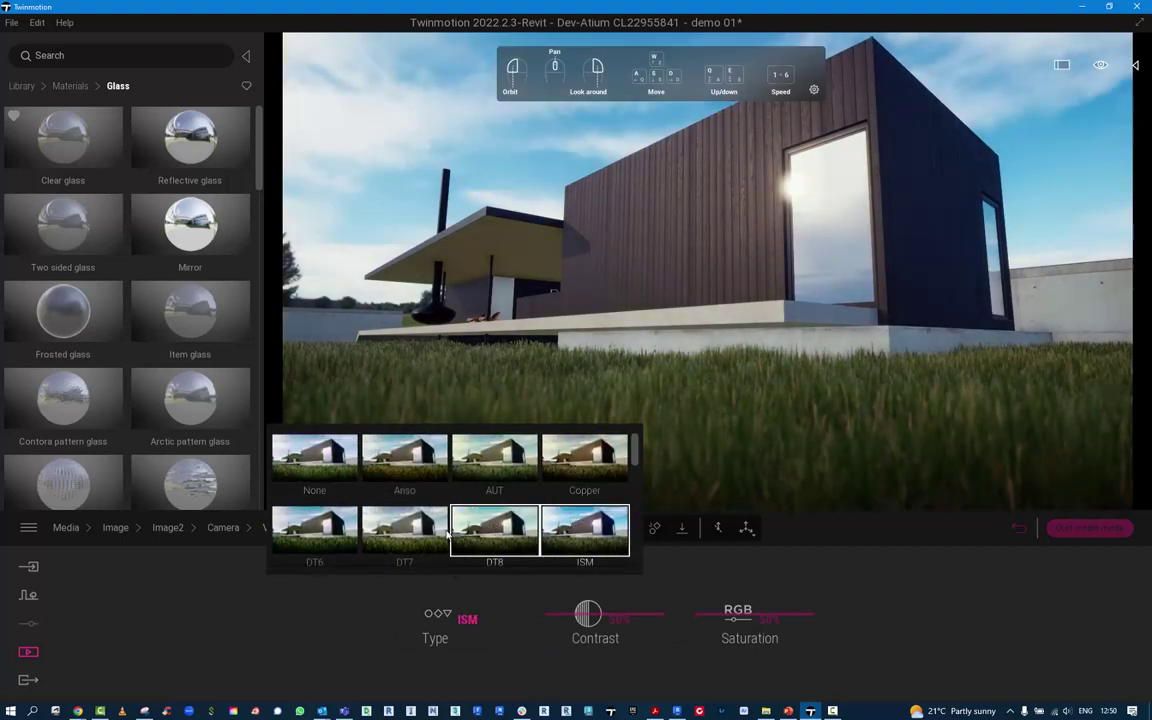
- Try the DT7 and DT6 color gradients on Image2 and set the gradient type to None
click(402, 530)
click(331, 536)
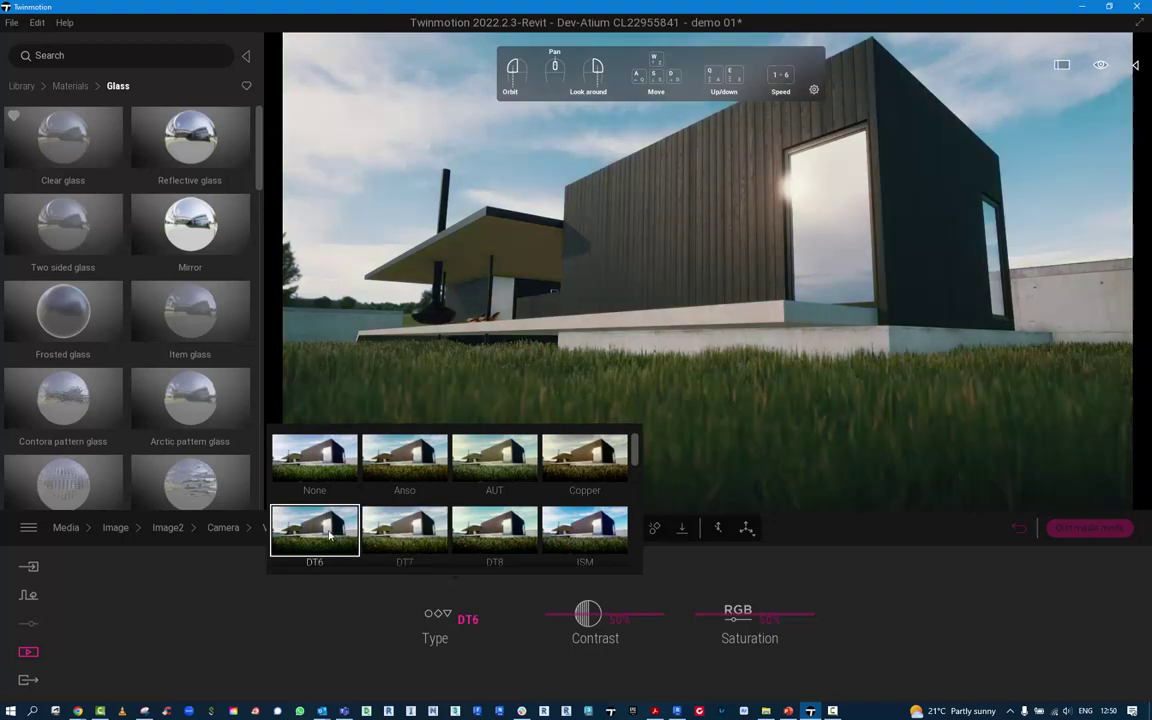
click(320, 462)
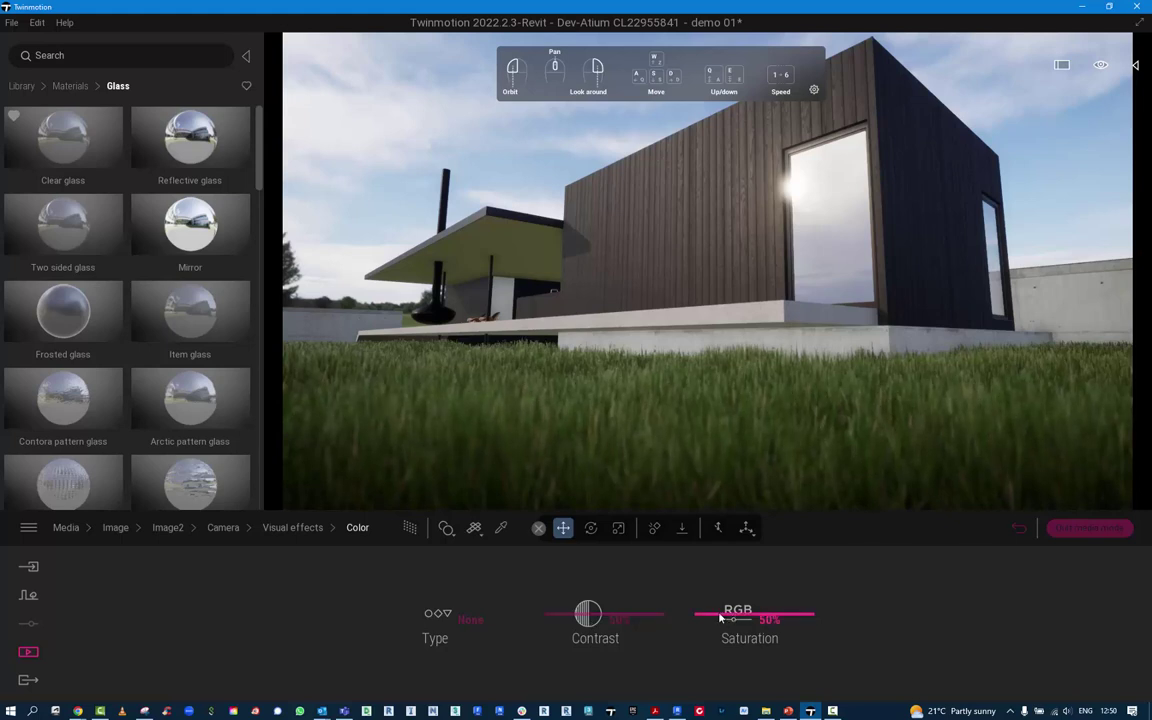
- Set Image2's color saturation to 35%
mouse_move(720, 618)
mouse_down()
mouse_move(715, 676)
mouse_move(715, 620)
mouse_up()
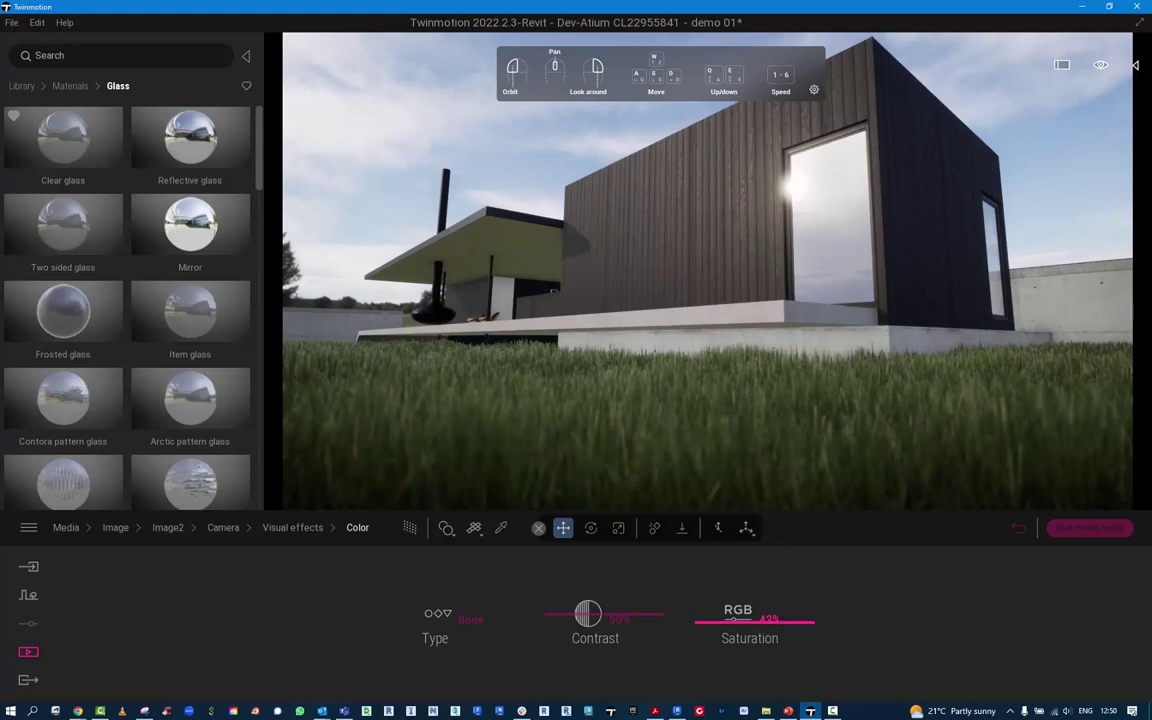
click(769, 620)
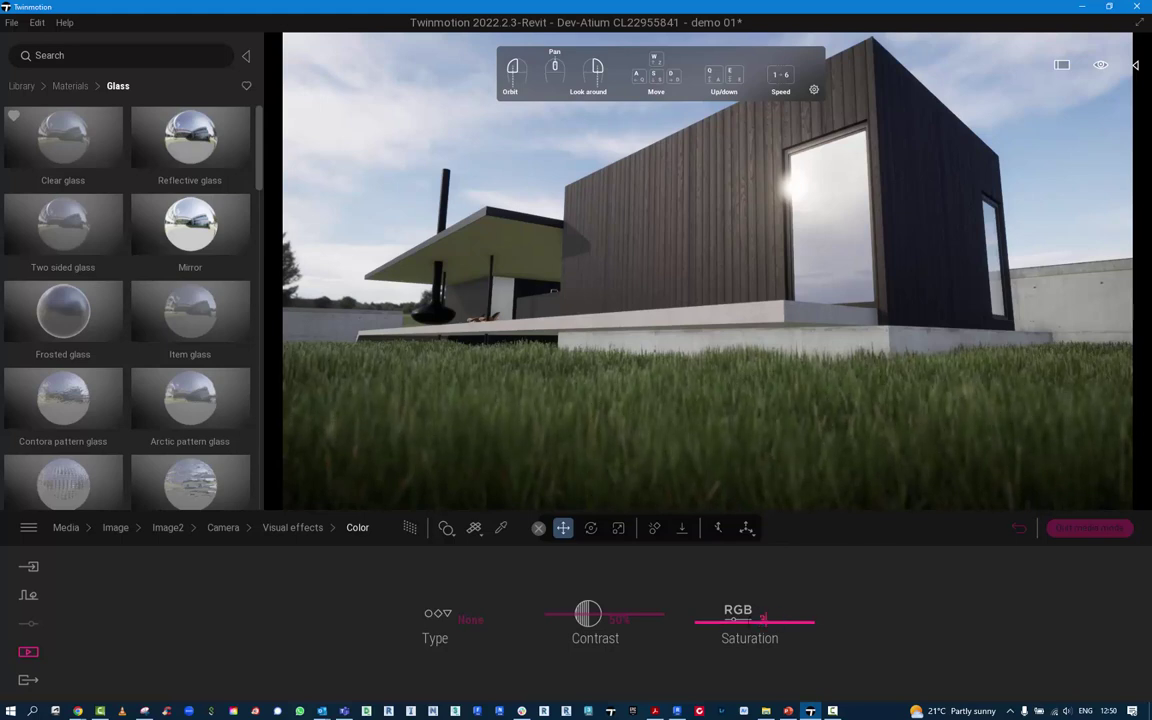
text(35)
key(Return)
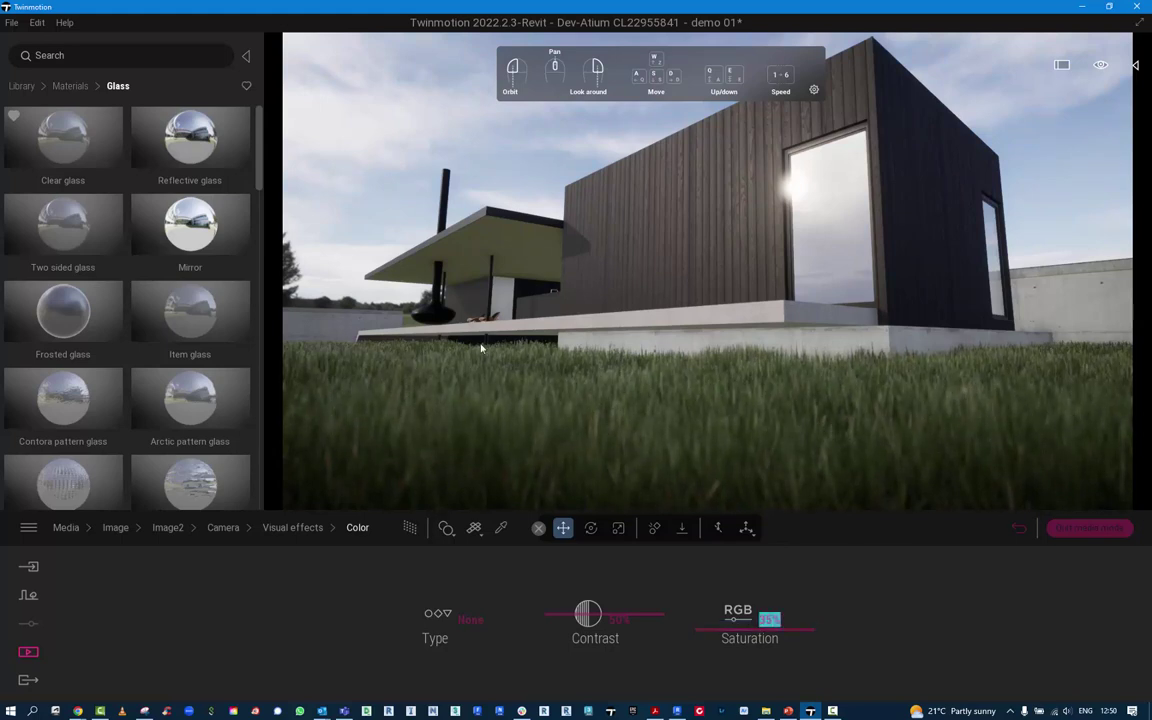
- Set Image2's color contrast to 65%
drag(601, 624, 548, 601)
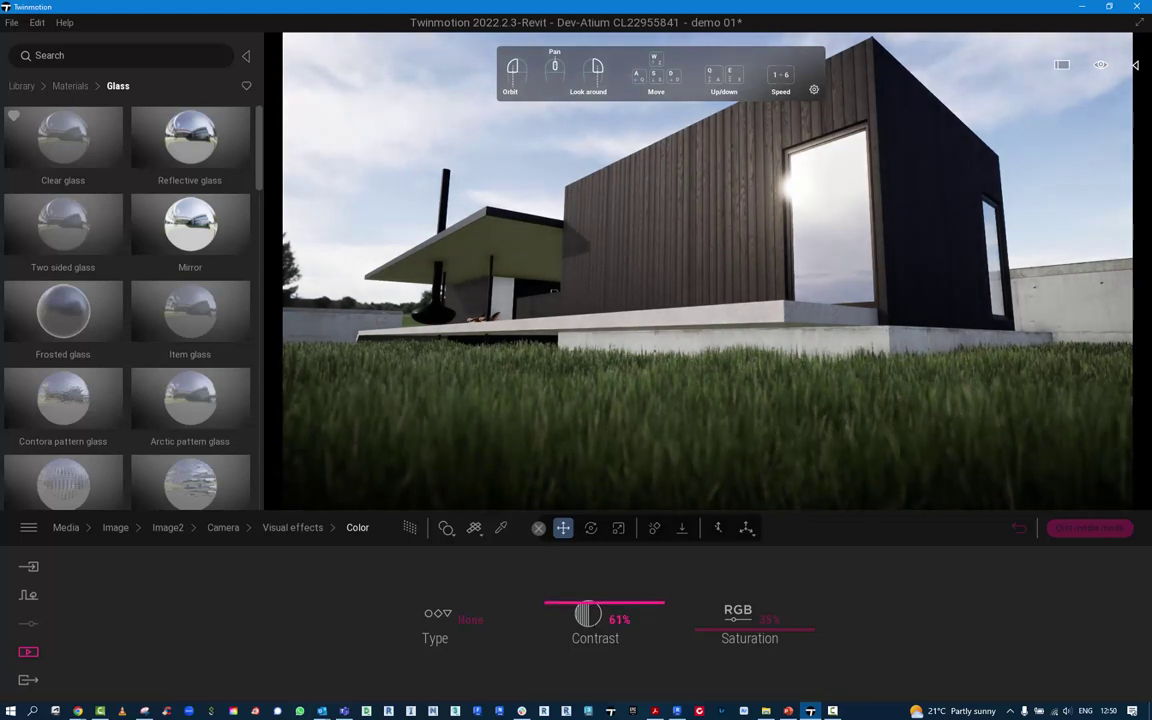
click(619, 620)
text(65)
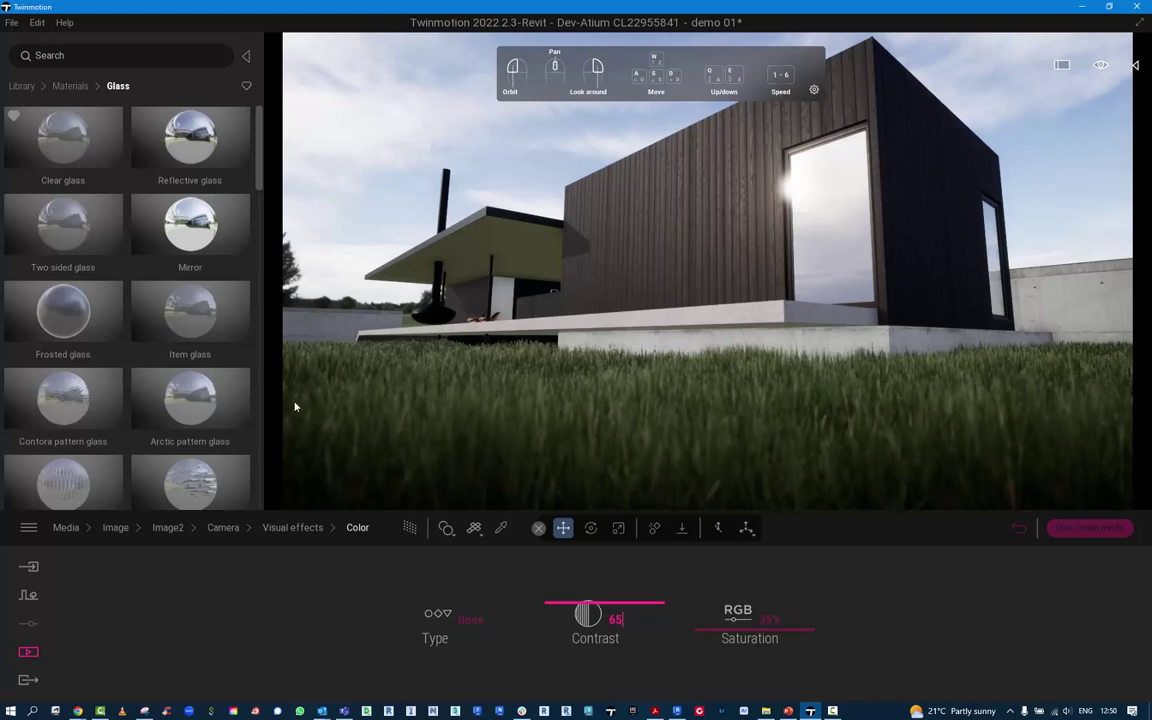
key(Return)
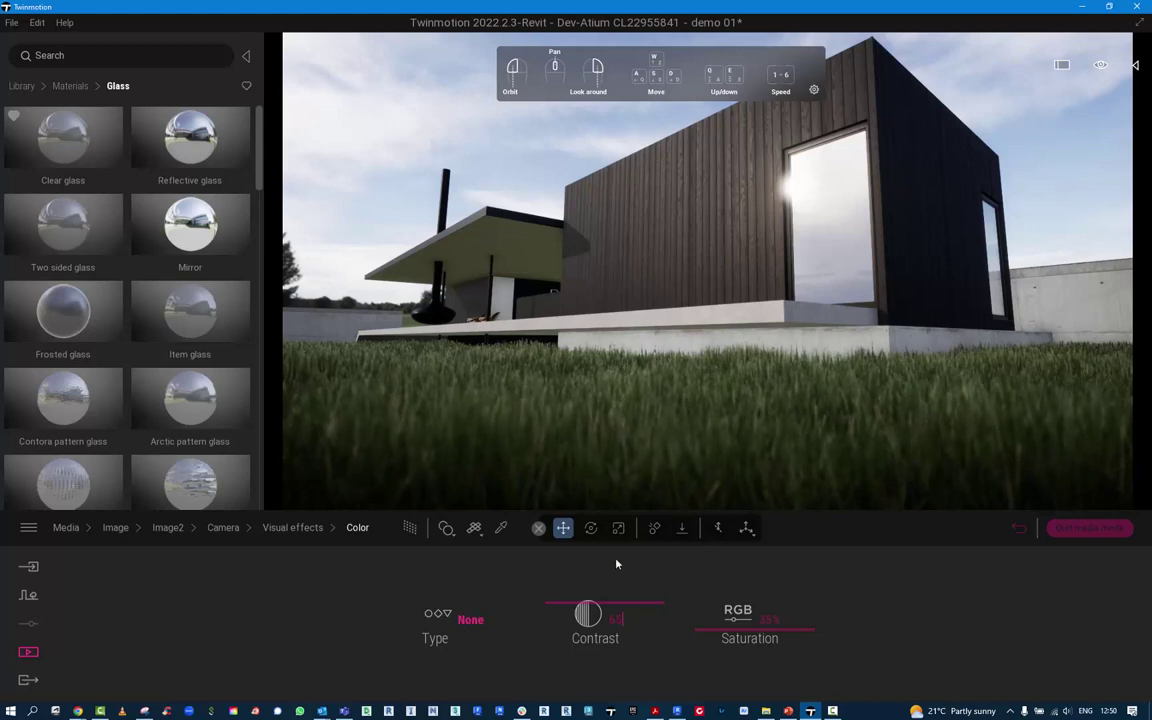
- Examine the filter, clay render, reflections and scene state options of Image2's camera
click(295, 528)
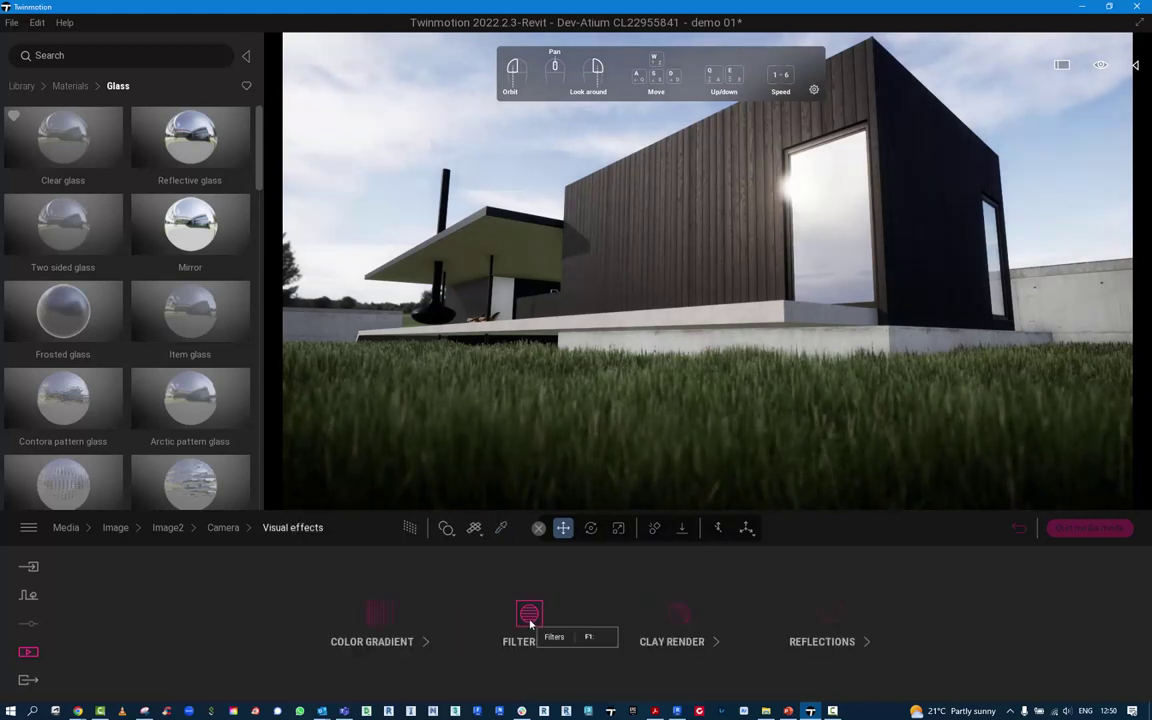
click(530, 622)
click(617, 620)
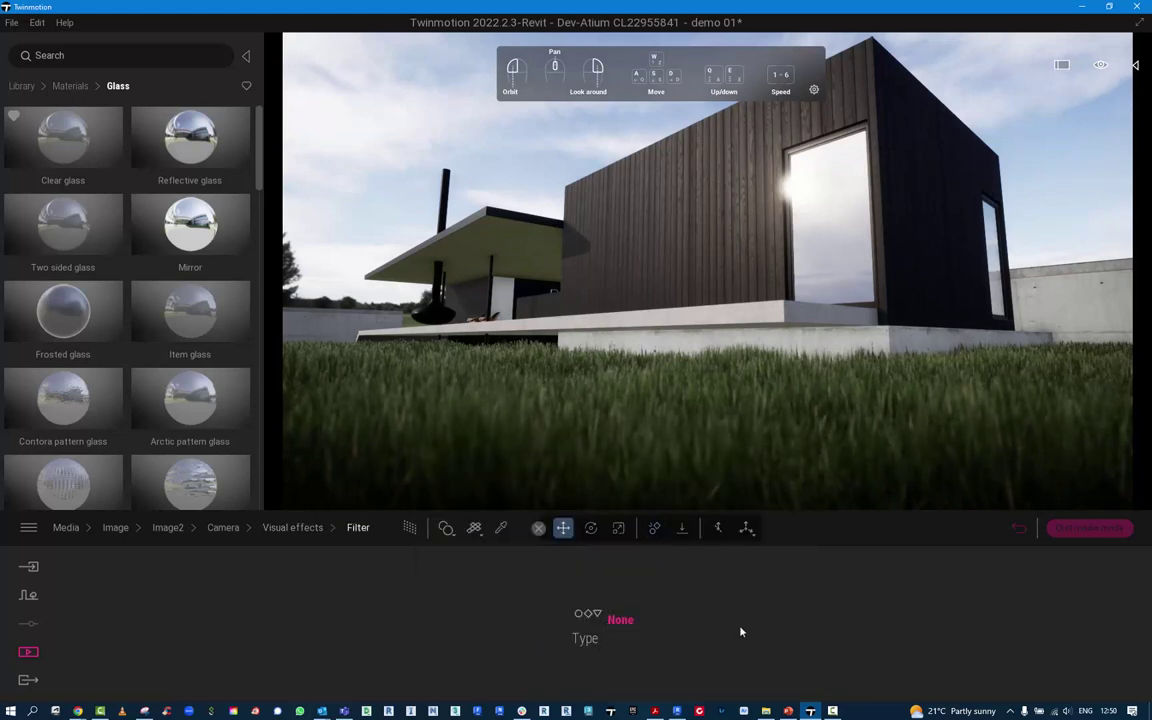
click(303, 526)
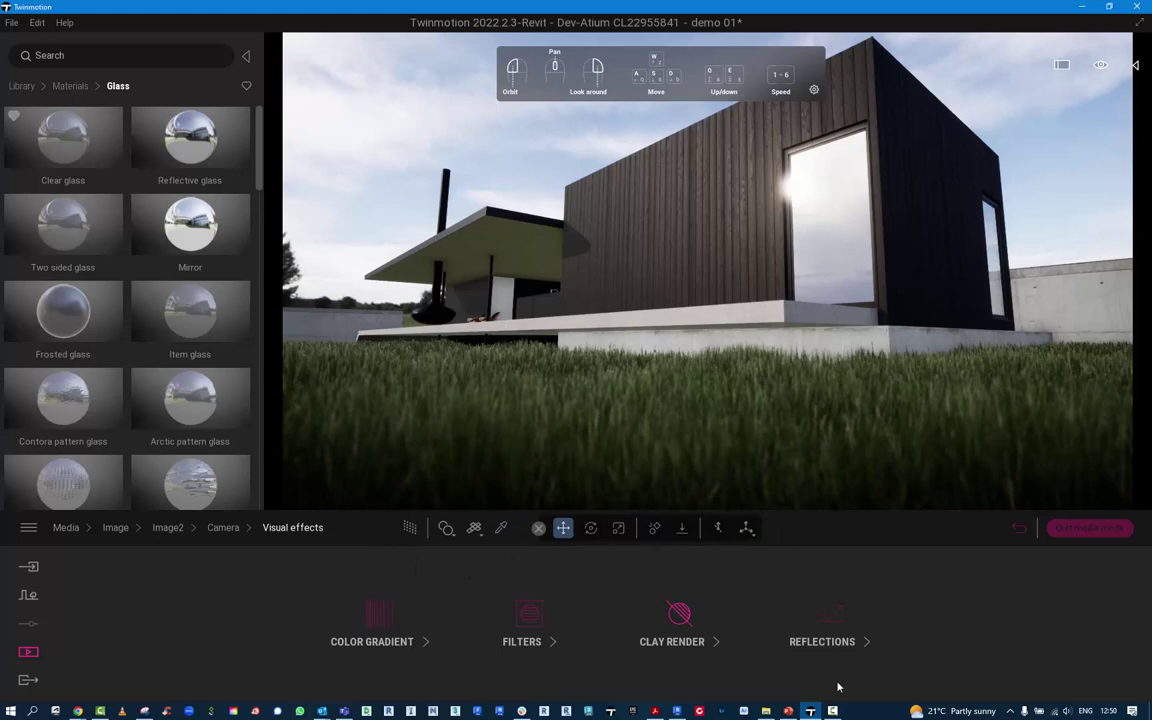
click(674, 643)
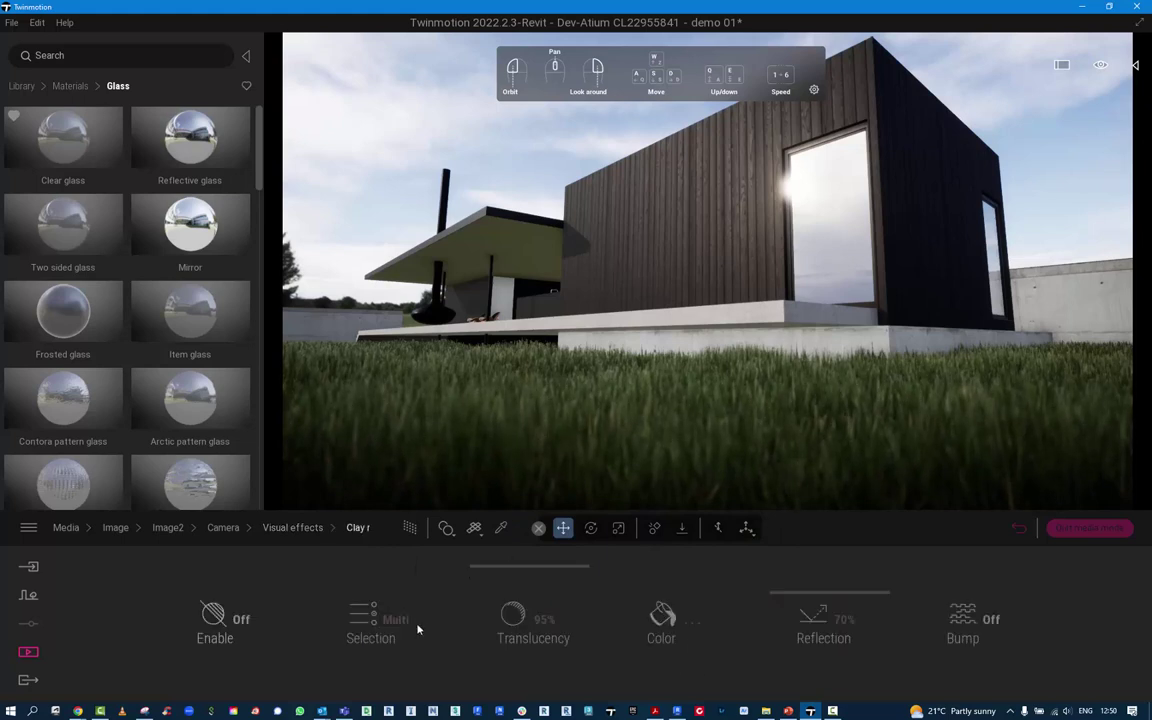
click(298, 533)
click(833, 627)
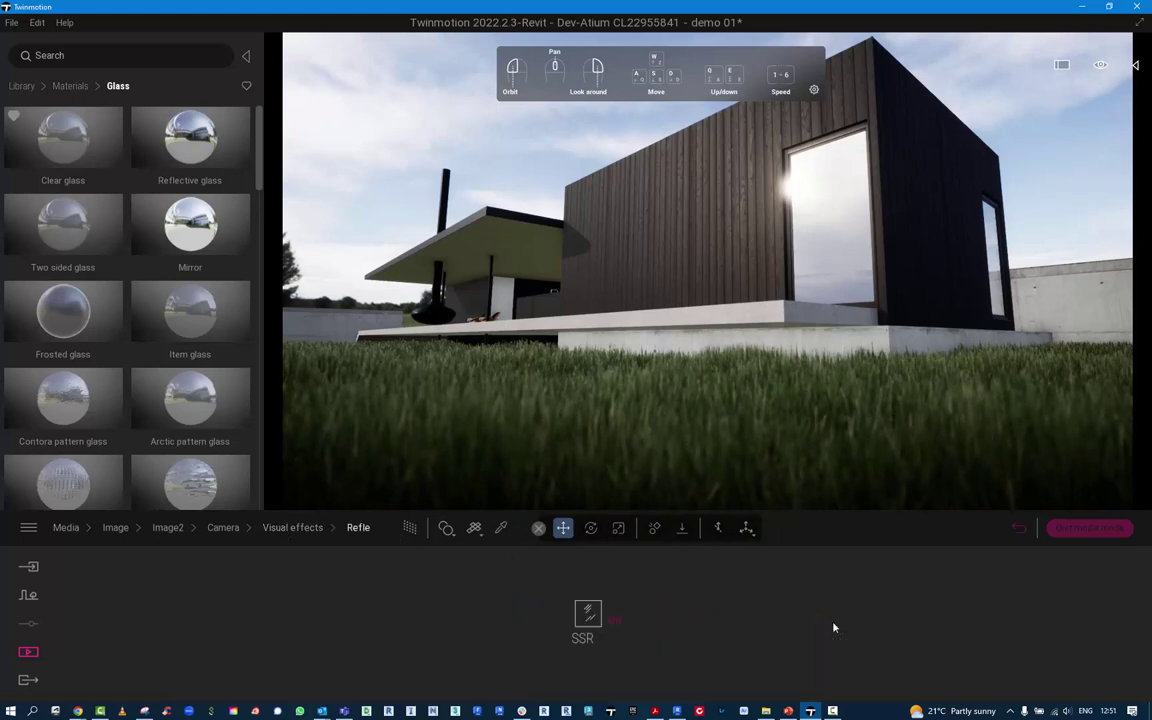
click(614, 621)
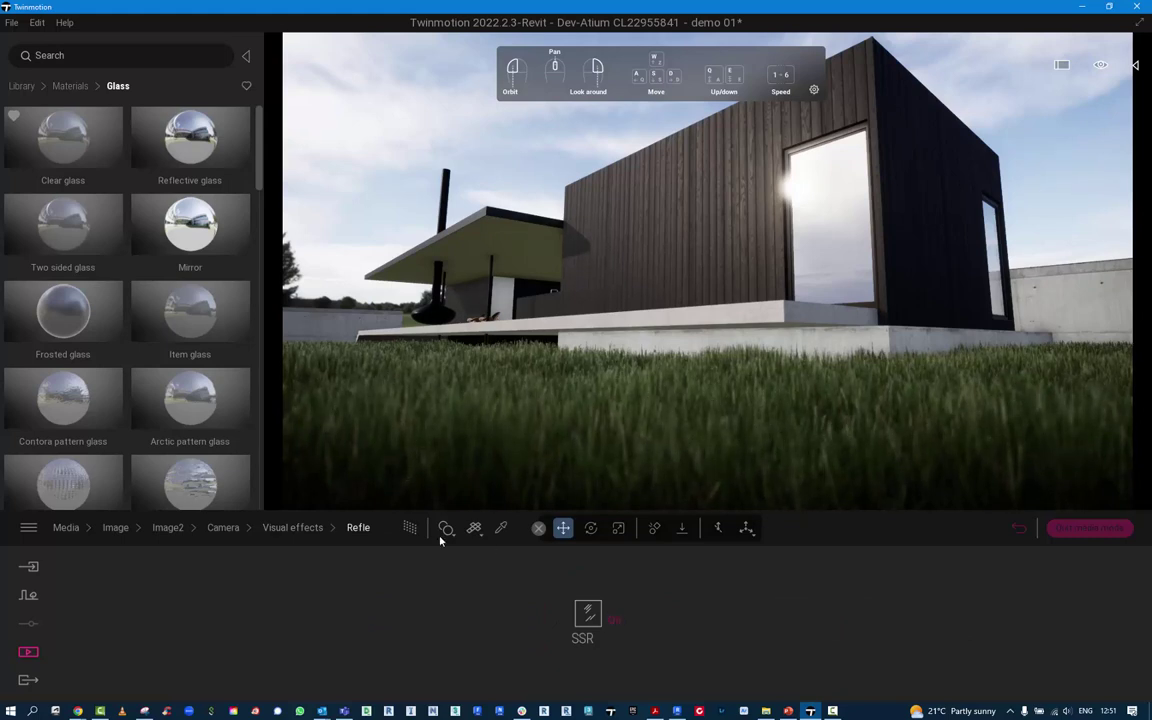
click(292, 527)
click(222, 528)
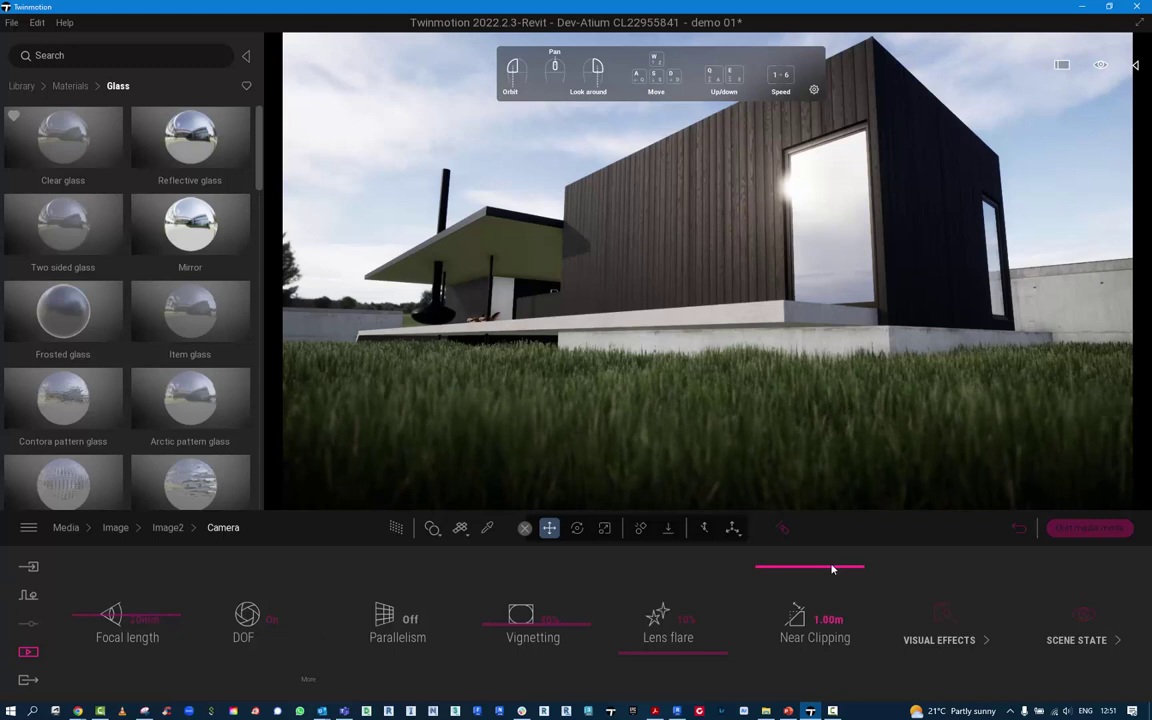
click(1077, 641)
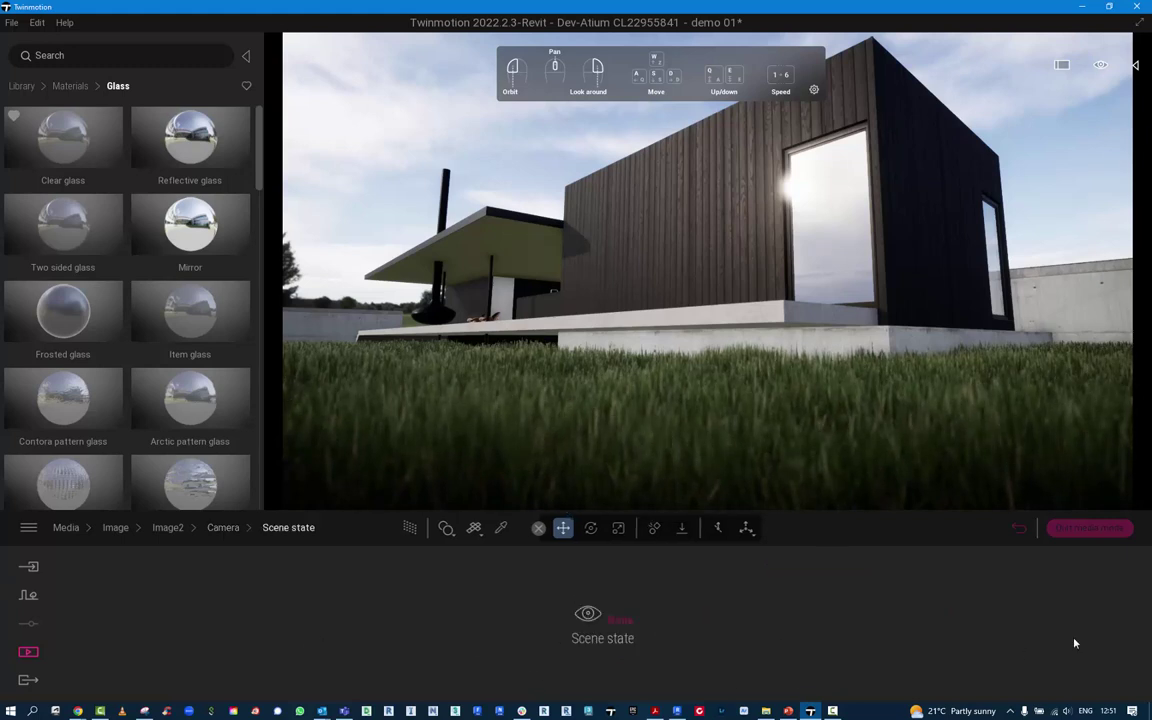
click(223, 527)
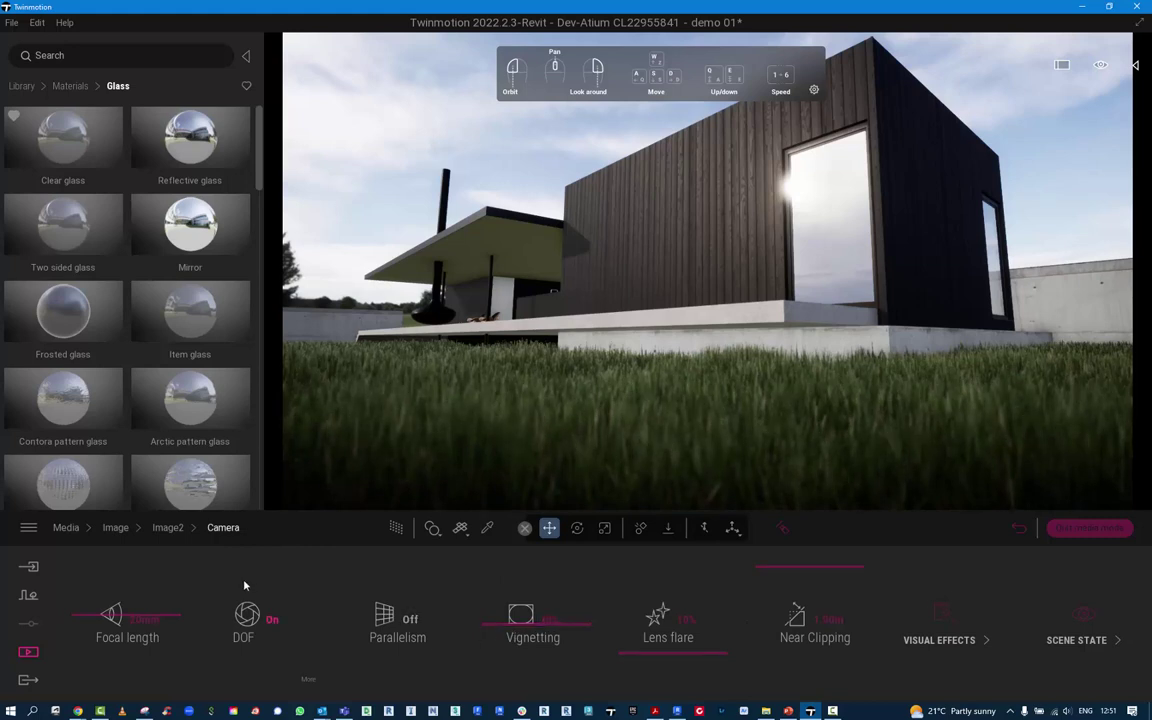
- Try a sun intensity of 3 in Image2's lighting and return it to 1
click(165, 529)
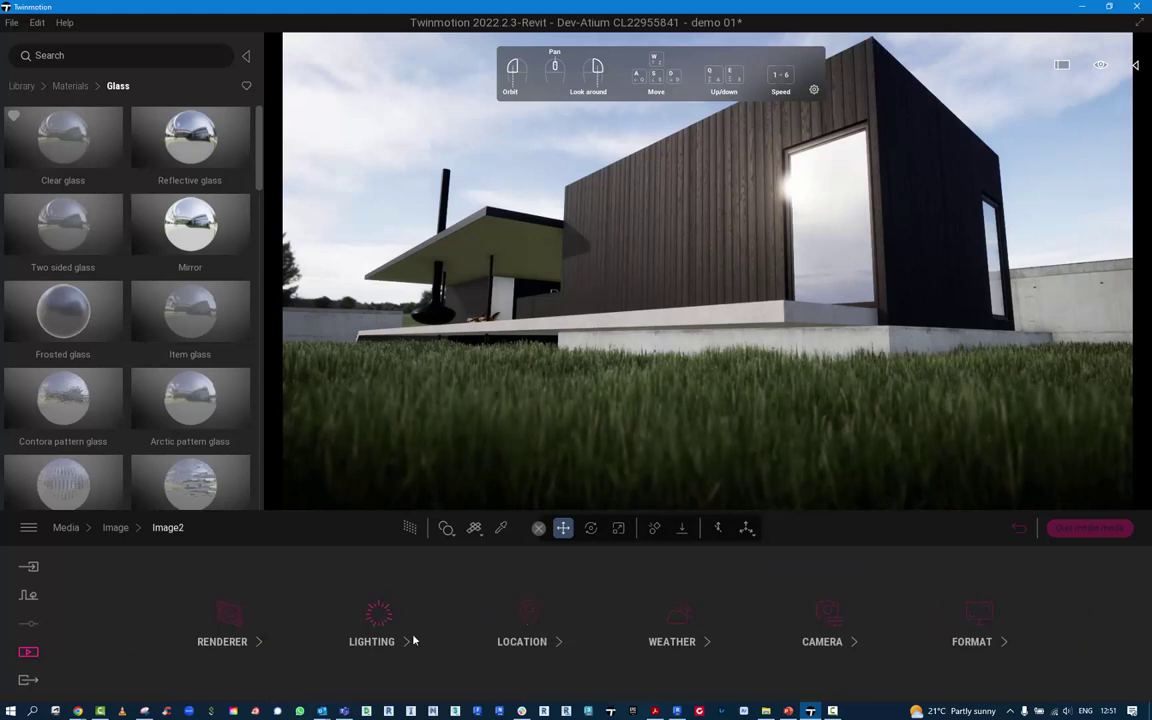
click(360, 627)
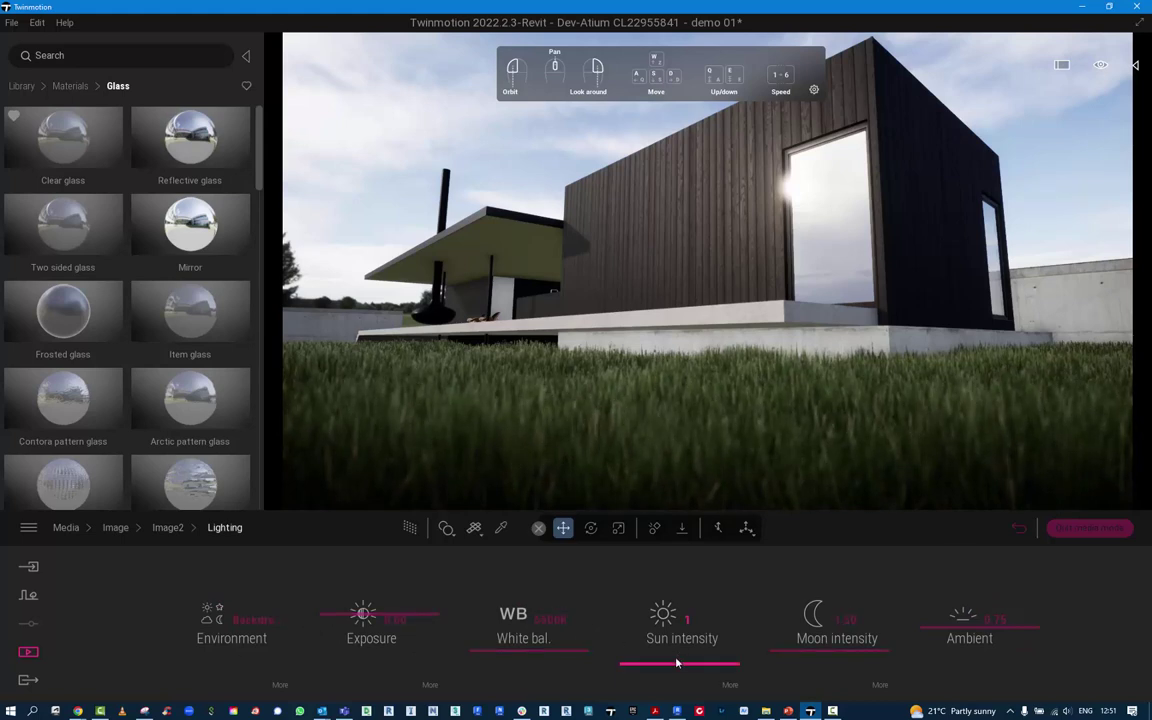
click(687, 619)
text(3)
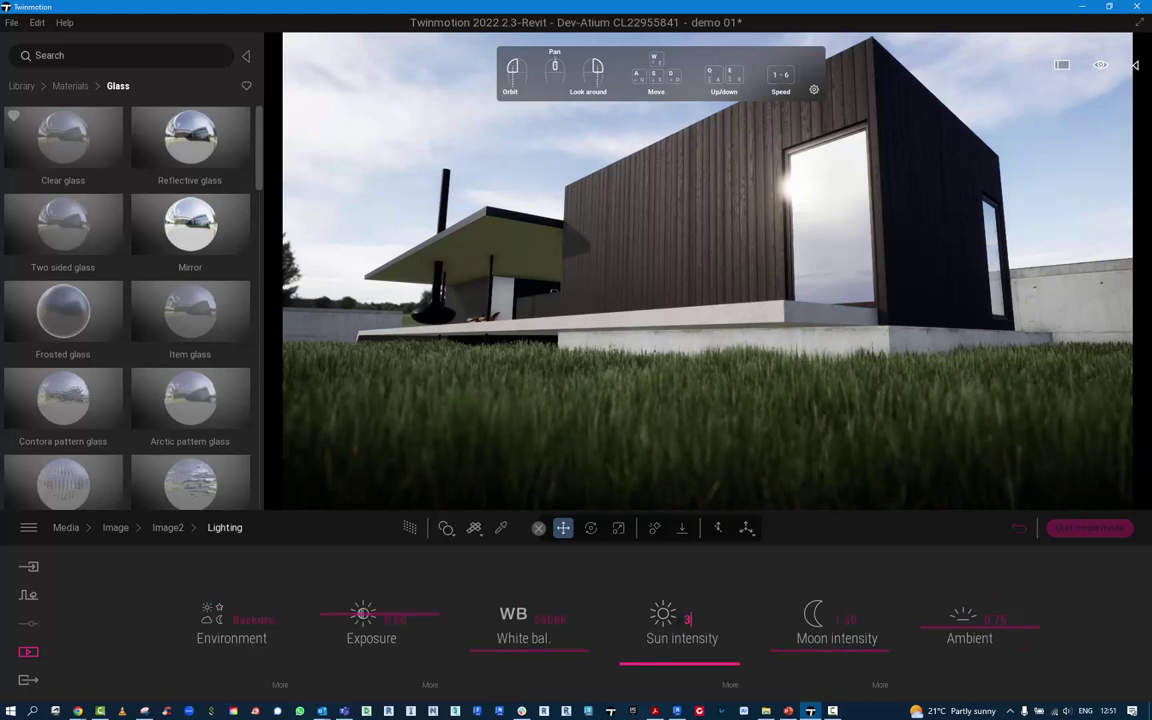
key(Return)
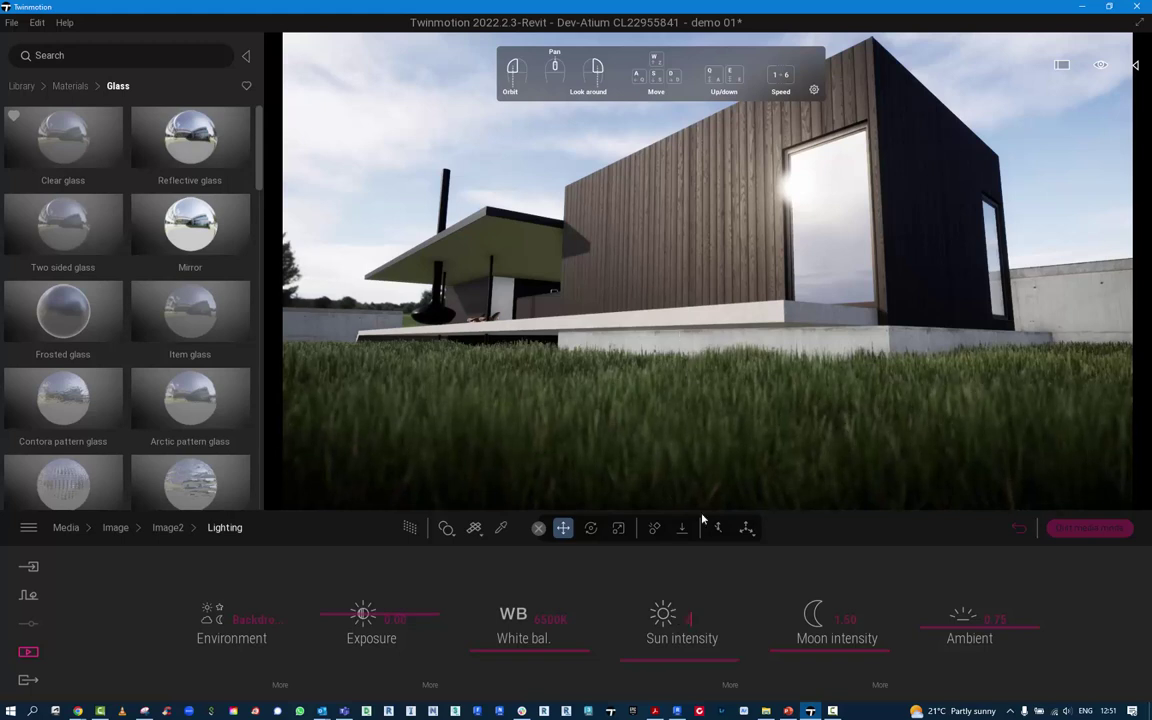
text(1)
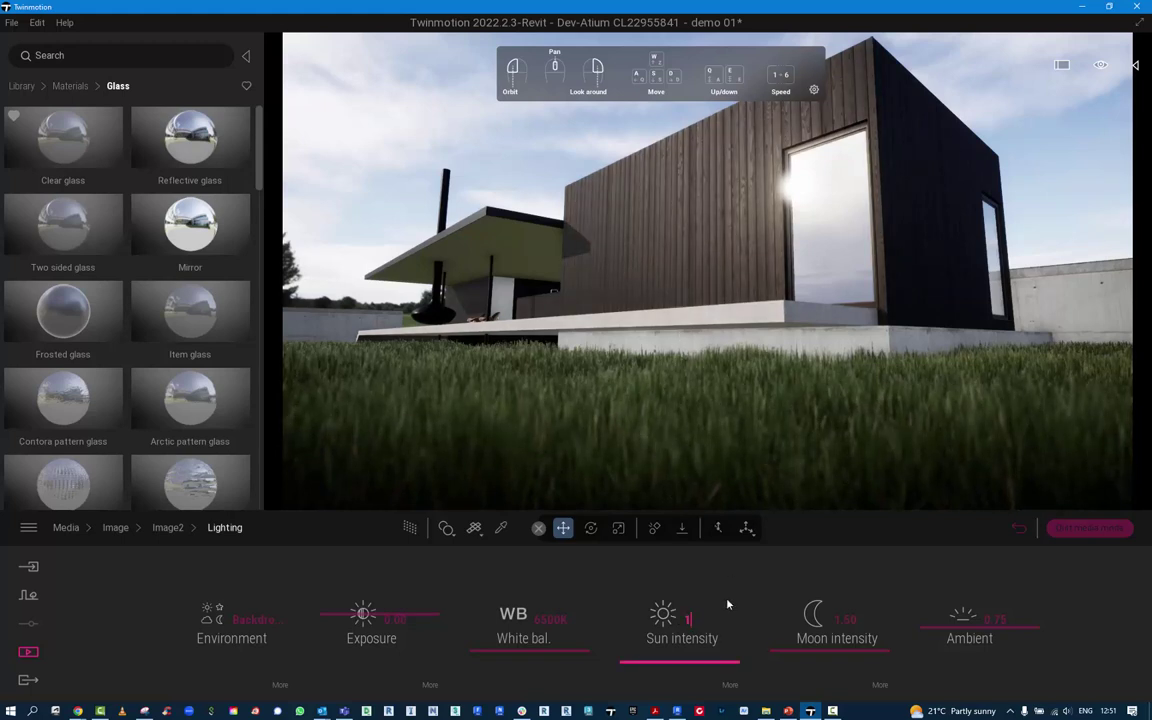
key(Return)
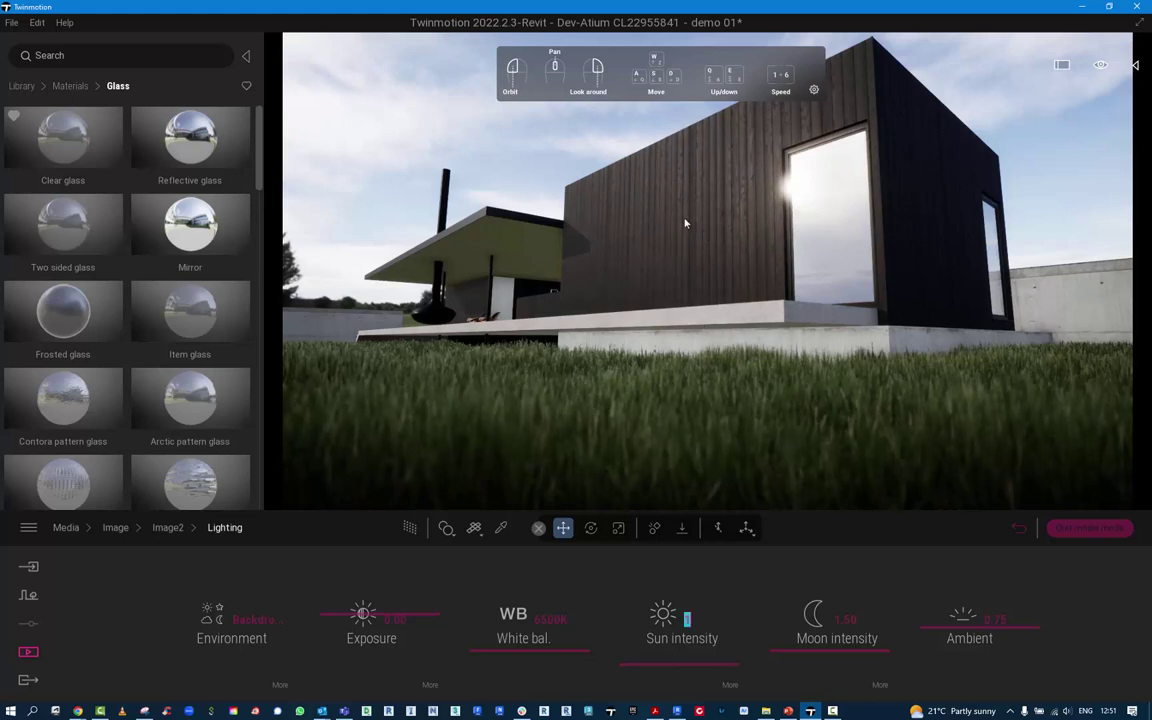
- Enable the path tracer for Image2 and turn its denoiser off
click(175, 530)
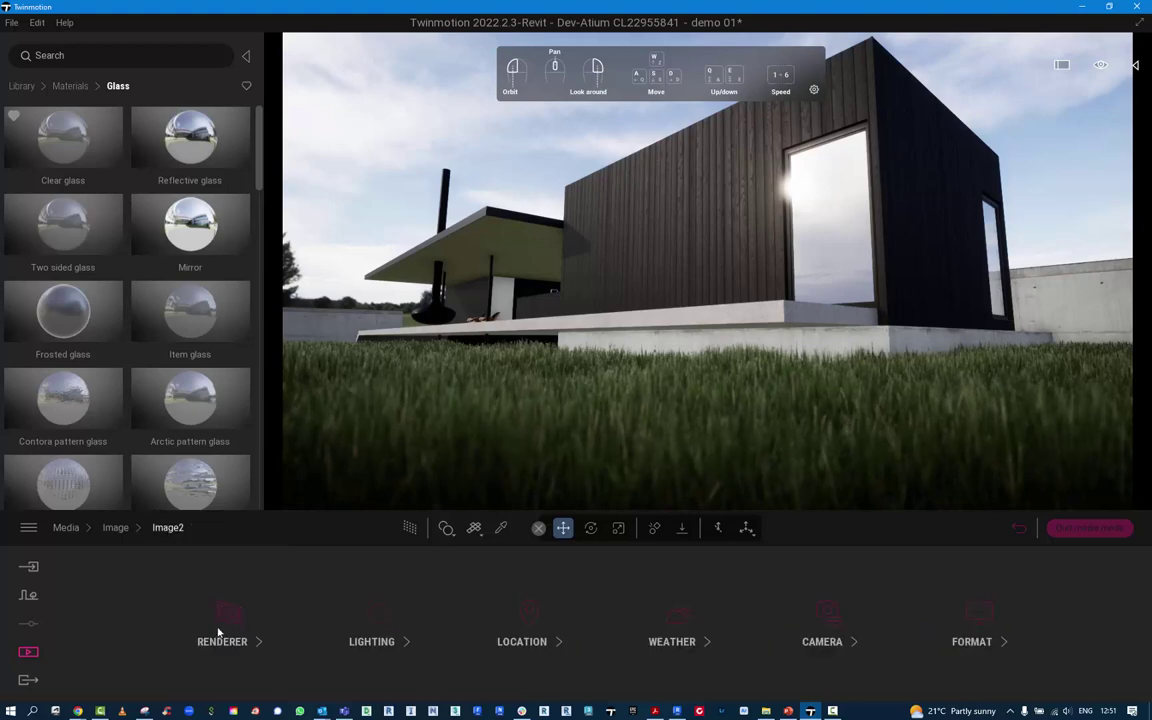
click(219, 630)
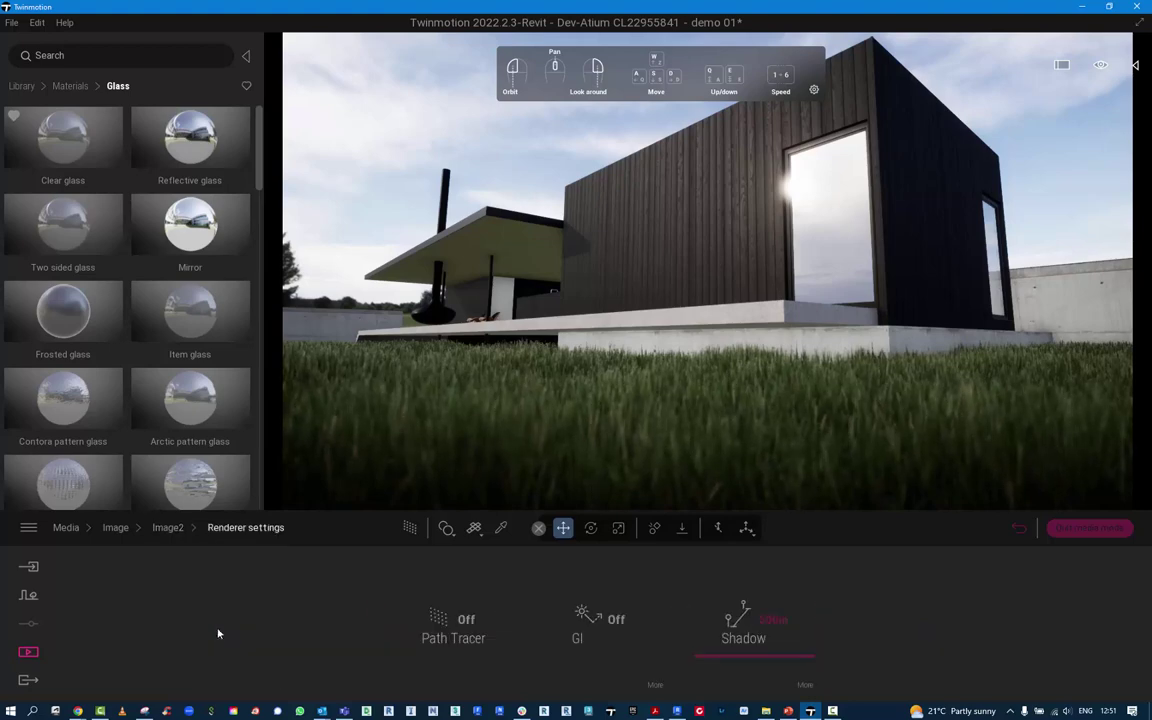
click(467, 619)
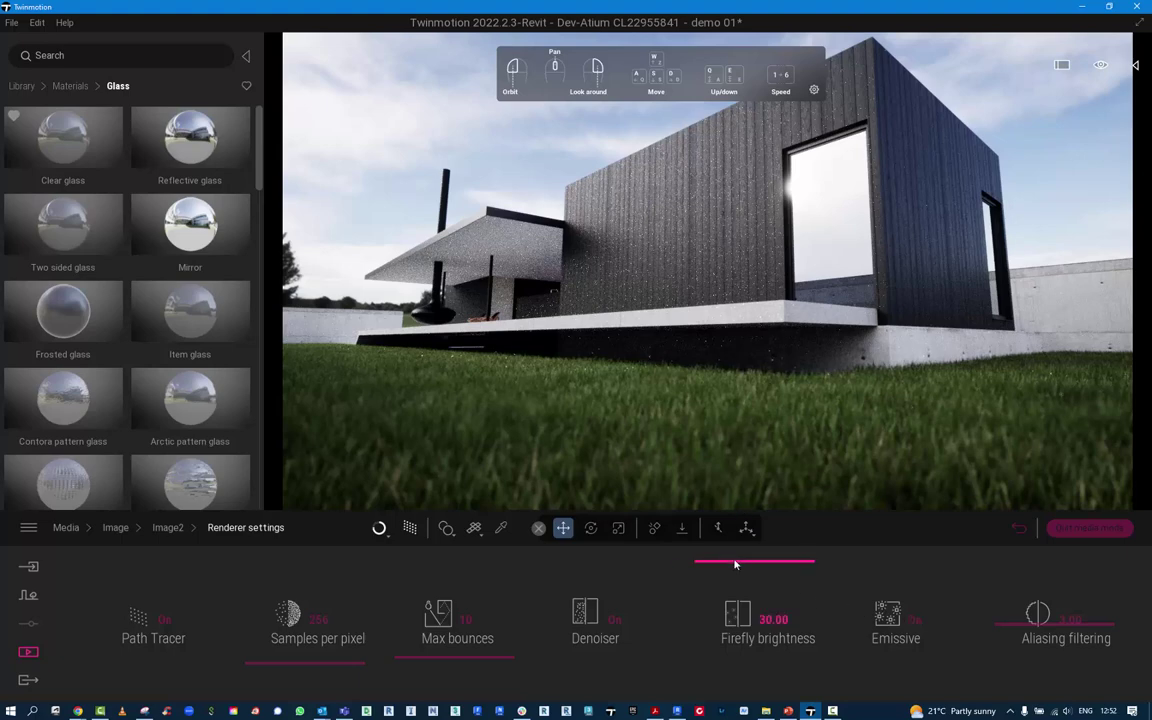
click(613, 622)
click(612, 619)
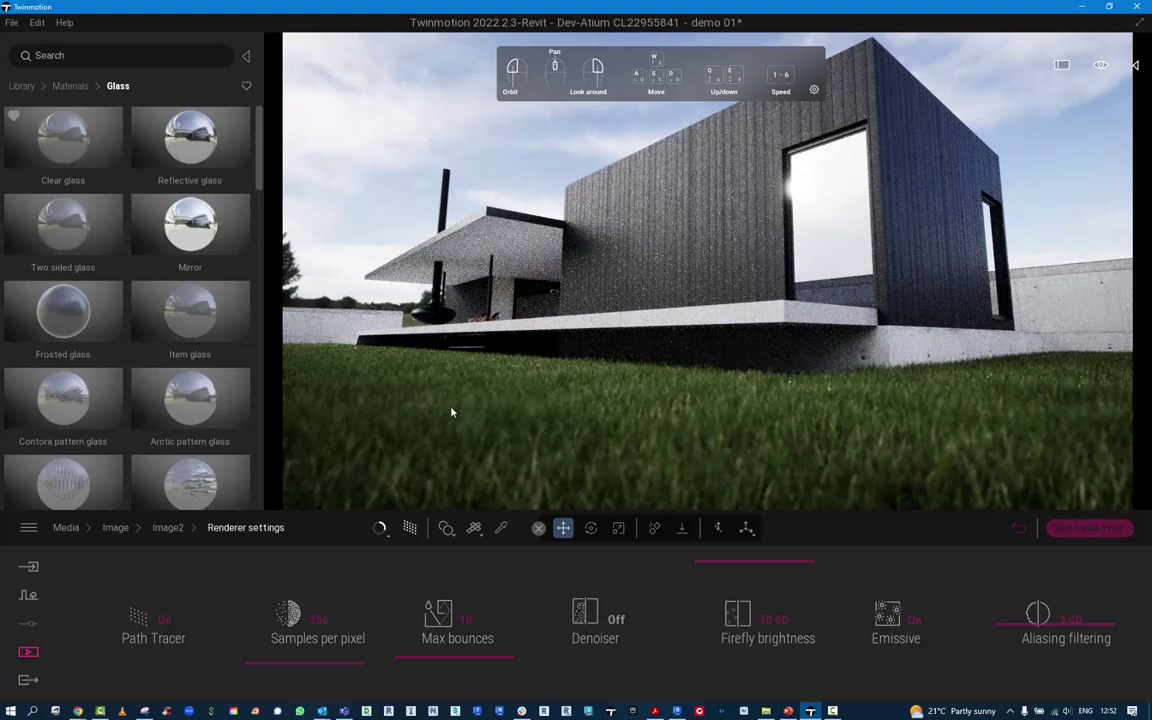
- Set Image2's output size to 4K UHD 3840x2160 in its format settings
click(172, 528)
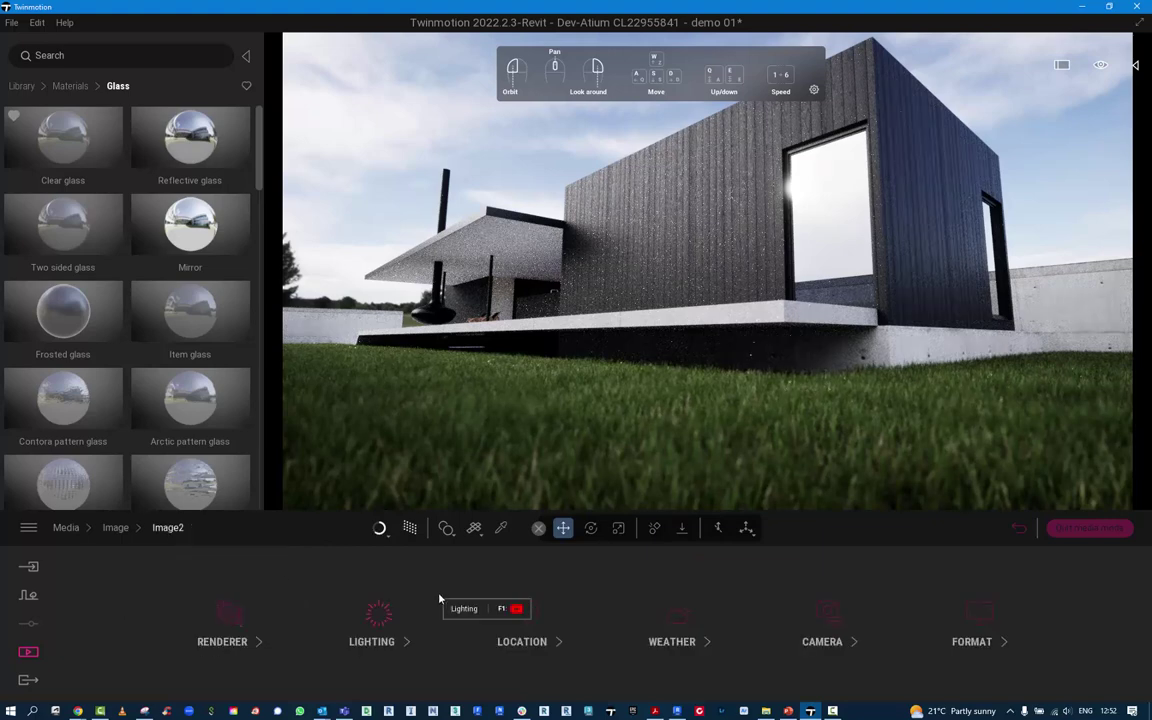
click(980, 615)
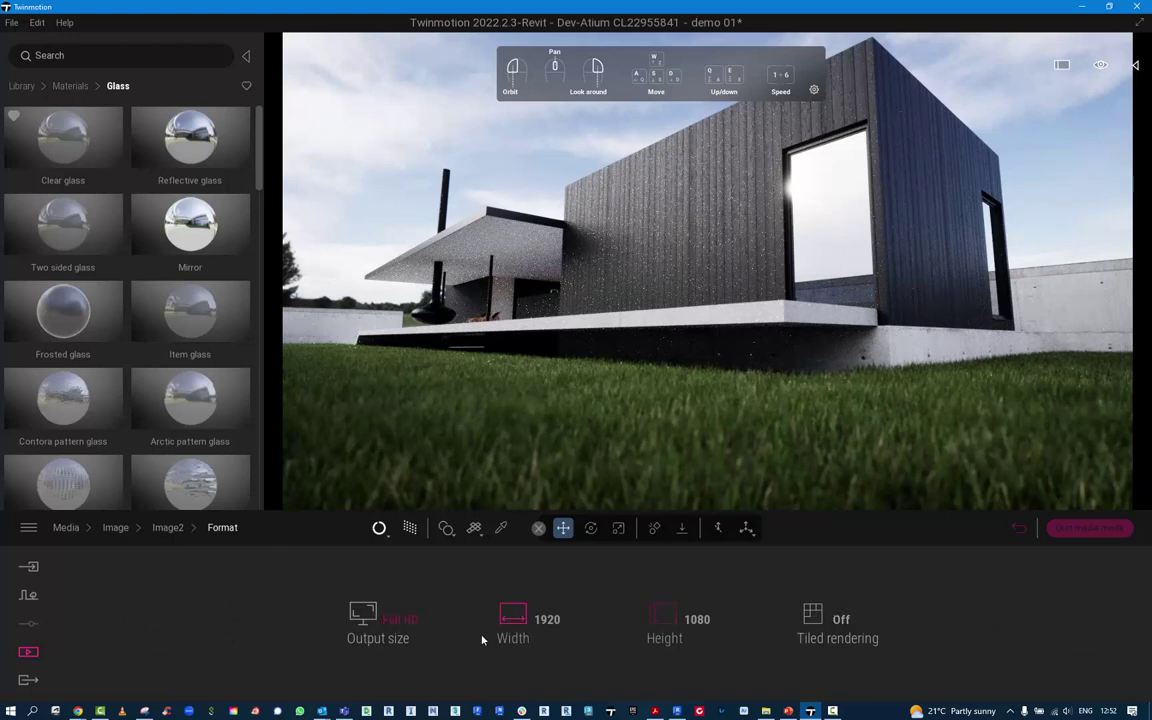
click(395, 622)
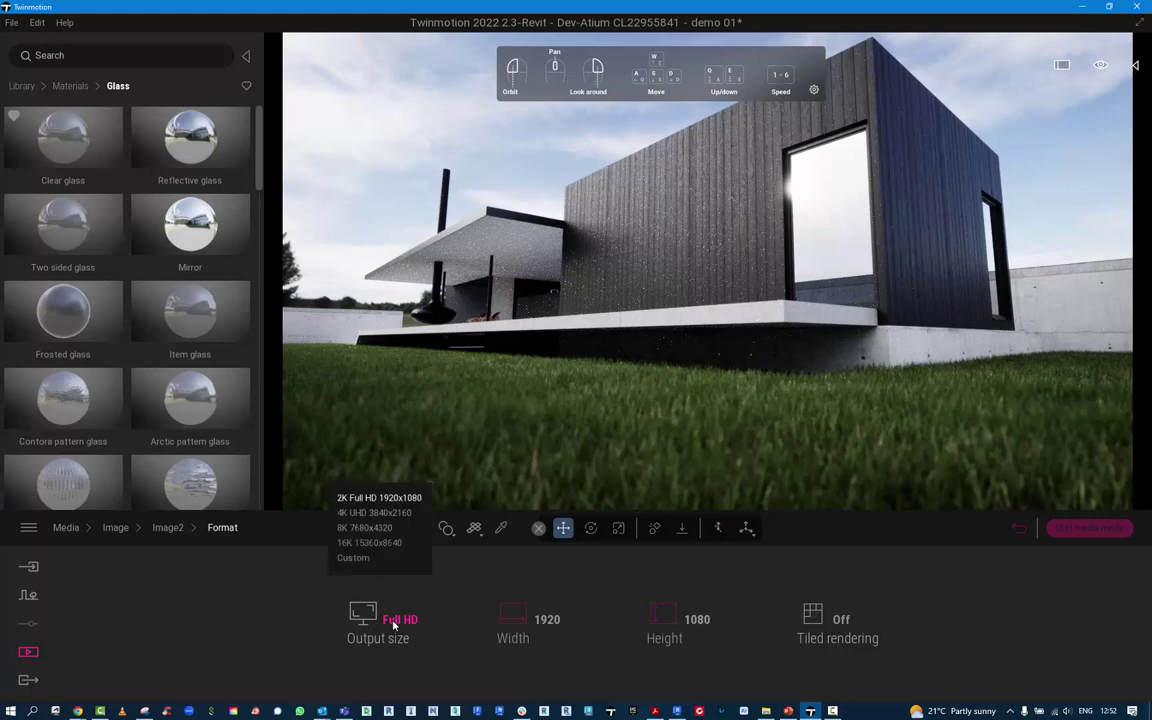
click(368, 514)
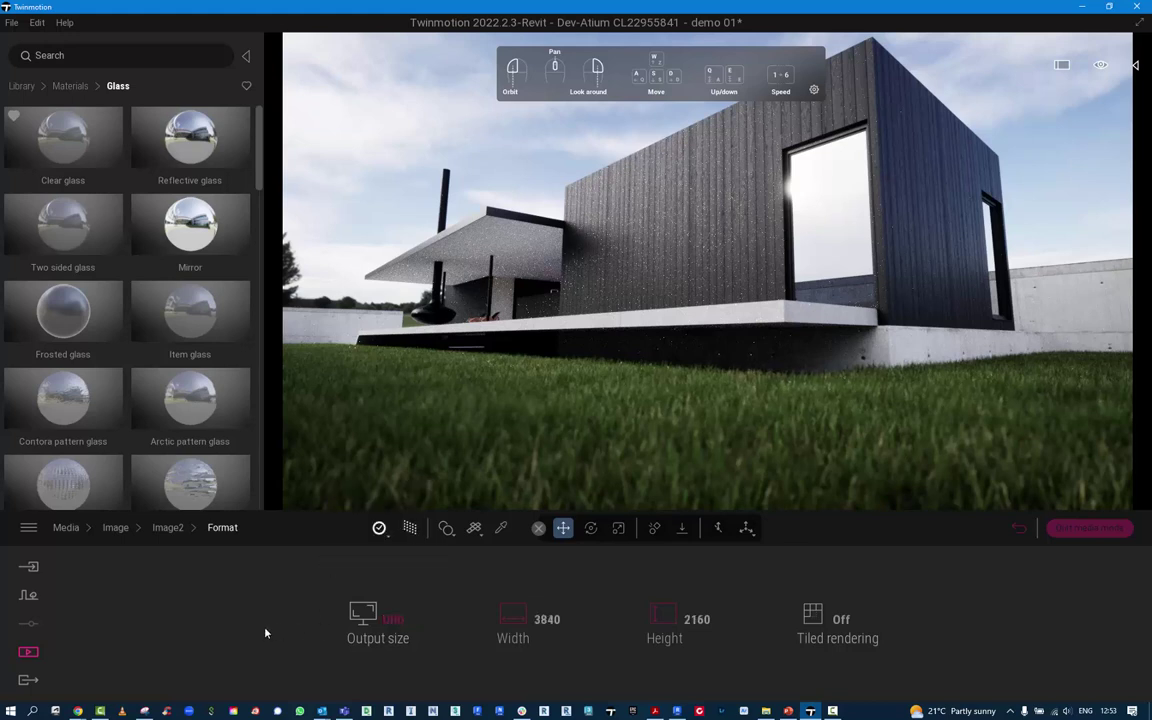
- Turn off the emissive option in Image2's path tracer settings
click(1019, 530)
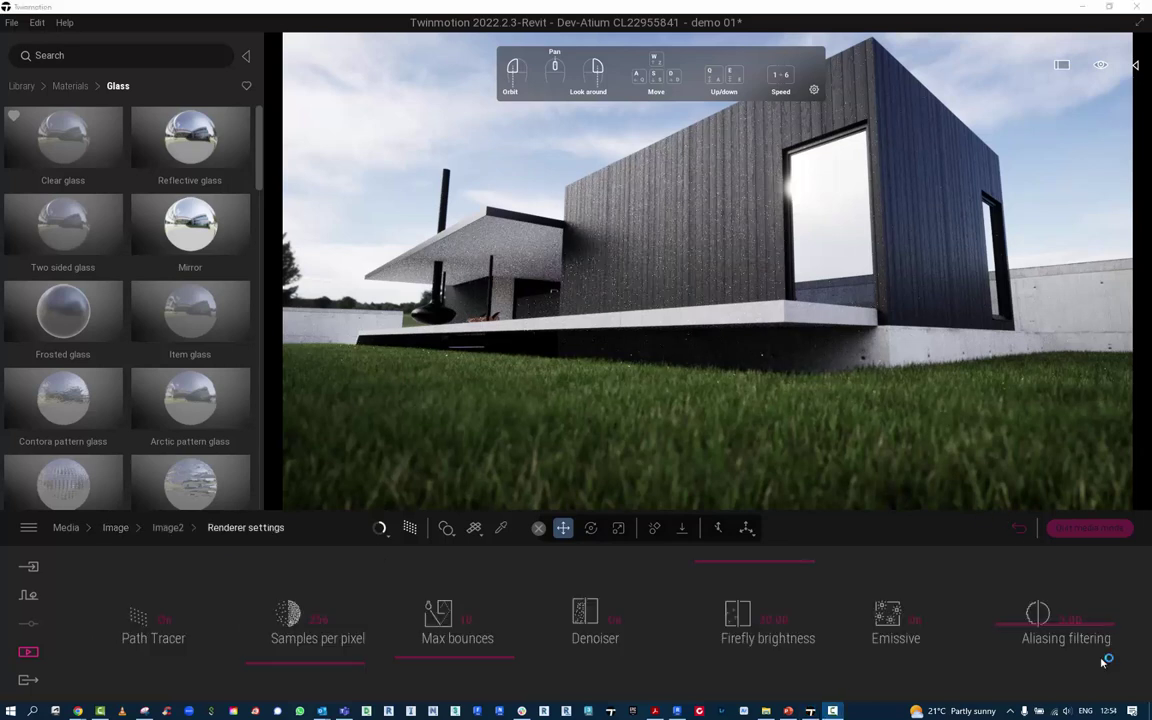
click(915, 622)
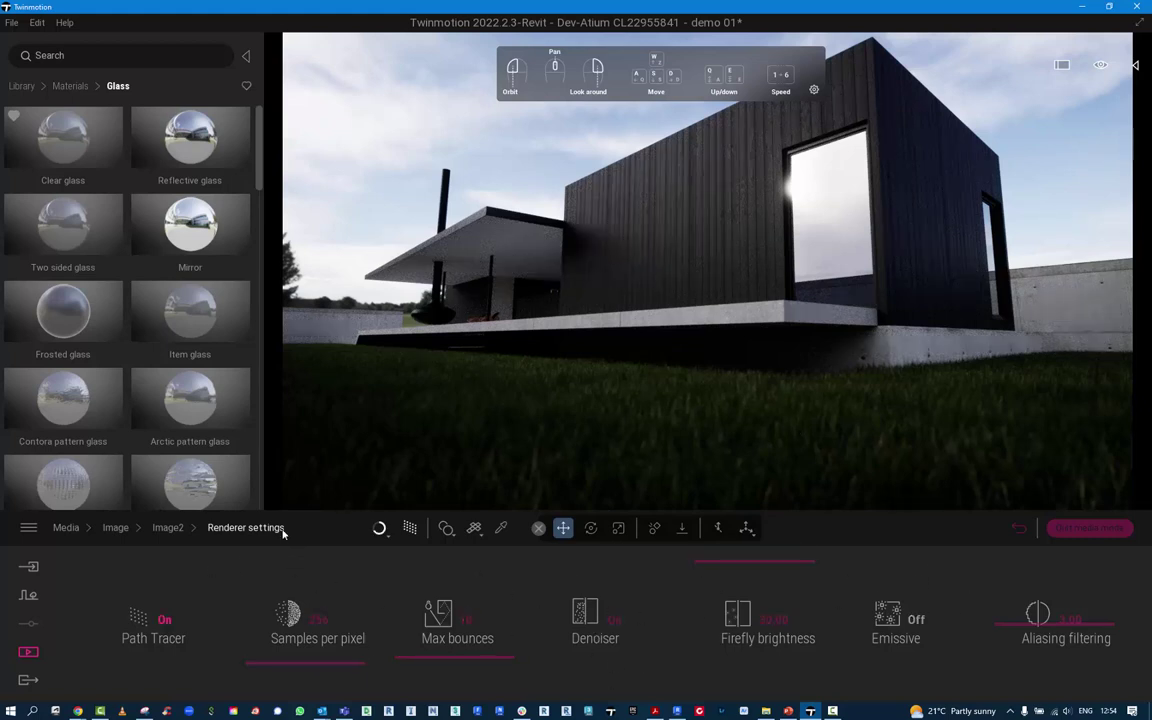
- Set the sun intensity to 1 in Image2's lighting settings
click(168, 528)
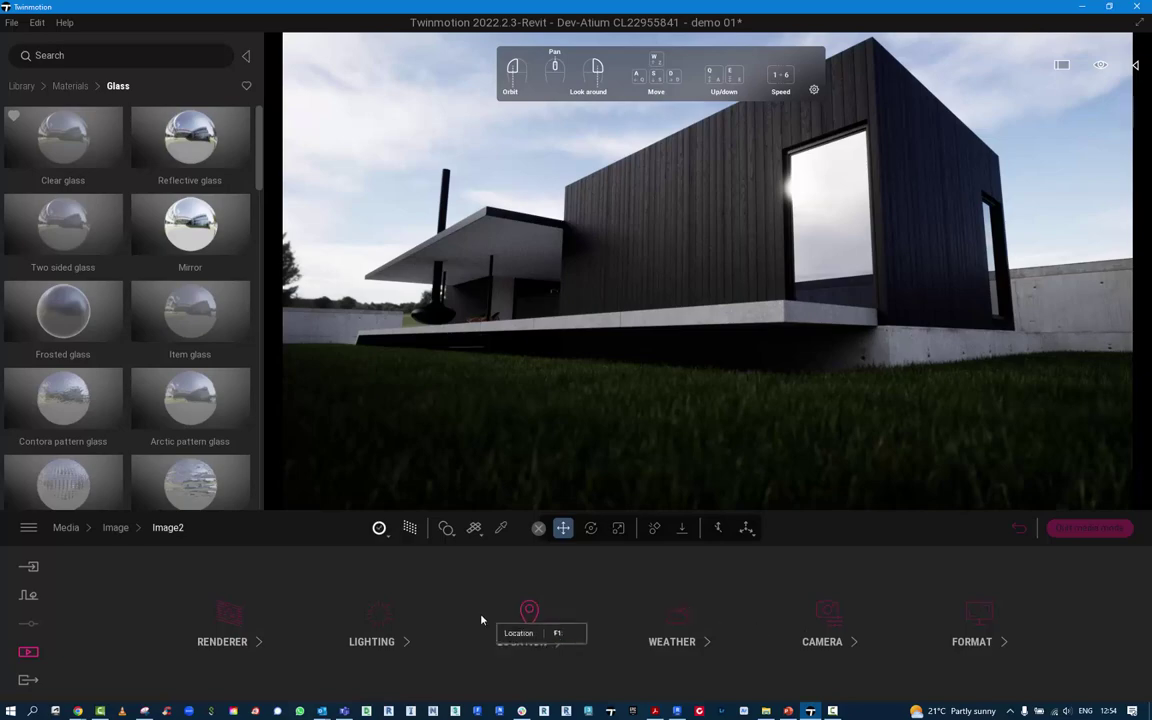
click(375, 617)
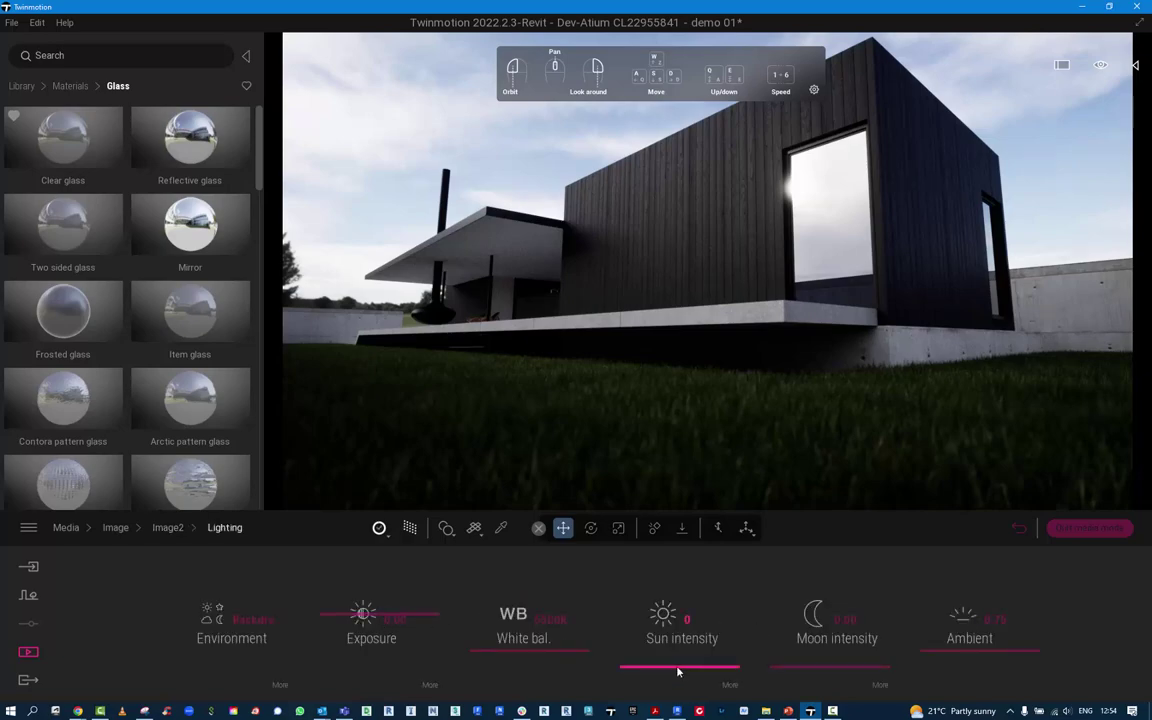
drag(677, 669, 678, 661)
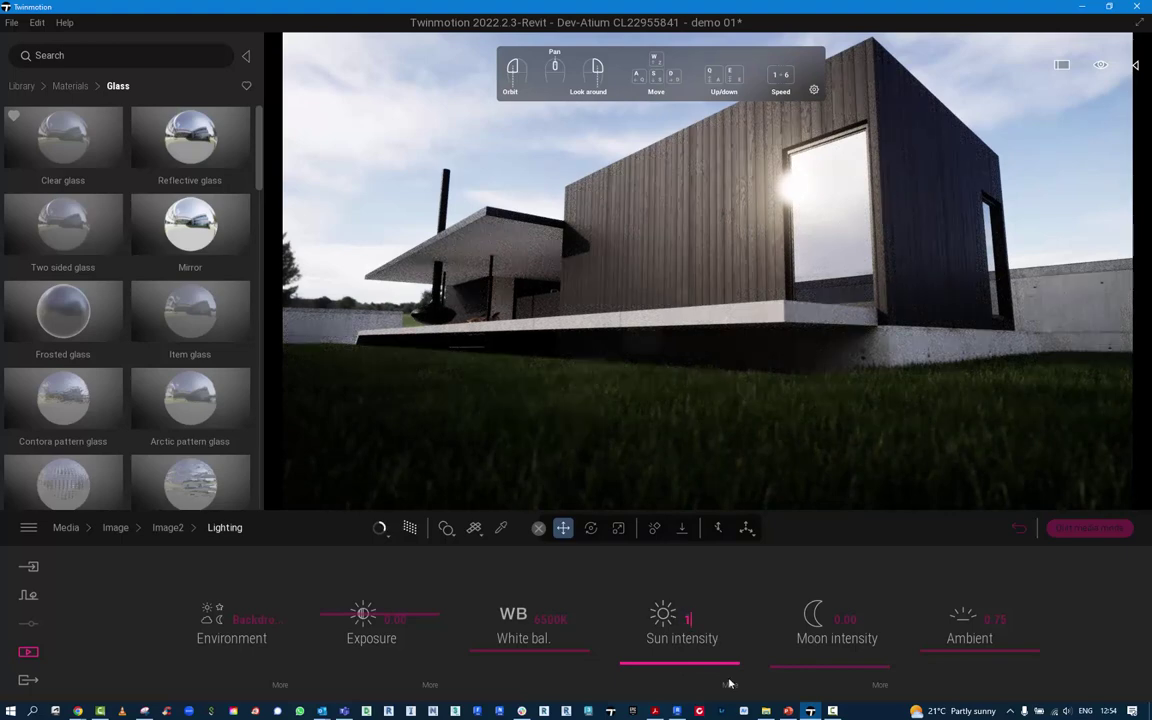
click(797, 691)
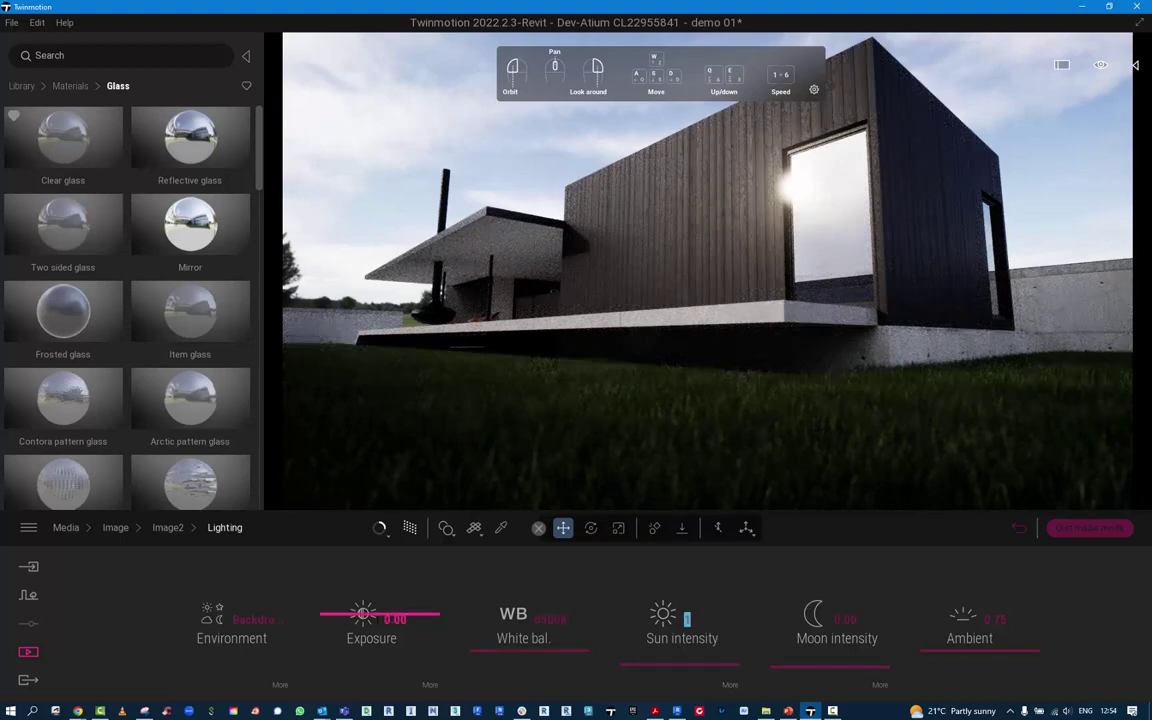
- Try exposure values of 2.2 and 1 for Image2 and return the exposure to 0
click(395, 620)
text(2.2)
key(Return)
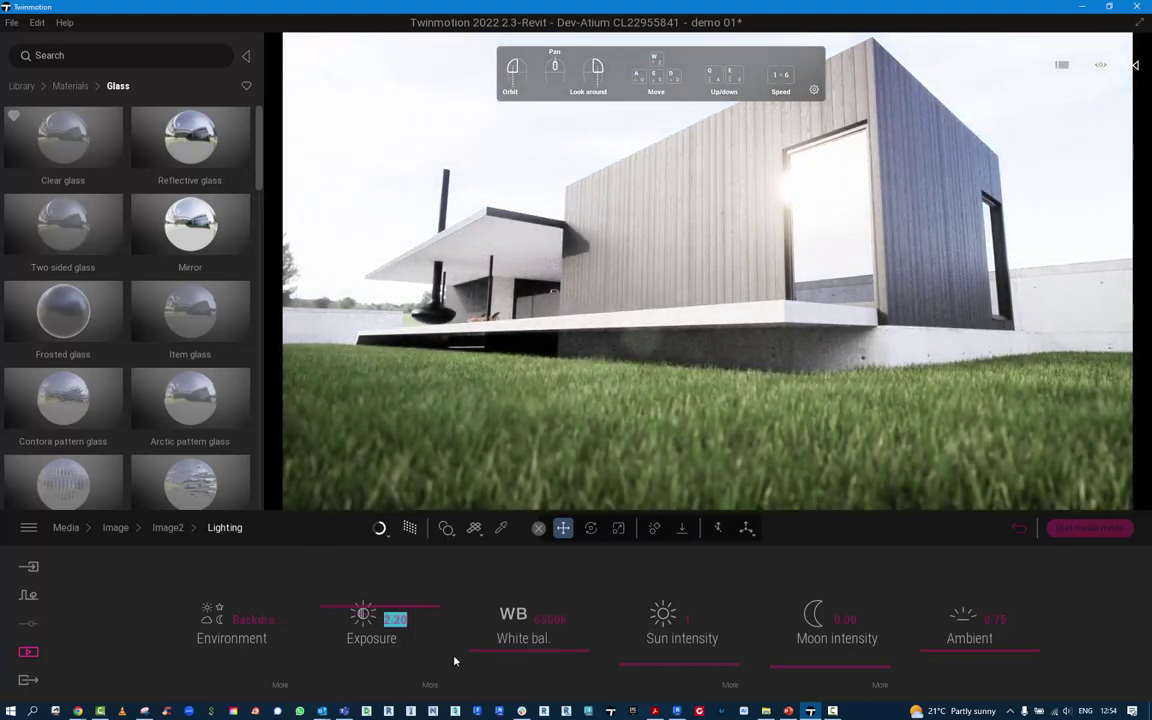
text(1)
key(Return)
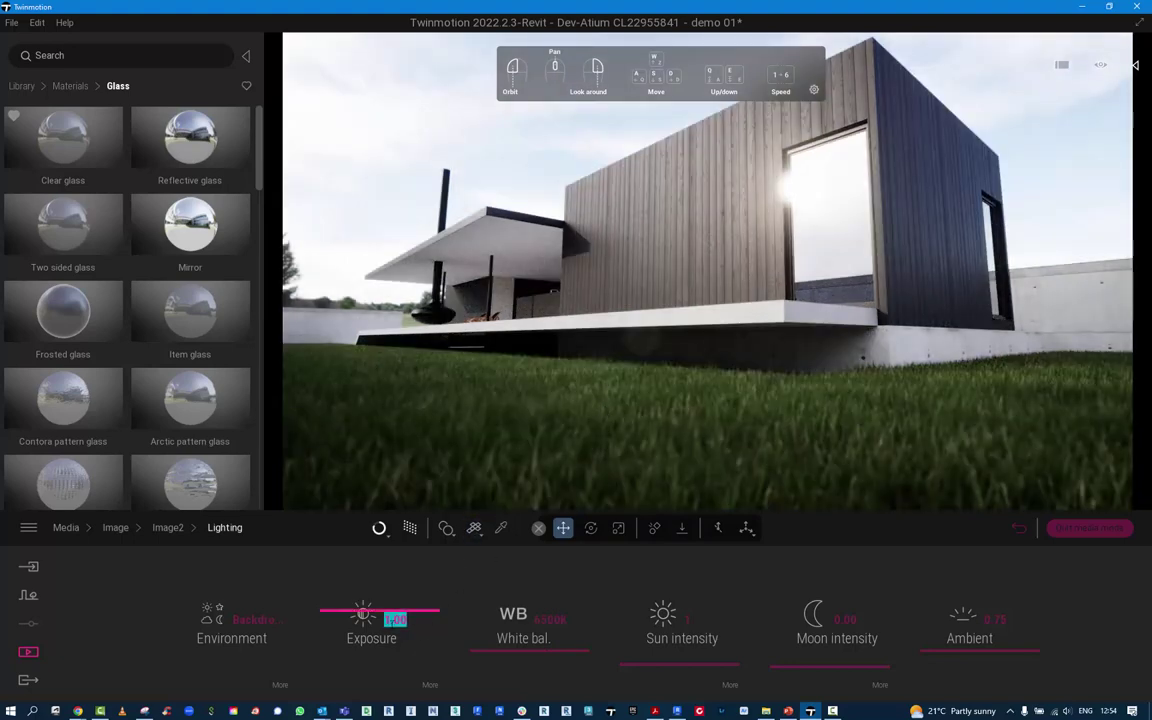
text(0)
key(Return)
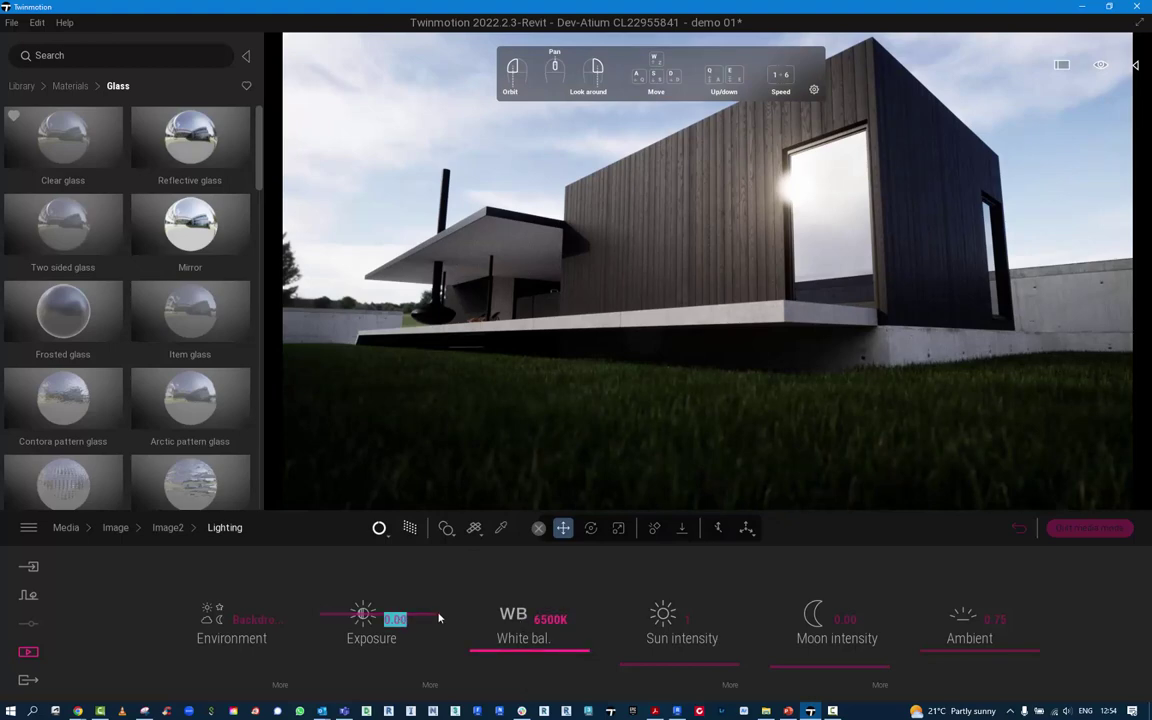
- Set Image2's sun intensity to 3 and its exposure to 1
click(688, 620)
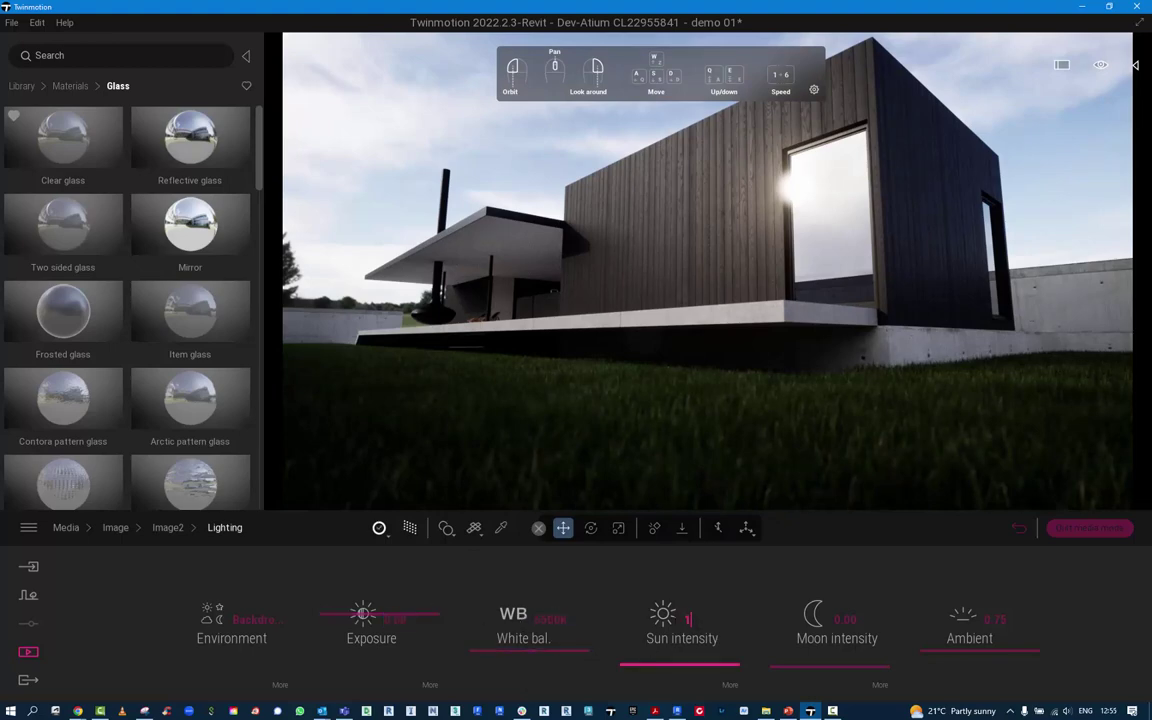
text(3)
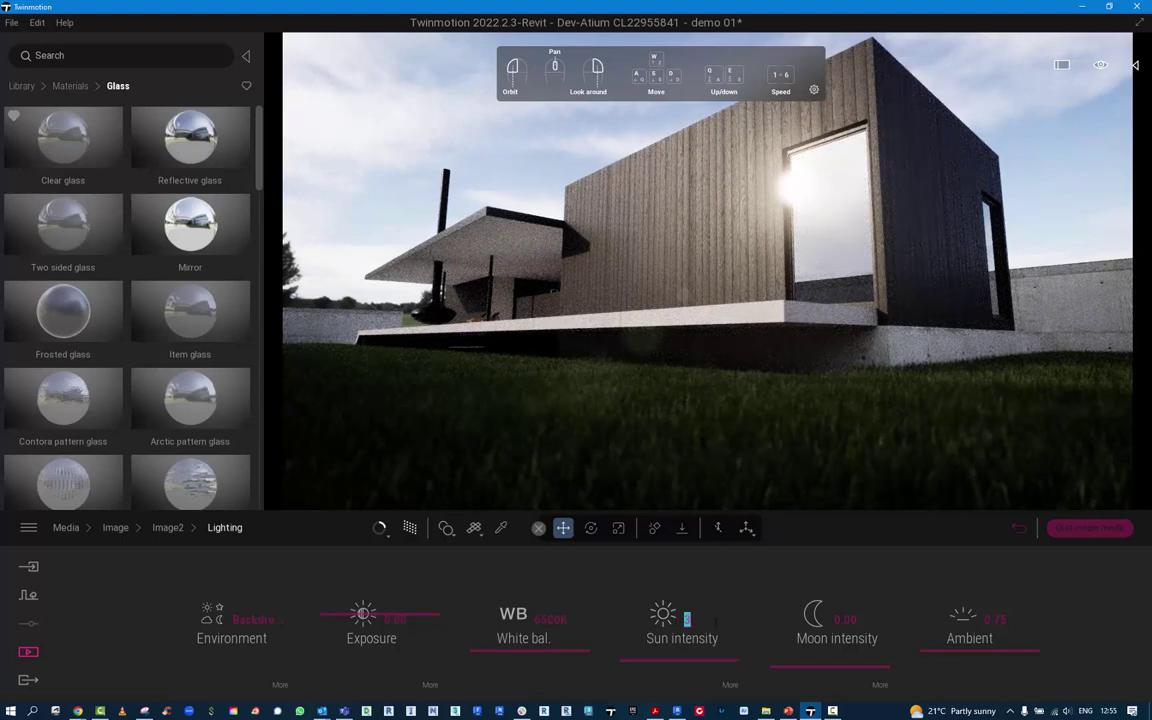
click(395, 619)
double_click(395, 619)
text(1)
key(Return)
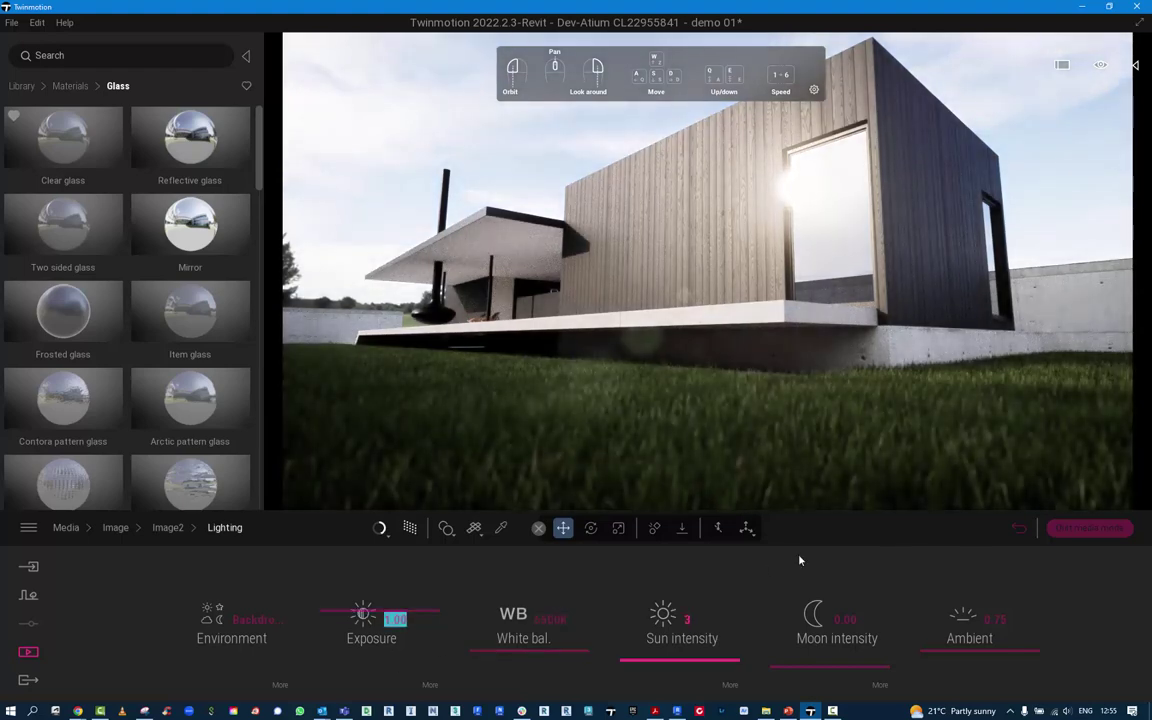
- Set Image2's sun intensity to 0
double_click(687, 619)
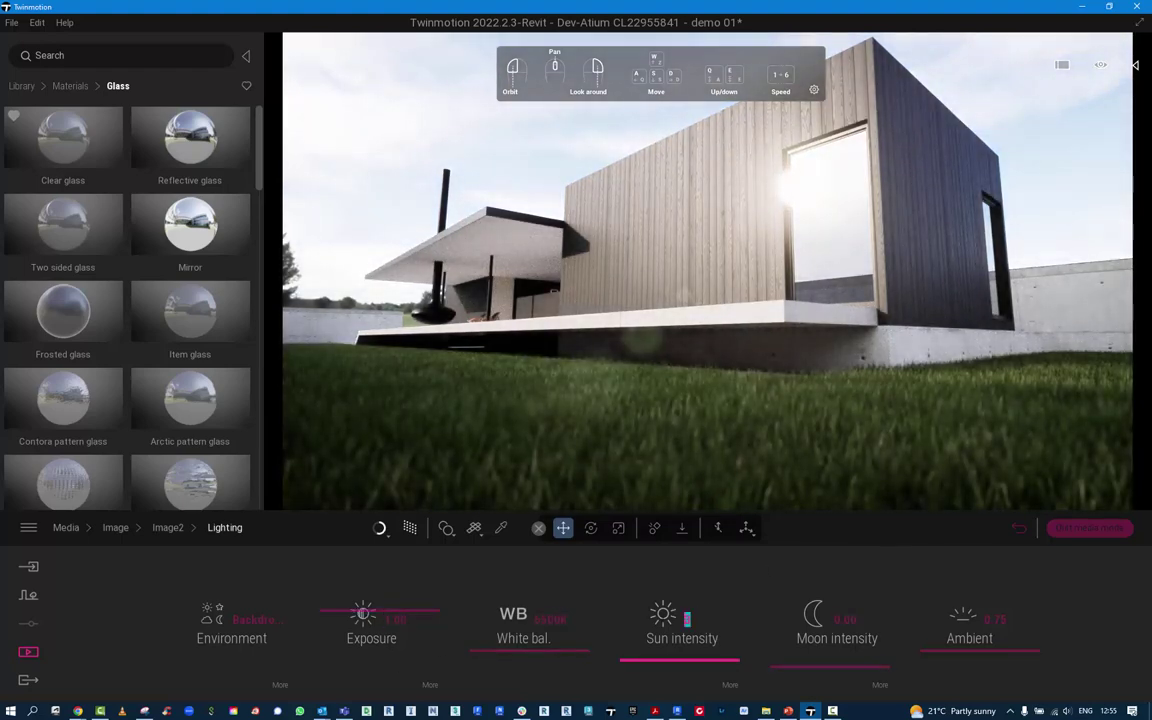
text(0)
key(Return)
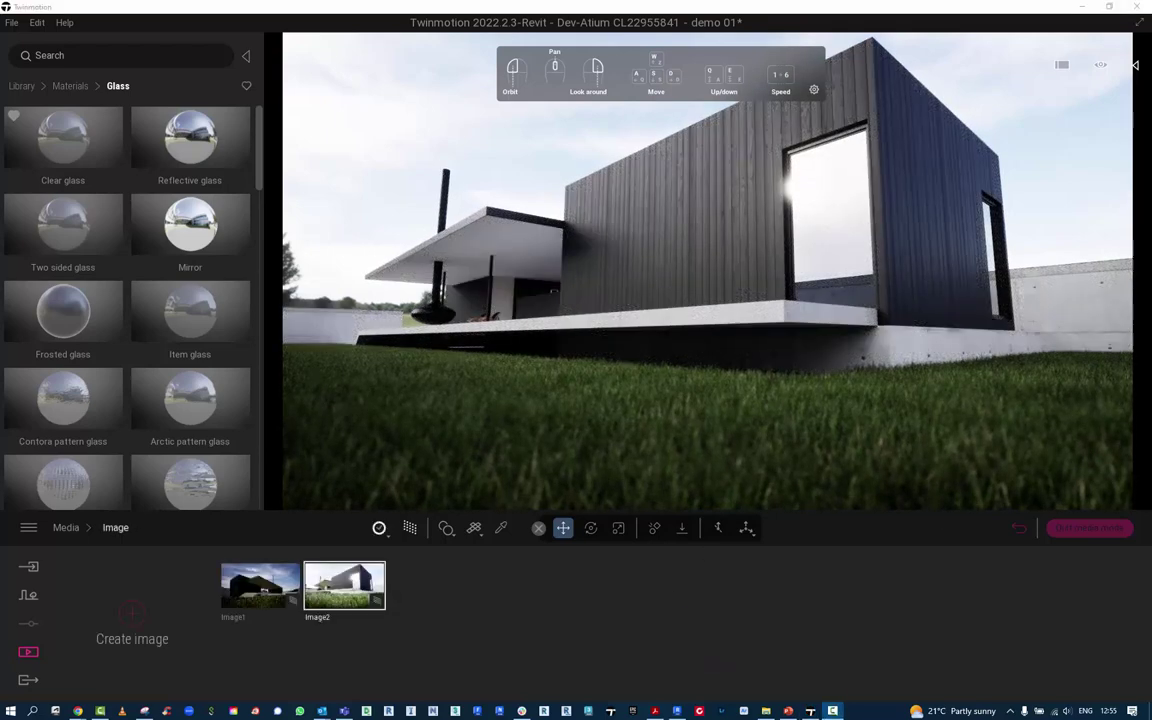
- Export only Image2 from the still images, saving it into the 08_revit twinmotion folder
click(37, 683)
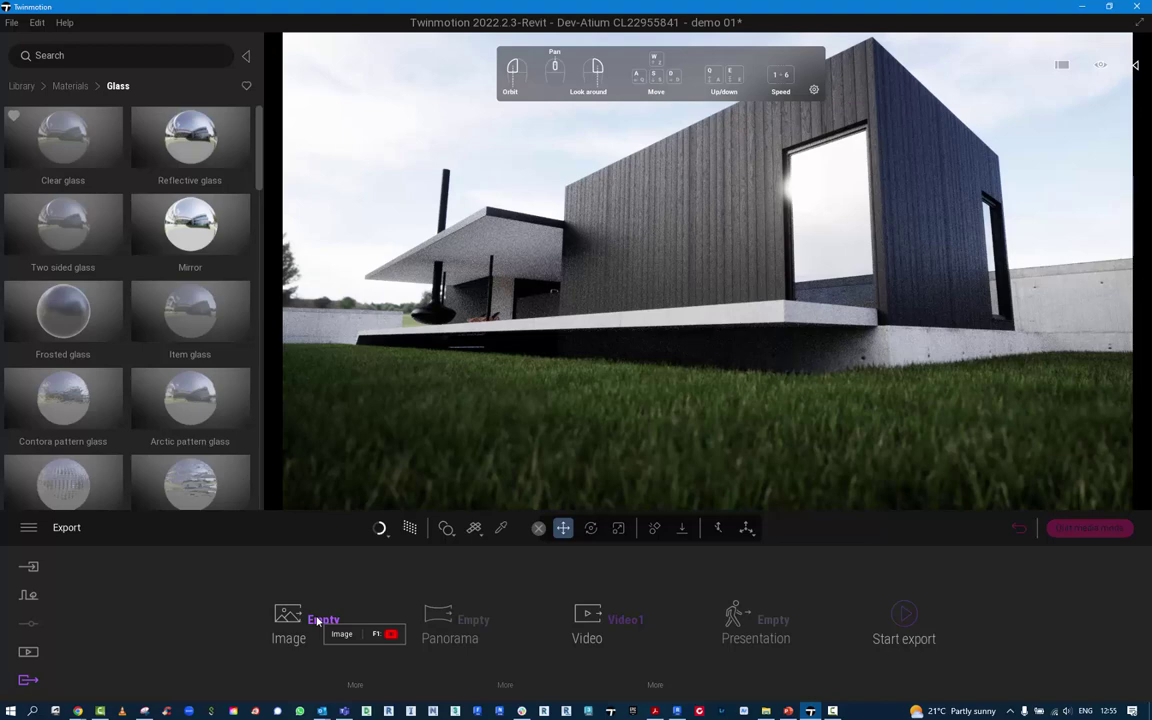
click(317, 621)
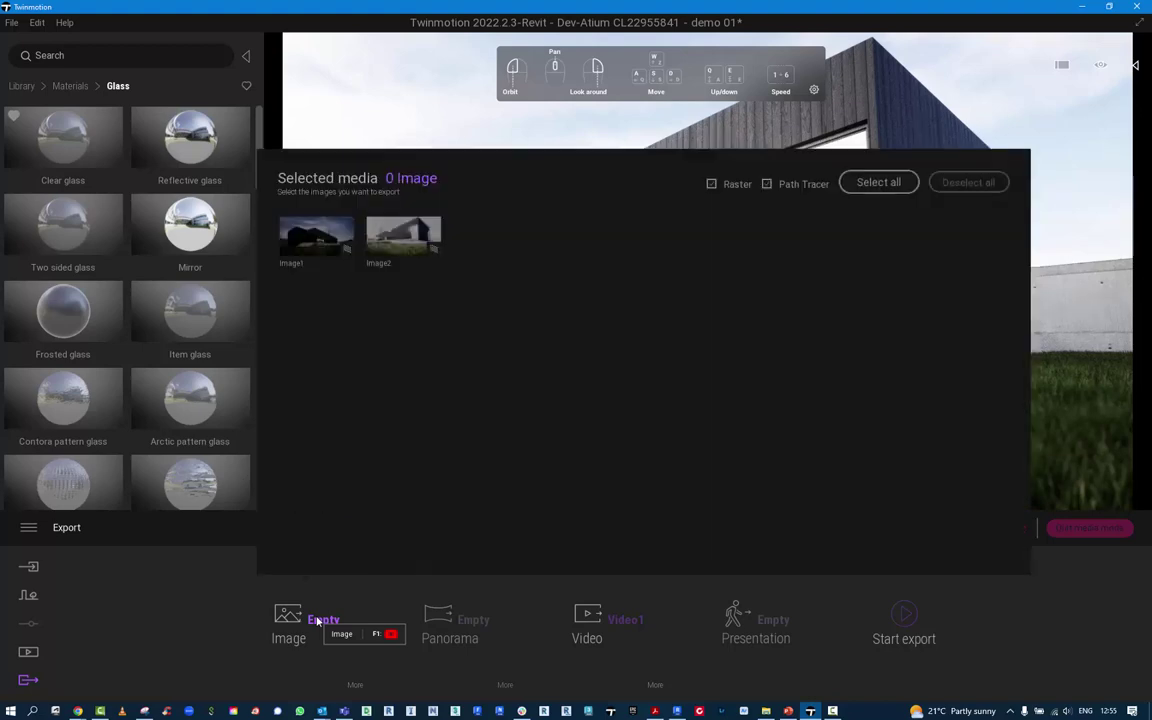
click(388, 241)
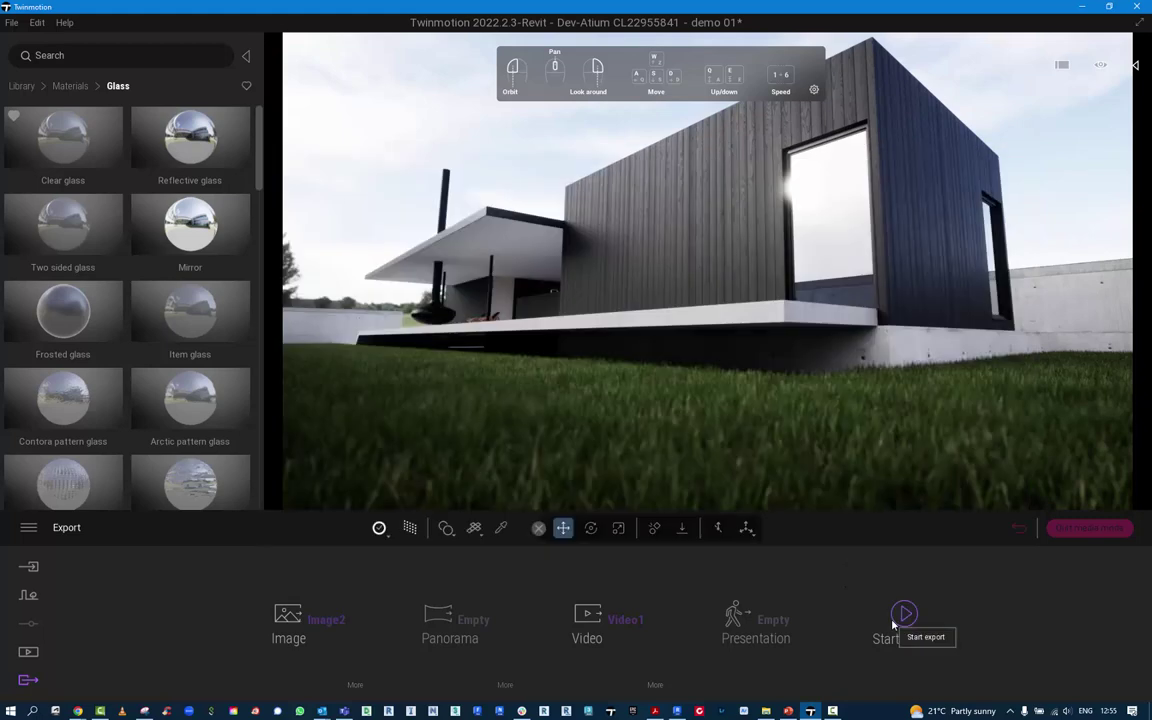
click(894, 622)
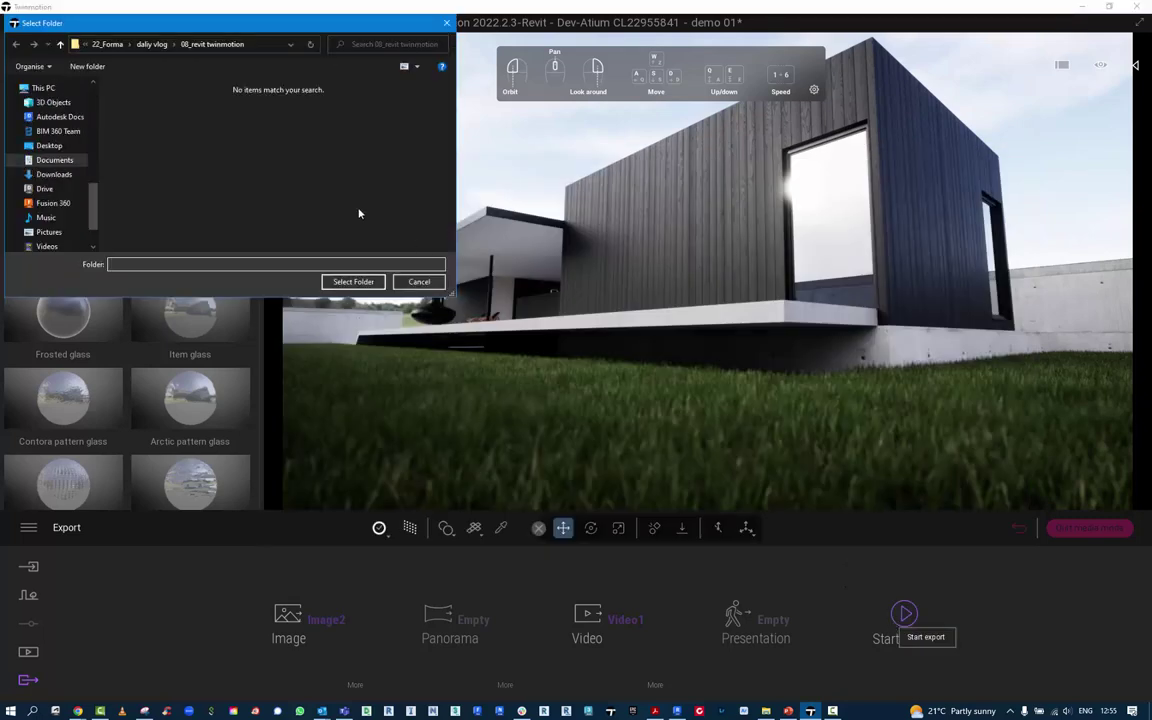
key(Return)
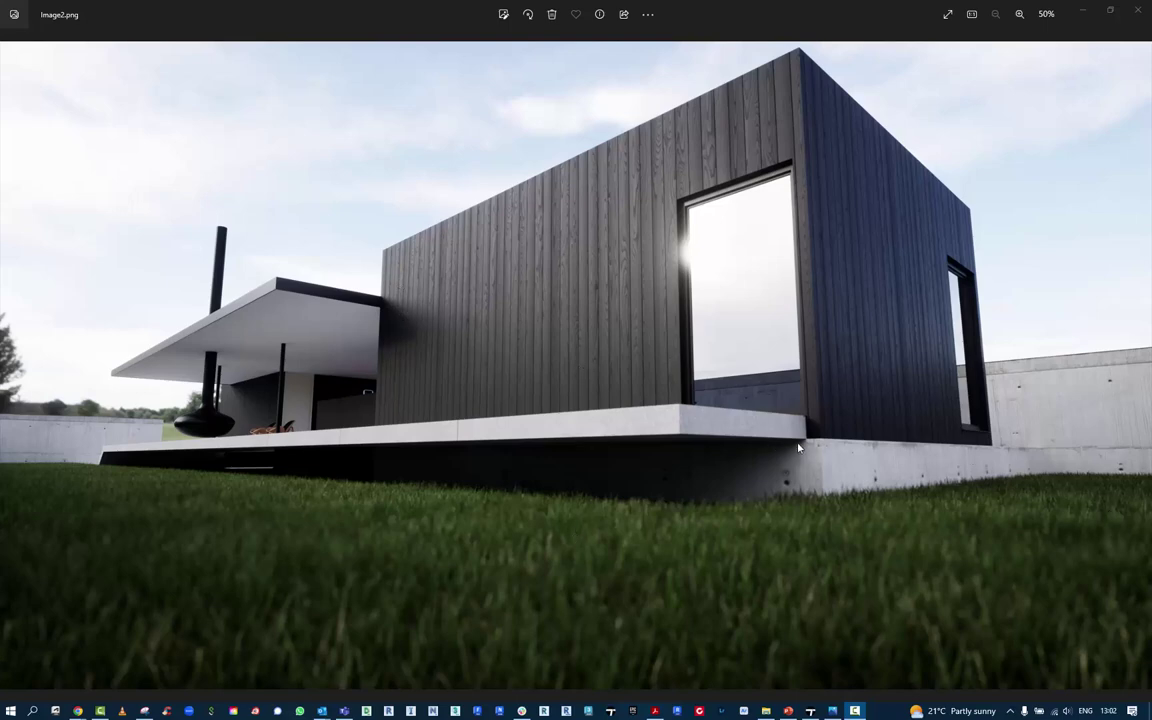
- Examine the concrete slab, base wall, wood cladding and large window up close in the exported Image2.png
scroll(798, 449, up, 5)
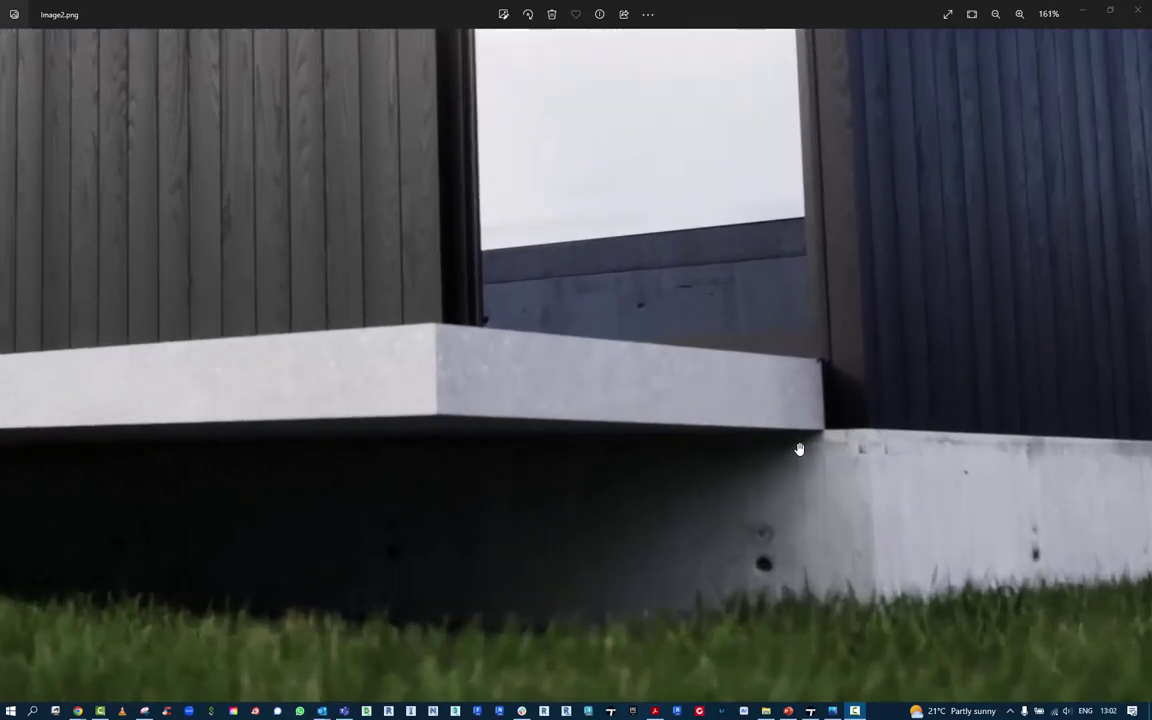
scroll(799, 449, up, 3)
scroll(799, 449, down, 3)
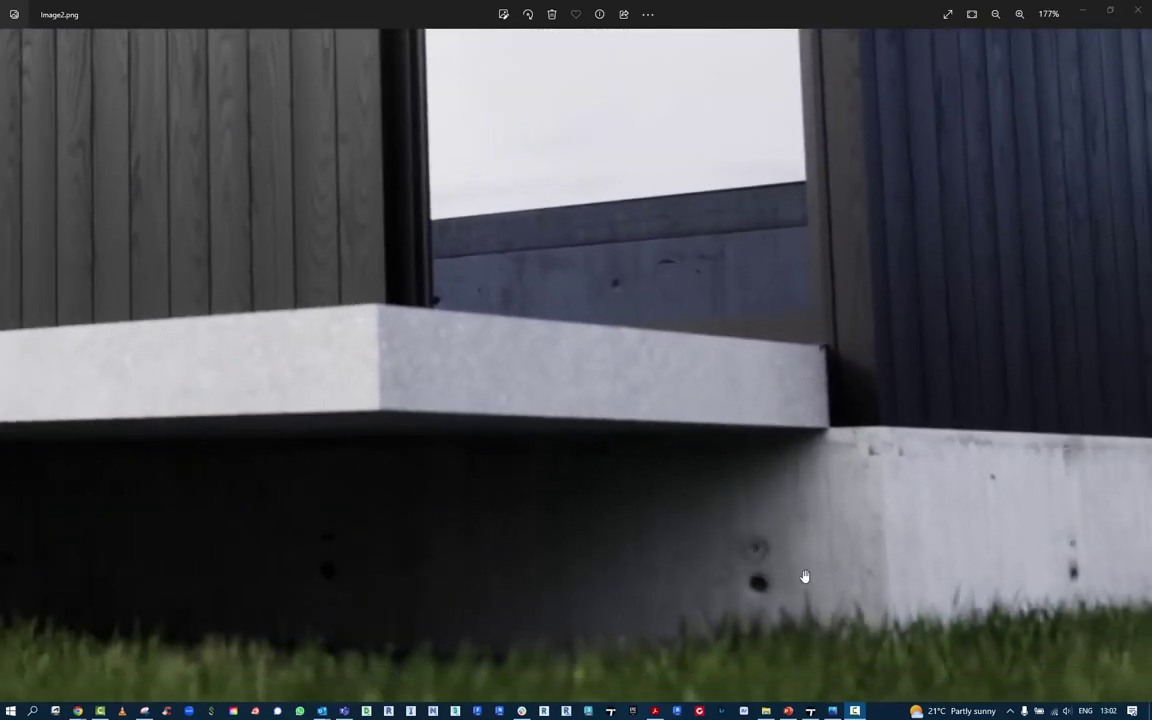
scroll(808, 590, down, 5)
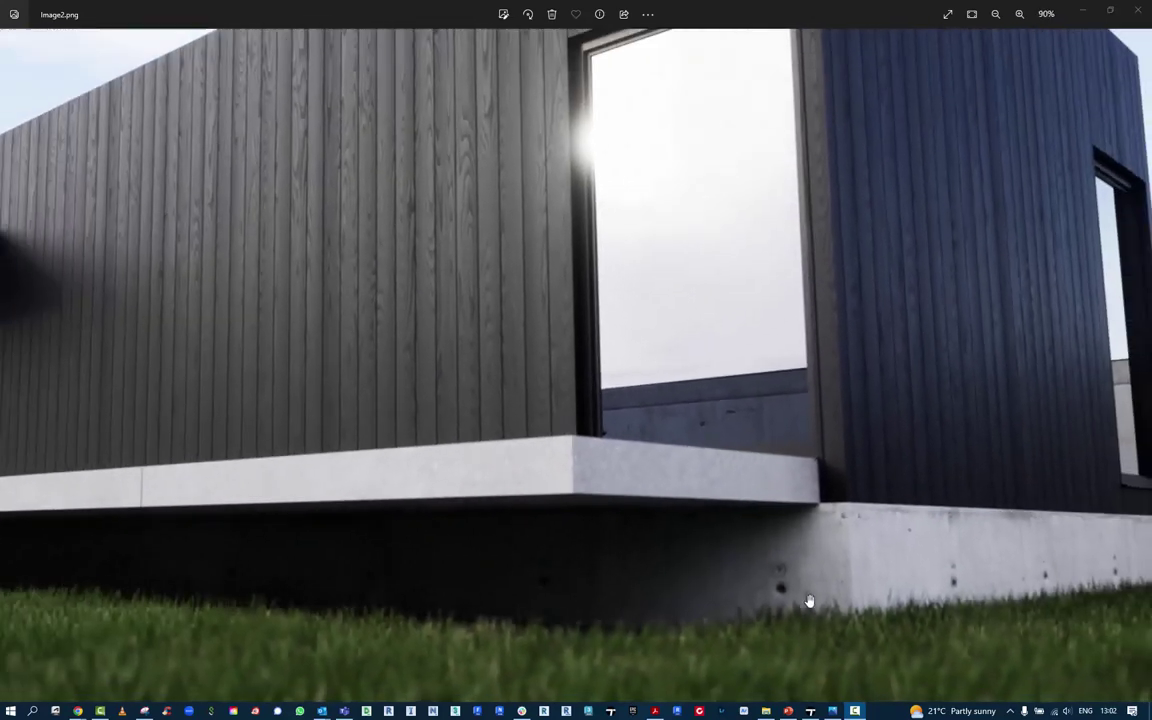
scroll(809, 601, down, 1)
scroll(770, 578, down, 1)
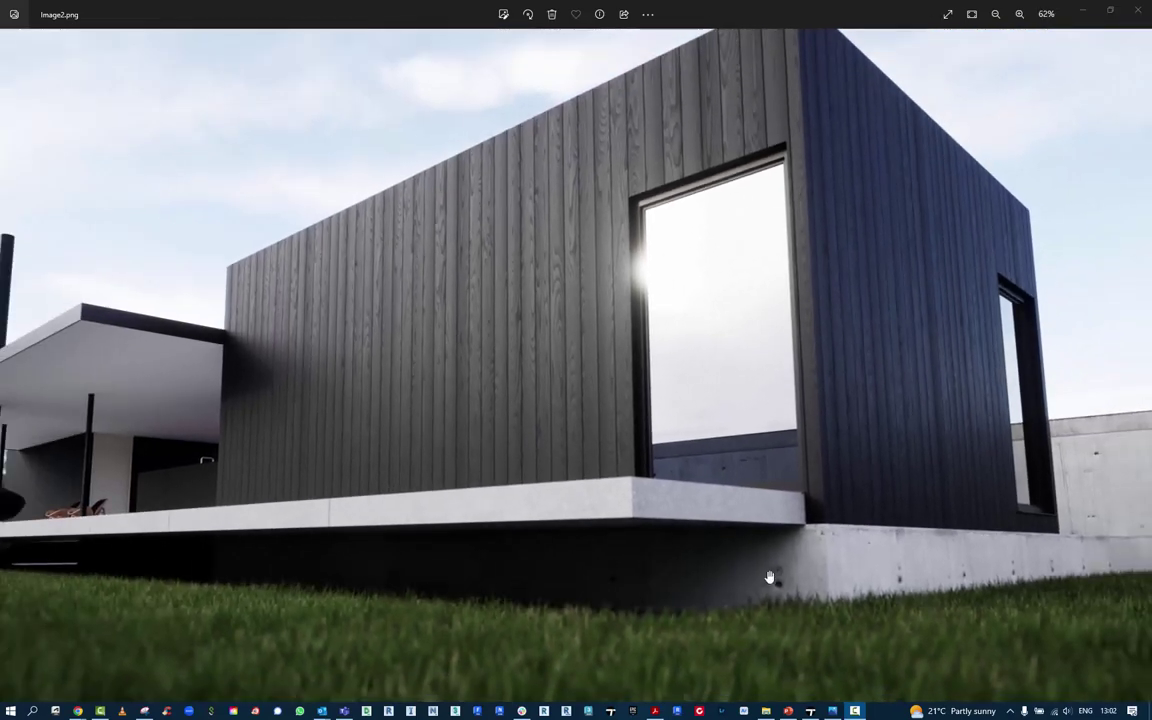
scroll(770, 578, down, 1)
scroll(108, 455, up, 1)
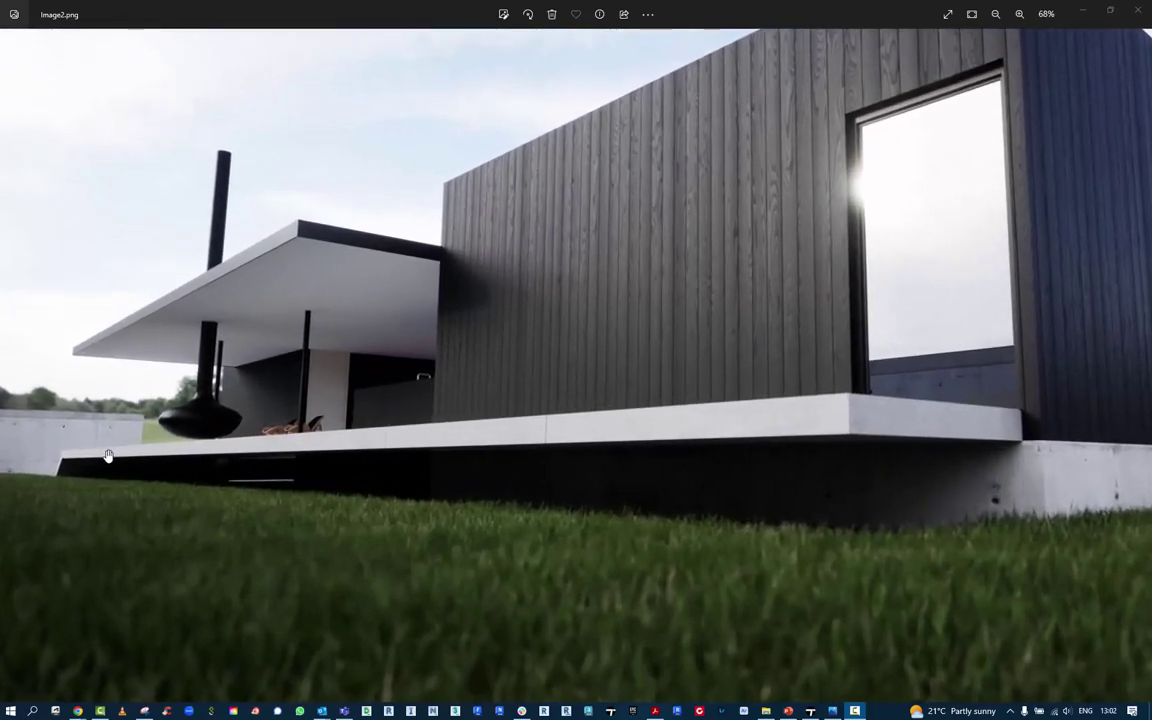
- Examine the covered terrace, hanging fireplace, roof shadow and cladding in the exported render, ending with the whole image
scroll(108, 455, up, 6)
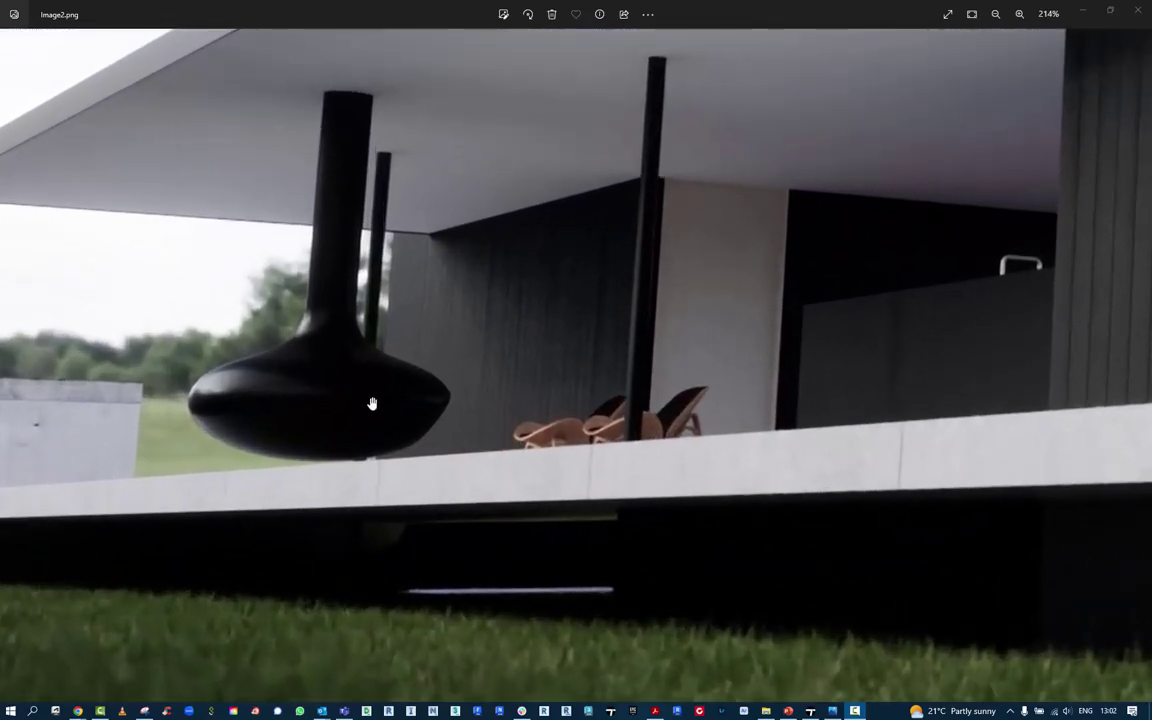
scroll(372, 403, down, 3)
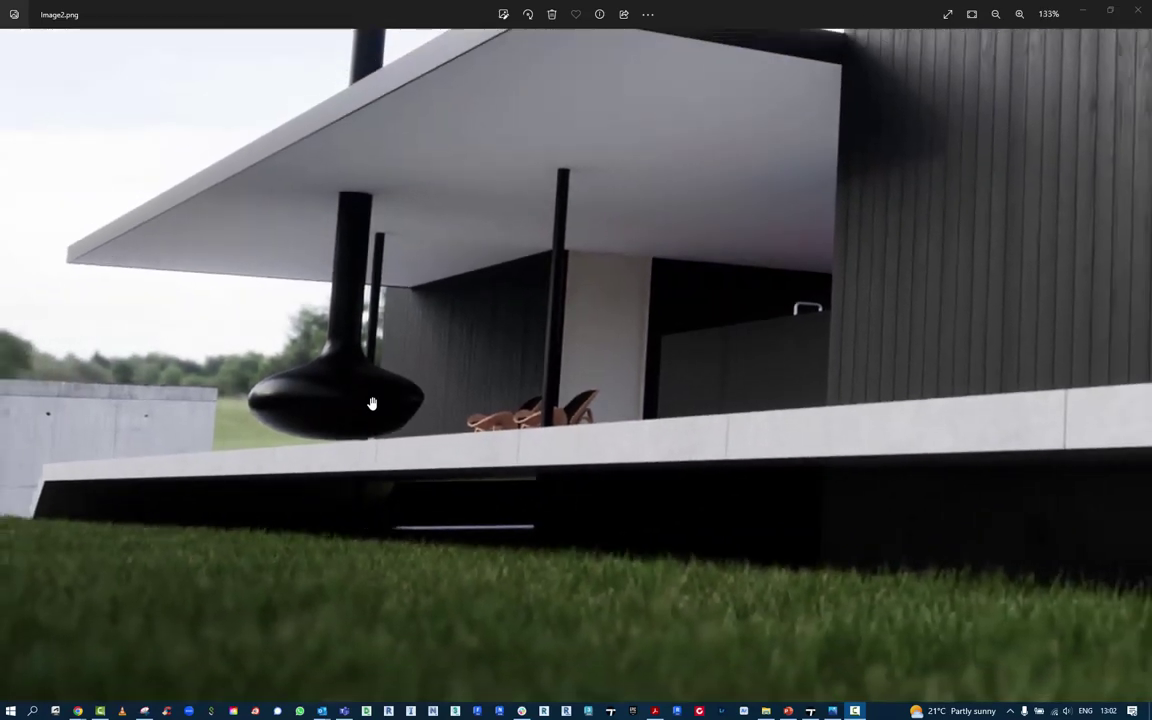
scroll(193, 571, down, 2)
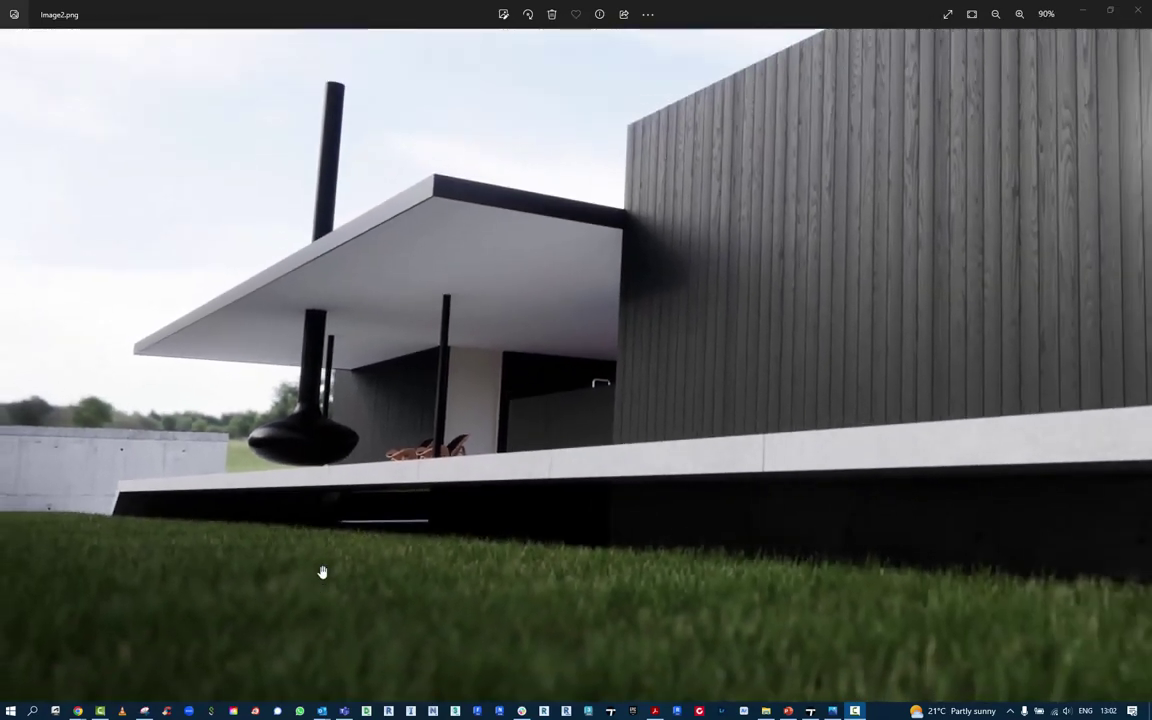
scroll(548, 279, up, 2)
scroll(620, 355, up, 2)
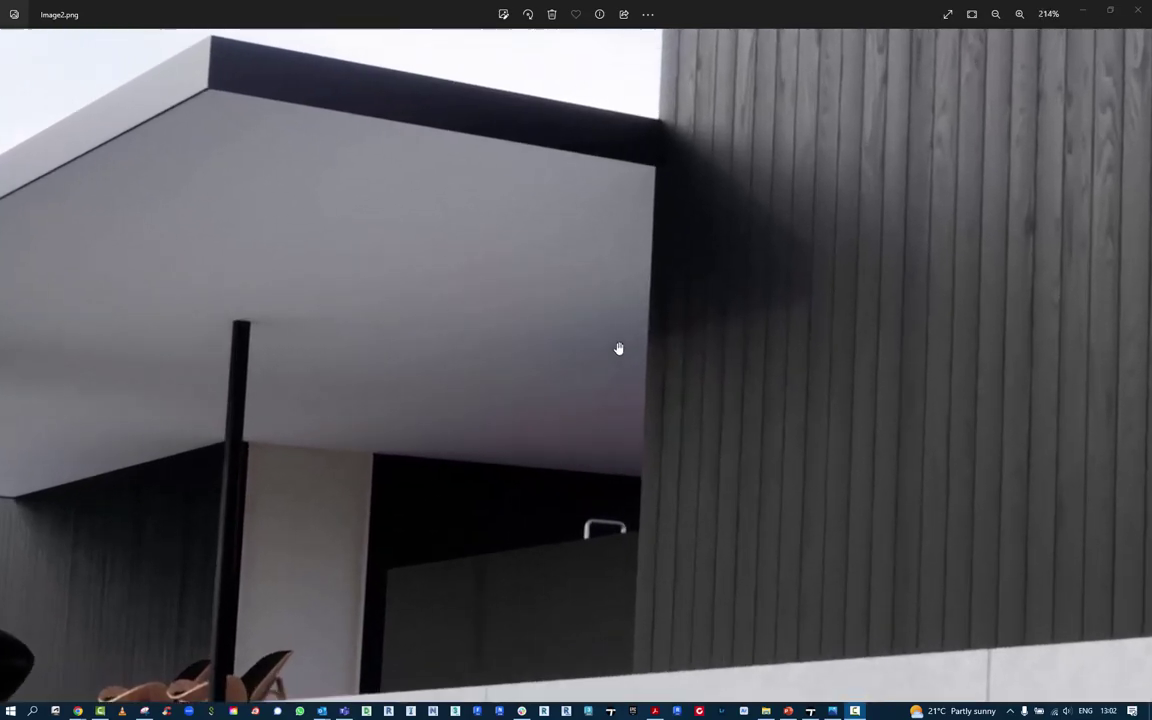
scroll(619, 350, down, 3)
scroll(740, 293, down, 1)
scroll(802, 239, up, 2)
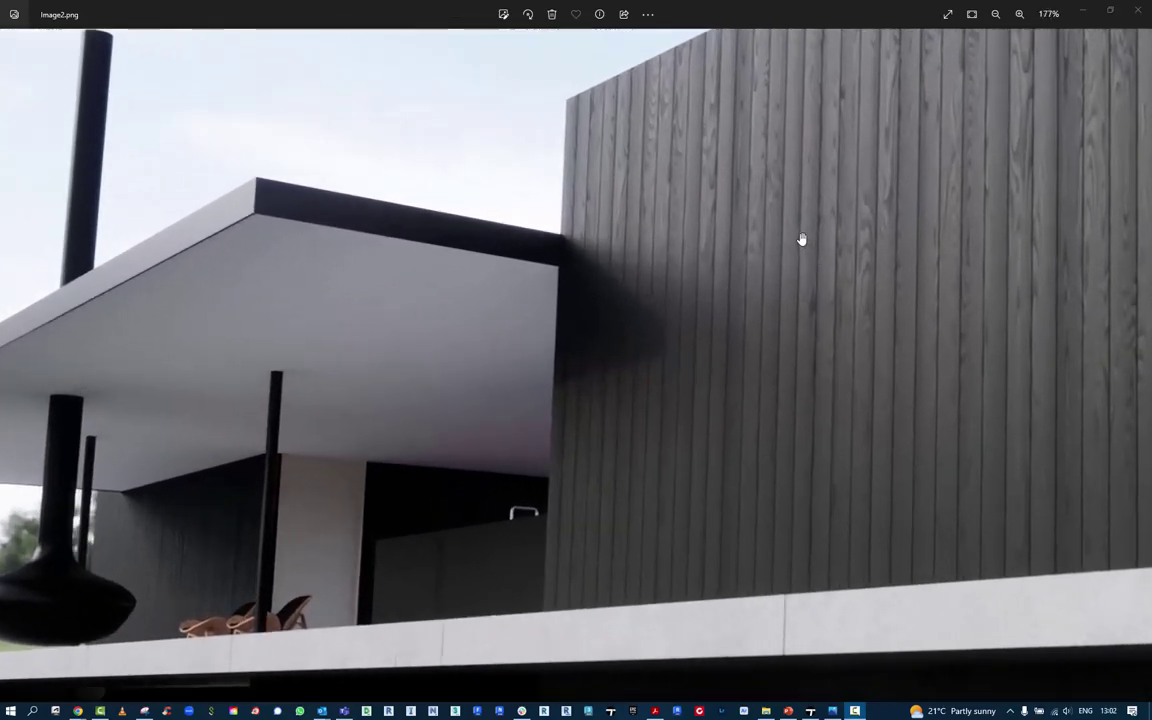
scroll(802, 239, down, 3)
scroll(802, 239, down, 1)
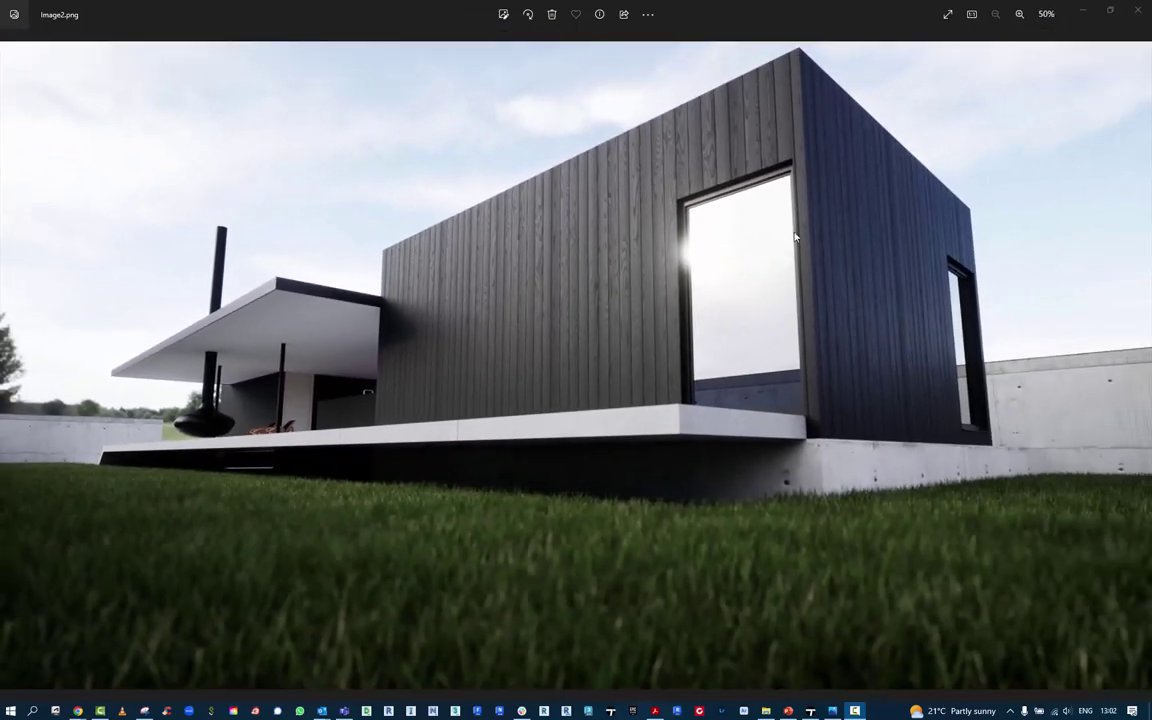